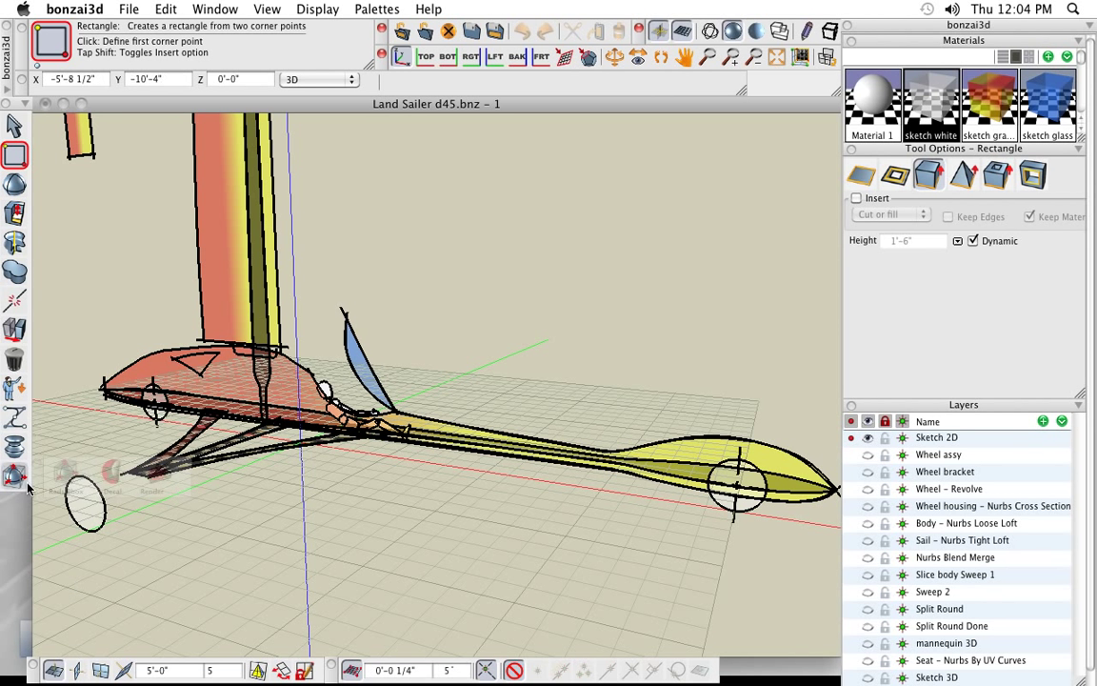
Step: Draw a spline over the top of the outrigger wheel circle, on the wheel's plane, as the wheel housing's upper contour
{"action": "middle_click_drag", "start_coordinate": [444, 485], "coordinate": [405, 487]}
{"action": "left_click_drag", "start_coordinate": [404, 486], "coordinate": [435, 511]}
{"action": "key", "text": "r"}
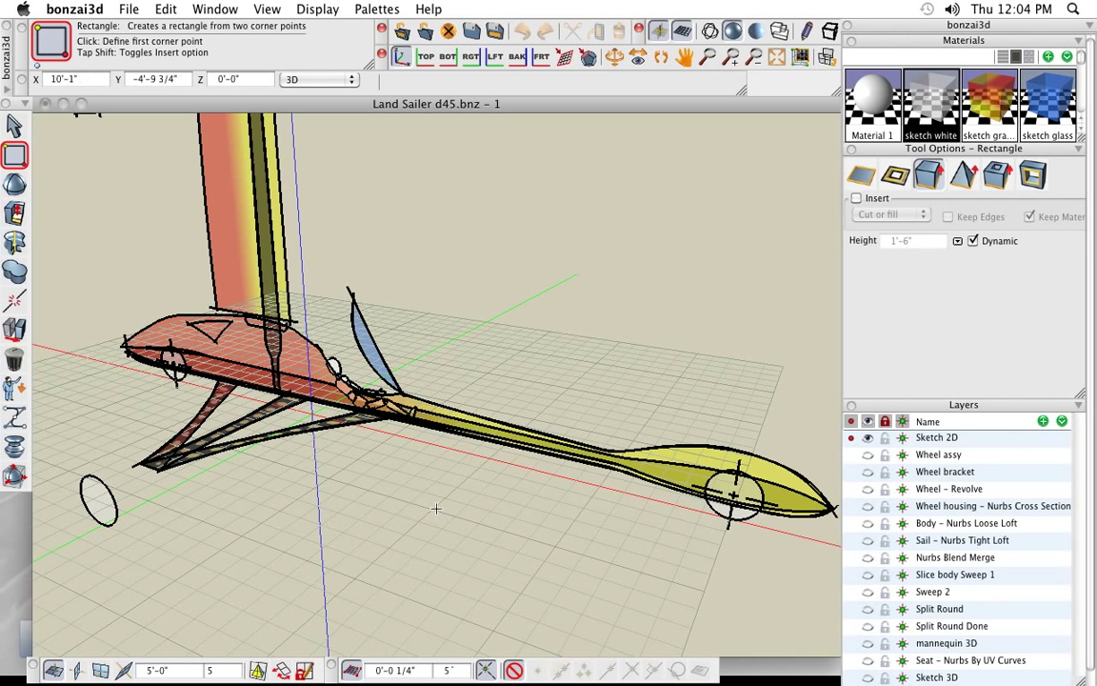
{"action": "mouse_move", "coordinate": [438, 507]}
{"action": "middle_mouse_down"}
{"action": "mouse_move", "coordinate": [463, 491]}
{"action": "mouse_move", "coordinate": [452, 508]}
{"action": "middle_mouse_up"}
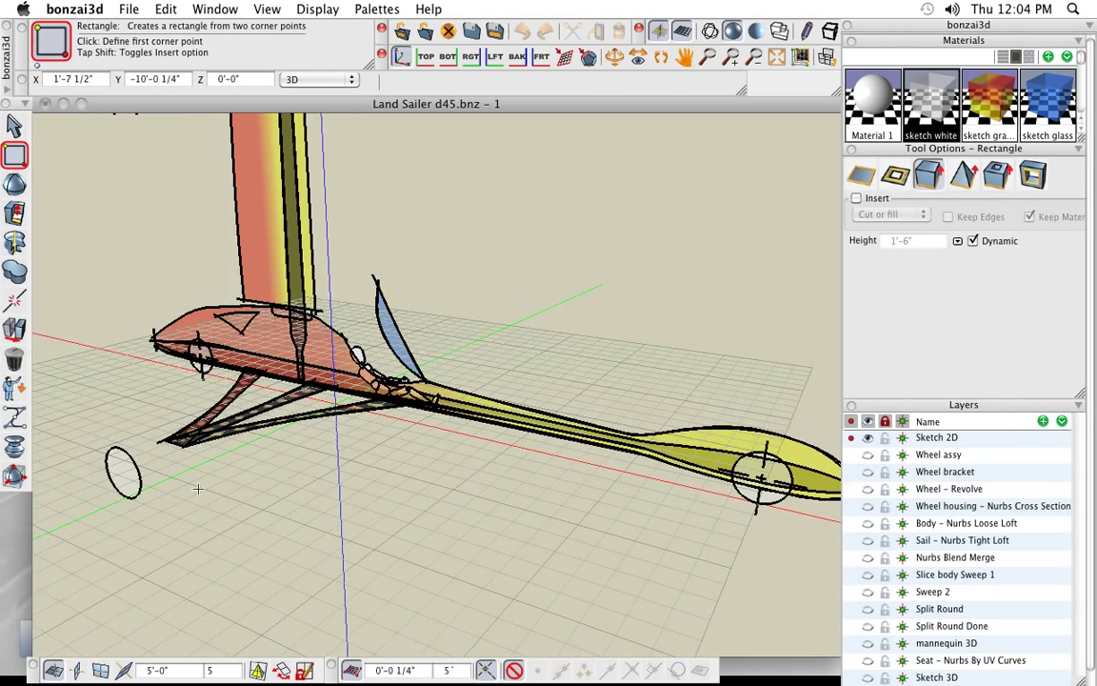
{"action": "middle_click_drag", "start_coordinate": [213, 506], "coordinate": [306, 494]}
{"action": "middle_click_drag", "start_coordinate": [208, 491], "coordinate": [245, 470]}
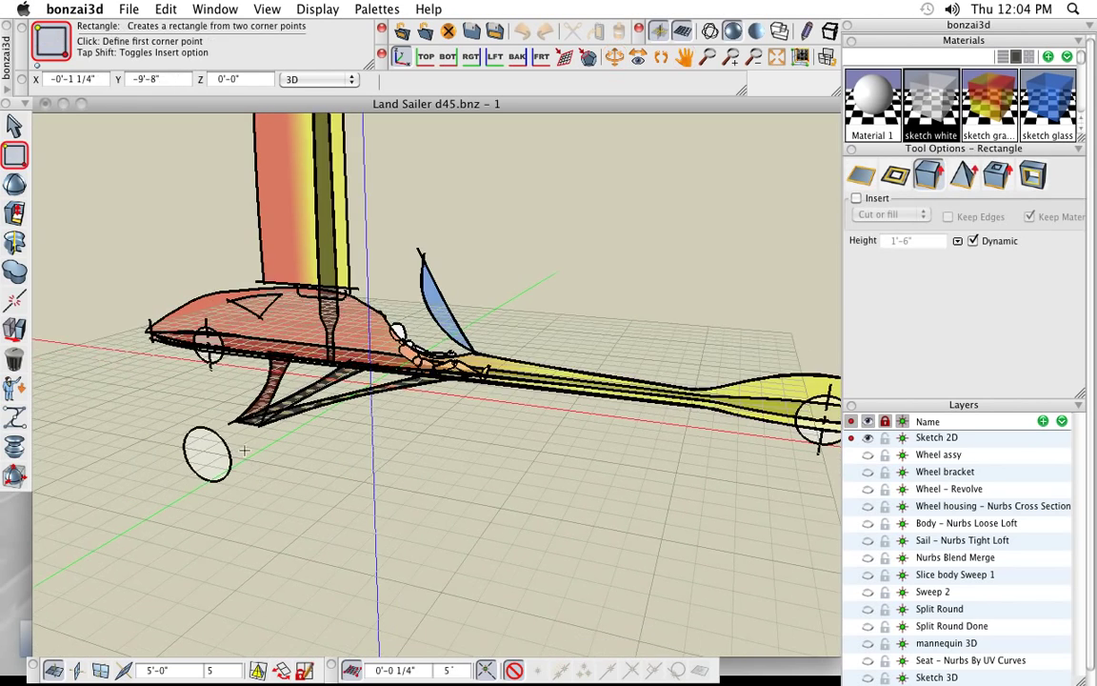
{"action": "scroll", "coordinate": [226, 445], "scroll_direction": "up", "scroll_amount": 2}
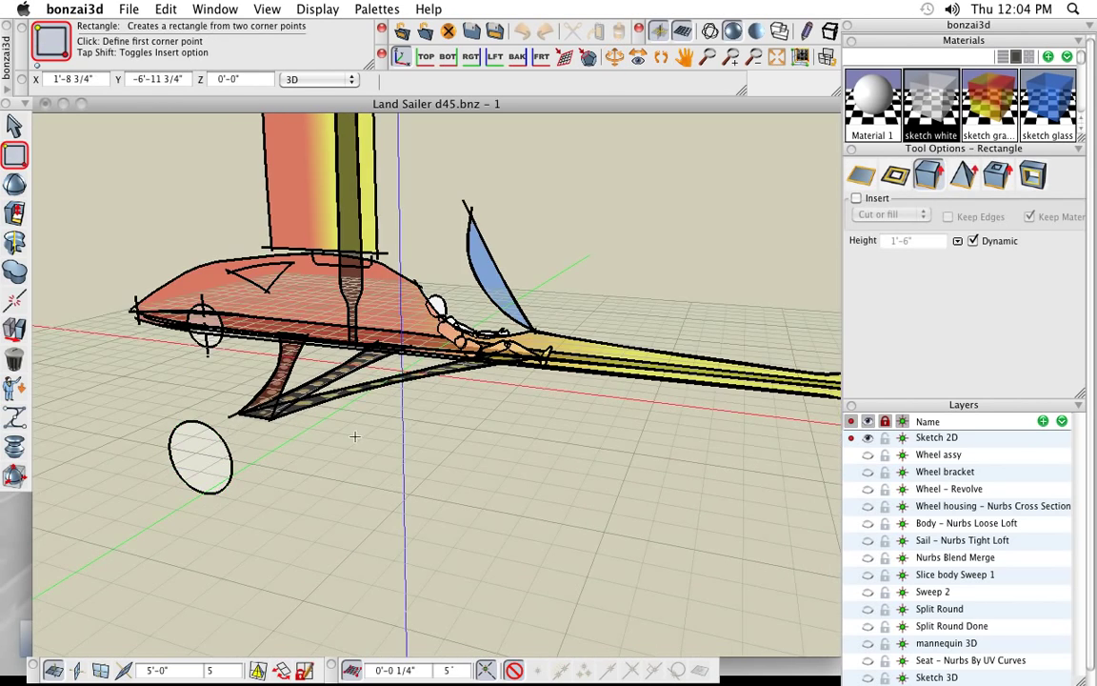
{"action": "left_click", "coordinate": [16, 155]}
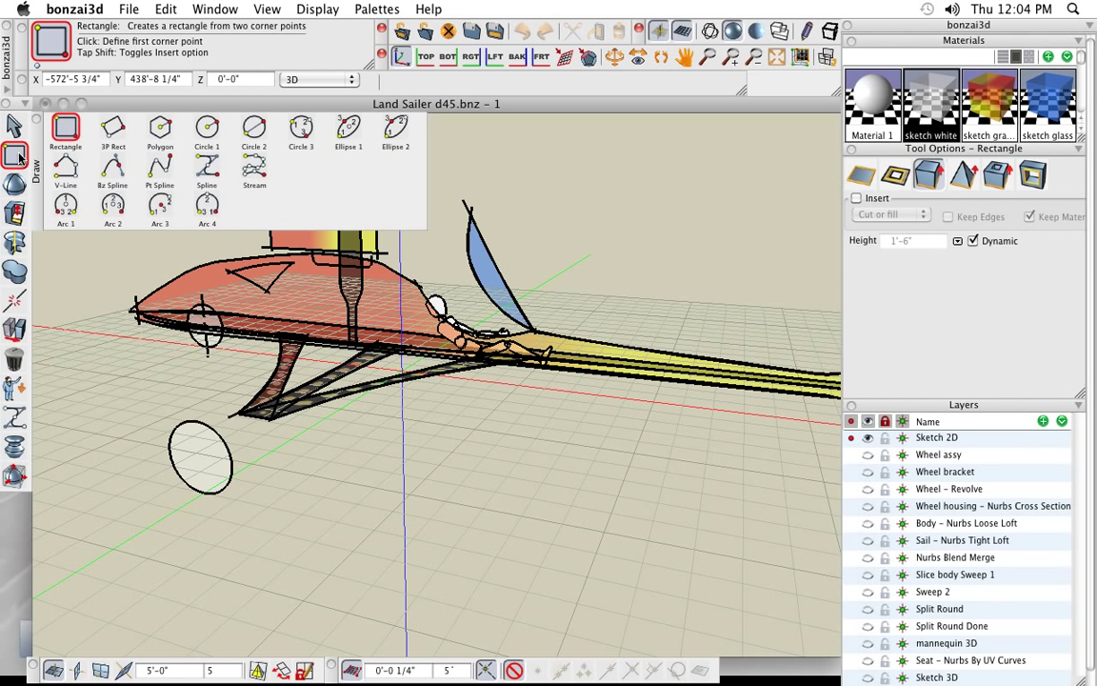
{"action": "left_click", "coordinate": [205, 169]}
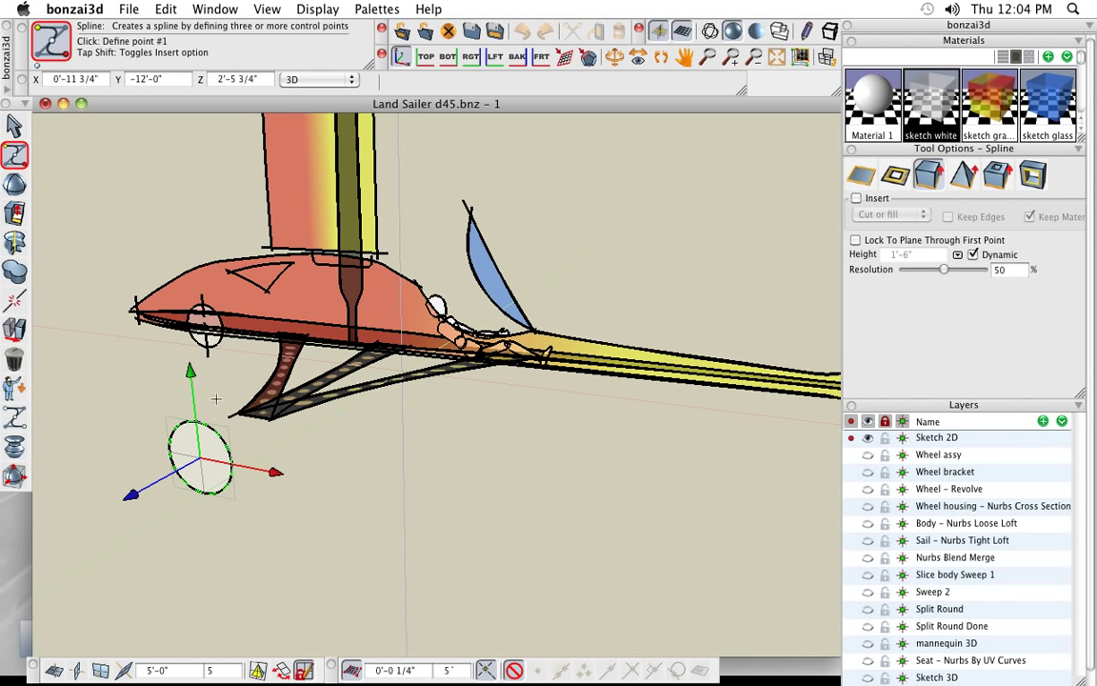
{"action": "left_click", "coordinate": [284, 447]}
{"action": "left_click", "coordinate": [219, 402]}
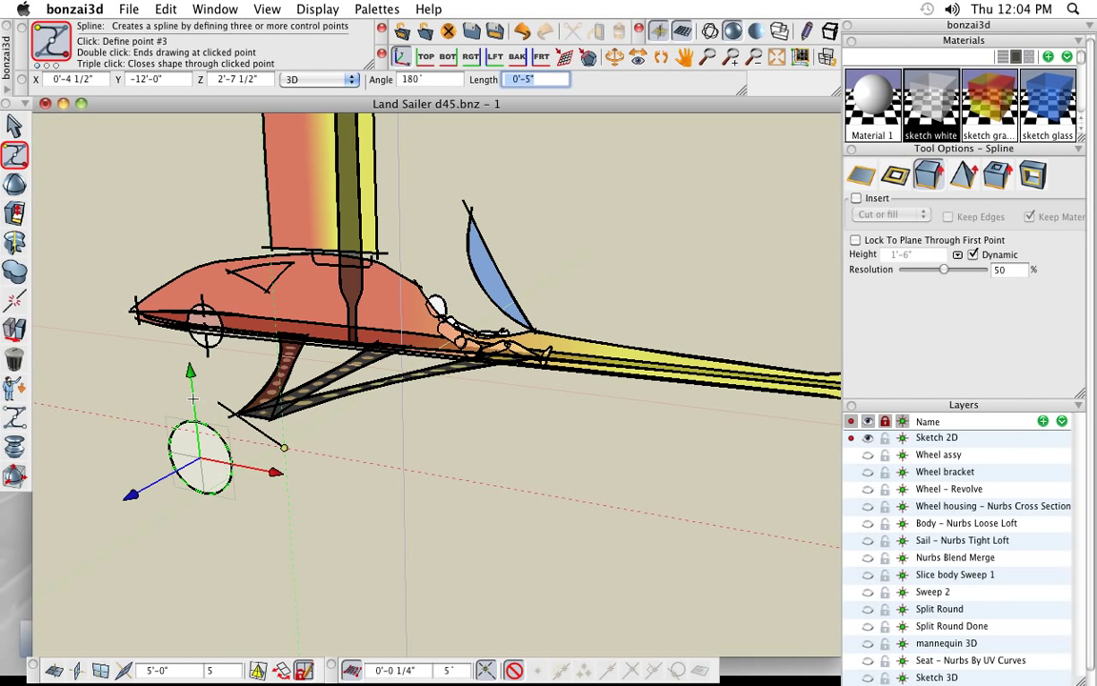
{"action": "left_click", "coordinate": [171, 403]}
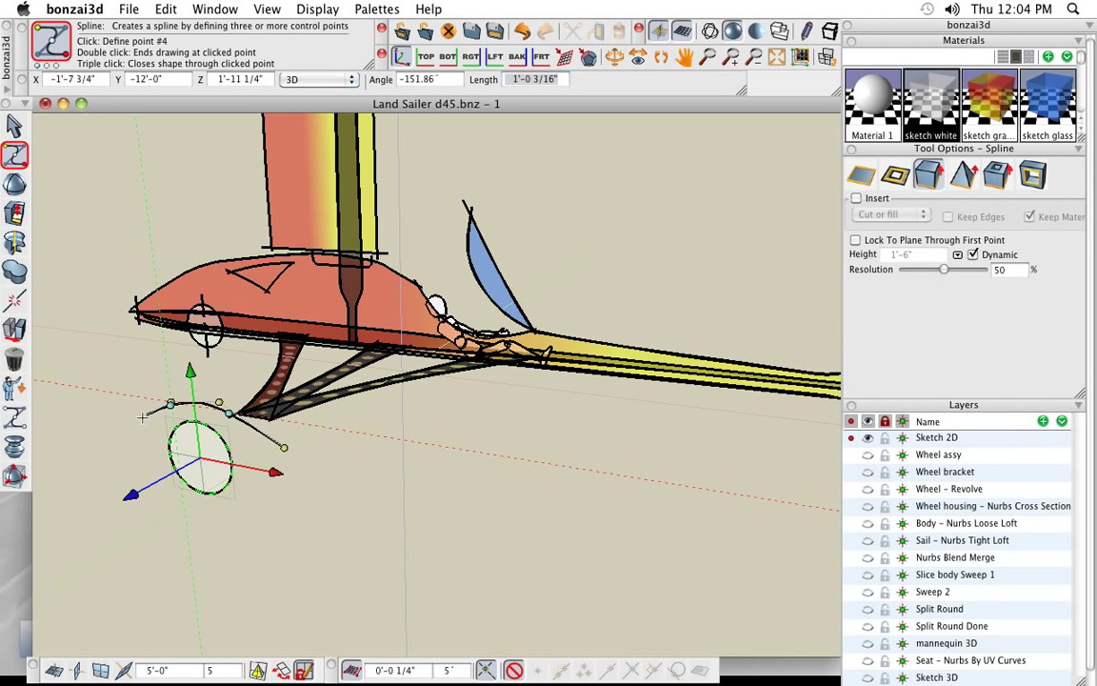
{"action": "left_click", "coordinate": [144, 416]}
{"action": "left_click", "coordinate": [126, 427]}
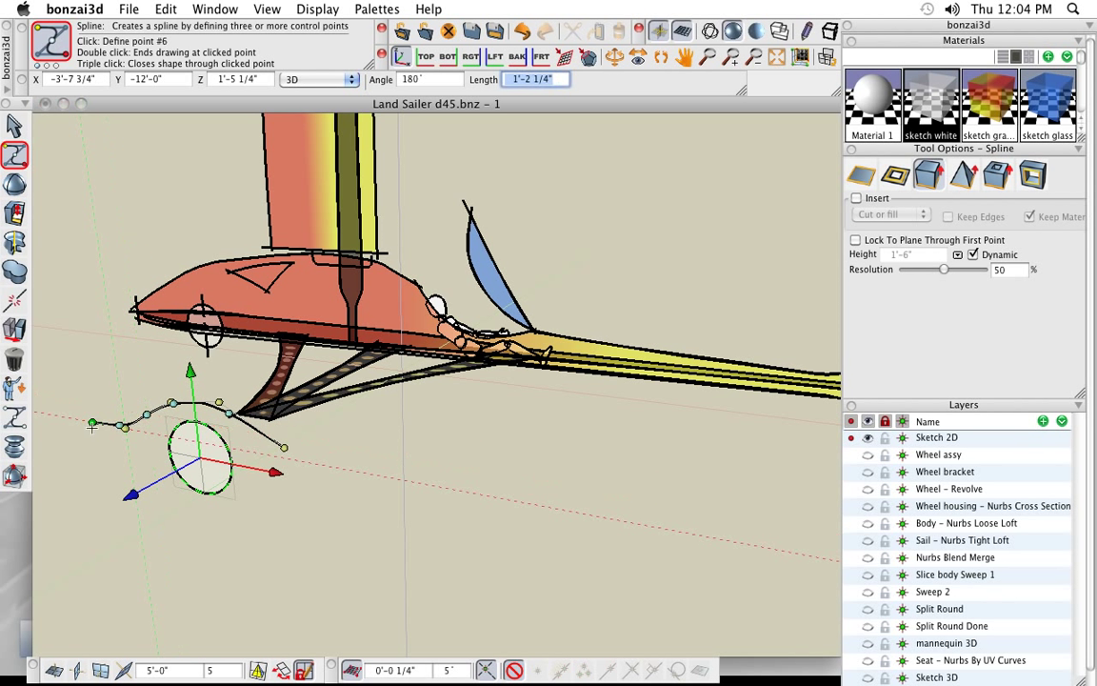
{"action": "left_click", "coordinate": [94, 422]}
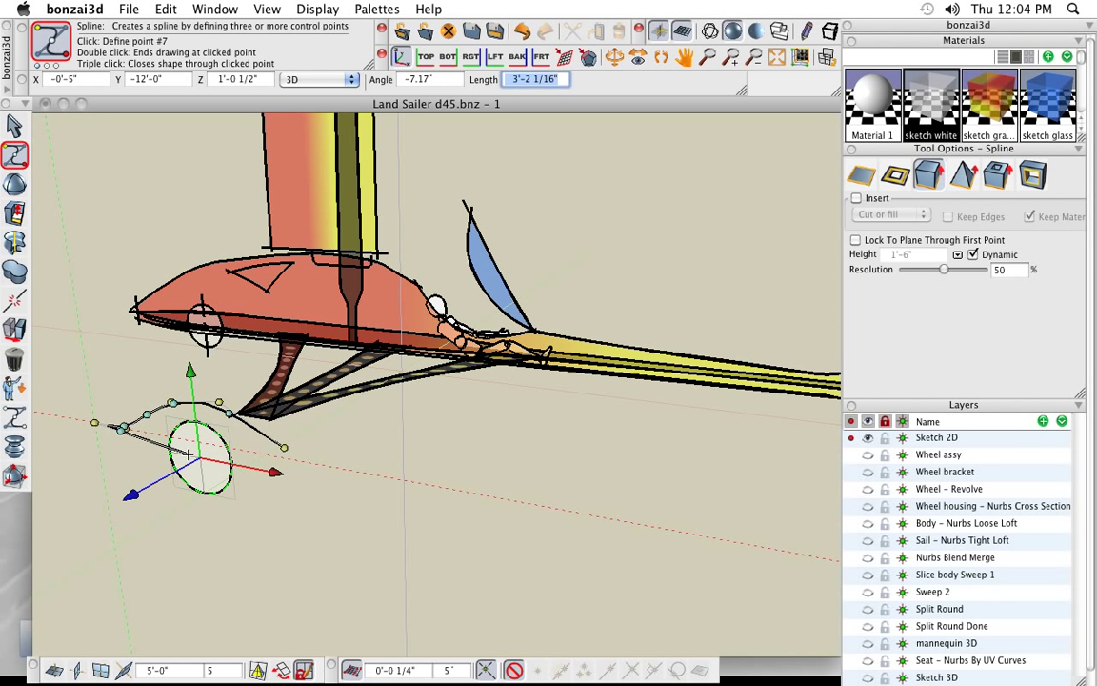
Step: Continue the housing outline with a straight segment about 0'-7 3/4" long going vertically down at its tail end
{"action": "left_click", "coordinate": [15, 148]}
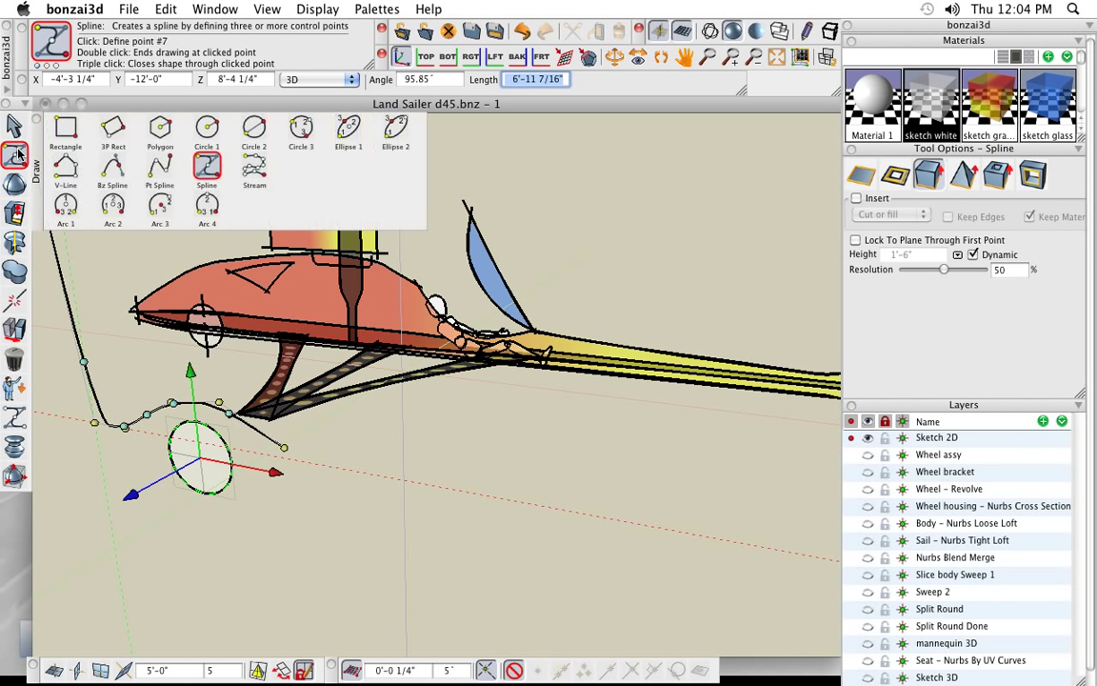
{"action": "left_click", "coordinate": [67, 168]}
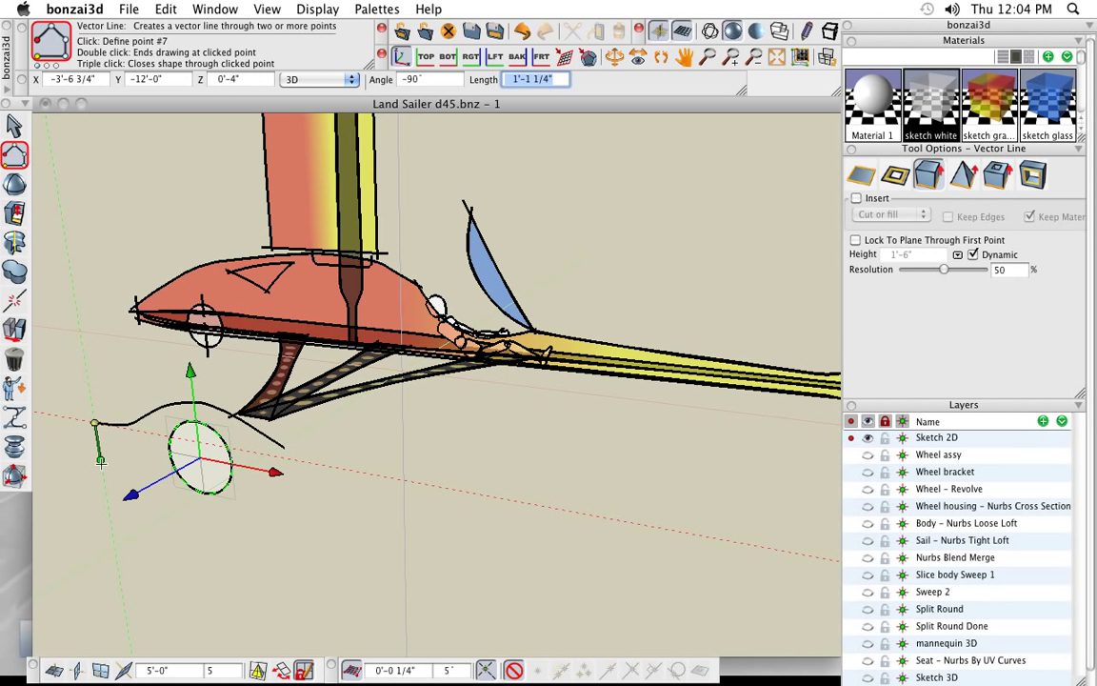
{"action": "scroll", "coordinate": [97, 447], "scroll_direction": "up", "scroll_amount": 2}
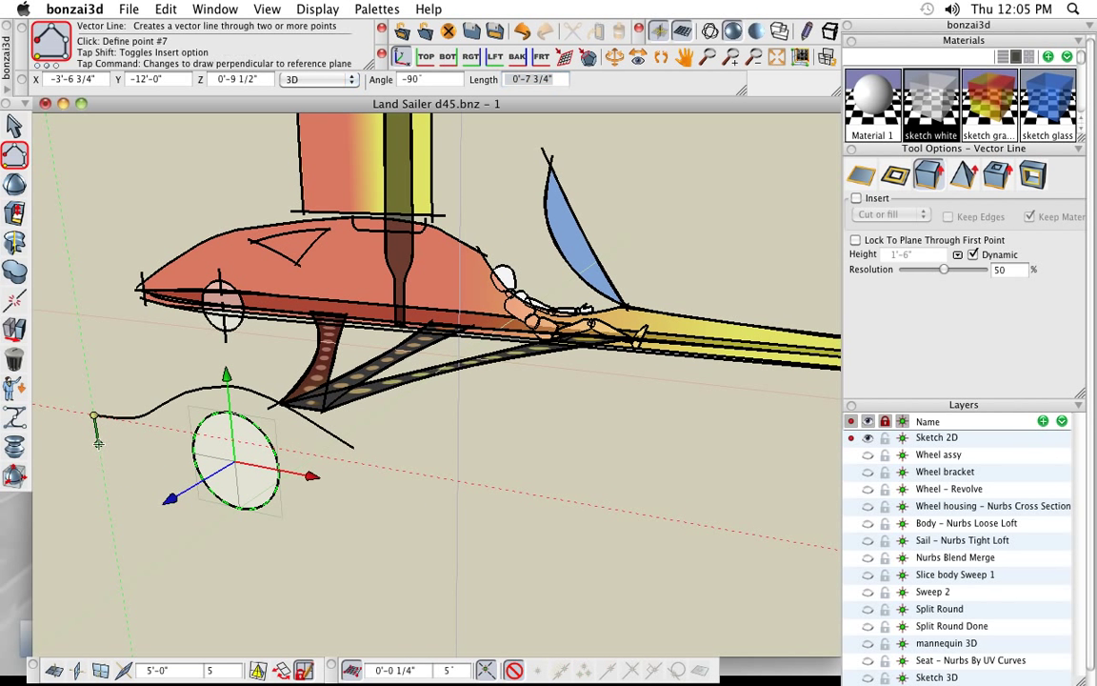
{"action": "left_click", "coordinate": [98, 443]}
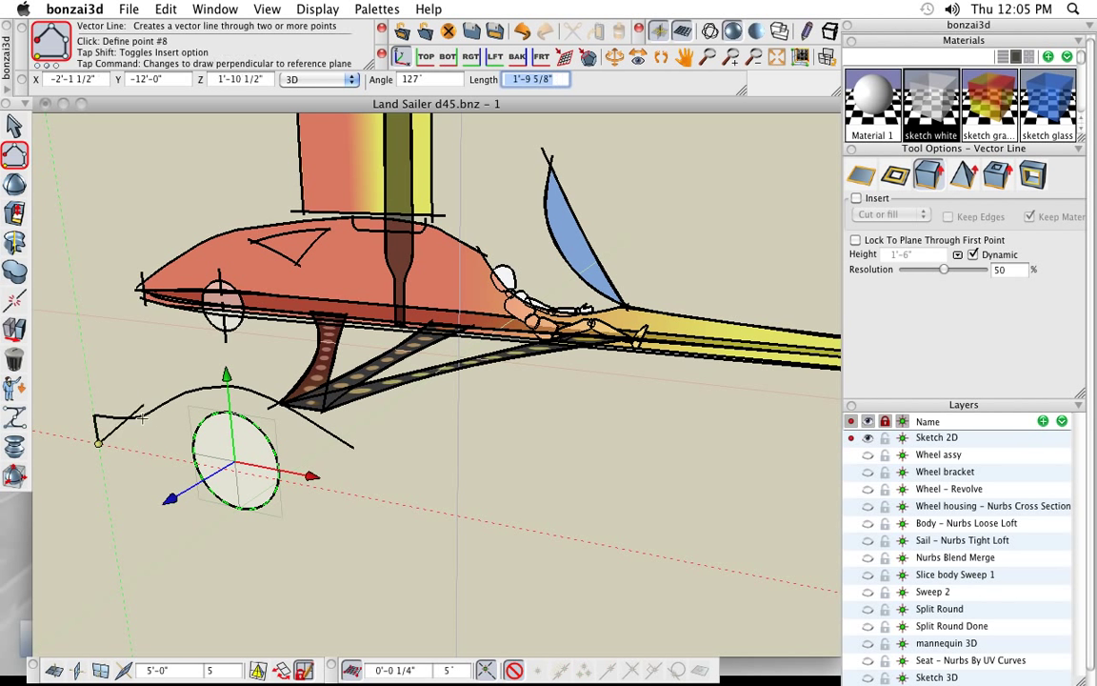
Step: Continue the outline with a spline along the lower half of the wheel circle and close it into a flat shape
{"action": "mouse_move", "coordinate": [18, 153]}
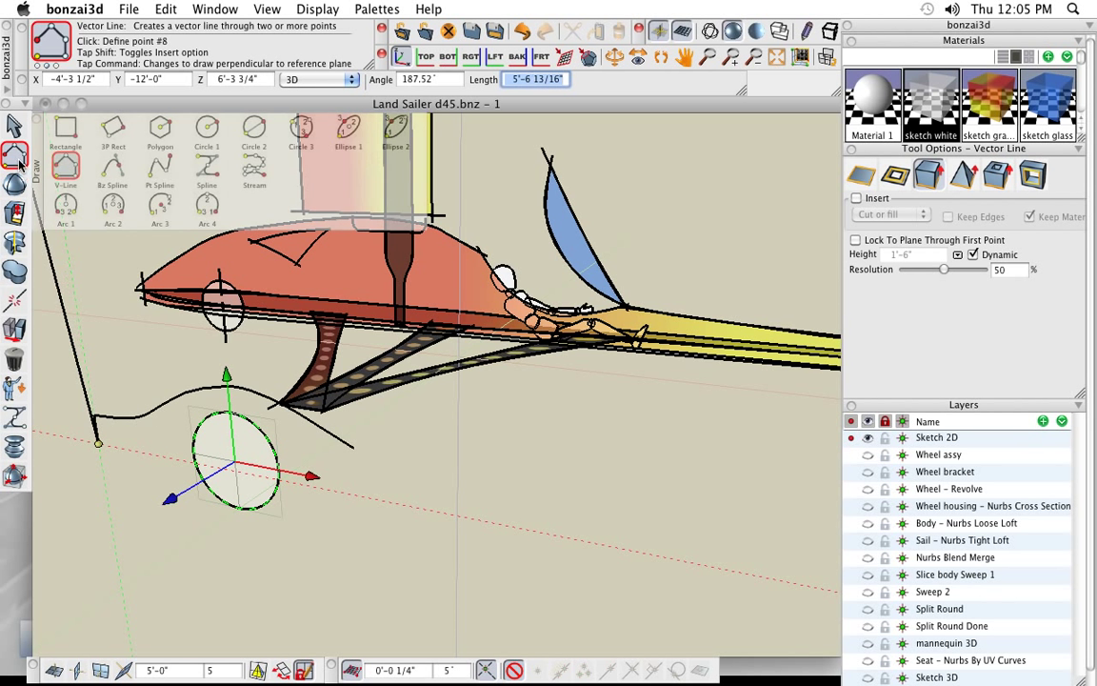
{"action": "left_click", "coordinate": [160, 168]}
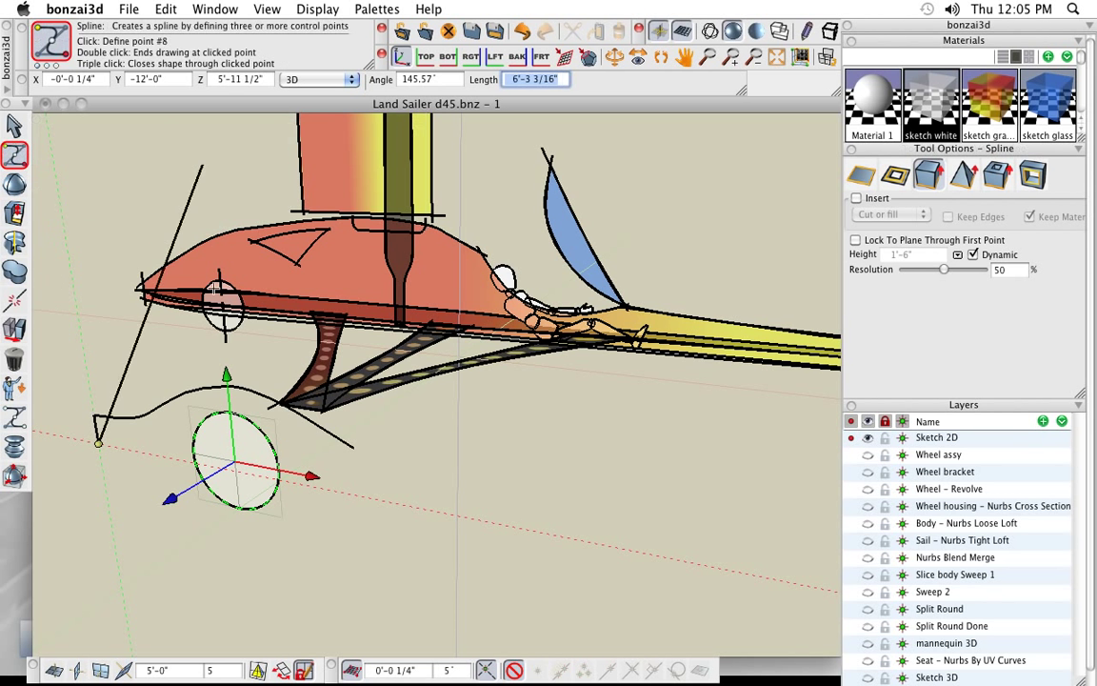
{"action": "left_click", "coordinate": [174, 459]}
{"action": "left_click", "coordinate": [319, 488]}
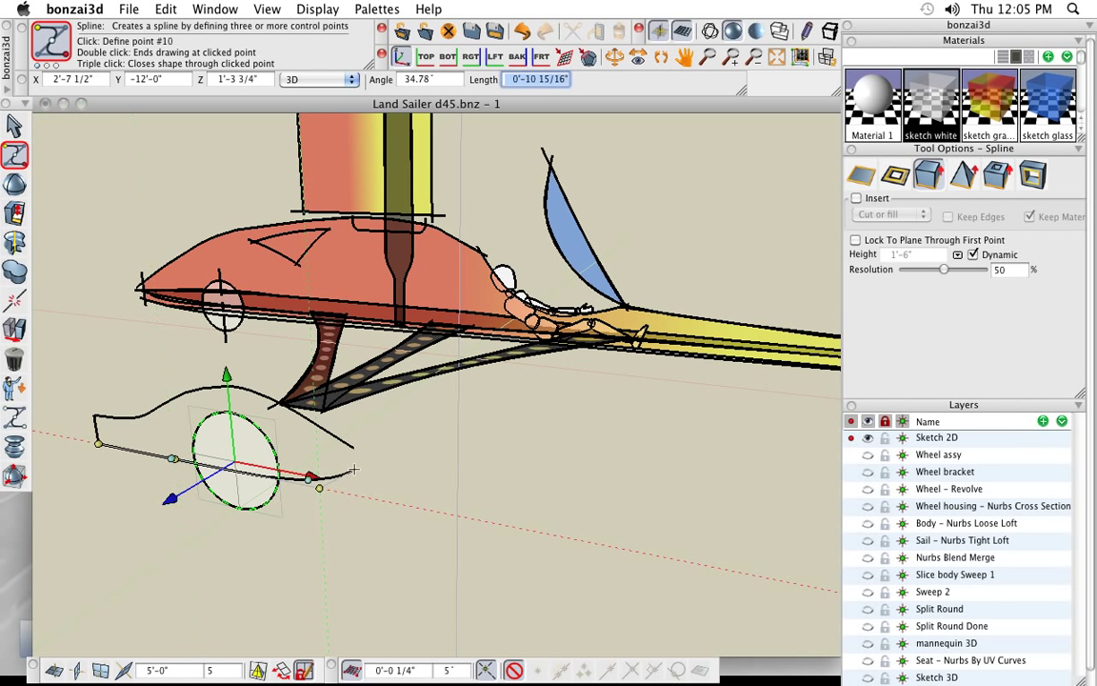
{"action": "left_click", "coordinate": [353, 470]}
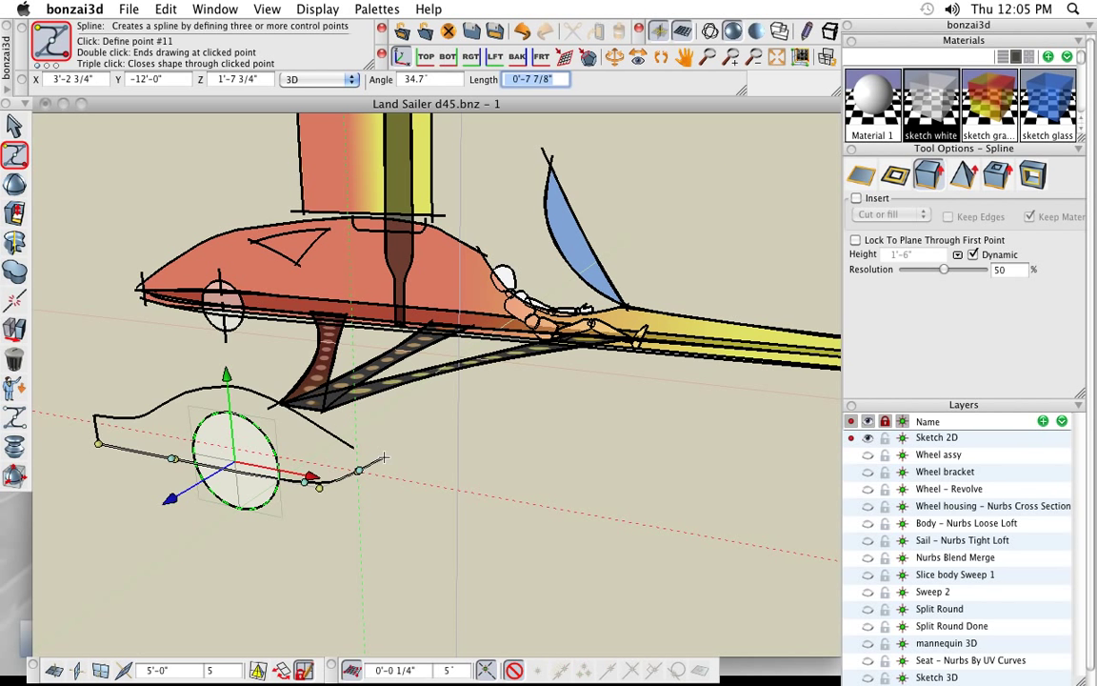
{"action": "double_click", "coordinate": [357, 468]}
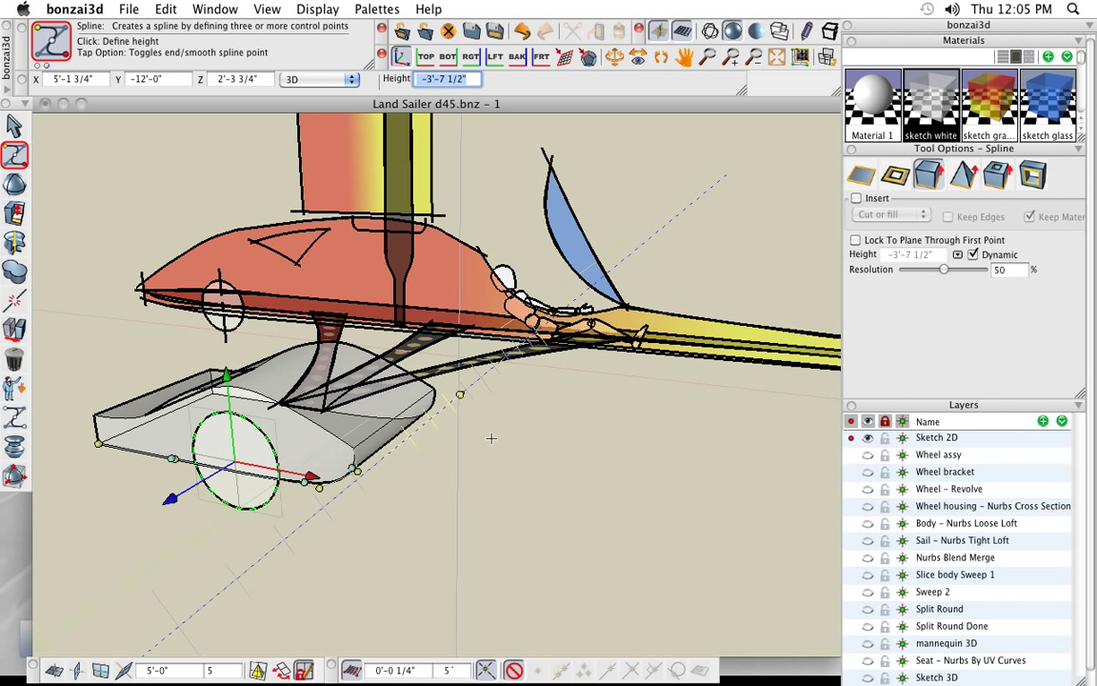
{"action": "left_click", "coordinate": [492, 439]}
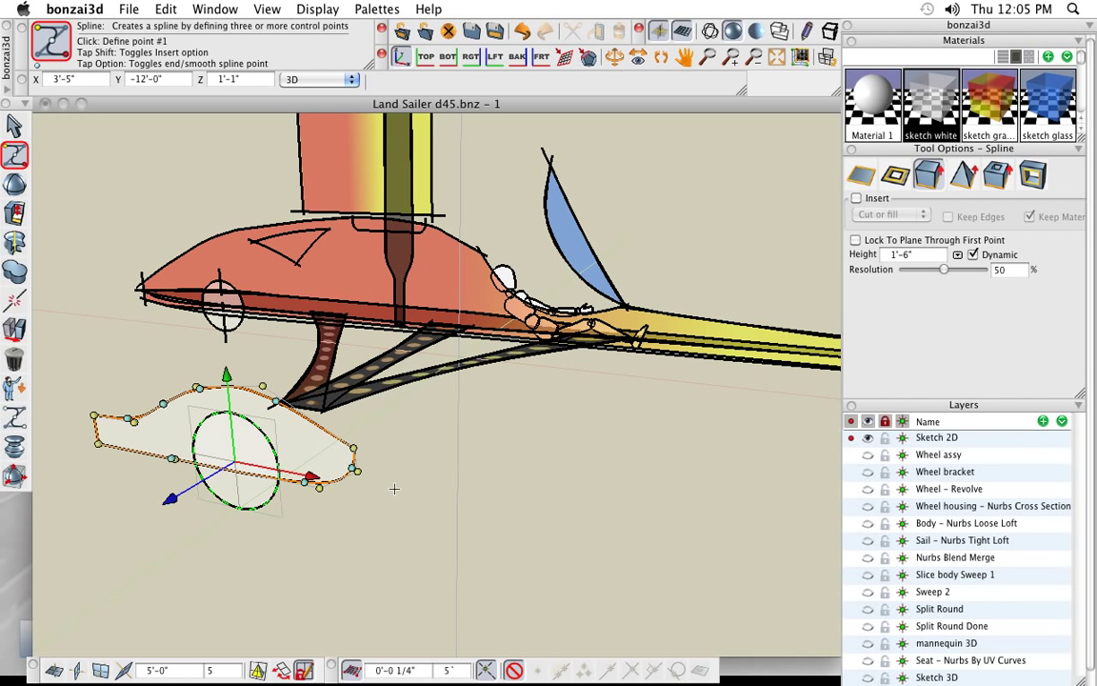
Step: Reshape the housing outline by moving its control points, extending the nose forward and raising the curve above the wheel
{"action": "middle_click_drag", "start_coordinate": [395, 489], "coordinate": [448, 477]}
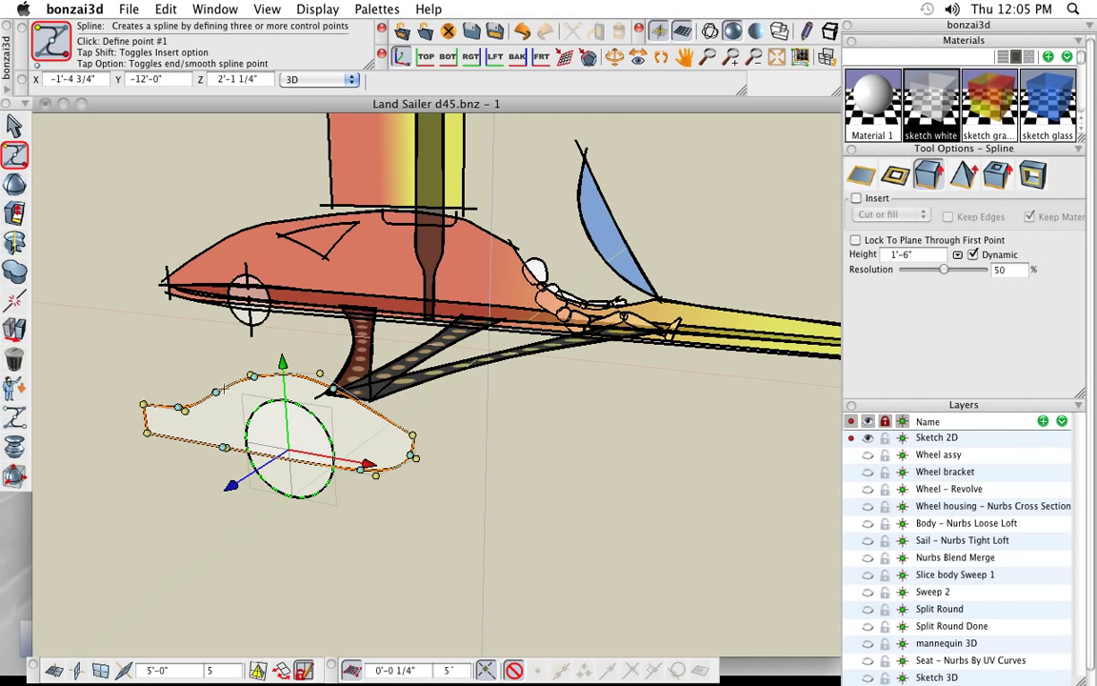
{"action": "left_click_drag", "start_coordinate": [223, 343], "coordinate": [229, 349]}
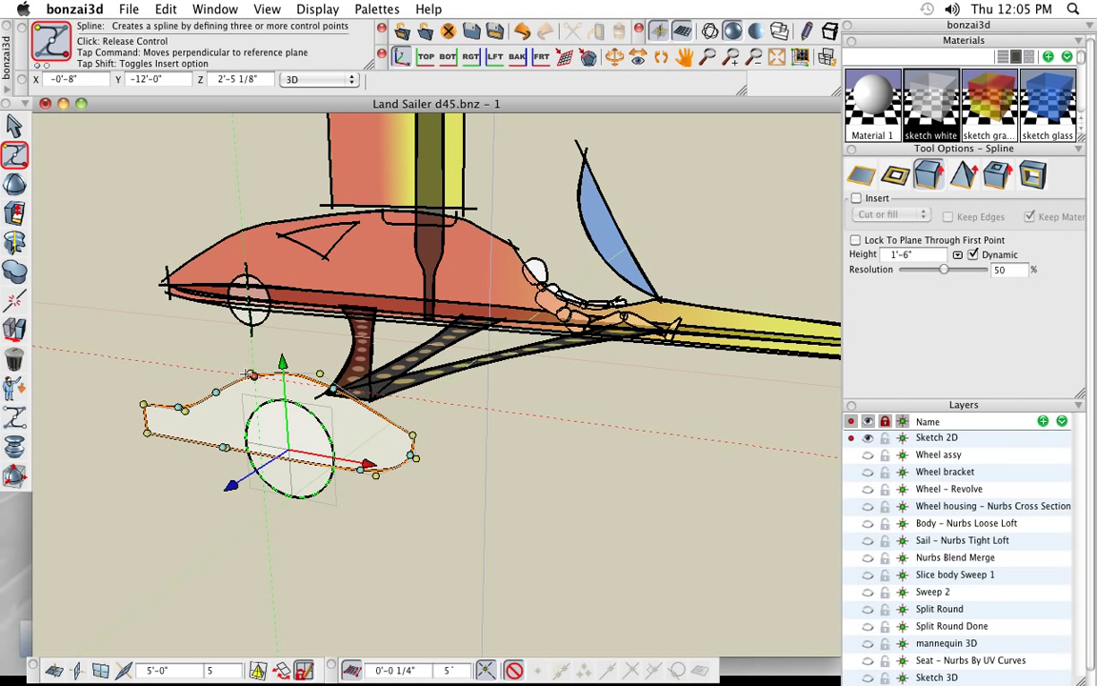
{"action": "left_click", "coordinate": [254, 370]}
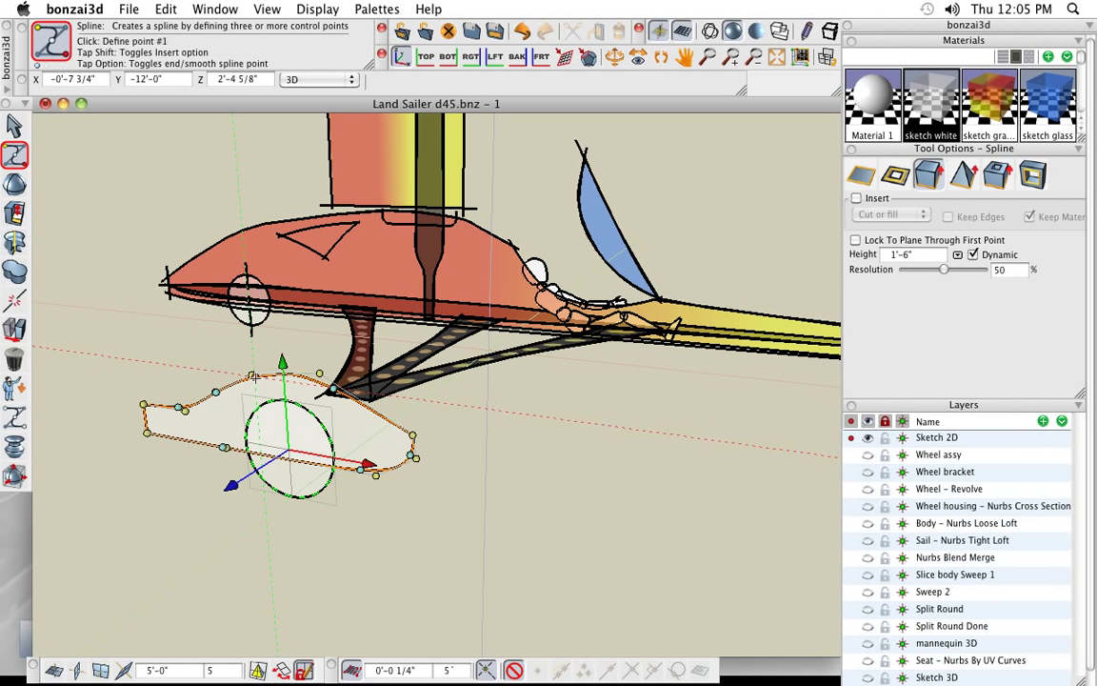
{"action": "left_click", "coordinate": [412, 436]}
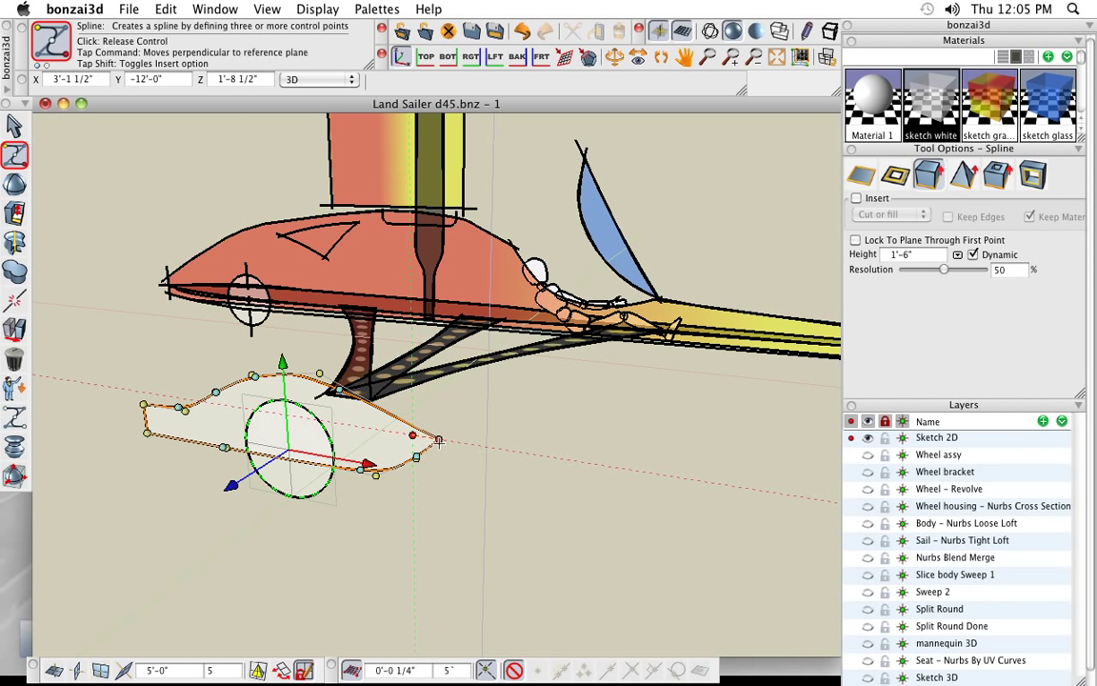
{"action": "left_click", "coordinate": [438, 440]}
{"action": "left_click_drag", "start_coordinate": [343, 391], "coordinate": [389, 396]}
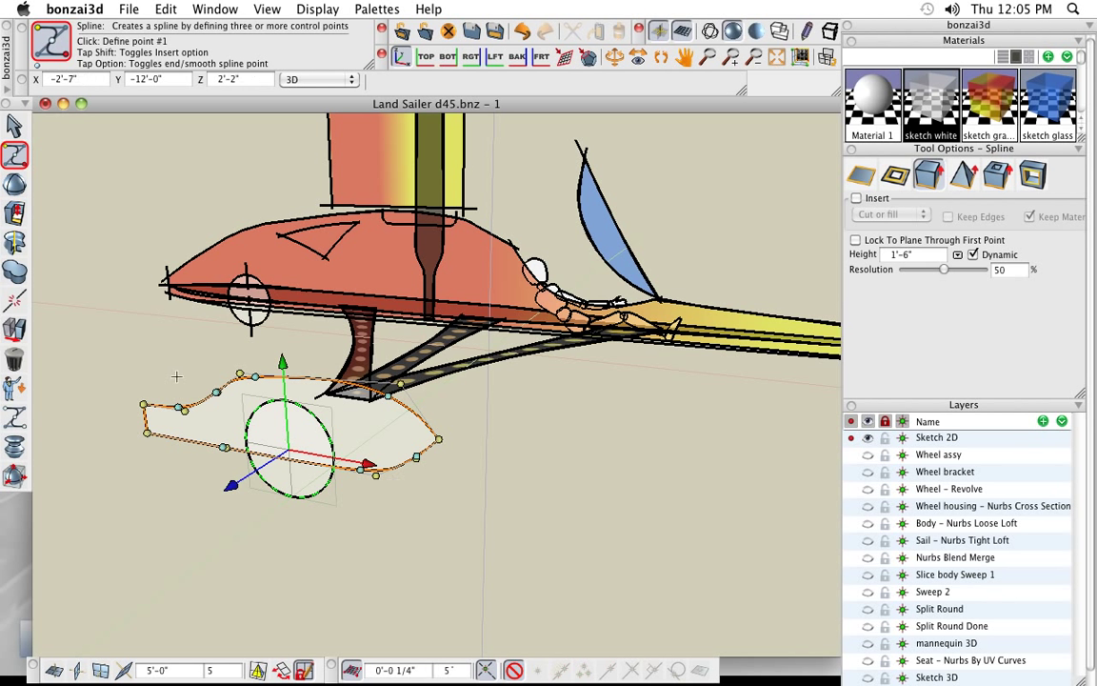
{"action": "left_click", "coordinate": [254, 378]}
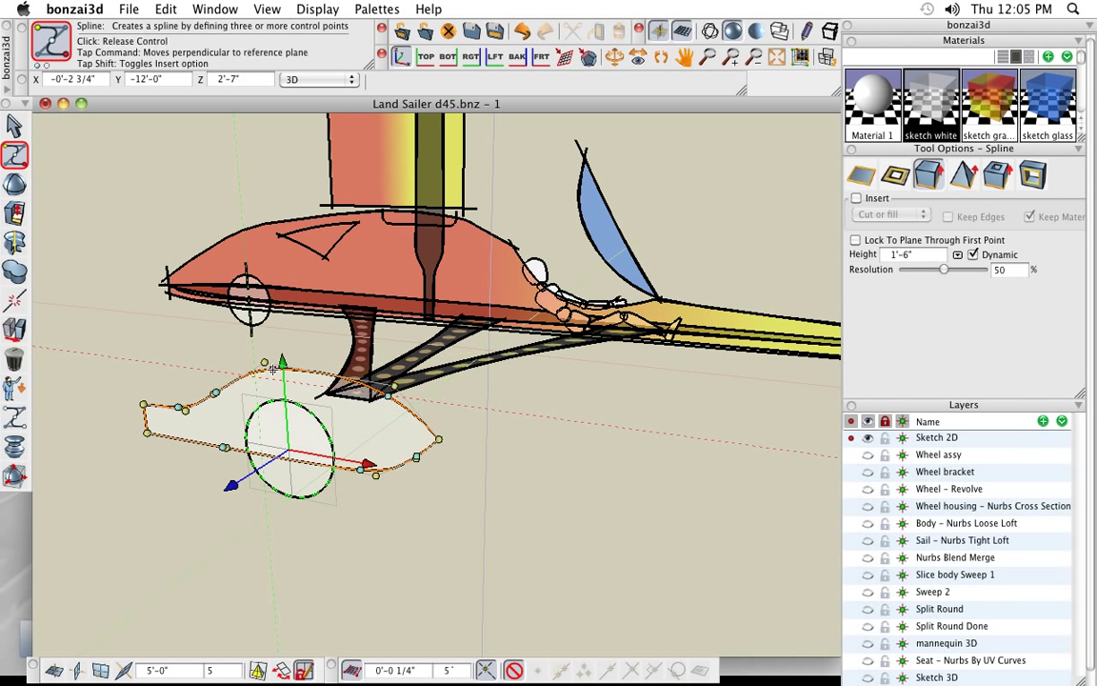
{"action": "left_click", "coordinate": [273, 368]}
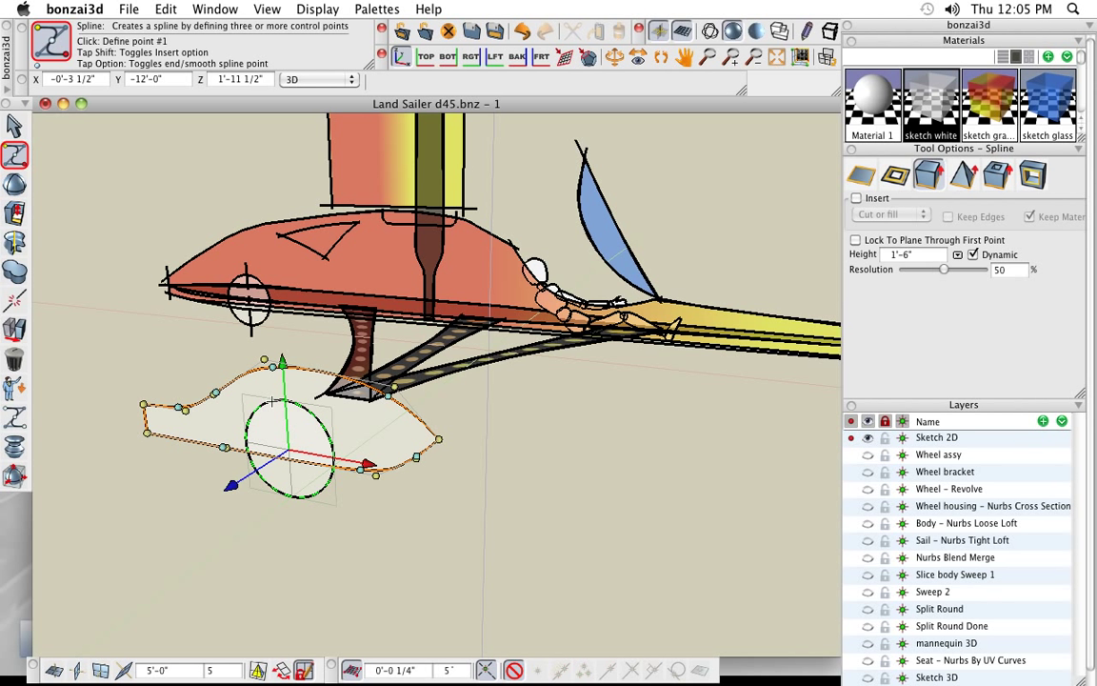
Step: Review the sketch gradient material's parameters and material libraries, and apply that material to the wheel housing shape
{"action": "left_click", "coordinate": [991, 112]}
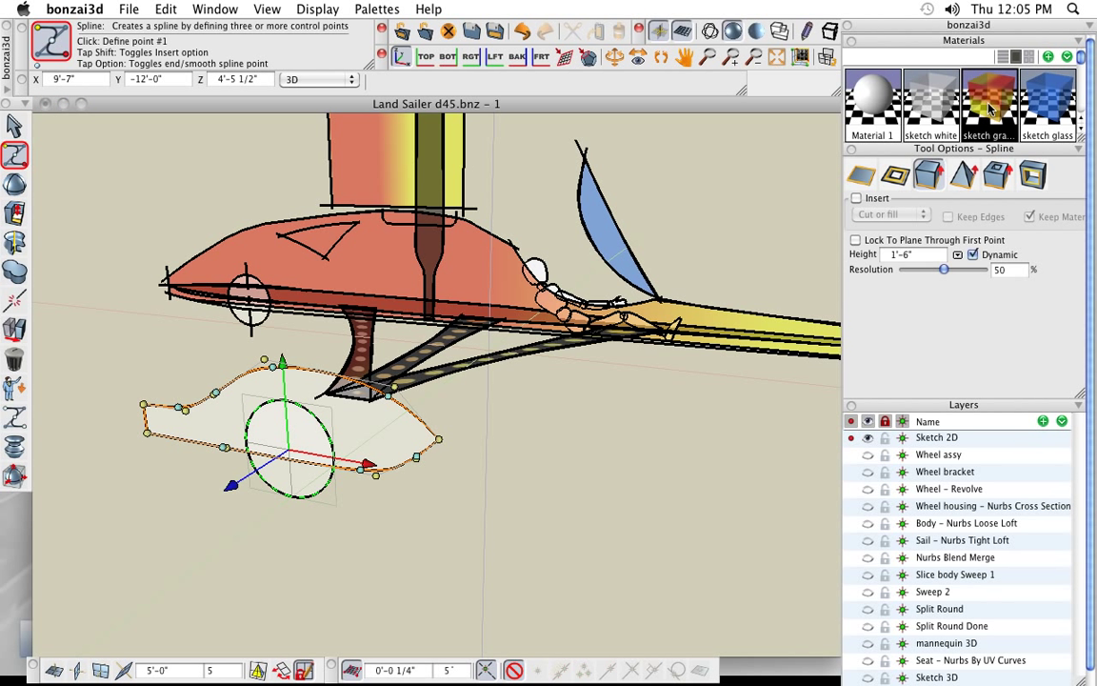
{"action": "double_click", "coordinate": [986, 114]}
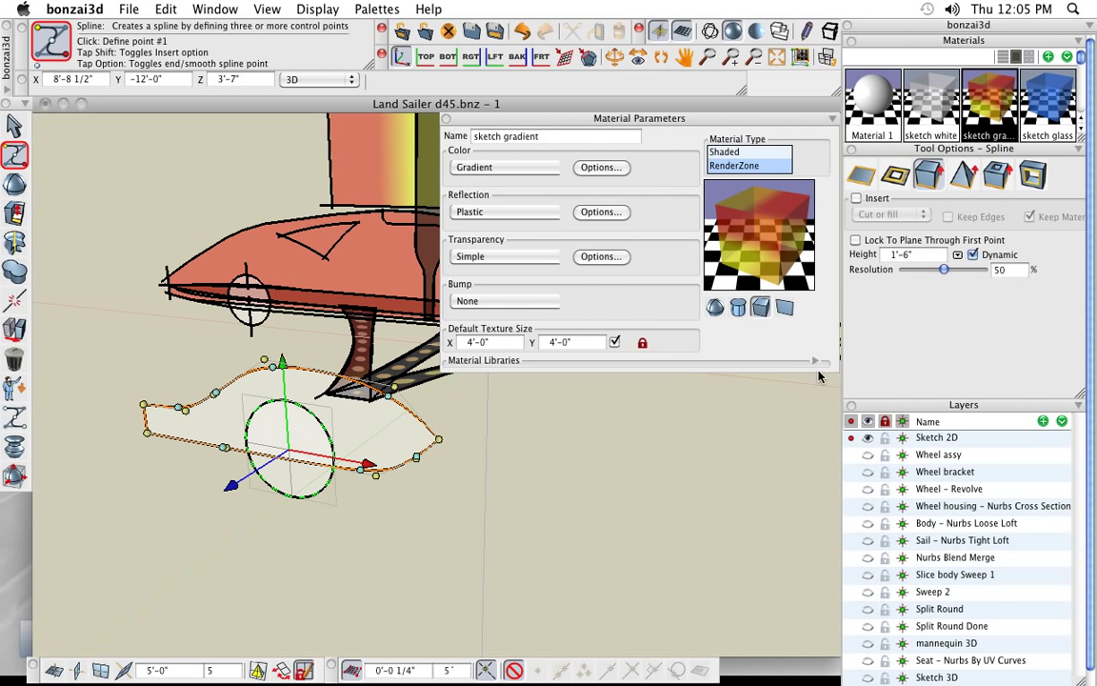
{"action": "left_click", "coordinate": [815, 363]}
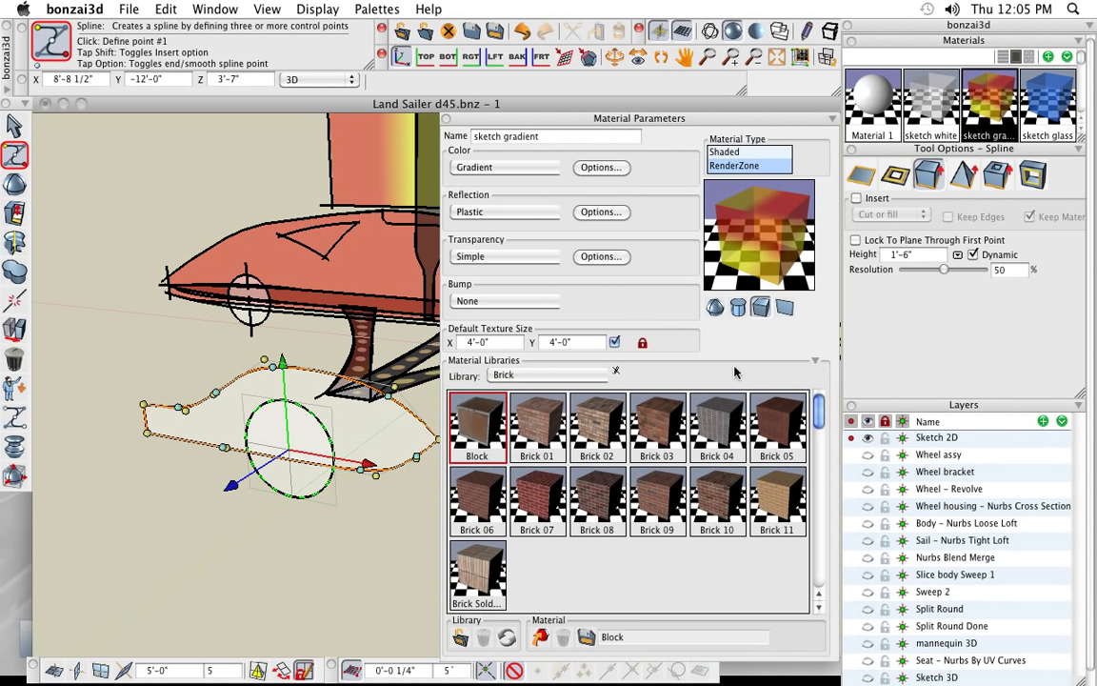
{"action": "left_click", "coordinate": [548, 375]}
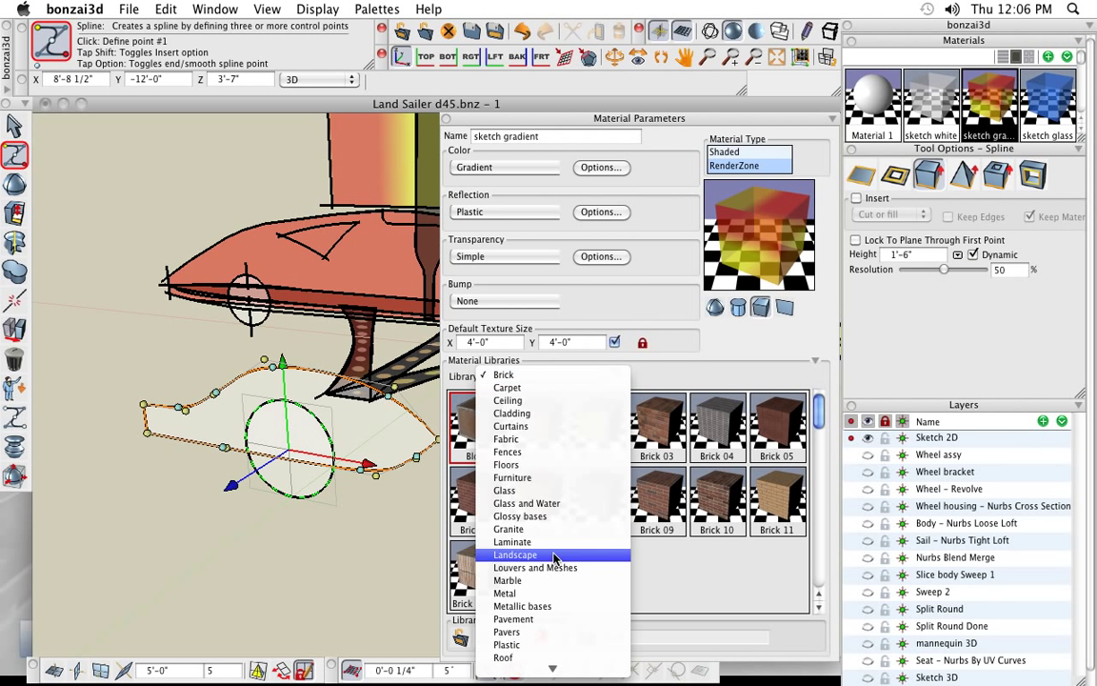
{"action": "left_click", "coordinate": [705, 340]}
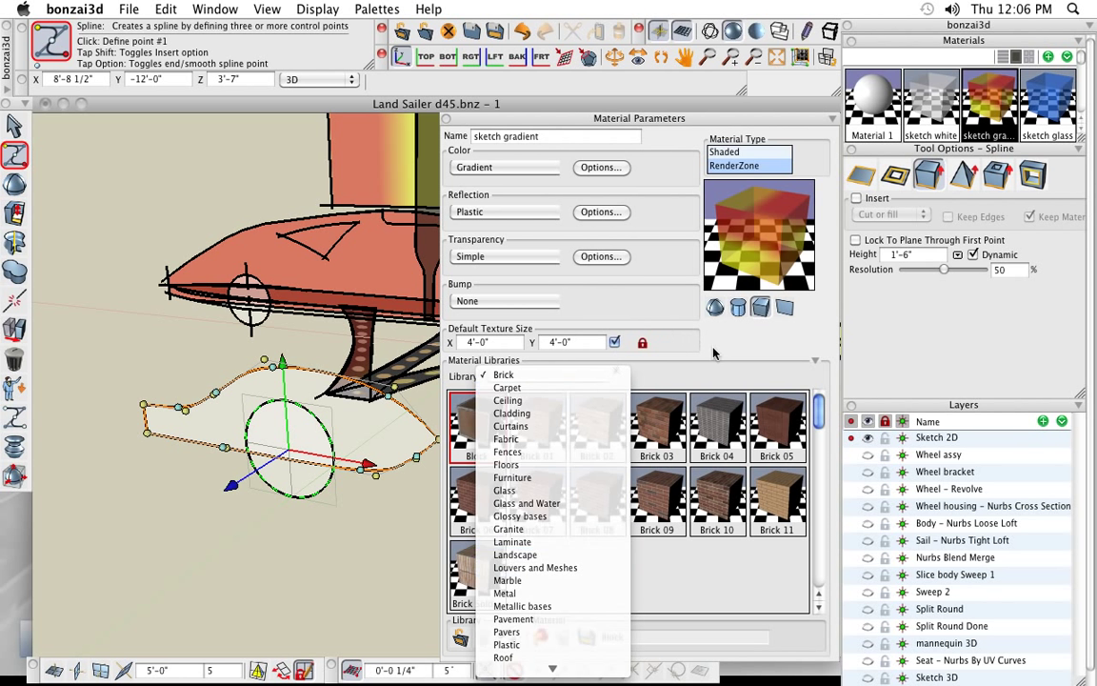
{"action": "left_click", "coordinate": [815, 363]}
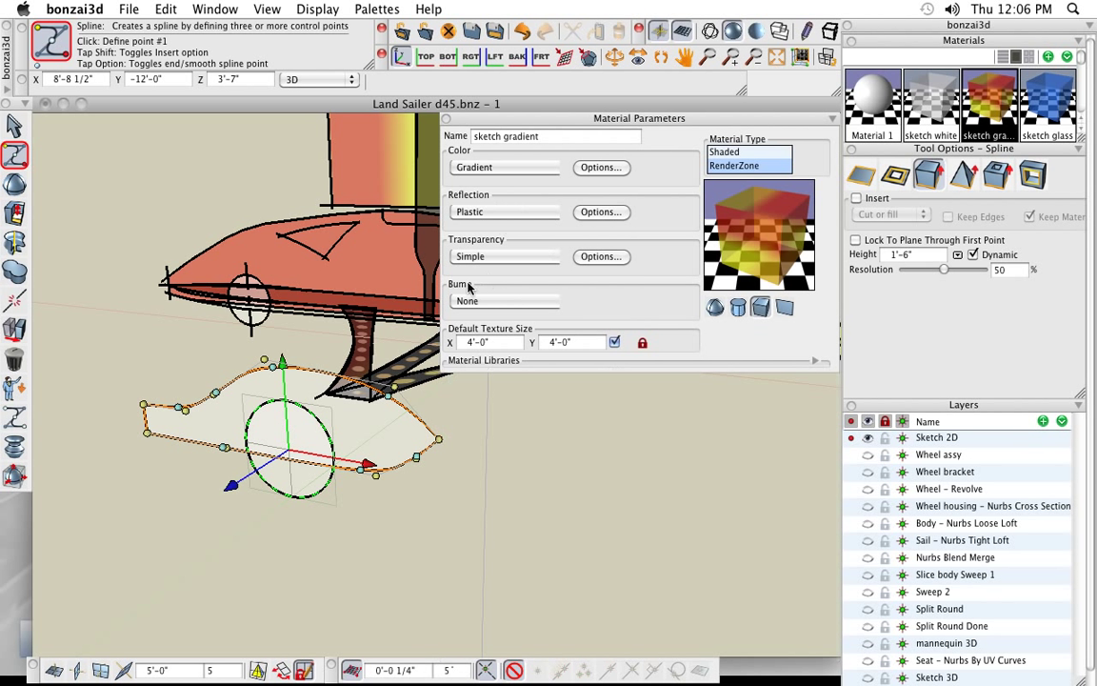
{"action": "left_click", "coordinate": [401, 105]}
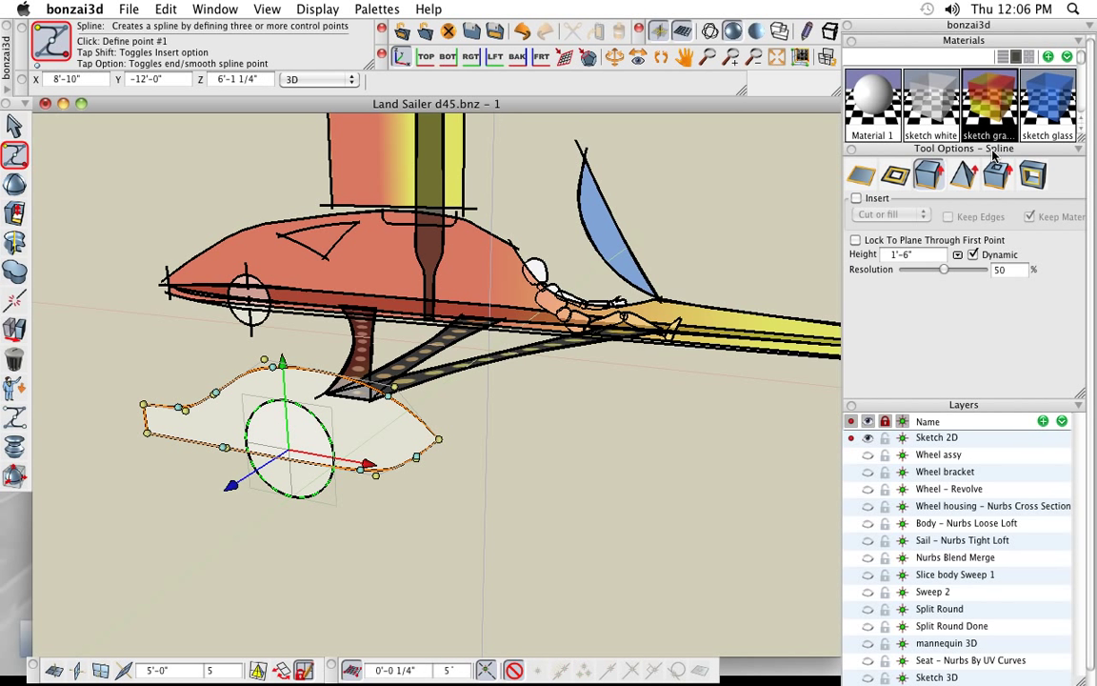
{"action": "mouse_move", "coordinate": [991, 102]}
{"action": "left_mouse_down"}
{"action": "mouse_move", "coordinate": [623, 217]}
{"action": "mouse_move", "coordinate": [386, 357]}
{"action": "mouse_move", "coordinate": [517, 353]}
{"action": "mouse_move", "coordinate": [385, 357]}
{"action": "mouse_move", "coordinate": [246, 405]}
{"action": "mouse_move", "coordinate": [229, 392]}
{"action": "mouse_move", "coordinate": [227, 420]}
{"action": "left_mouse_up"}
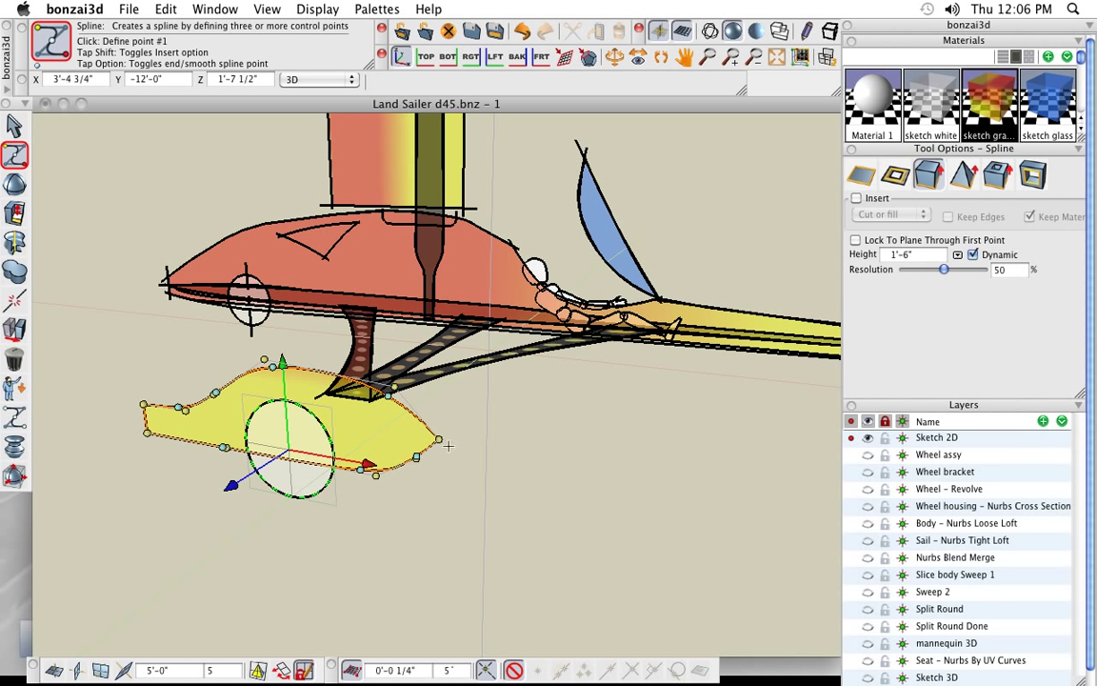
Step: Edit the texture map on the wheel housing face and rotate its gradient to 90° about Z
{"action": "mouse_move", "coordinate": [27, 362]}
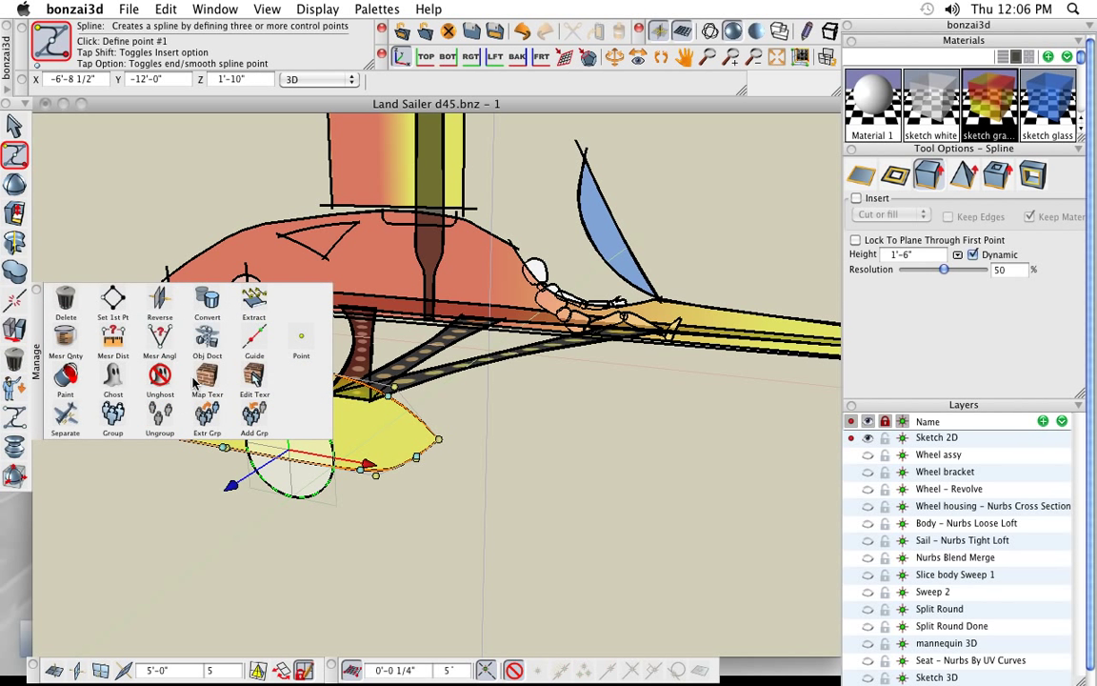
{"action": "left_click", "coordinate": [255, 379]}
{"action": "left_click", "coordinate": [245, 405]}
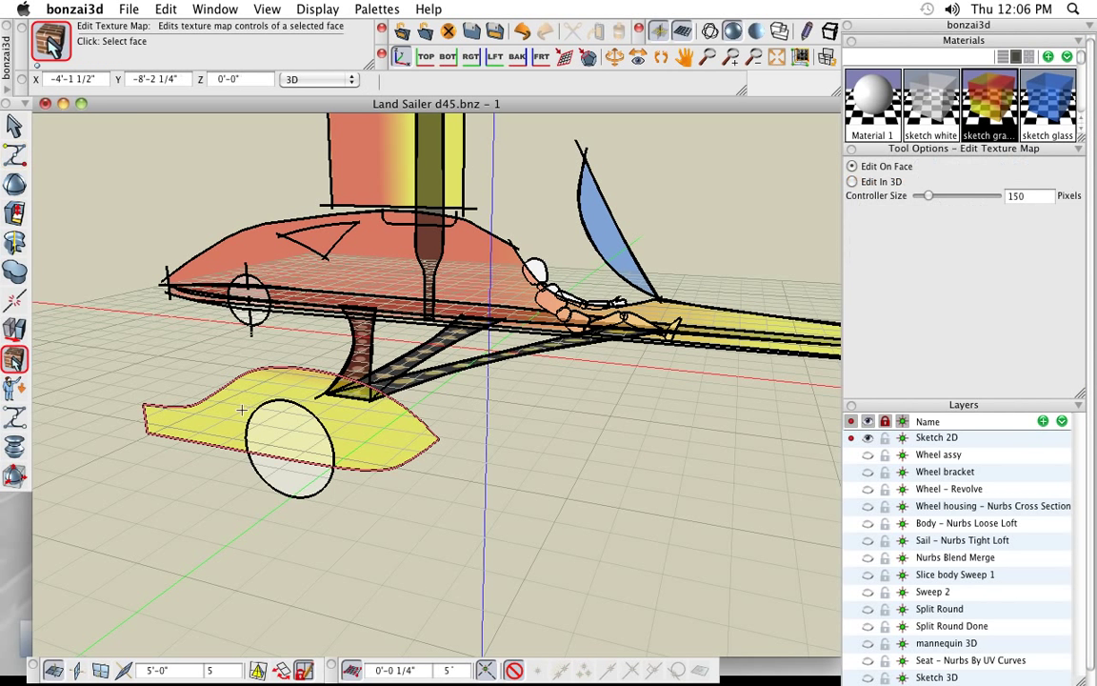
{"action": "left_click", "coordinate": [242, 410]}
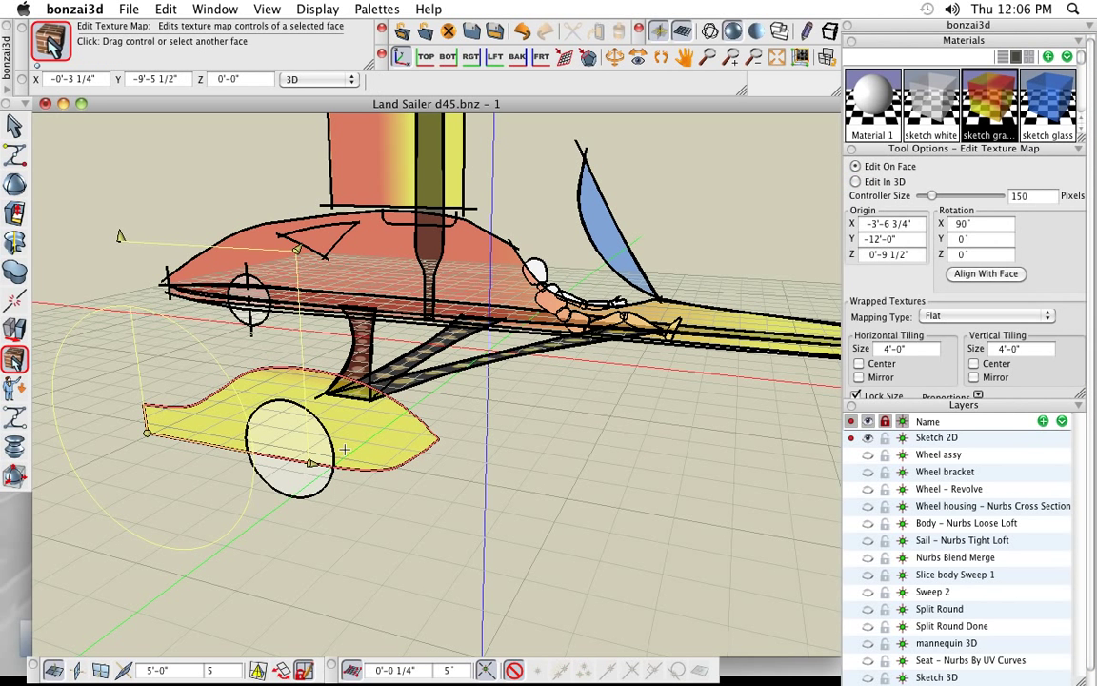
{"action": "left_click", "coordinate": [211, 356]}
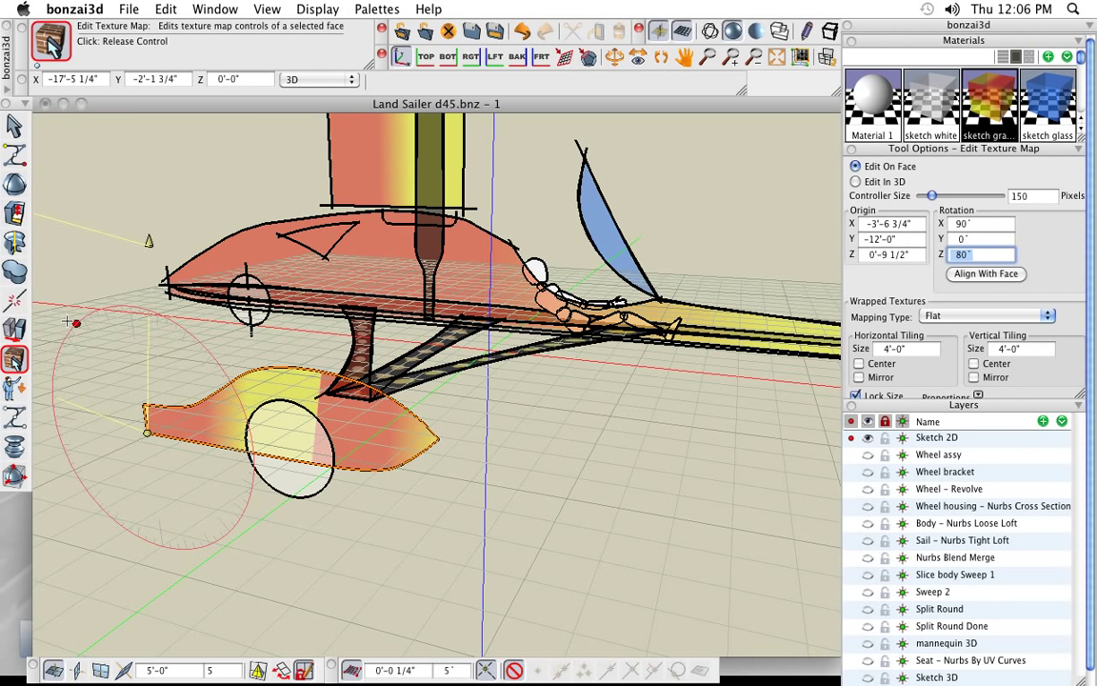
{"action": "left_click", "coordinate": [158, 380]}
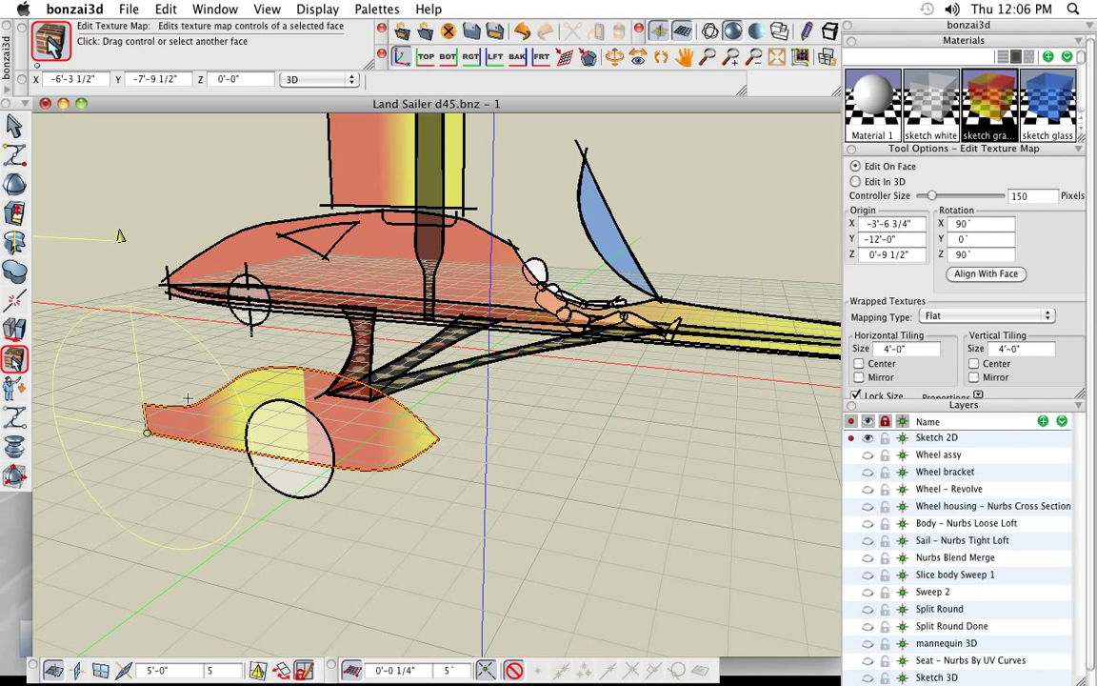
Step: Move the housing texture origin to the nose at X 3'-1 1/2", Z 0'-10" and stretch the vertical tiling to 6'-9"
{"action": "left_click", "coordinate": [148, 435]}
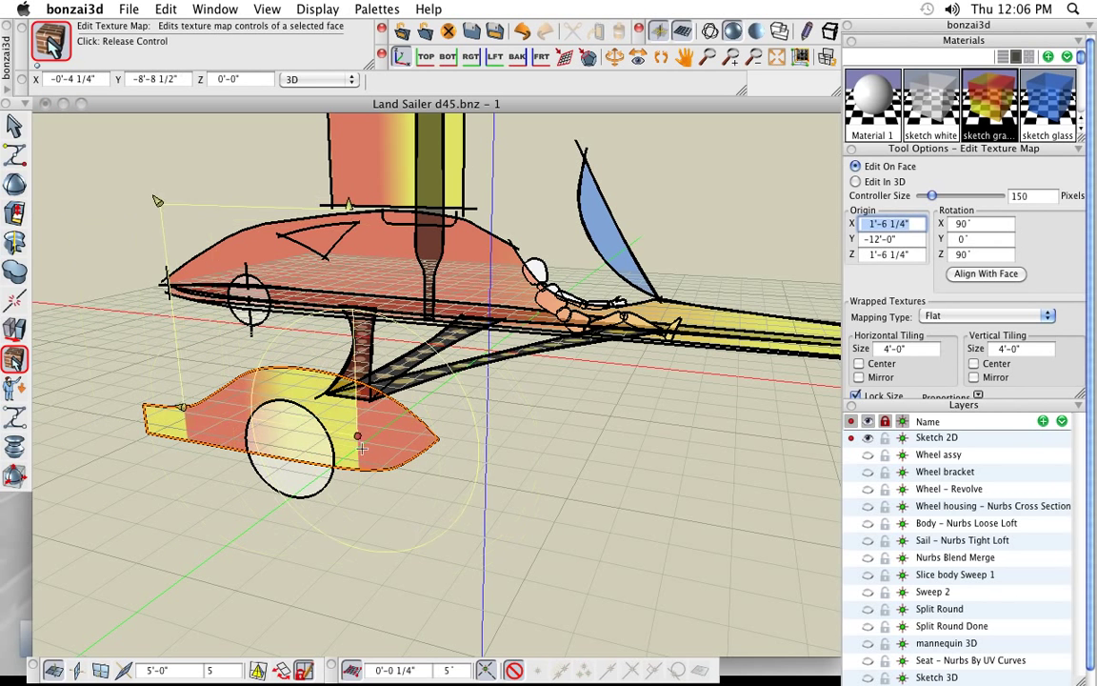
{"action": "left_click", "coordinate": [264, 422]}
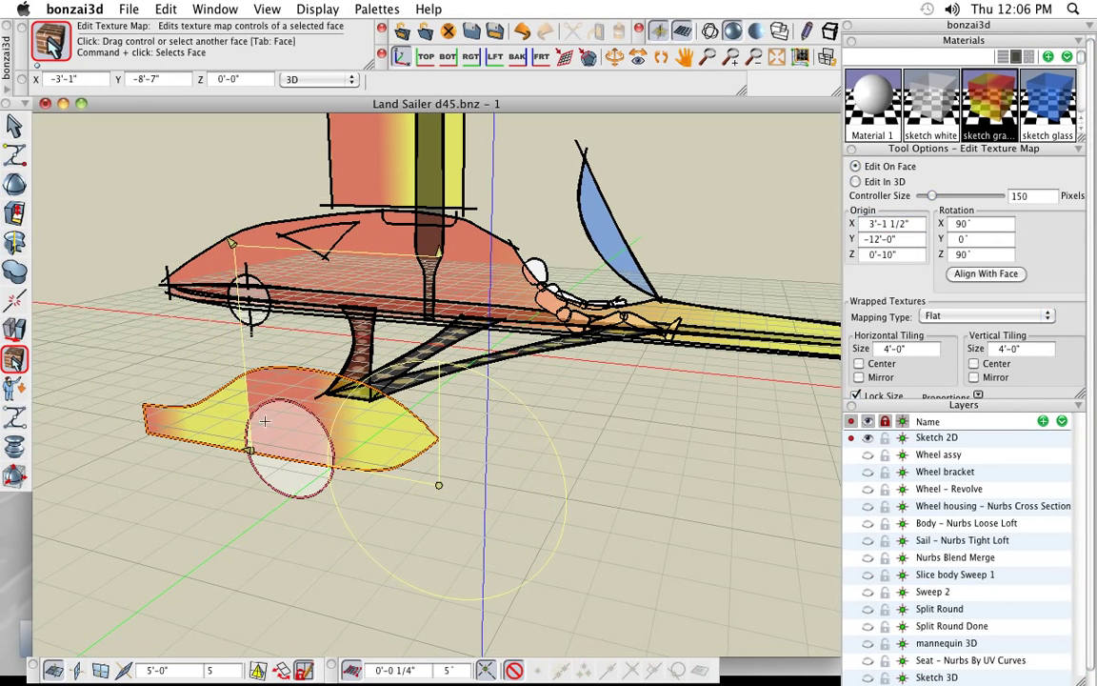
{"action": "left_click", "coordinate": [248, 449]}
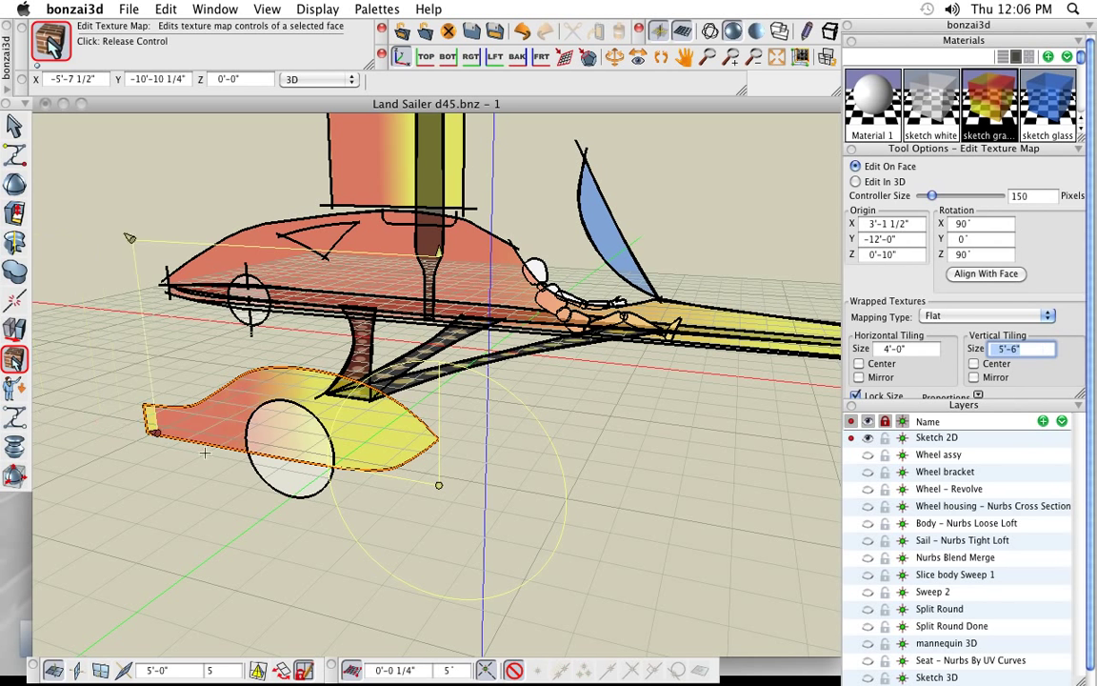
{"action": "left_click", "coordinate": [258, 464]}
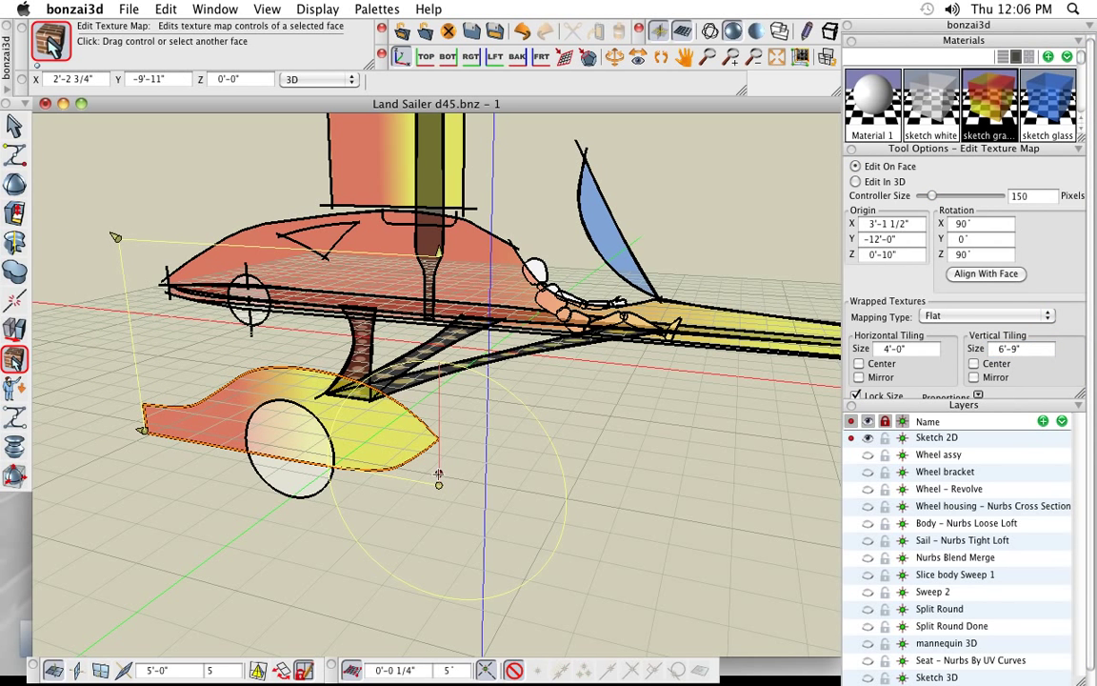
{"action": "key", "text": "Escape"}
Step: Define a floating reference plane from the face of the outrigger strut
{"action": "mouse_move", "coordinate": [27, 179]}
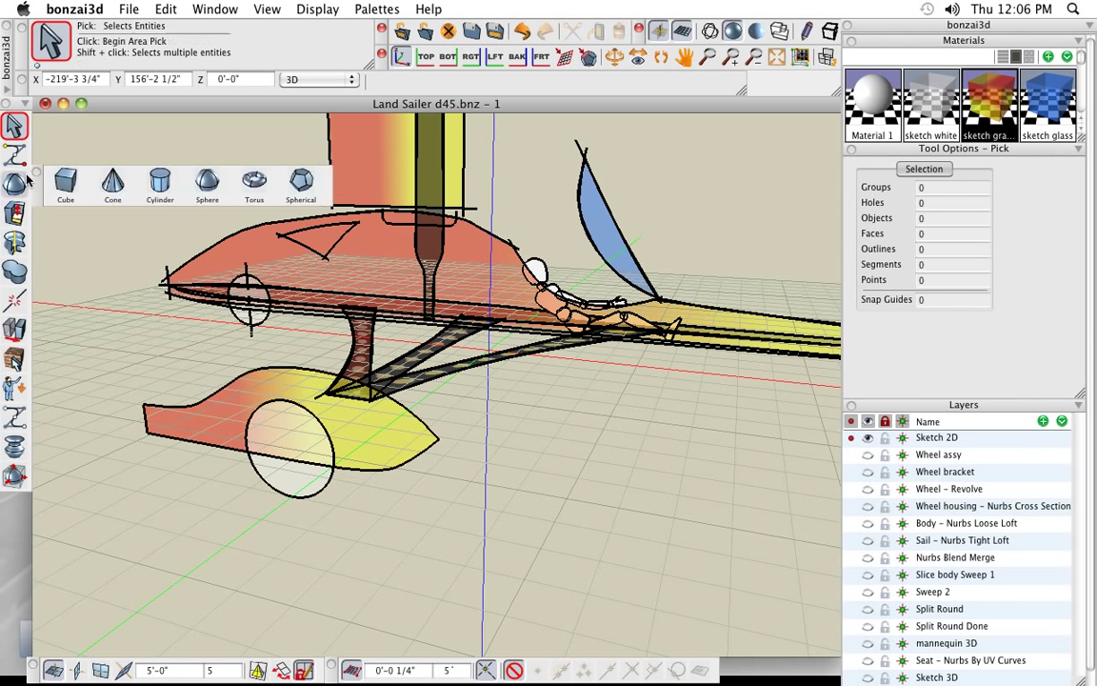
{"action": "mouse_move", "coordinate": [14, 155]}
{"action": "left_click", "coordinate": [181, 147]}
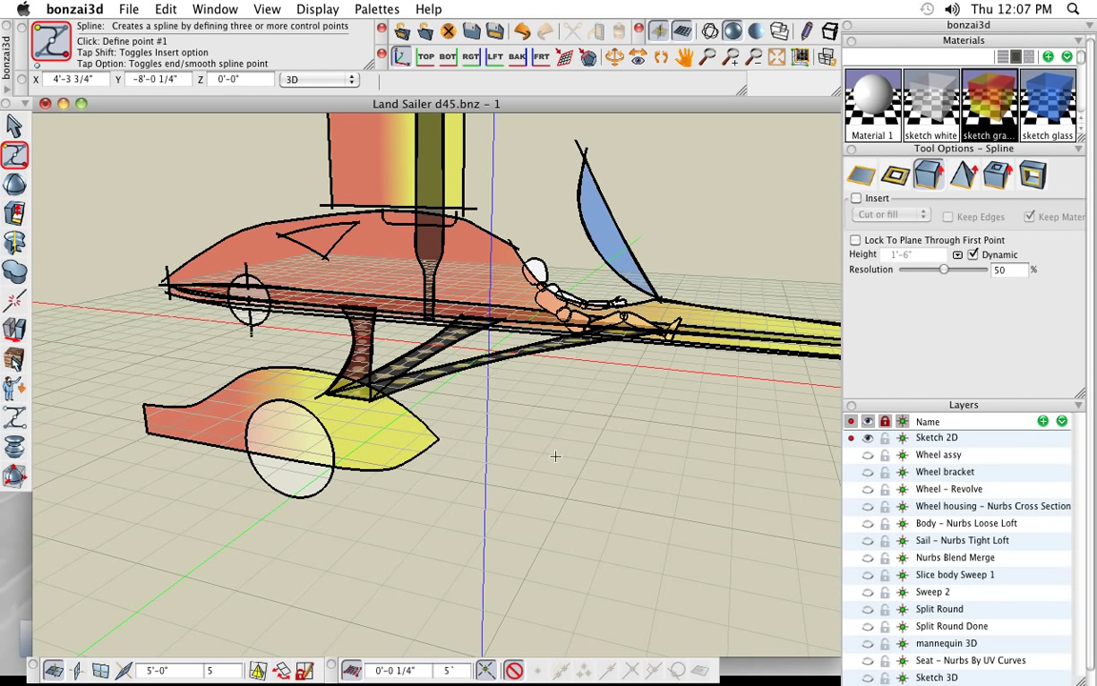
{"action": "left_click", "coordinate": [258, 671]}
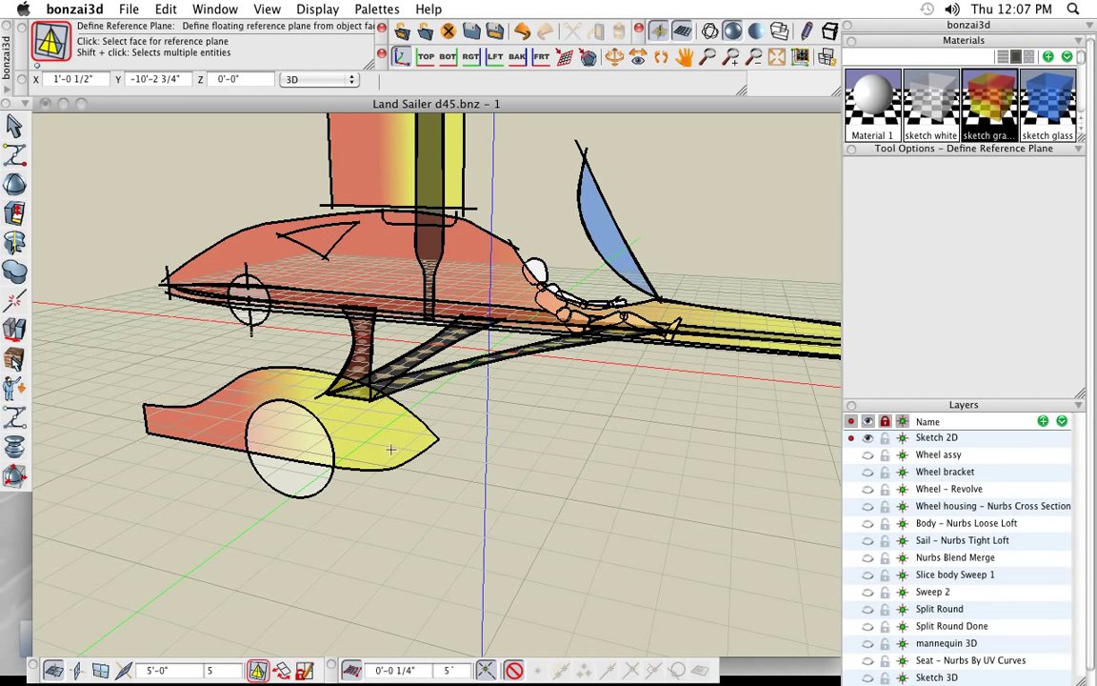
{"action": "left_click", "coordinate": [434, 374]}
{"action": "middle_click_drag", "start_coordinate": [600, 502], "coordinate": [512, 510]}
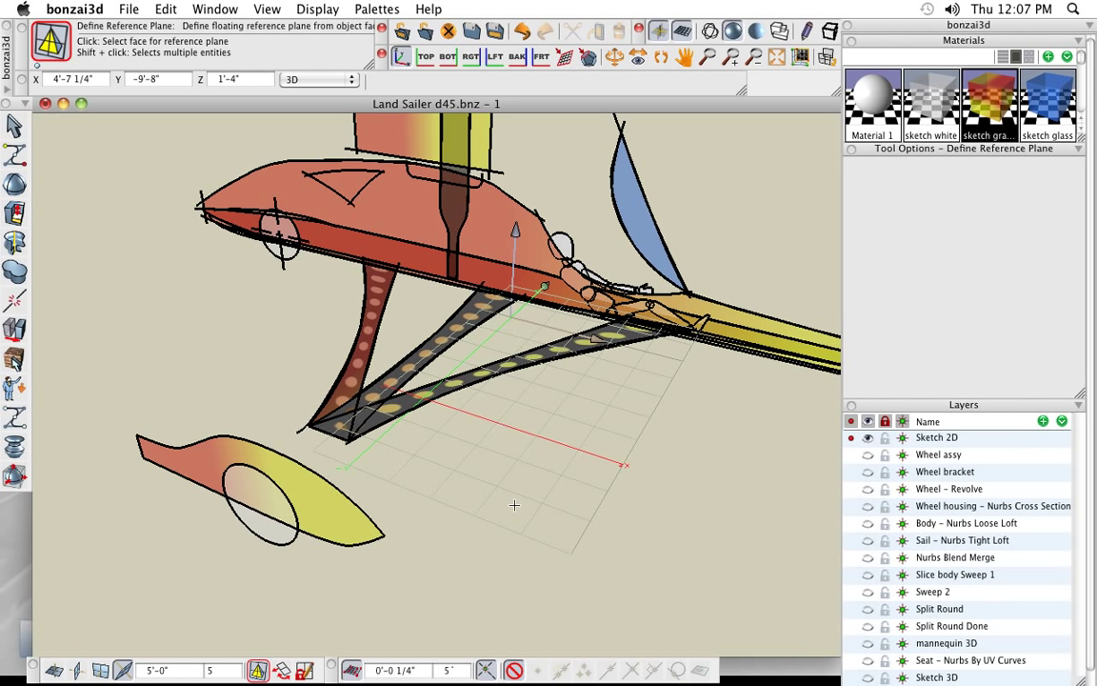
Step: Reposition the floating reference plane's origin near the outrigger struts and adjust its grid along the X axis
{"action": "left_click", "coordinate": [284, 671]}
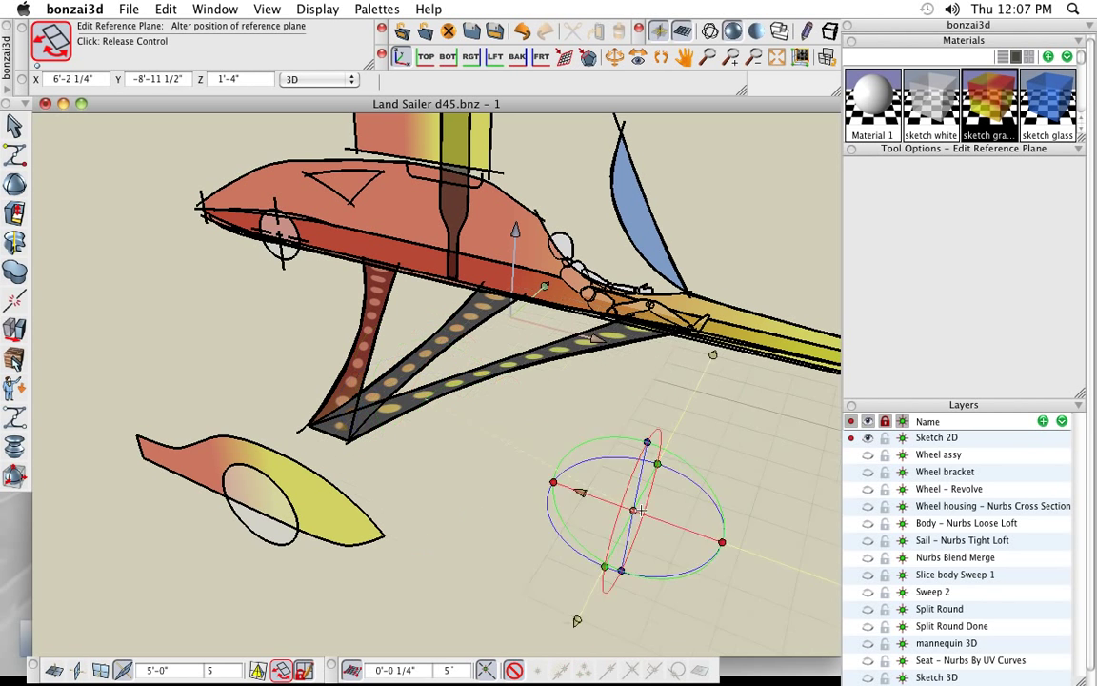
{"action": "left_click", "coordinate": [391, 420]}
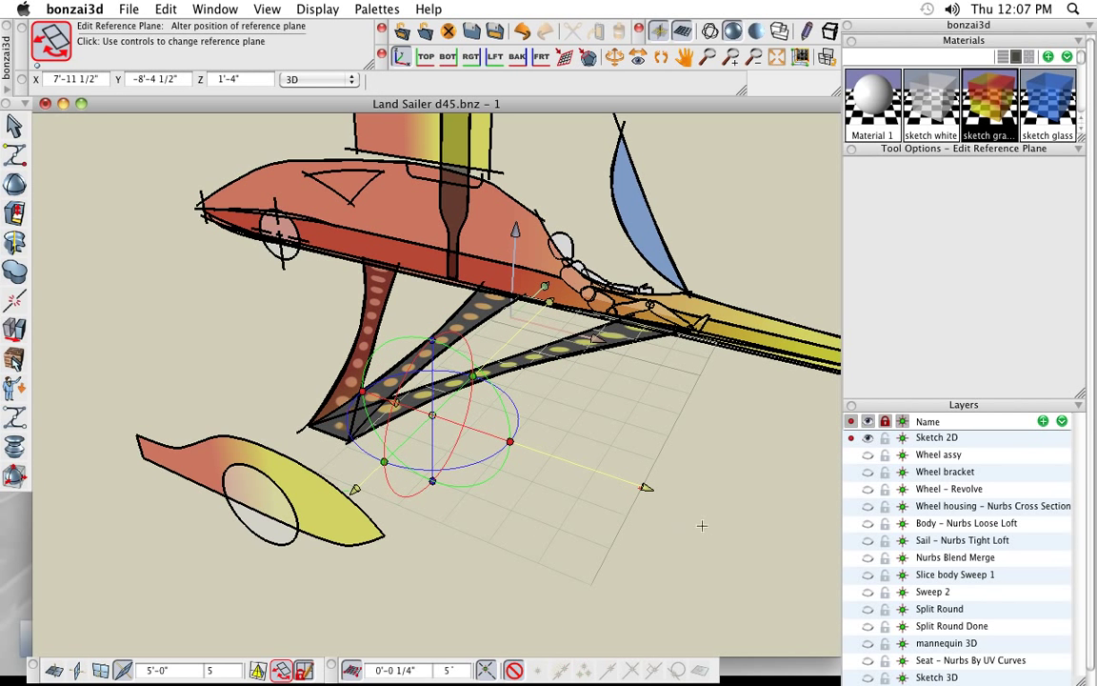
{"action": "left_click", "coordinate": [646, 488]}
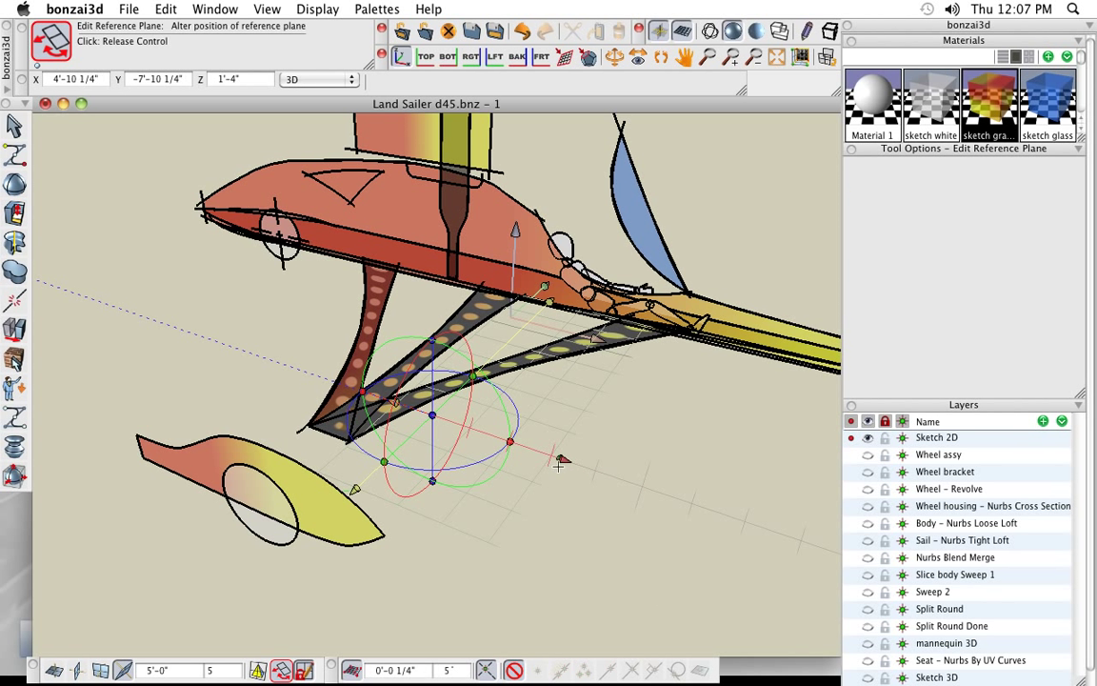
{"action": "left_click", "coordinate": [552, 464]}
{"action": "middle_click_drag", "start_coordinate": [624, 545], "coordinate": [422, 548]}
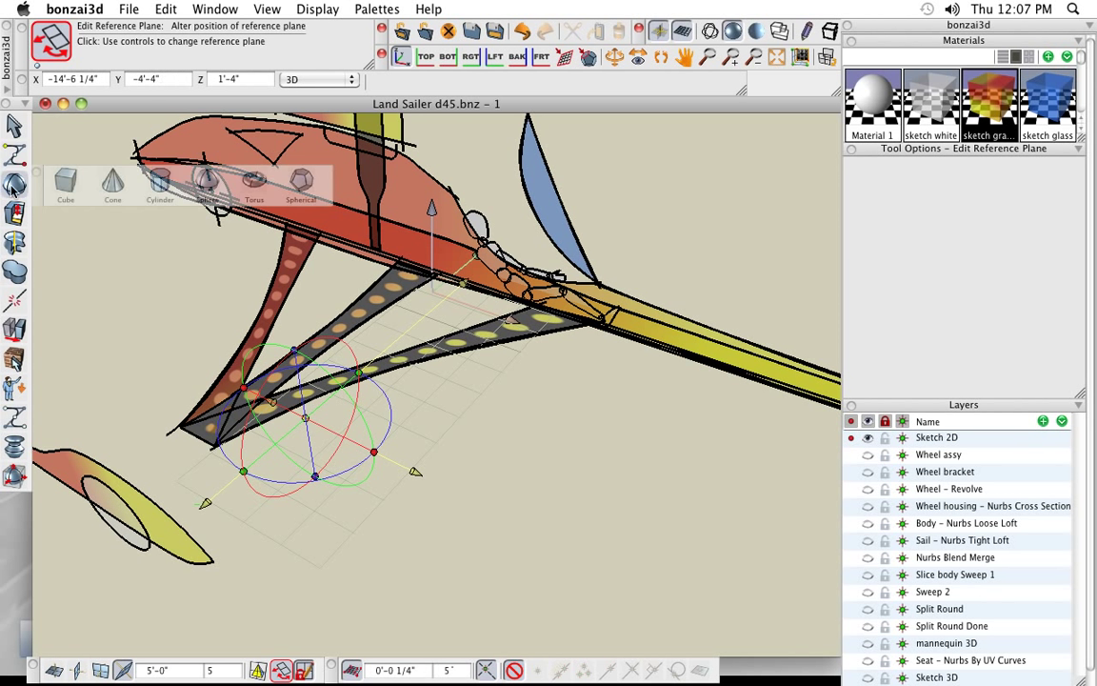
Step: Draw a long, narrow flat rectangle on the reference plane beside the outrigger struts and slightly adjust one long edge
{"action": "mouse_move", "coordinate": [14, 155]}
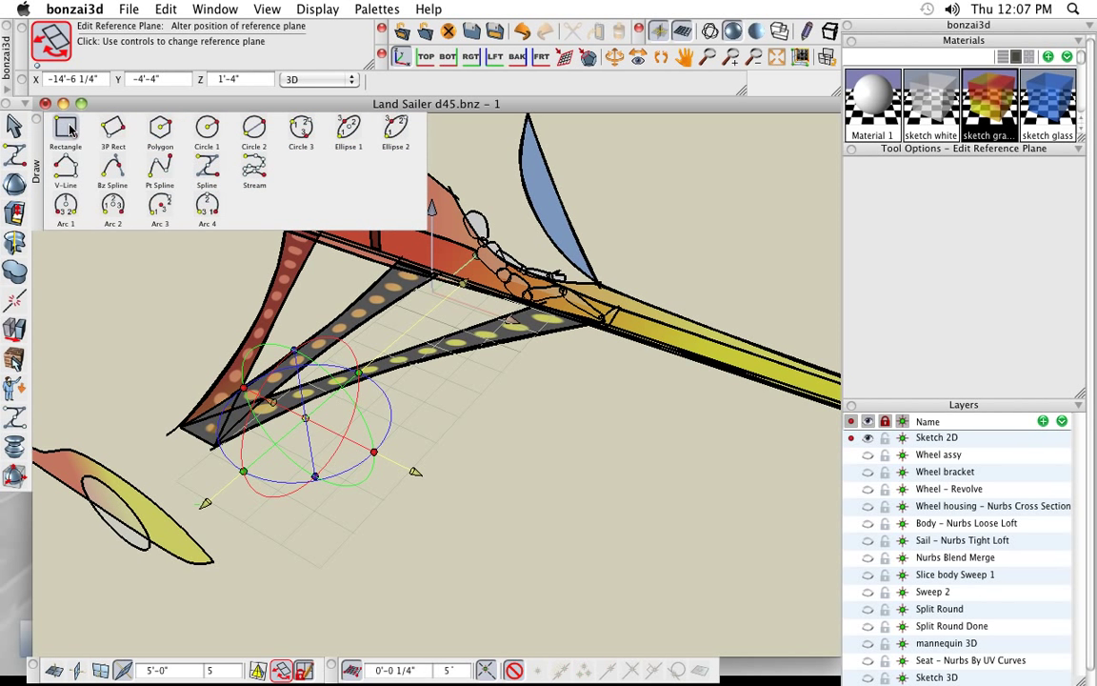
{"action": "left_click", "coordinate": [67, 130]}
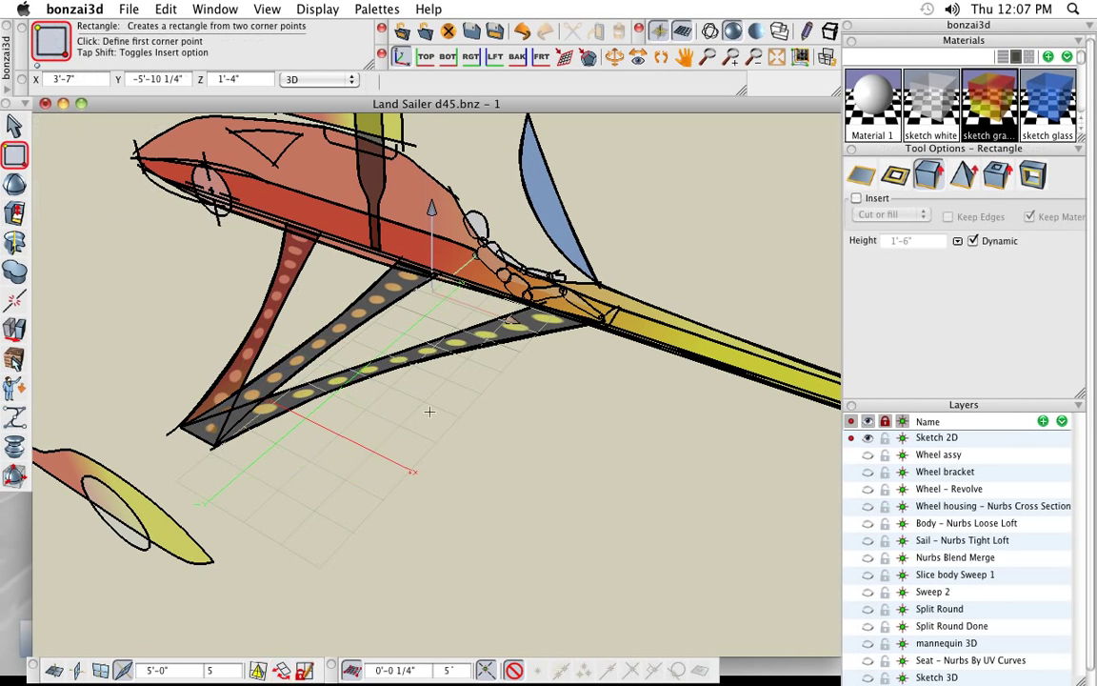
{"action": "left_click", "coordinate": [435, 486]}
{"action": "left_click", "coordinate": [573, 387]}
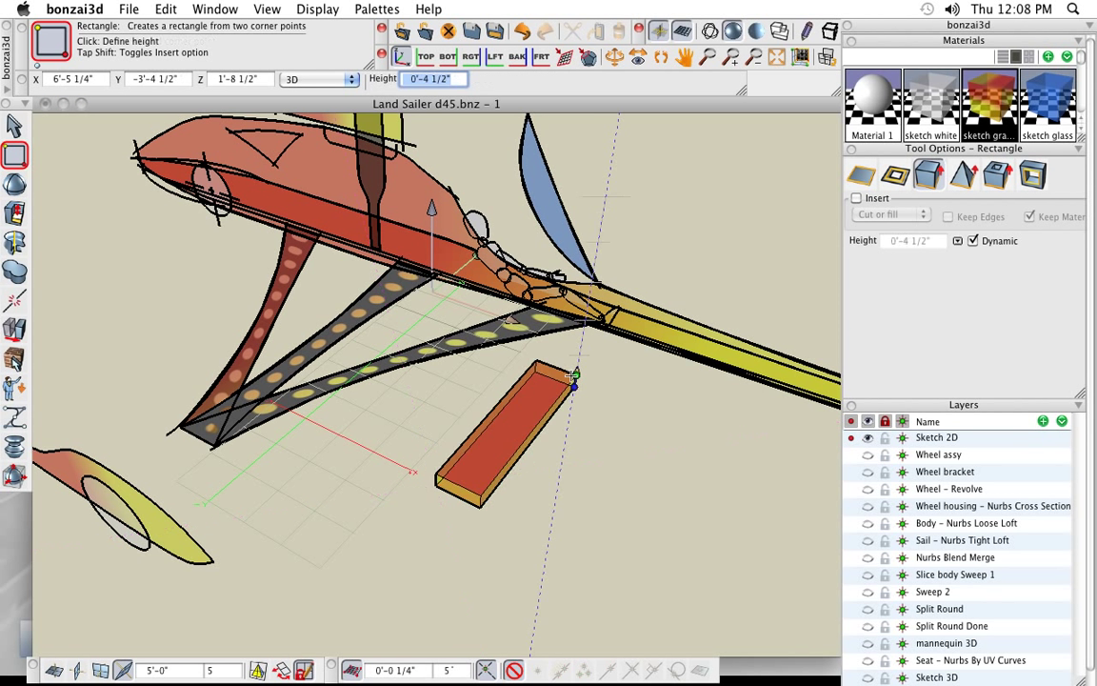
{"action": "left_click", "coordinate": [569, 360]}
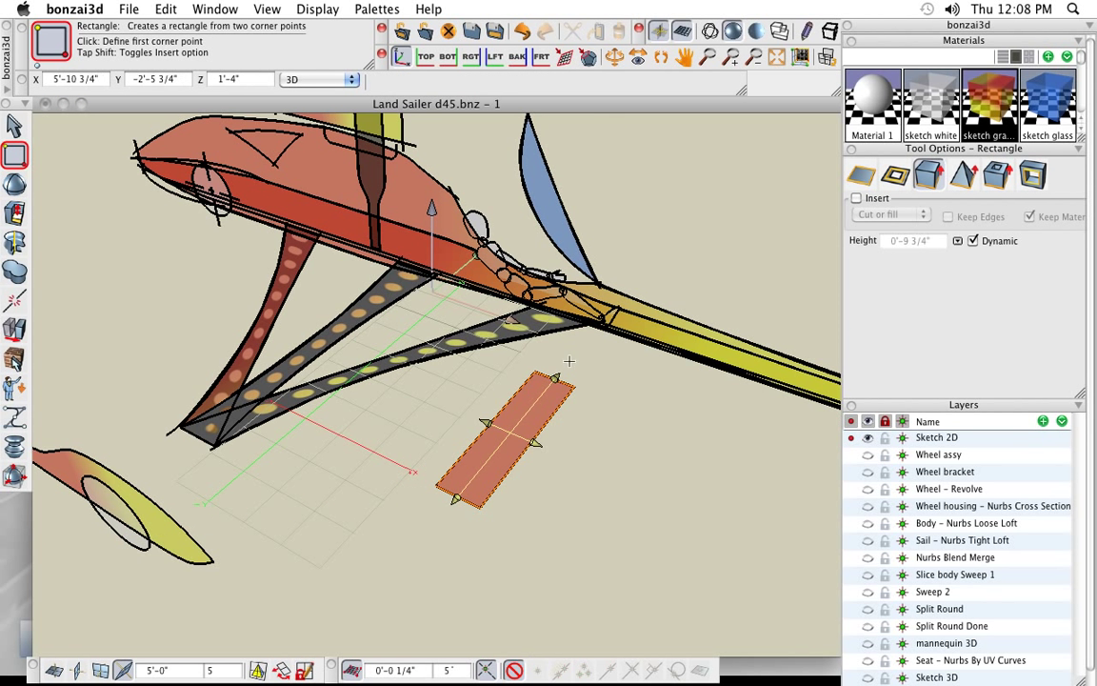
{"action": "left_click", "coordinate": [488, 421]}
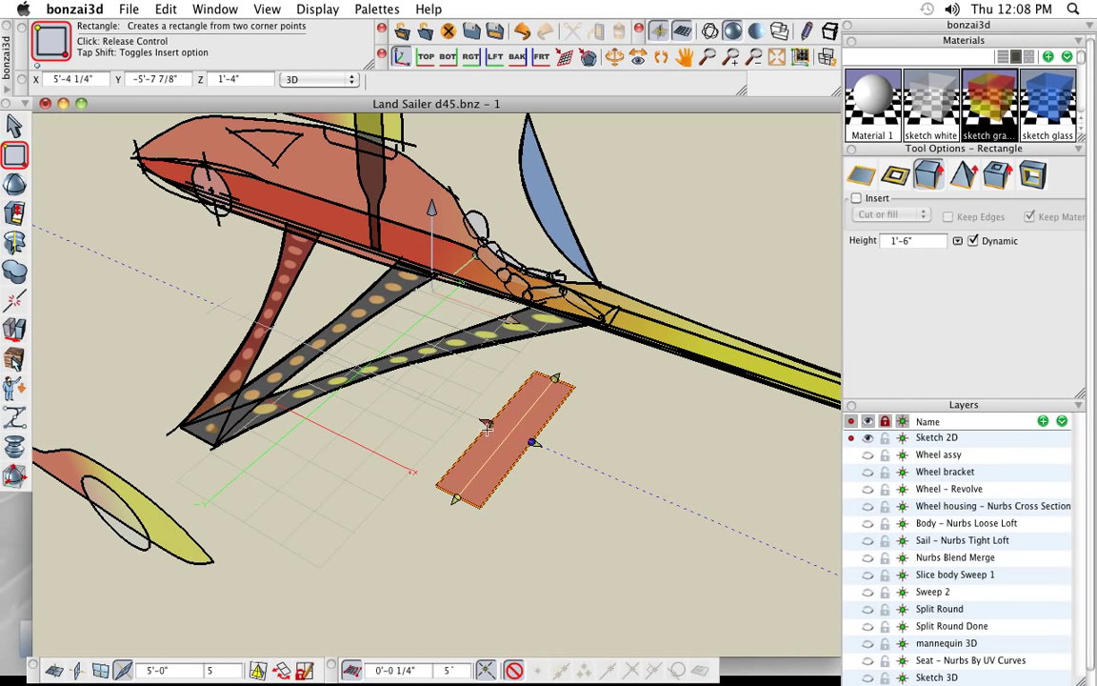
{"action": "left_click", "coordinate": [490, 425]}
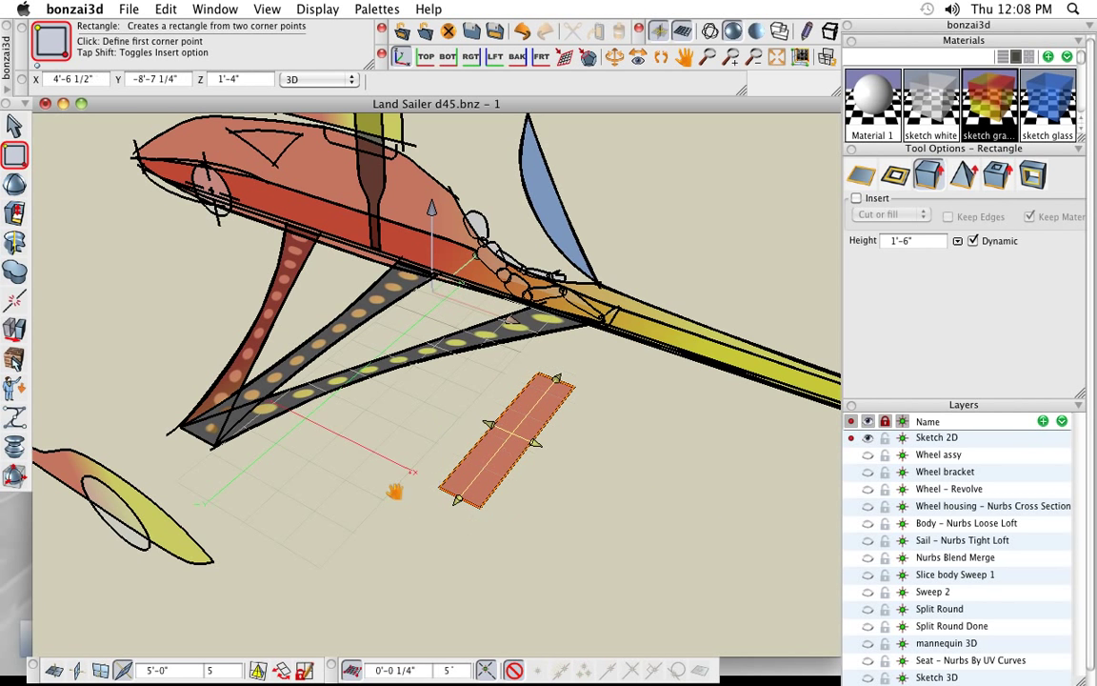
Step: Detach the Nurbz tool set as a floating palette and convert the rectangle into a Nurbz surface
{"action": "middle_click_drag", "start_coordinate": [394, 491], "coordinate": [432, 467]}
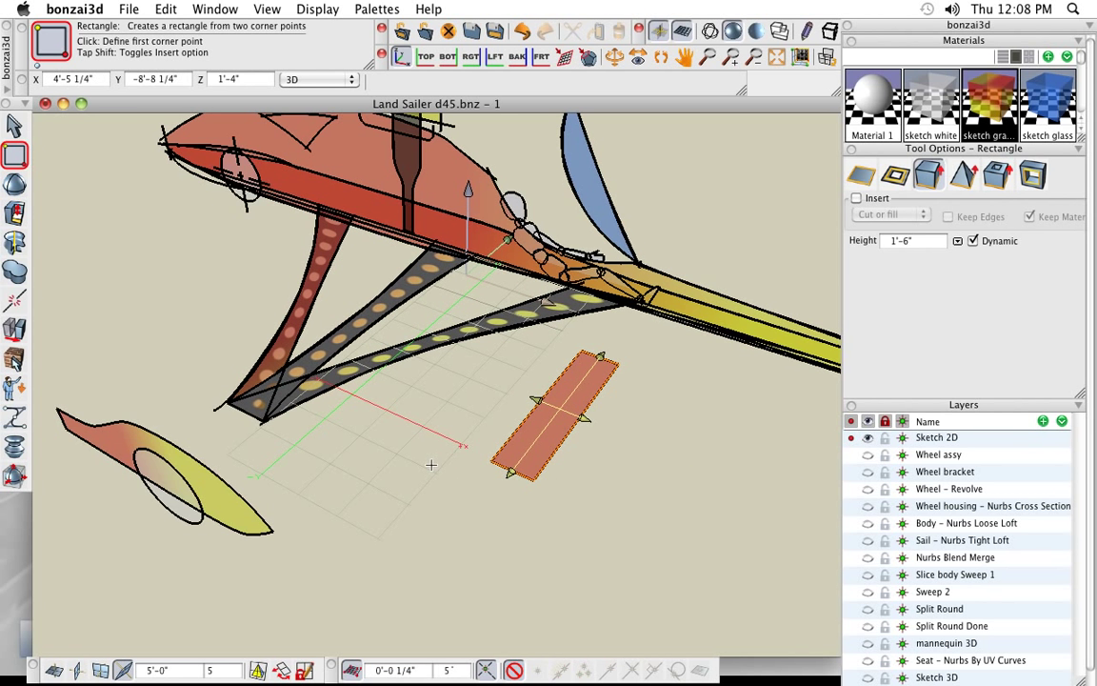
{"action": "left_click", "coordinate": [15, 448]}
{"action": "left_click_drag", "start_coordinate": [38, 460], "coordinate": [57, 591]}
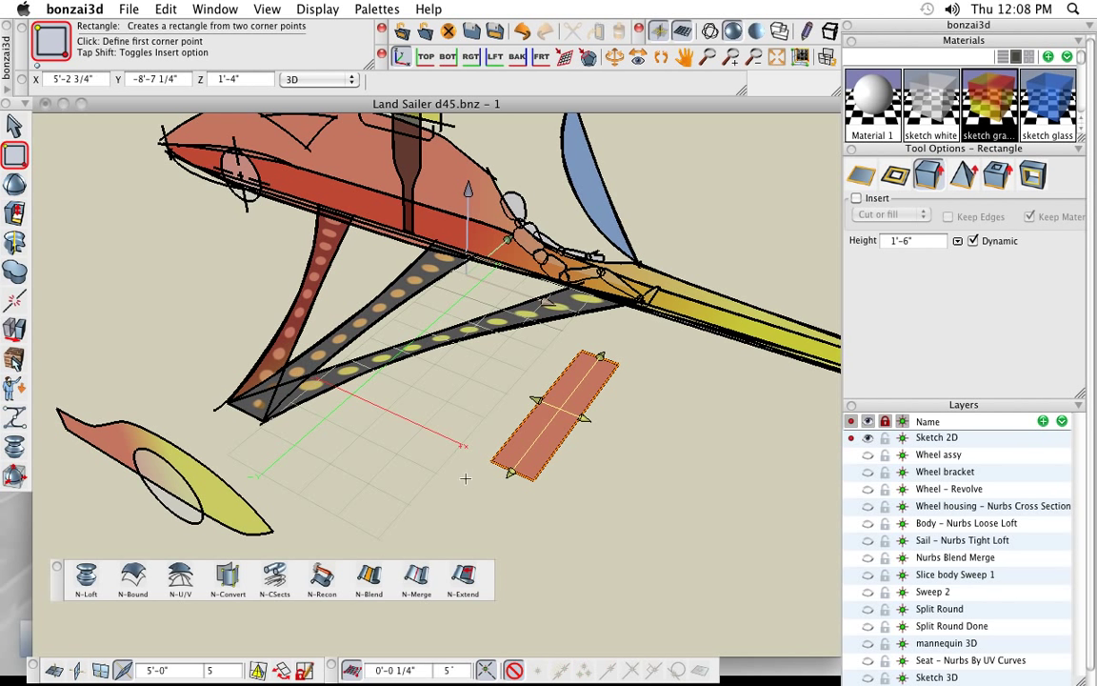
{"action": "left_click", "coordinate": [228, 573]}
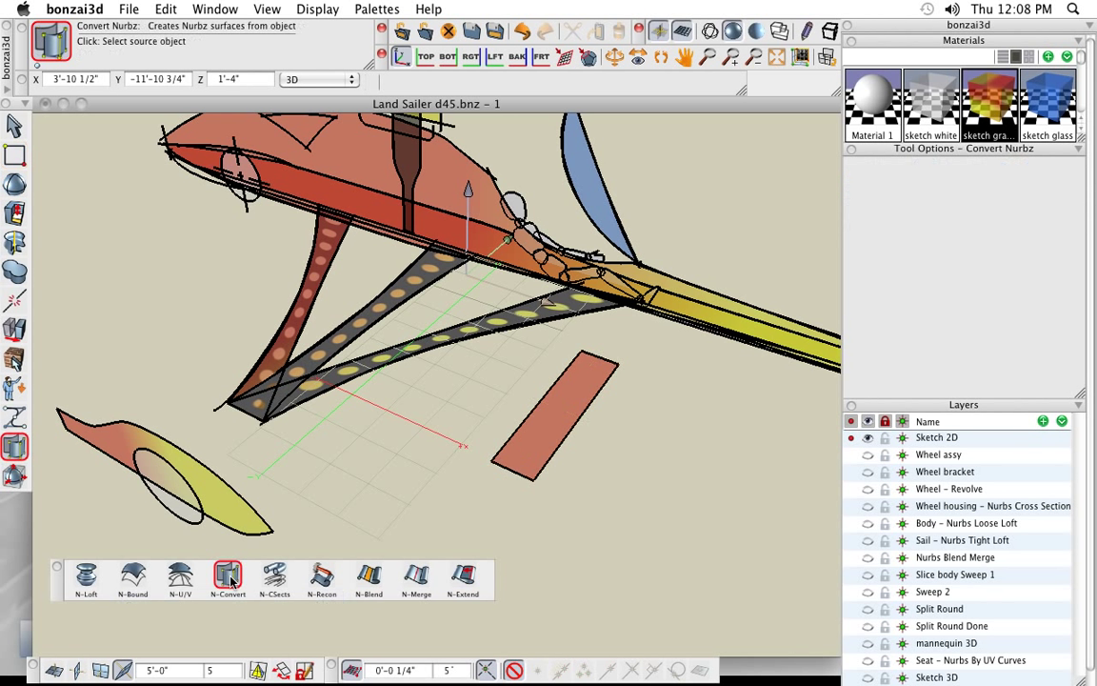
{"action": "left_click", "coordinate": [550, 403]}
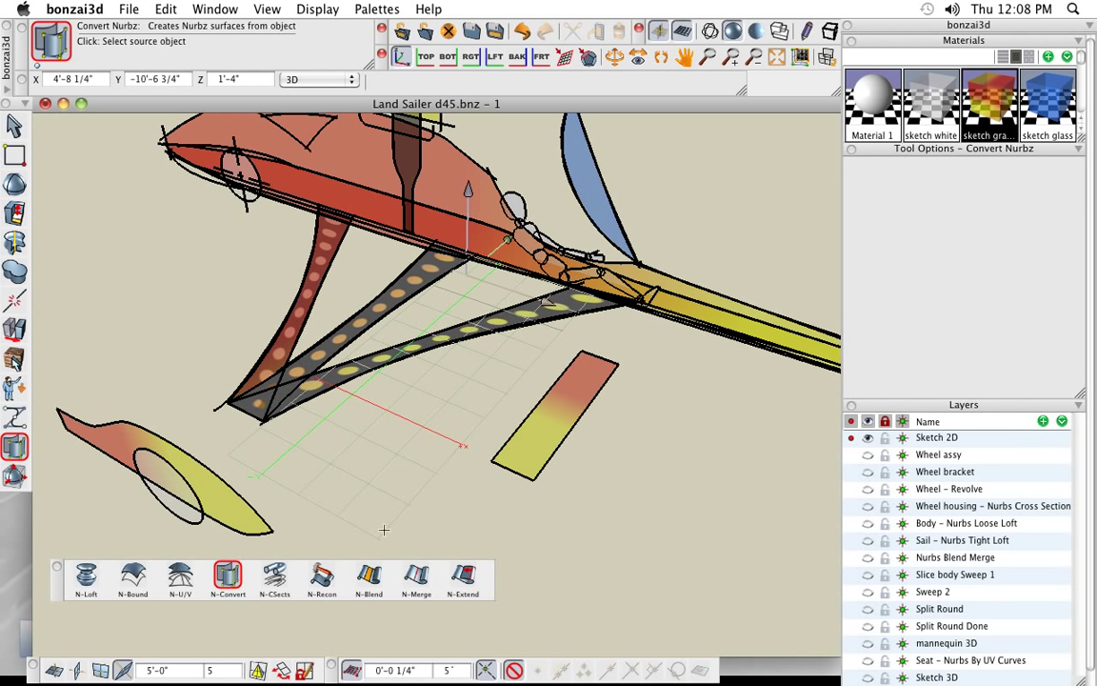
Step: Reconstruct the rectangular Nurbz surface with a depth (V) degree of 3
{"action": "left_click", "coordinate": [323, 576]}
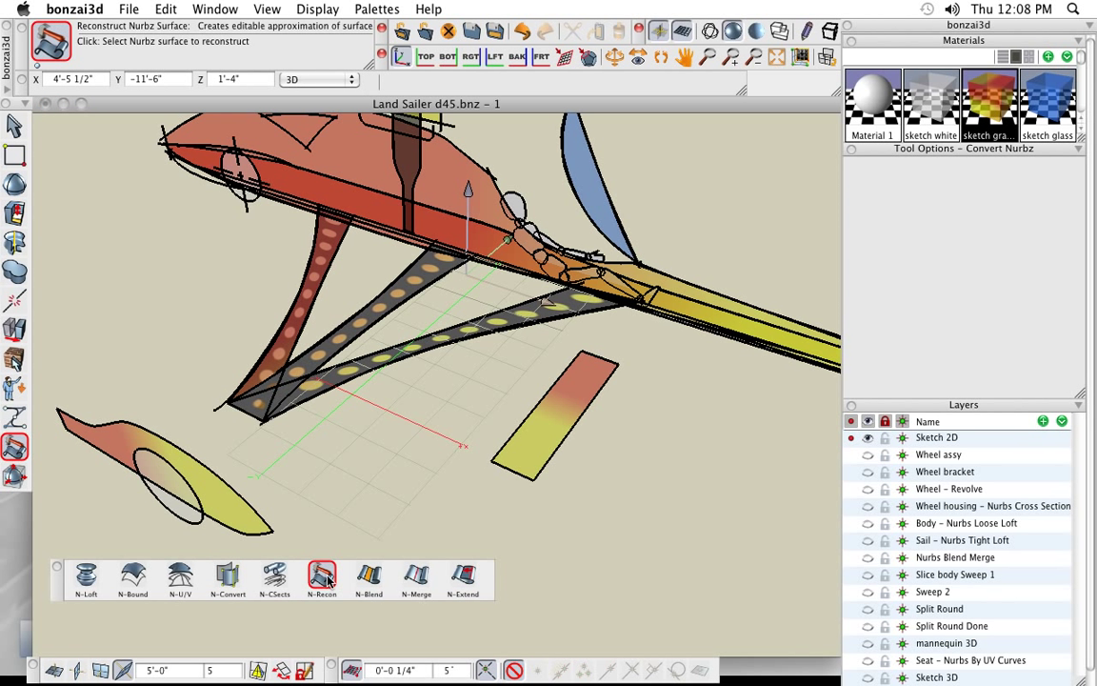
{"action": "left_click", "coordinate": [581, 401]}
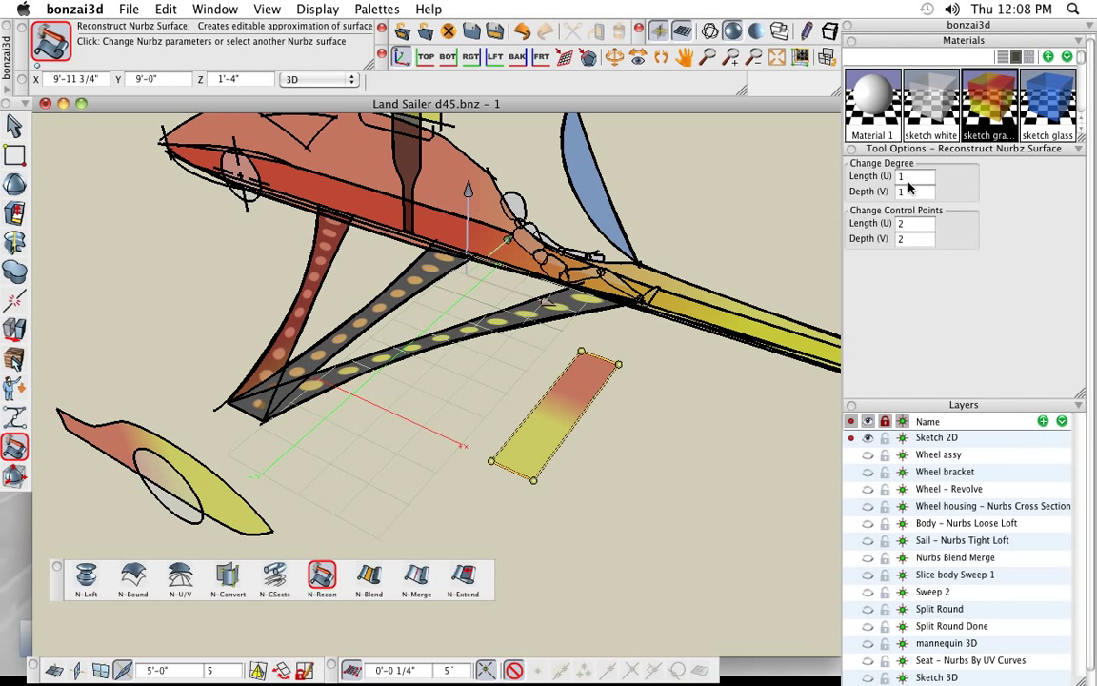
{"action": "left_click", "coordinate": [907, 192]}
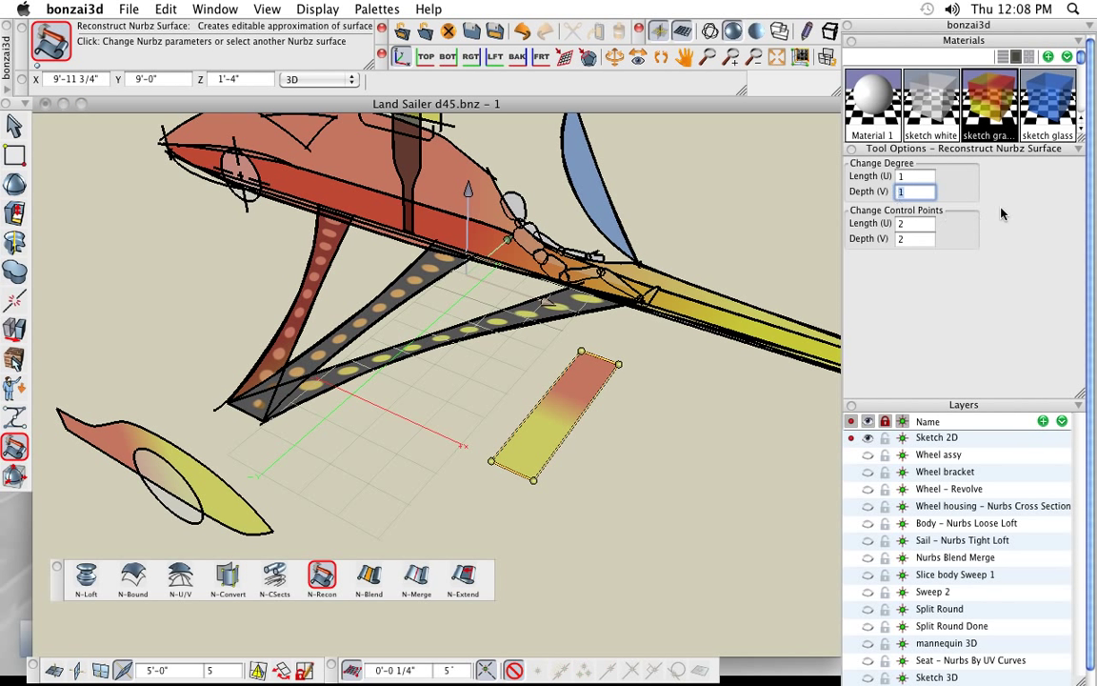
{"action": "type", "text": "3"}
{"action": "key", "text": "Return"}
Step: Move the Nurbz strip's two end edges, one to the tip of the outrigger struts and the other up against the hull
{"action": "left_click", "coordinate": [510, 472]}
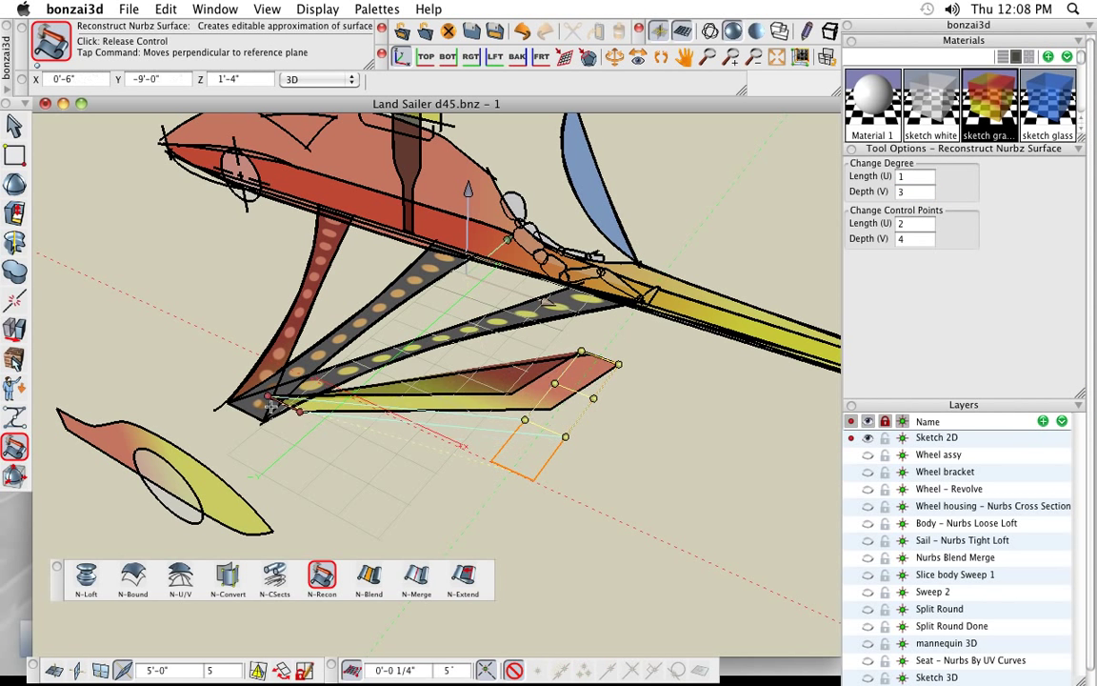
{"action": "left_click", "coordinate": [217, 430]}
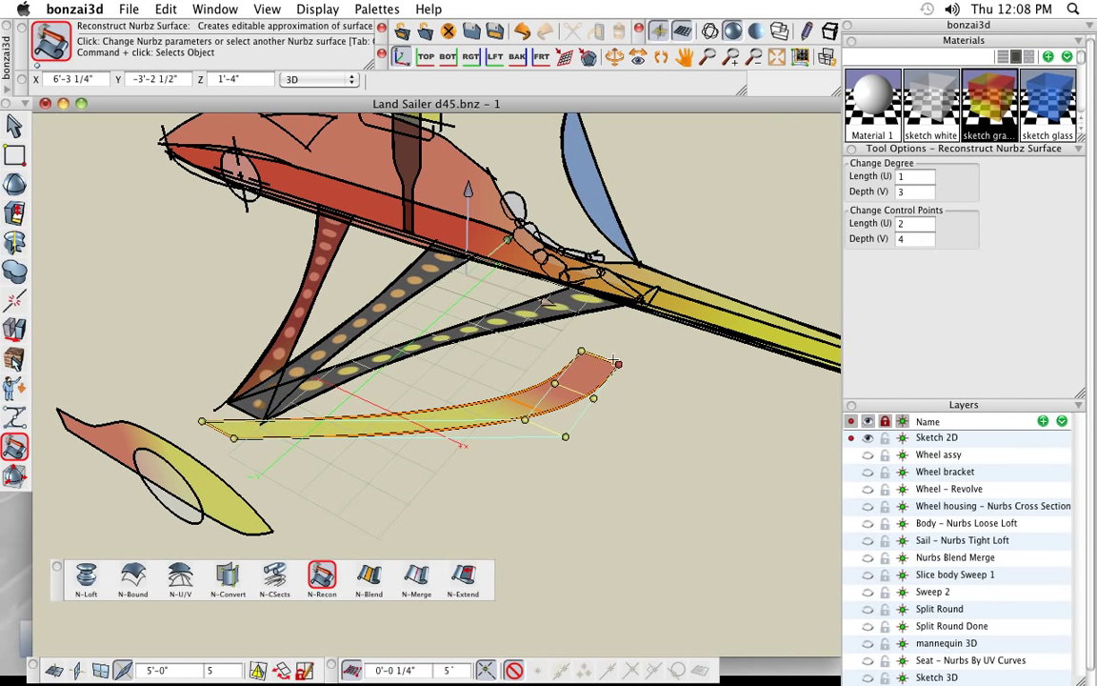
{"action": "left_click", "coordinate": [602, 357]}
{"action": "left_click", "coordinate": [599, 300]}
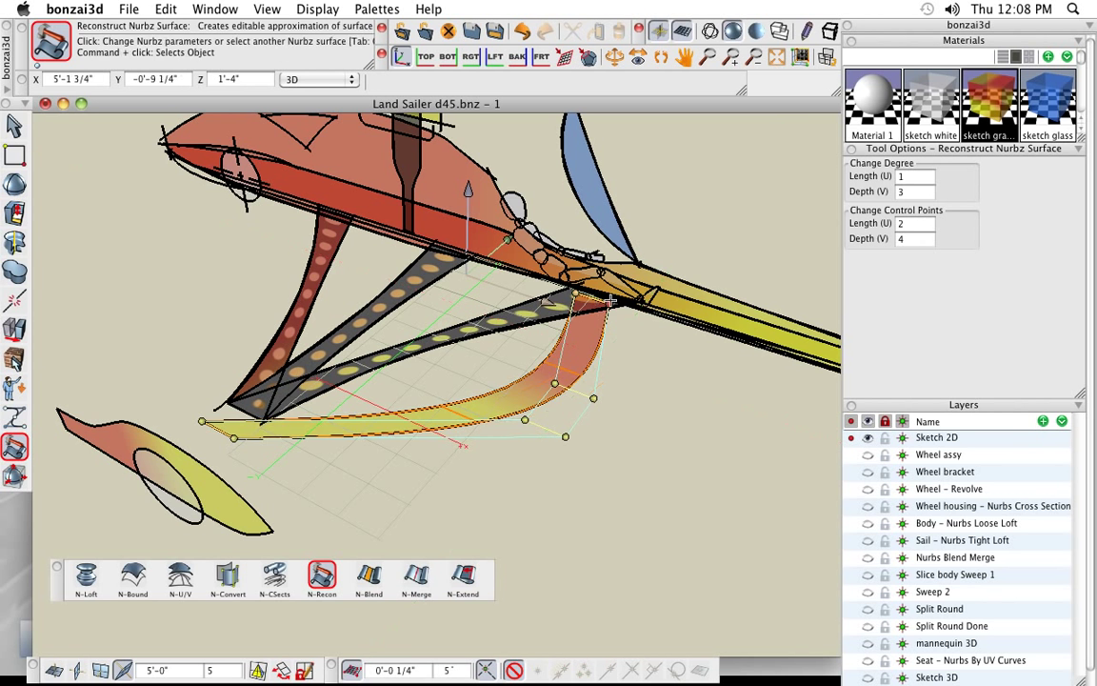
Step: Widen the hull end of the Nurbz strip by moving its two corner control points apart along the hull
{"action": "left_click", "coordinate": [618, 307]}
{"action": "left_click", "coordinate": [670, 324]}
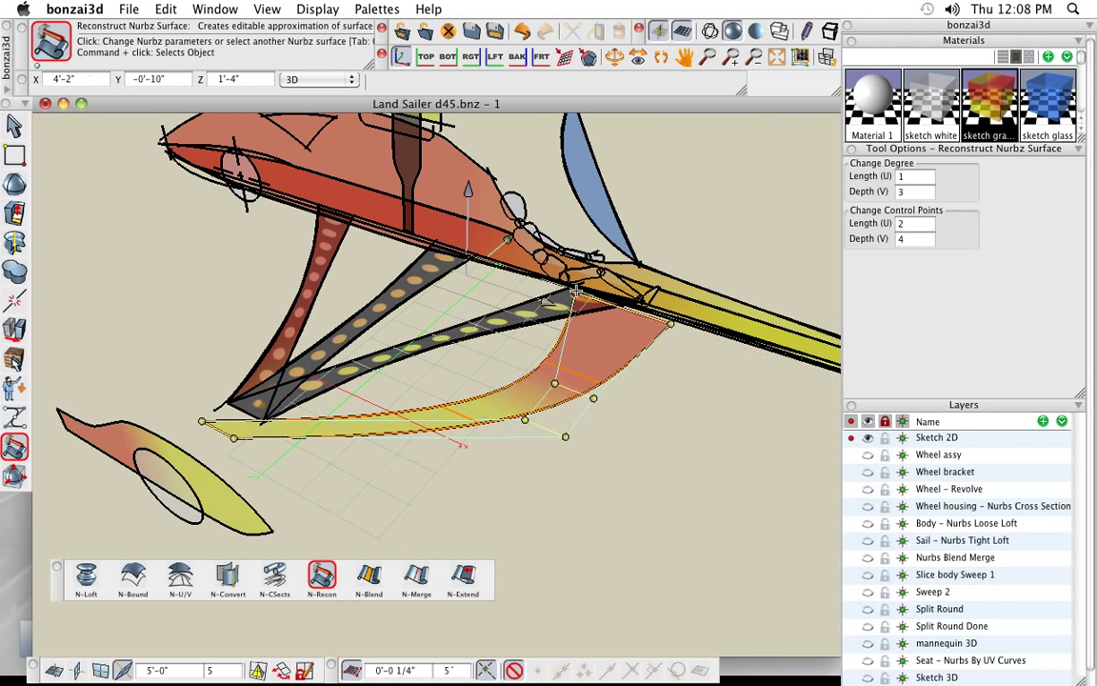
{"action": "left_click", "coordinate": [560, 285]}
Step: Move the two intermediate control point rows of the strip up onto the rear outrigger strut so the surface follows its curve
{"action": "left_click", "coordinate": [566, 390]}
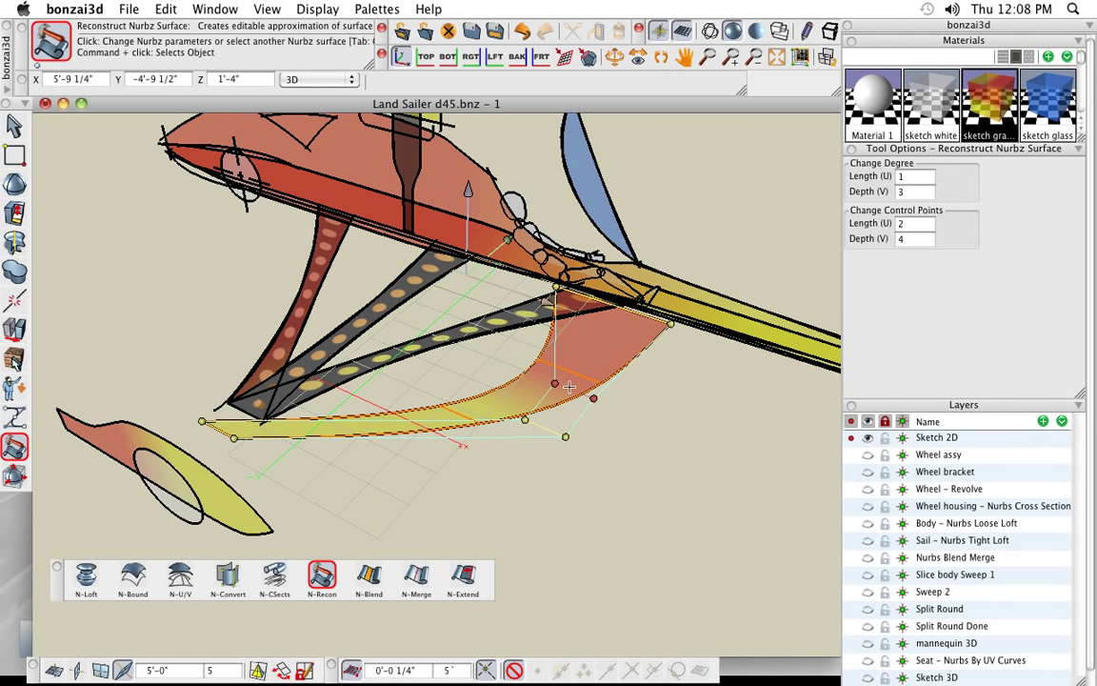
{"action": "left_click", "coordinate": [570, 387]}
{"action": "left_click", "coordinate": [469, 311]}
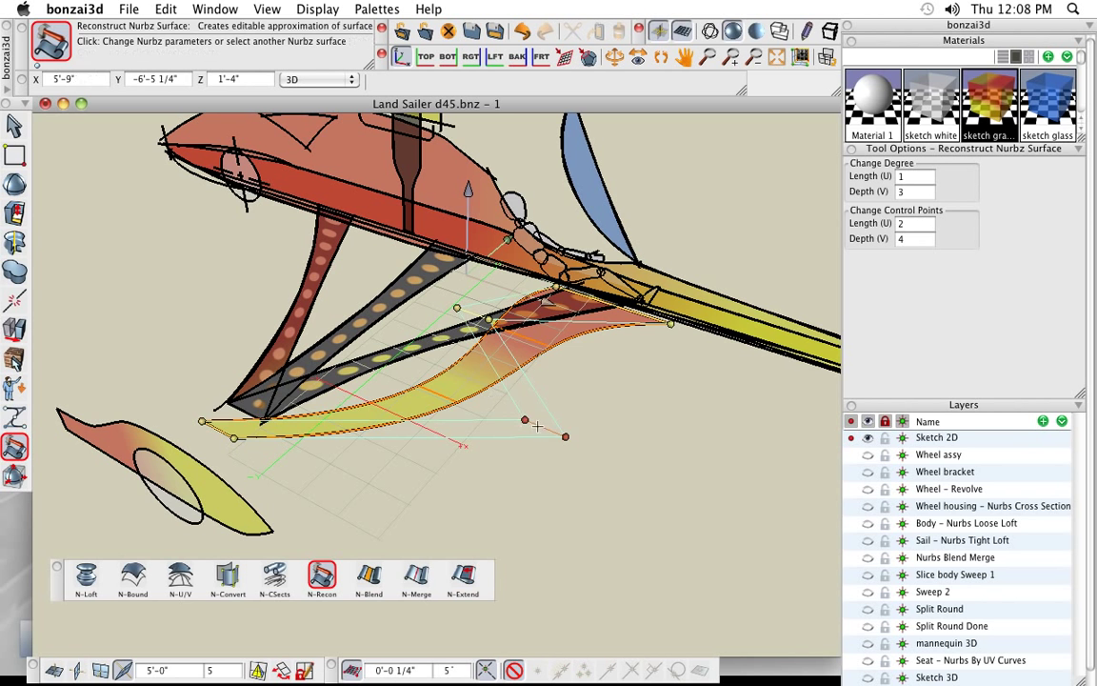
{"action": "left_click", "coordinate": [536, 426]}
{"action": "left_click", "coordinate": [437, 357]}
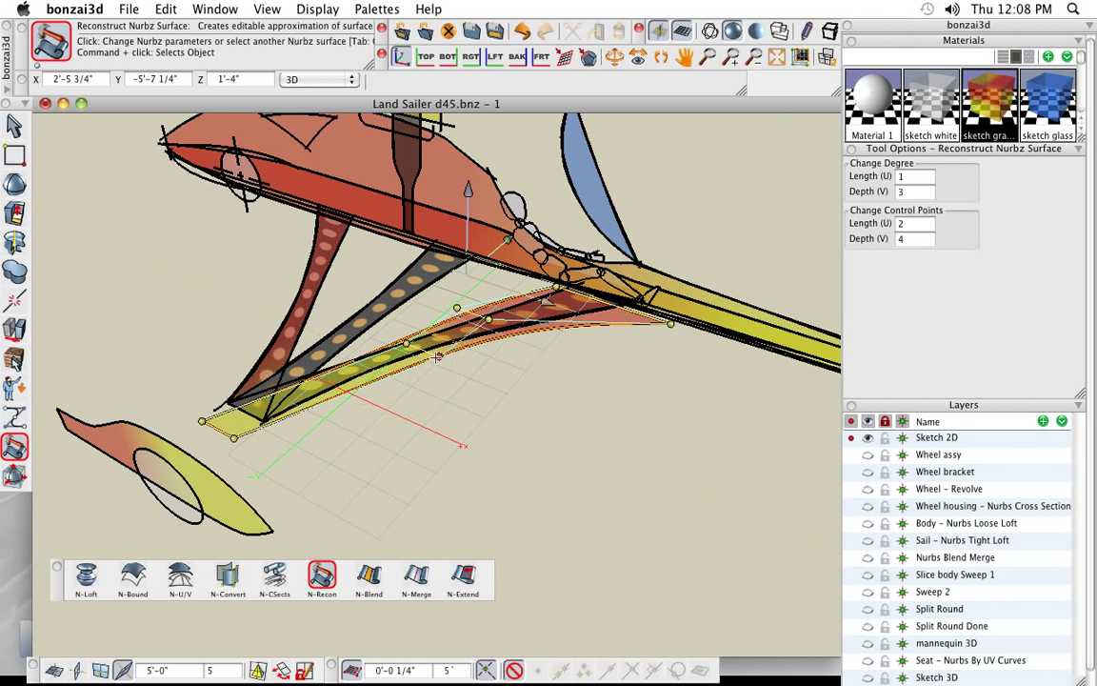
Step: Spread individual intermediate control points outward on both sides of the strut and fine-tune the strip's rear corner at the hull
{"action": "left_click", "coordinate": [407, 343]}
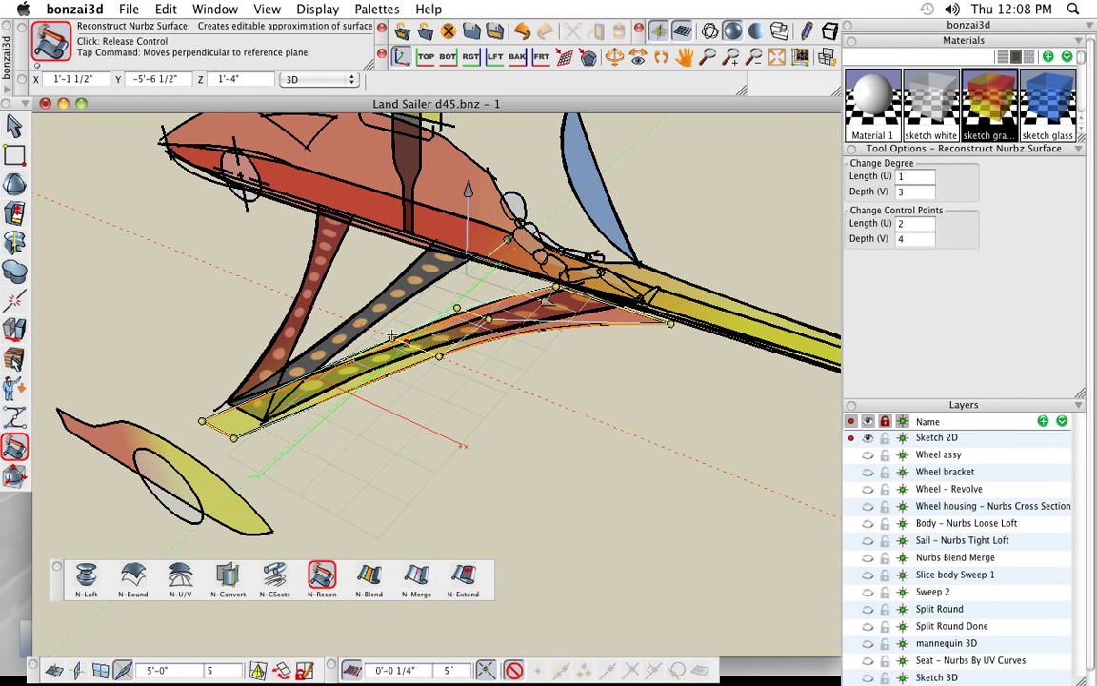
{"action": "left_click", "coordinate": [391, 336]}
{"action": "left_click", "coordinate": [439, 355]}
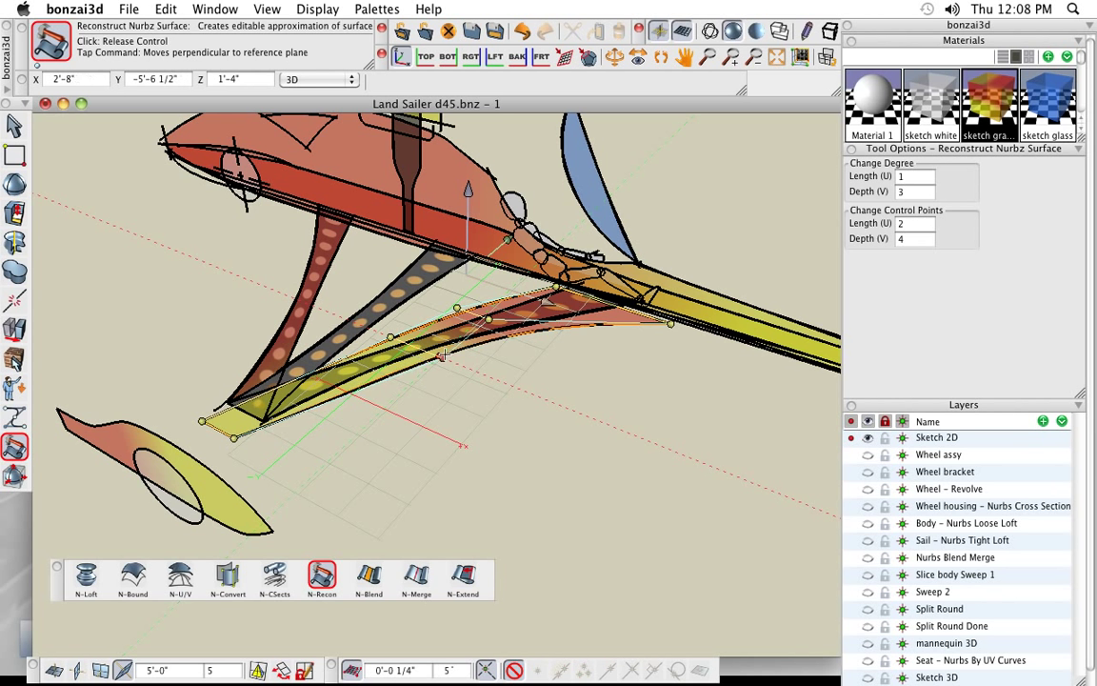
{"action": "left_click", "coordinate": [442, 357]}
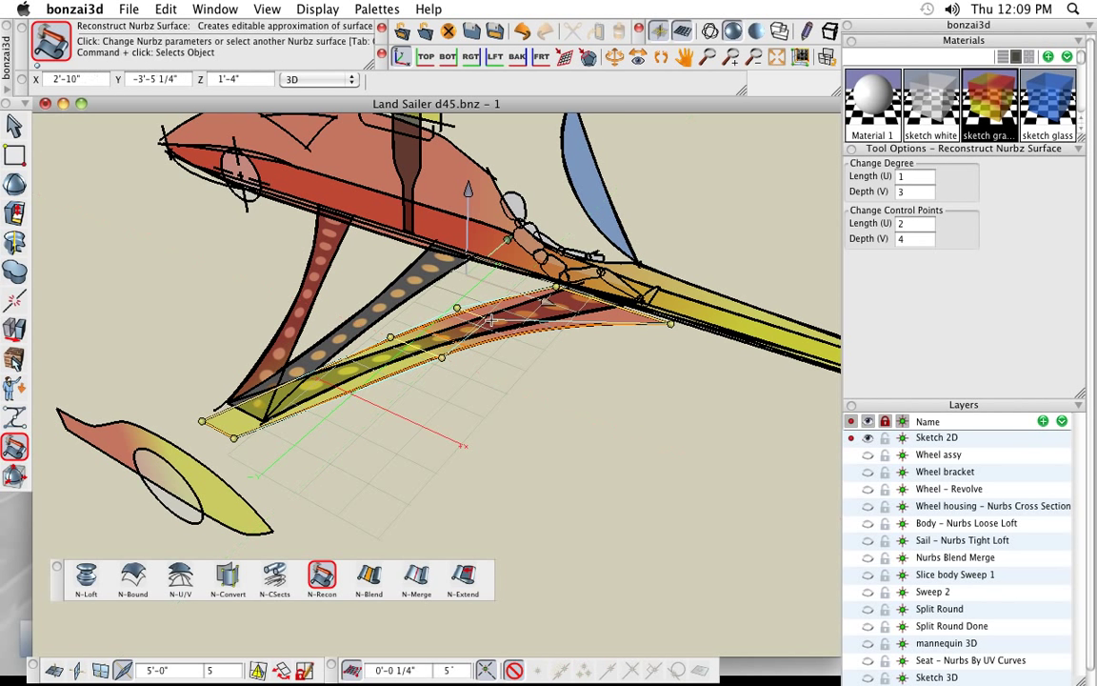
{"action": "left_click", "coordinate": [491, 320]}
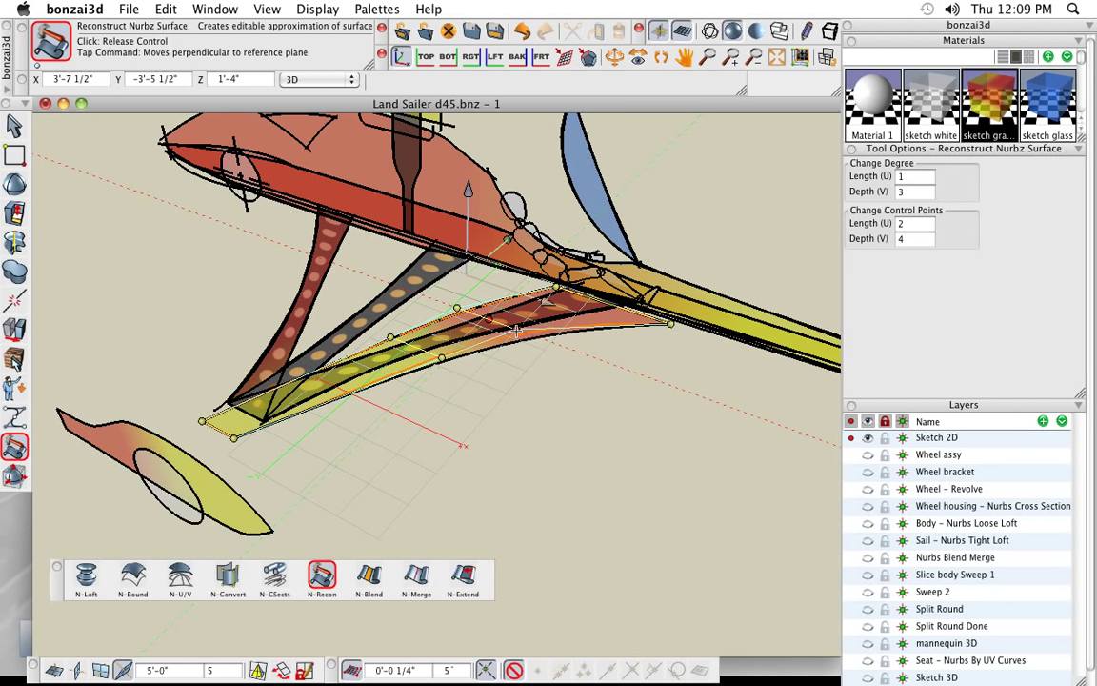
{"action": "left_click", "coordinate": [516, 330]}
{"action": "left_click", "coordinate": [672, 324]}
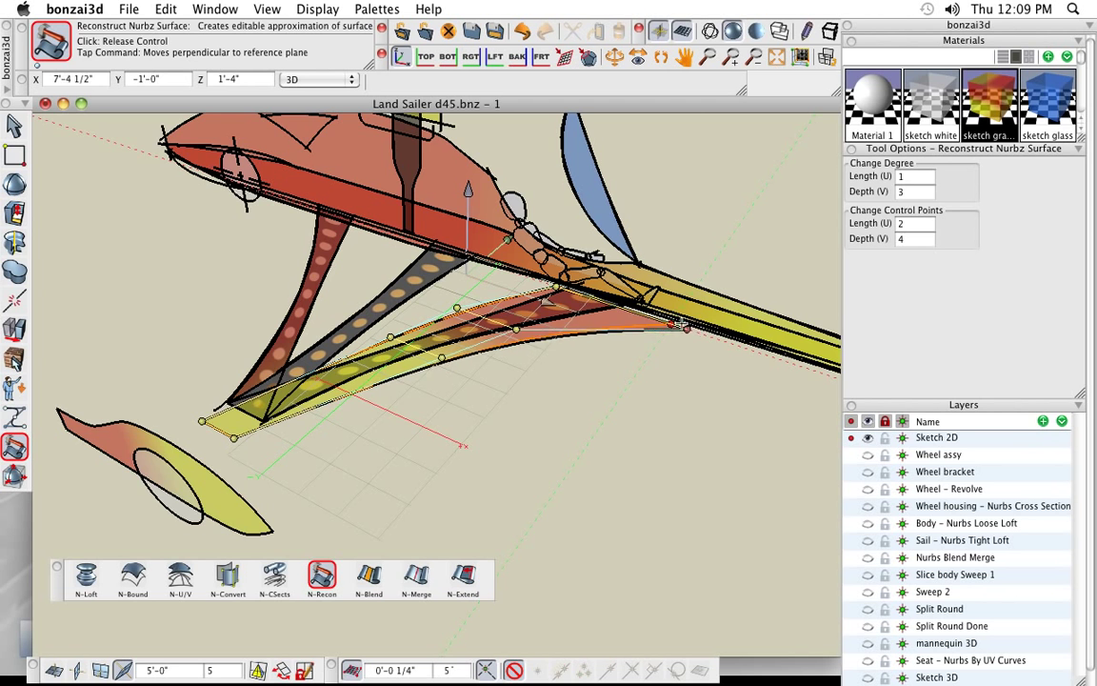
{"action": "left_click", "coordinate": [669, 323]}
Step: Display the wheel assembly in the hull's rear pod by making the Wheel assy layer active
{"action": "middle_click_drag", "start_coordinate": [571, 424], "coordinate": [614, 468]}
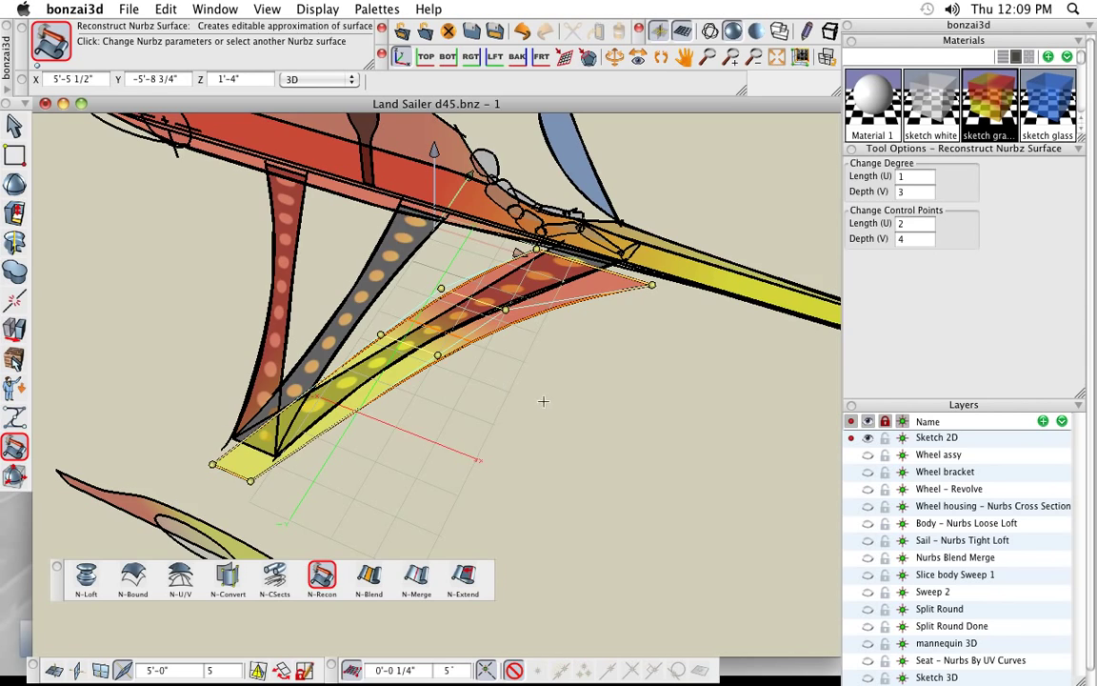
{"action": "middle_click_drag", "start_coordinate": [545, 410], "coordinate": [504, 372]}
{"action": "middle_click_drag", "start_coordinate": [422, 374], "coordinate": [546, 464]}
{"action": "middle_click_drag", "start_coordinate": [664, 465], "coordinate": [455, 390], "text": "shift"}
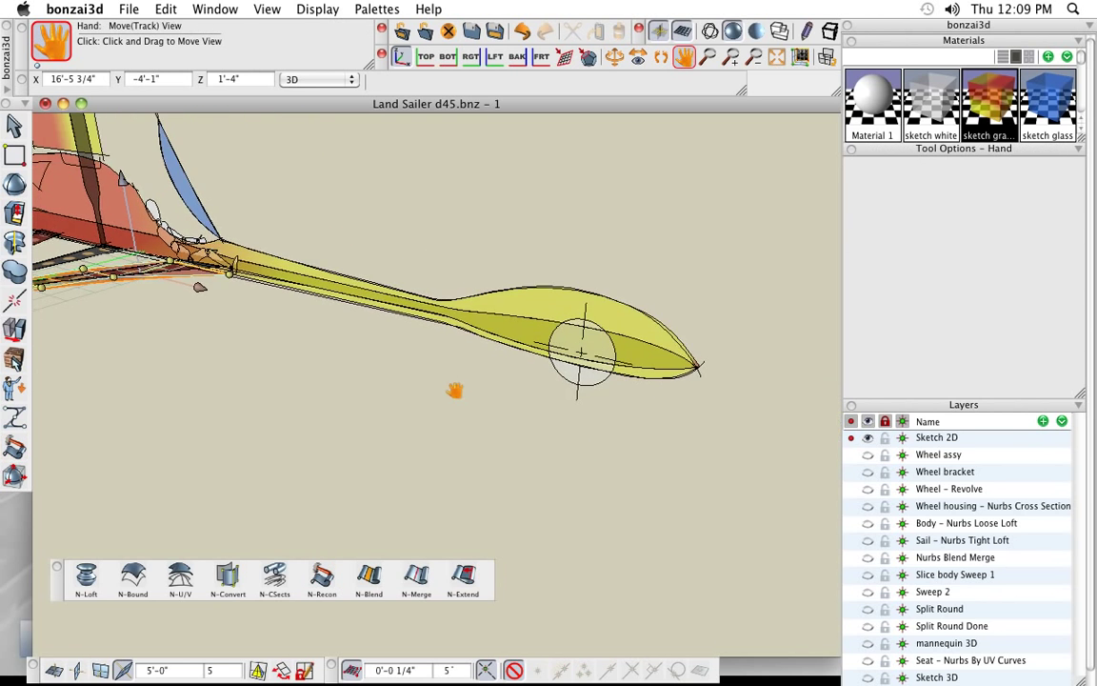
{"action": "scroll", "coordinate": [557, 354], "scroll_direction": "up", "scroll_amount": 3}
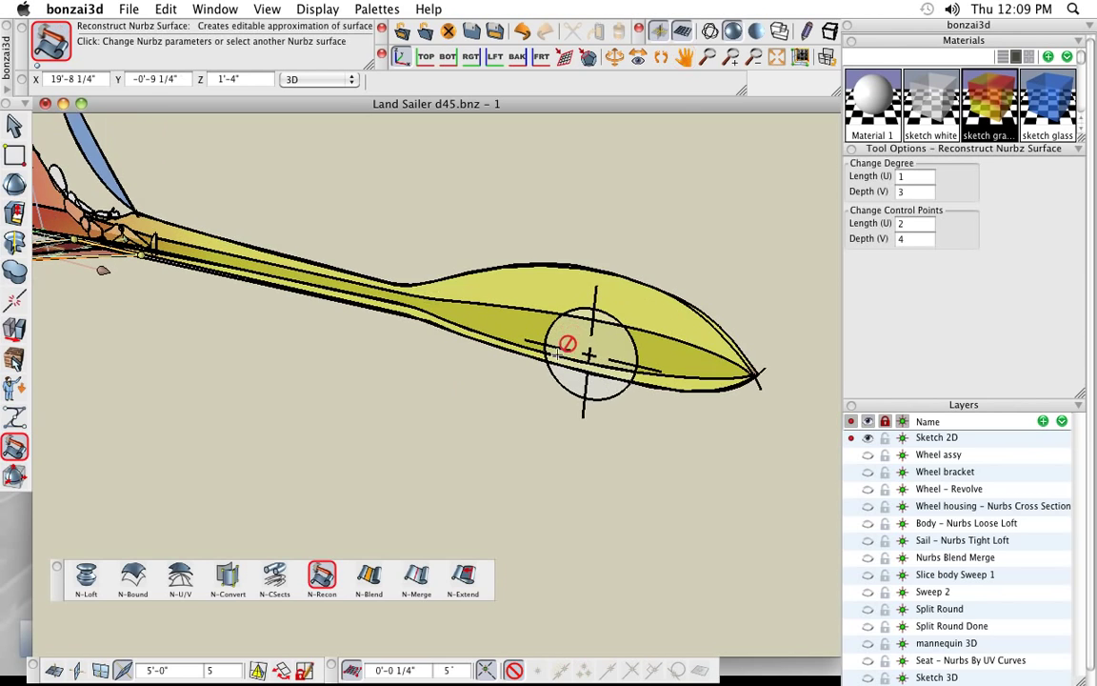
{"action": "left_click", "coordinate": [851, 454]}
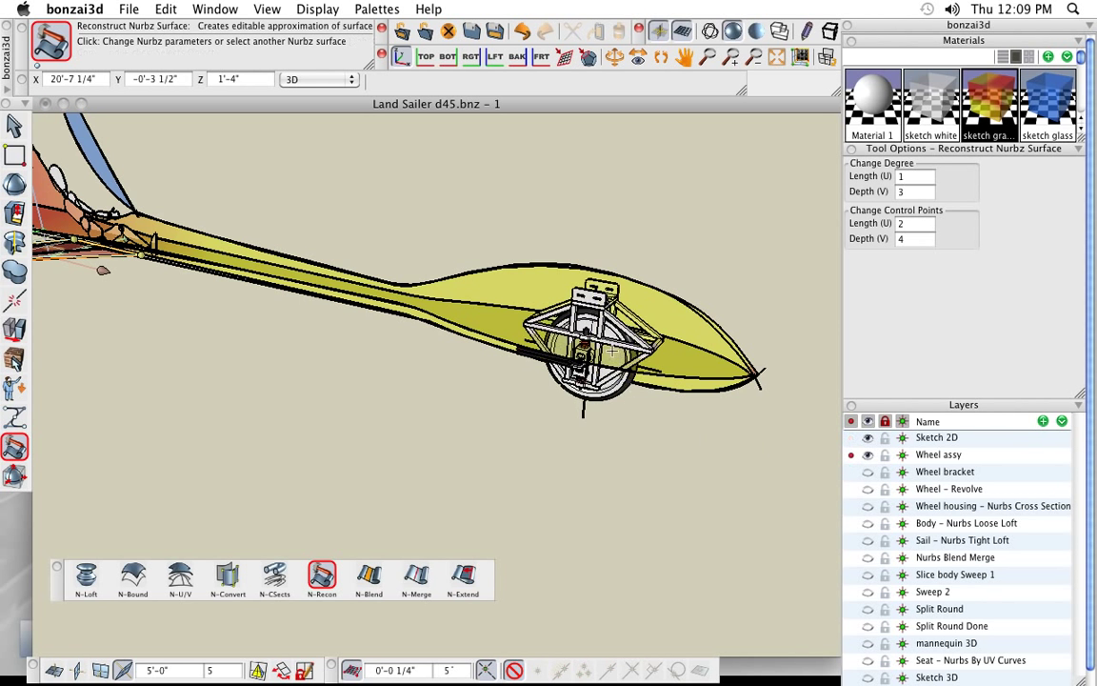
Step: Examine the wheel assembly's frame, springs and central bracket up close
{"action": "scroll", "coordinate": [612, 350], "scroll_direction": "up", "scroll_amount": 2}
{"action": "middle_click_drag", "start_coordinate": [630, 351], "coordinate": [552, 367]}
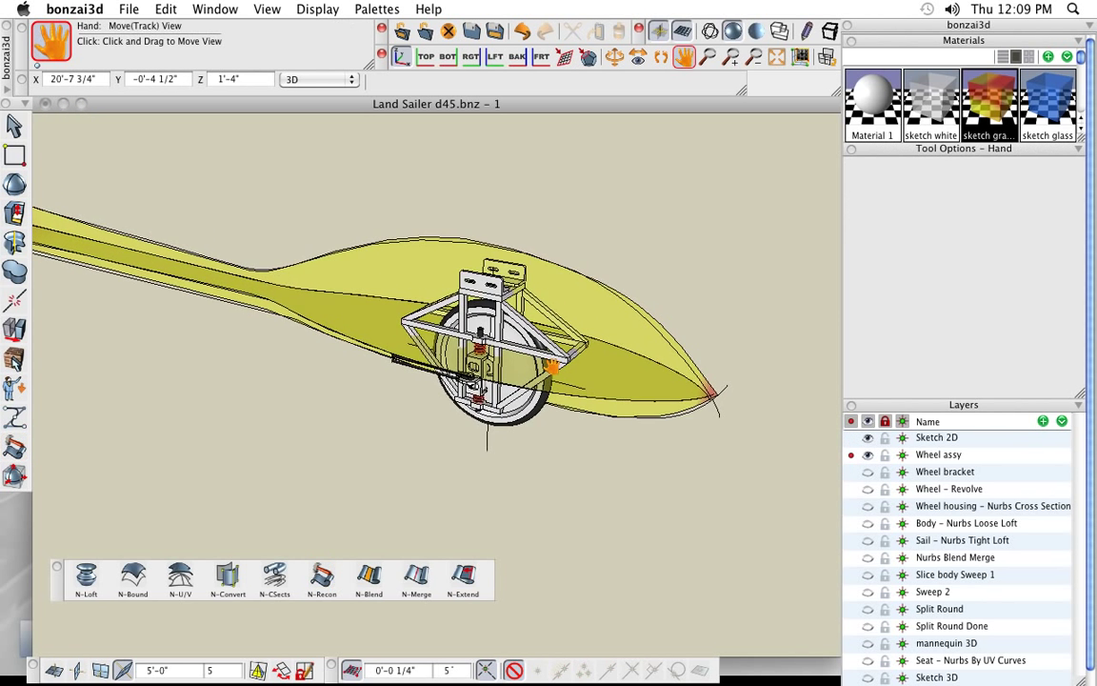
{"action": "left_click", "coordinate": [557, 351]}
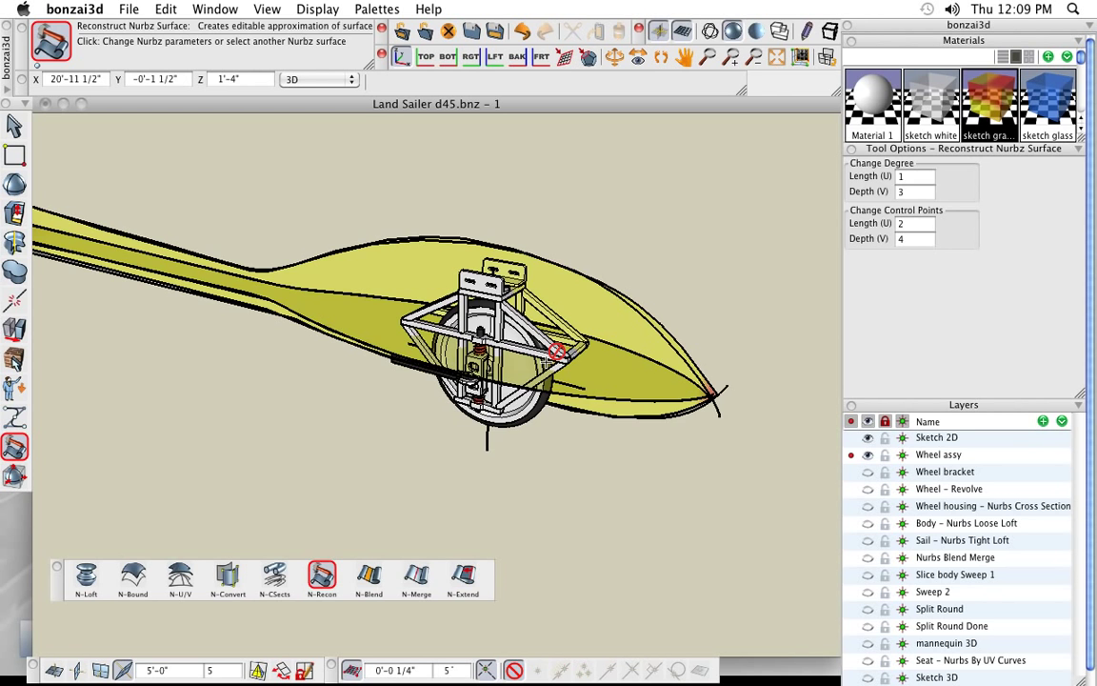
{"action": "middle_click_drag", "start_coordinate": [470, 345], "coordinate": [509, 343]}
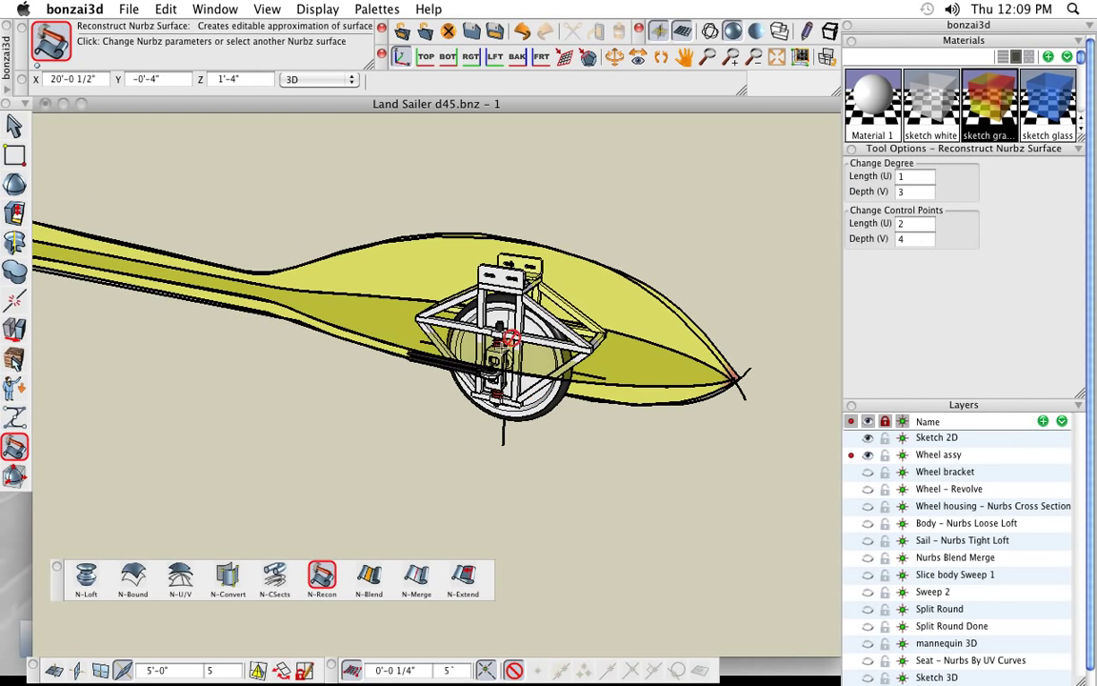
{"action": "middle_click_drag", "start_coordinate": [534, 395], "coordinate": [492, 396]}
{"action": "scroll", "coordinate": [493, 396], "scroll_direction": "up", "scroll_amount": 2}
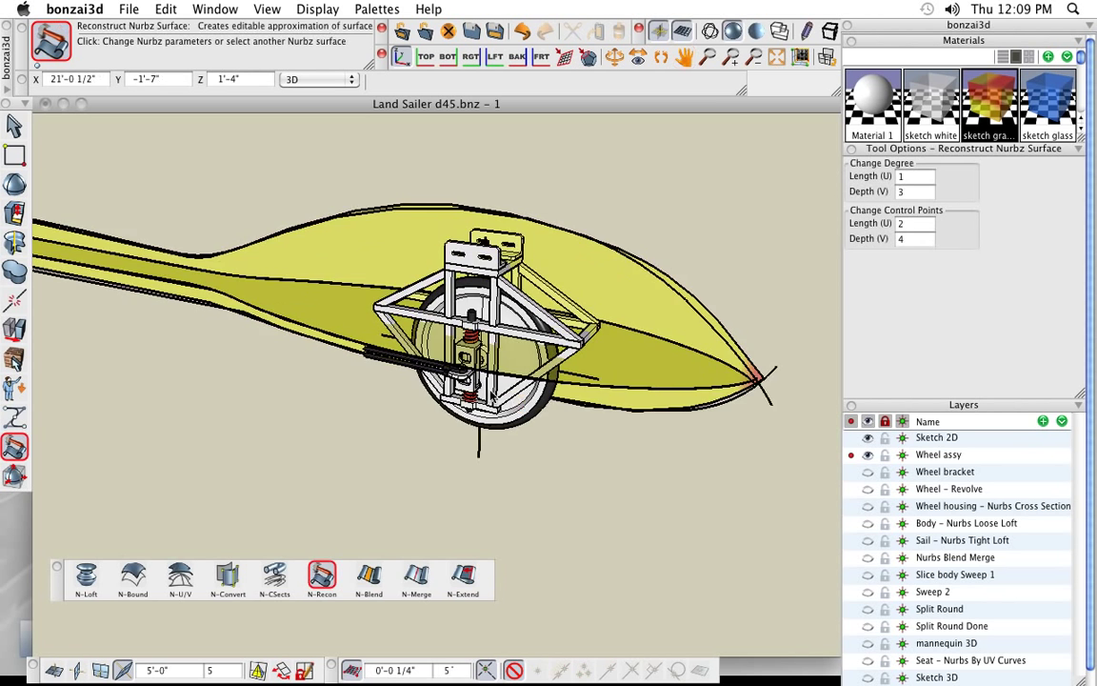
{"action": "scroll", "coordinate": [434, 338], "scroll_direction": "up", "scroll_amount": 5}
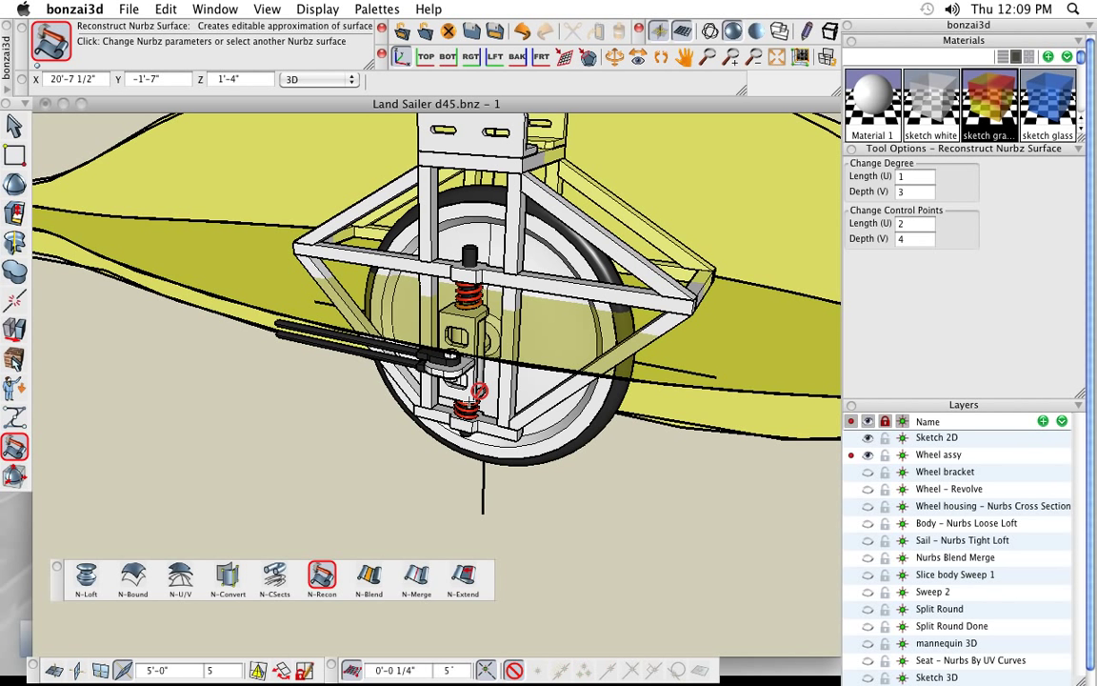
Step: Isolate the bracket block by activating the Wheel bracket layer and hiding Wheel assy and Sketch 2D
{"action": "left_click", "coordinate": [866, 459]}
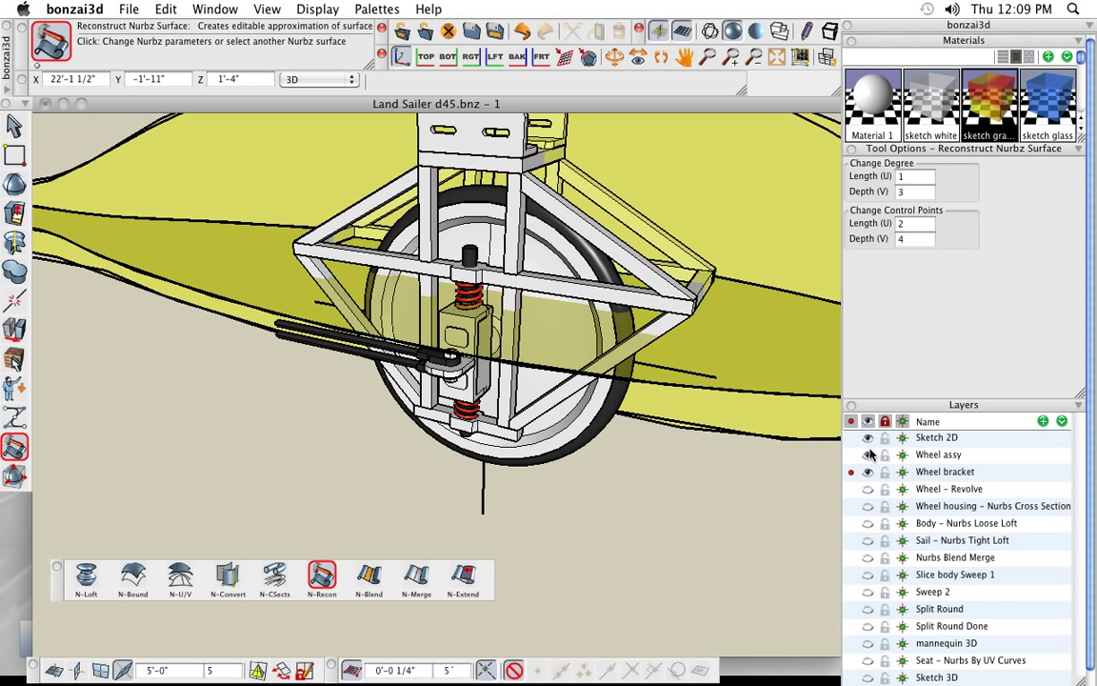
{"action": "left_click", "coordinate": [868, 455]}
{"action": "left_click", "coordinate": [868, 438]}
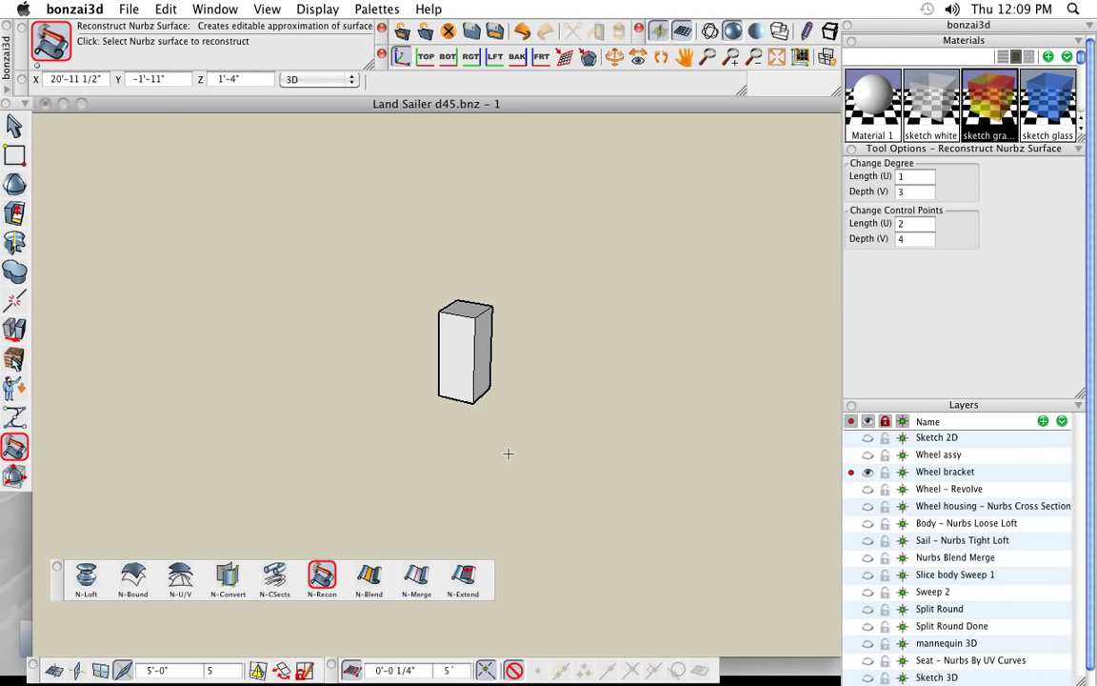
{"action": "middle_click", "coordinate": [507, 451]}
{"action": "middle_click", "coordinate": [507, 451]}
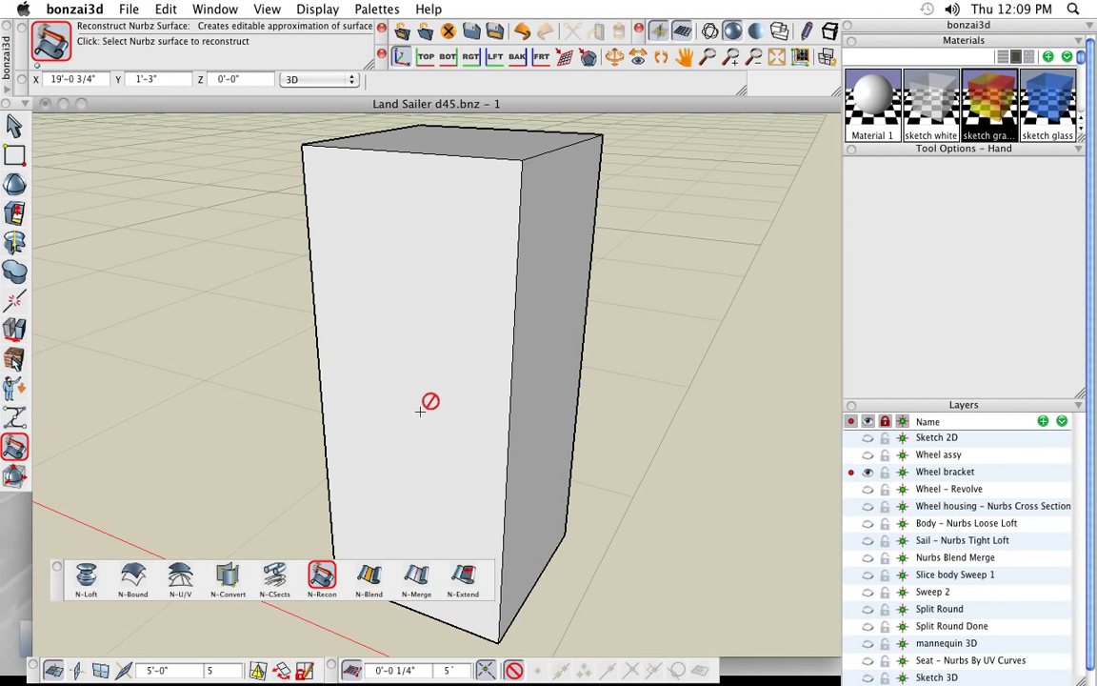
Step: Close the floating Nurbz palette and detach the Reshape tool set as a floating palette
{"action": "left_click", "coordinate": [57, 567]}
{"action": "scroll", "coordinate": [223, 484], "scroll_direction": "down", "scroll_amount": 1}
{"action": "mouse_move", "coordinate": [14, 213]}
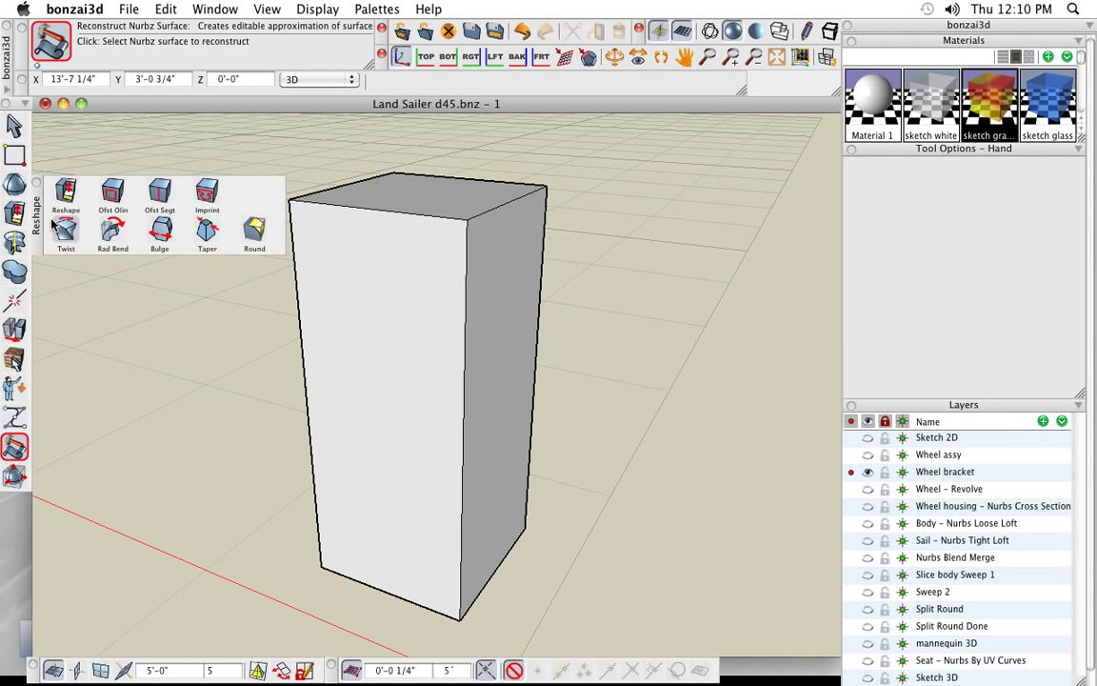
{"action": "left_click_drag", "start_coordinate": [34, 219], "coordinate": [45, 164]}
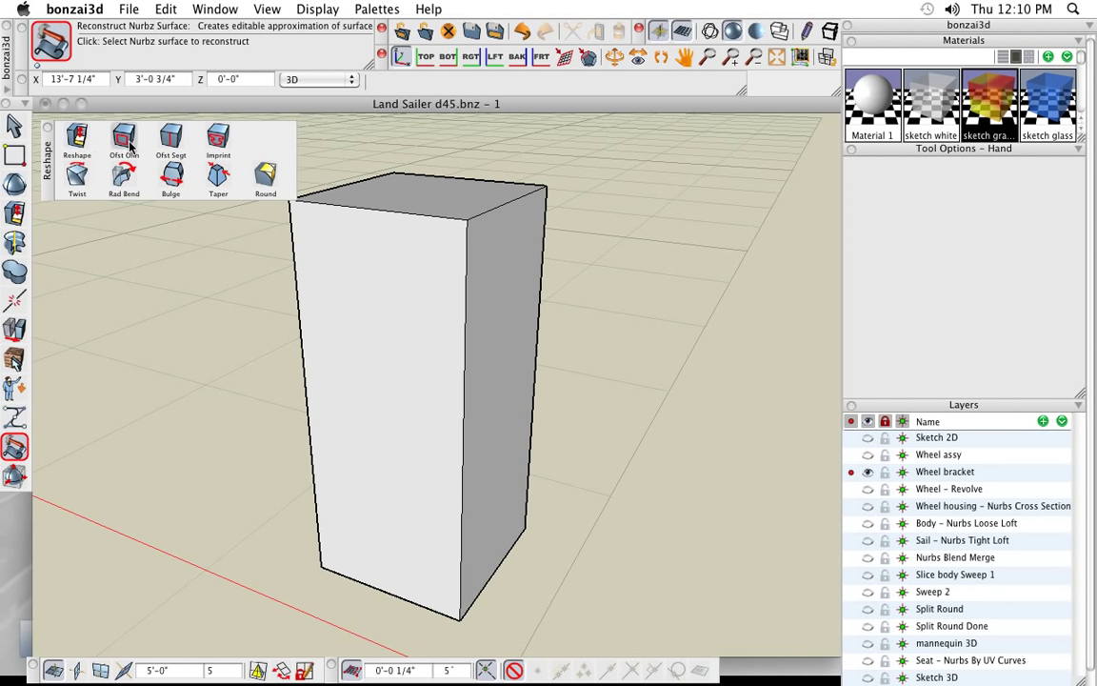
Step: Offset the top, front and bottom edges of the block's narrow side face slightly inward with Offset Segment, inserting the lines
{"action": "left_click", "coordinate": [170, 141]}
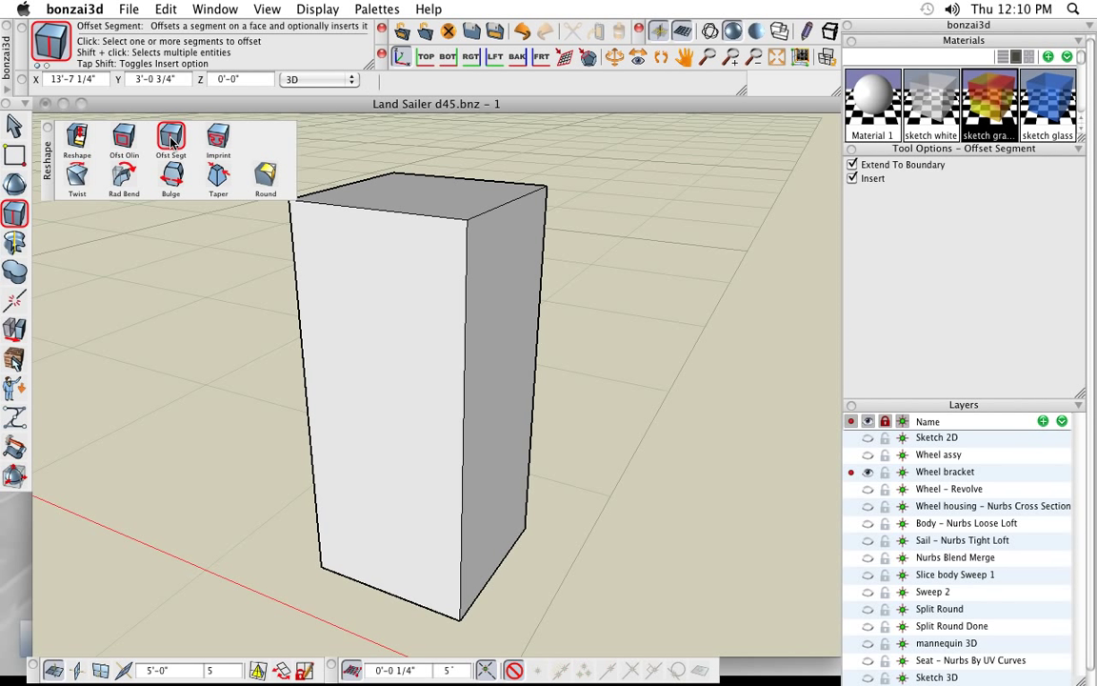
{"action": "left_click", "coordinate": [513, 202]}
{"action": "left_click", "coordinate": [467, 275], "text": "shift"}
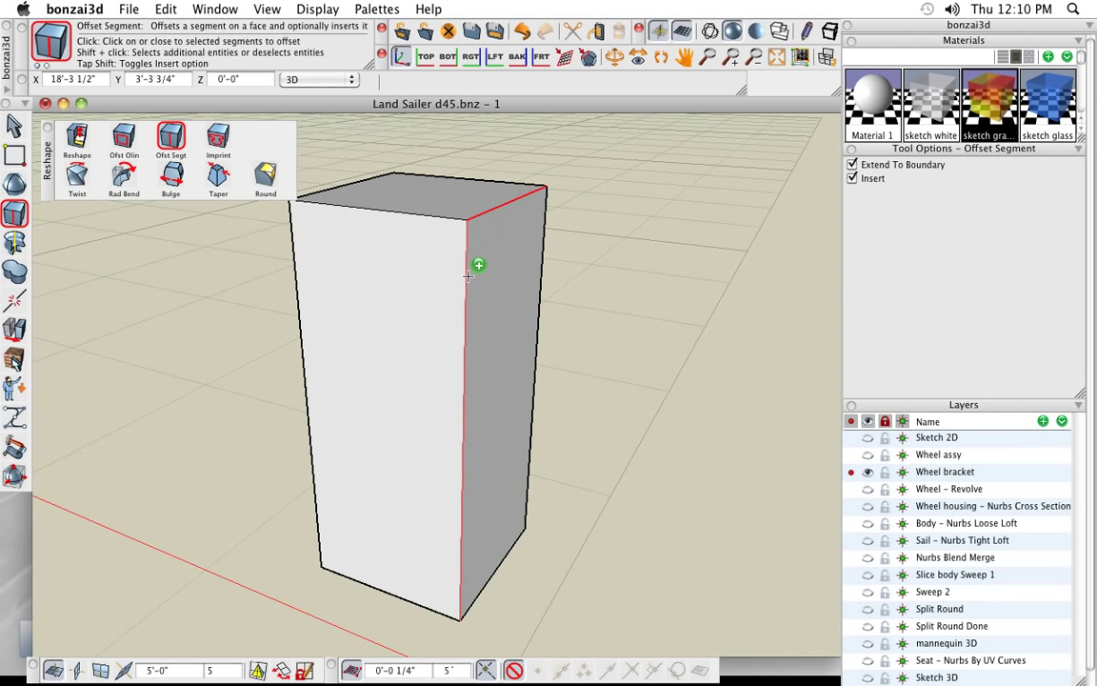
{"action": "left_click", "coordinate": [510, 385]}
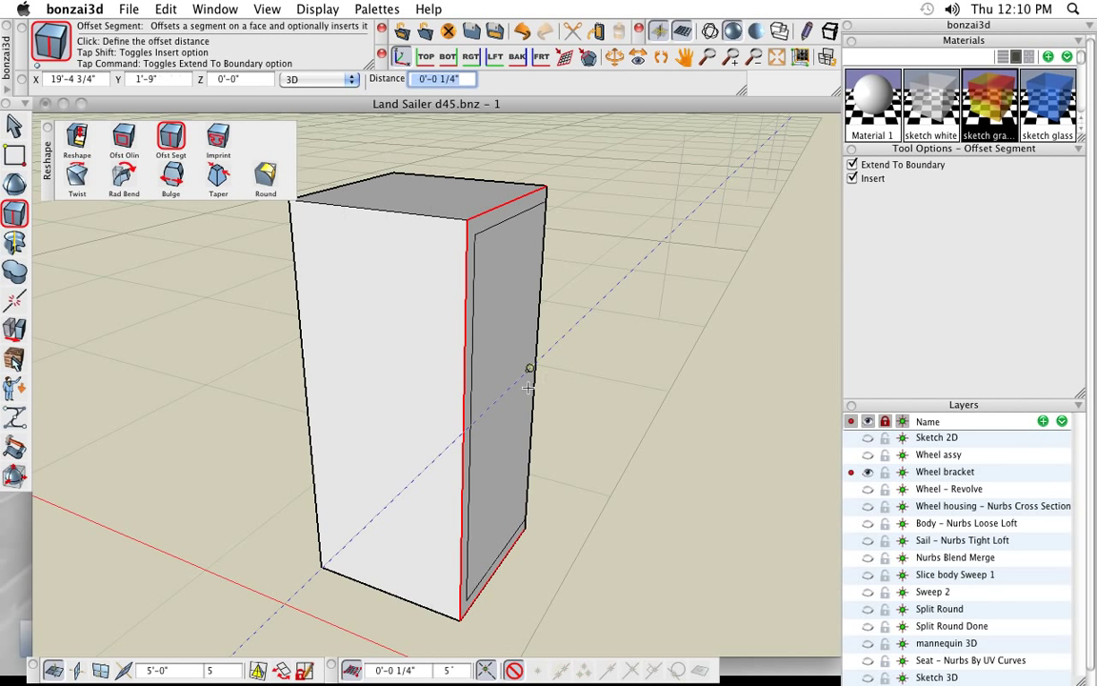
{"action": "left_click", "coordinate": [518, 380]}
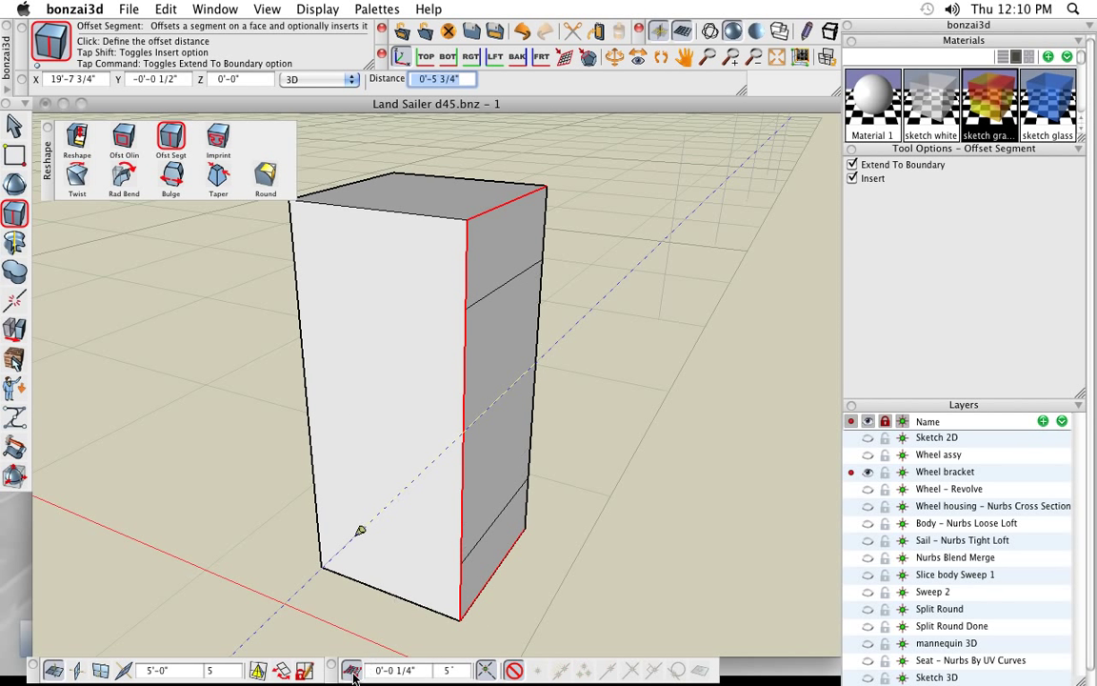
{"action": "left_click", "coordinate": [529, 375]}
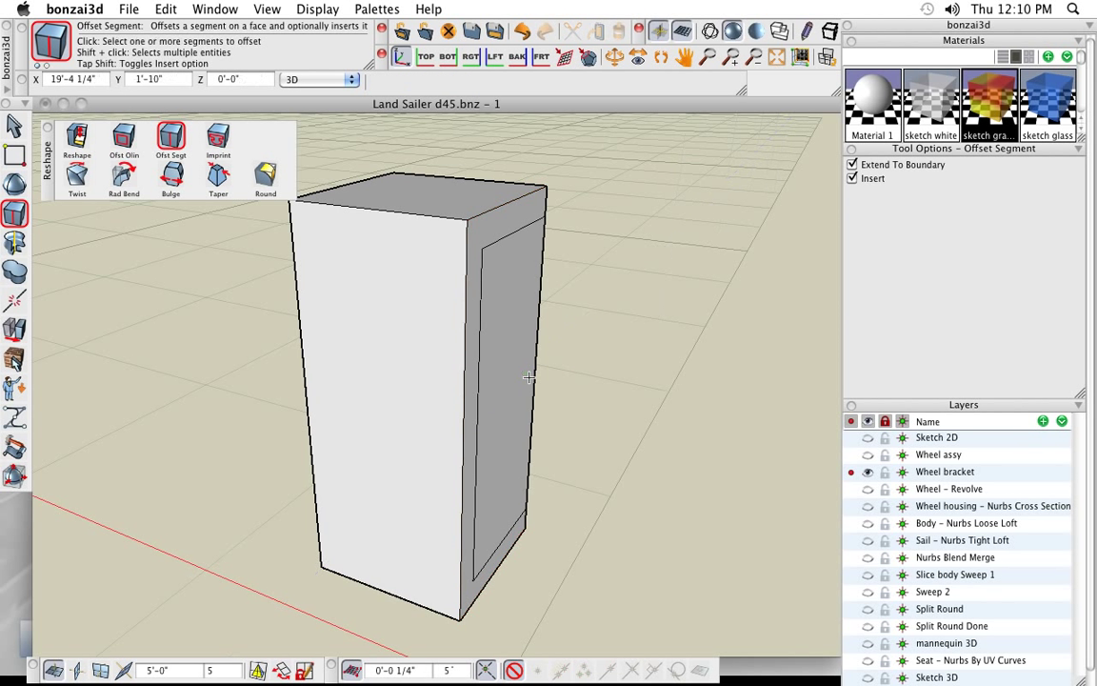
Step: Reshape the inner panel of the side face through the full block width, perpendicular to the surface, leaving a C-shaped bracket
{"action": "middle_click_drag", "start_coordinate": [609, 425], "coordinate": [536, 368]}
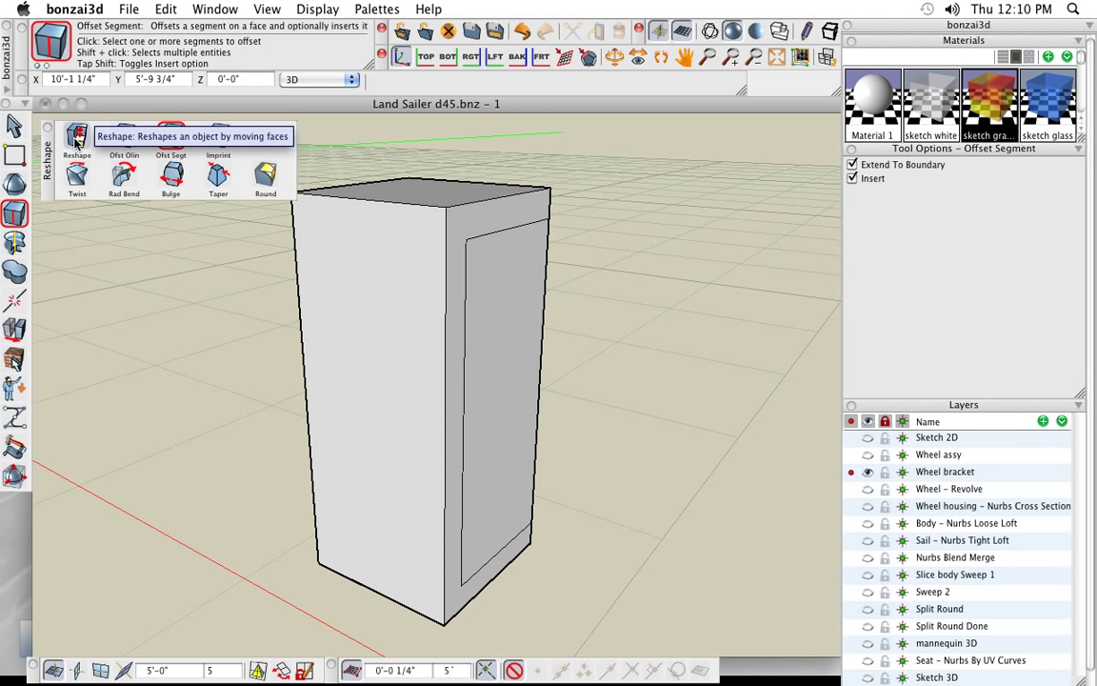
{"action": "left_click", "coordinate": [76, 137]}
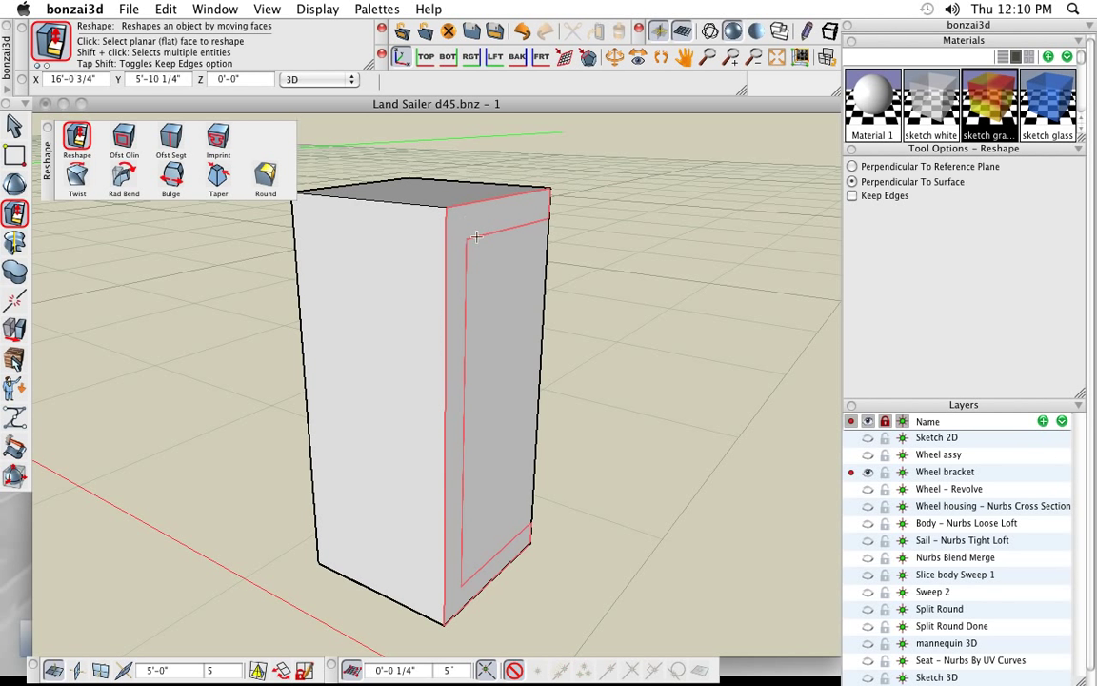
{"action": "left_click", "coordinate": [513, 283]}
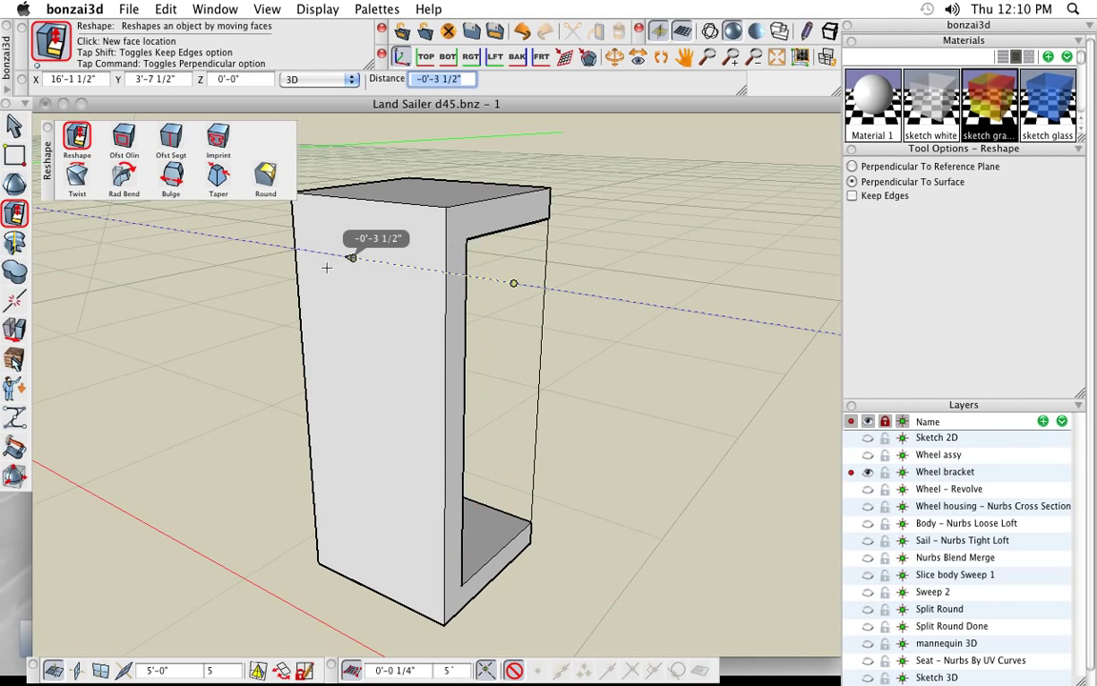
{"action": "left_click", "coordinate": [277, 237]}
{"action": "middle_click_drag", "start_coordinate": [558, 404], "coordinate": [620, 449]}
{"action": "middle_click_drag", "start_coordinate": [483, 484], "coordinate": [505, 495]}
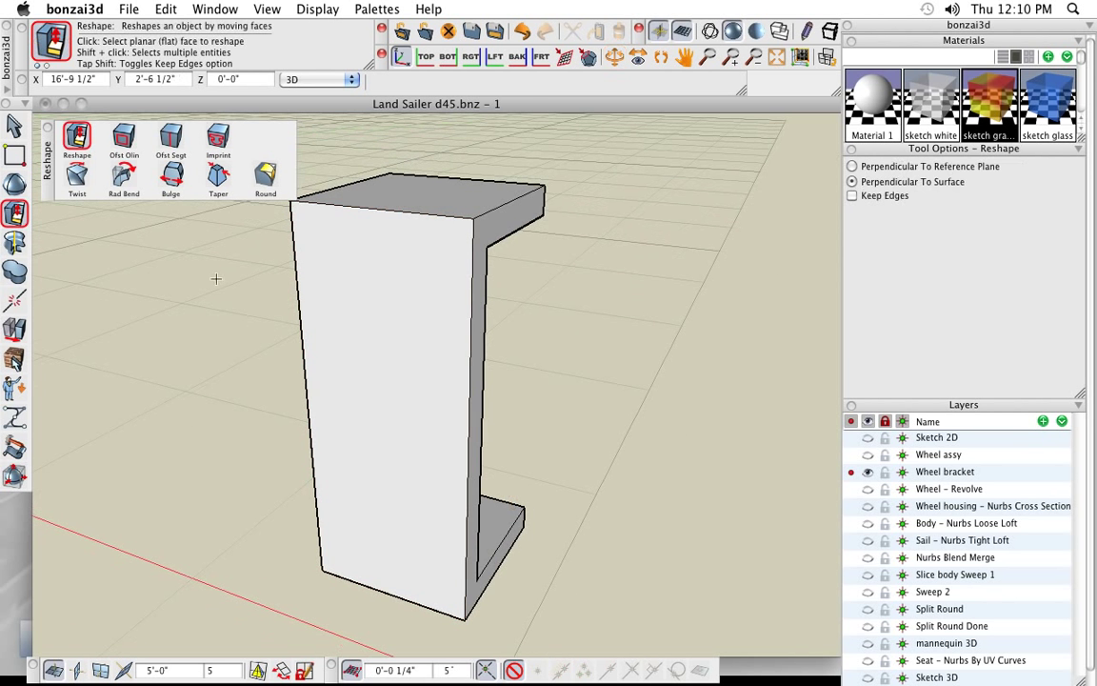
Step: Offset the front face's top edge down to the midpoint of its vertical edge, and offset the resulting line slightly downward
{"action": "left_click", "coordinate": [173, 141]}
{"action": "left_click", "coordinate": [437, 218]}
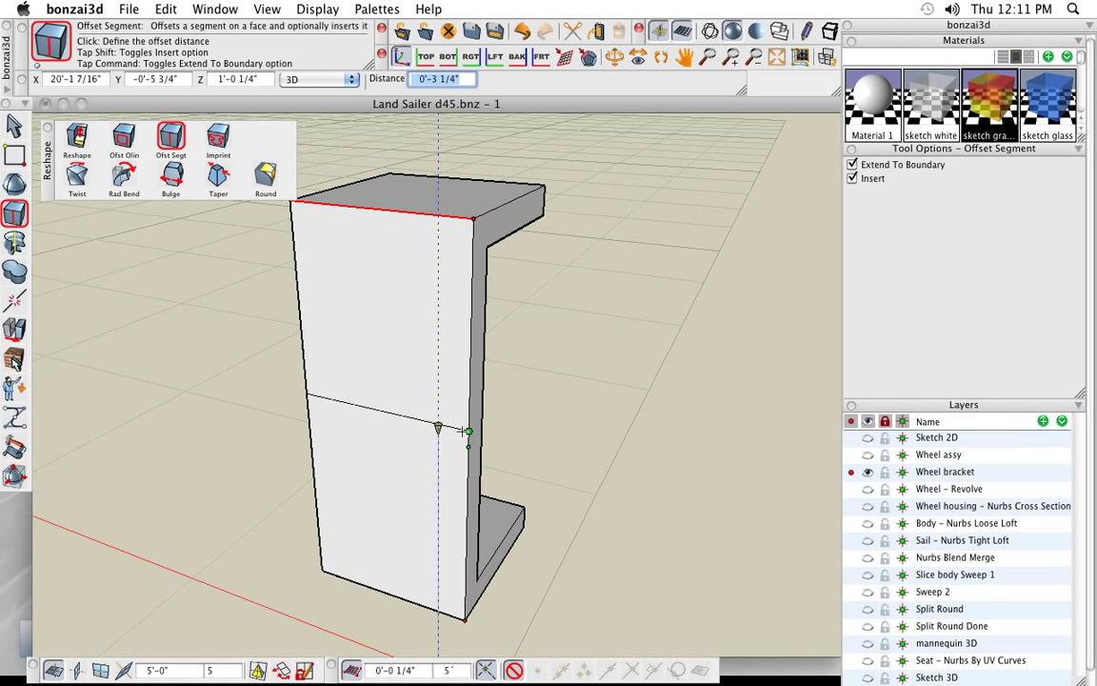
{"action": "left_click", "coordinate": [465, 430]}
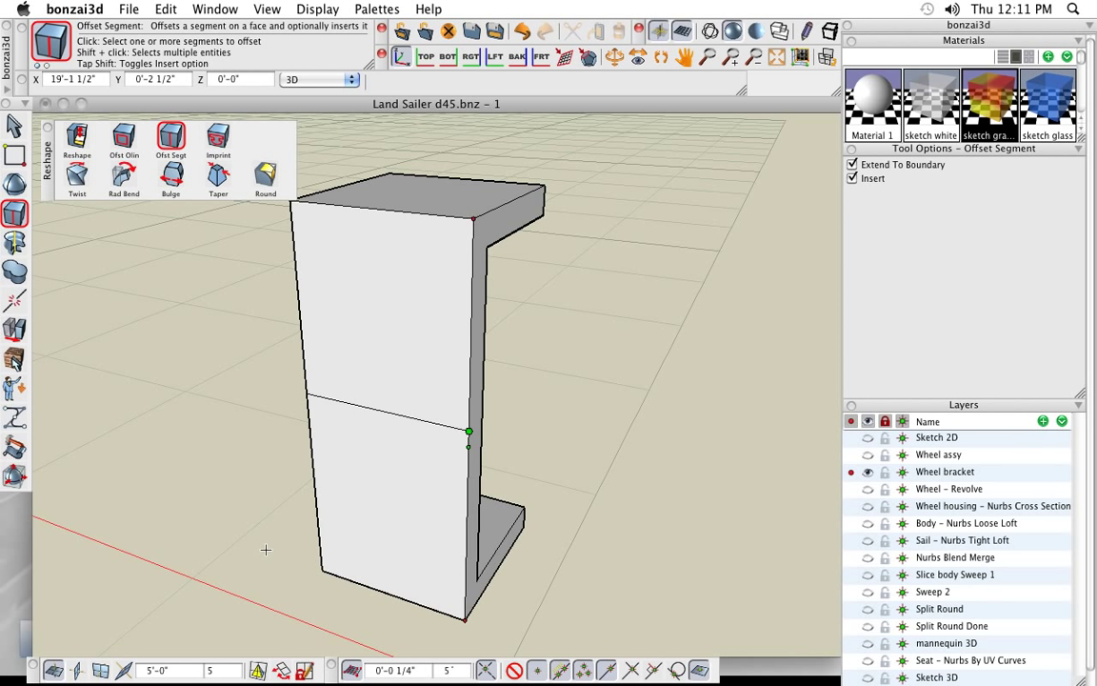
{"action": "left_click", "coordinate": [390, 415]}
{"action": "left_click", "coordinate": [391, 444]}
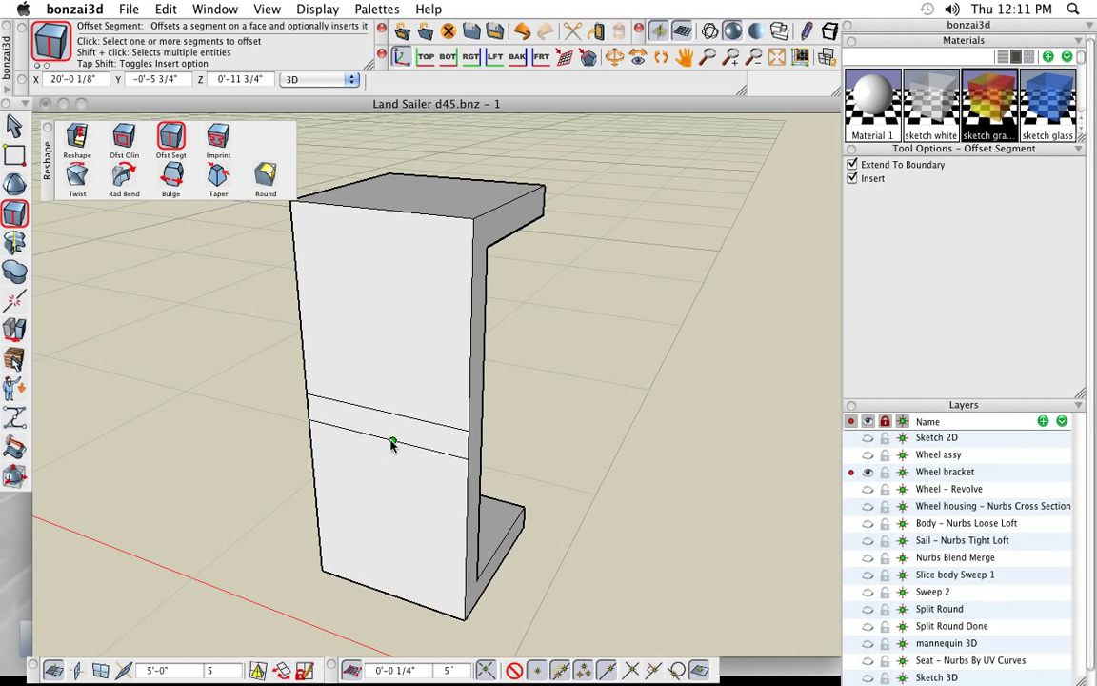
Step: Reshape the narrow strip on the bracket's front face 3" outward, perpendicular to the surface, to form a projecting shelf
{"action": "left_click", "coordinate": [79, 138]}
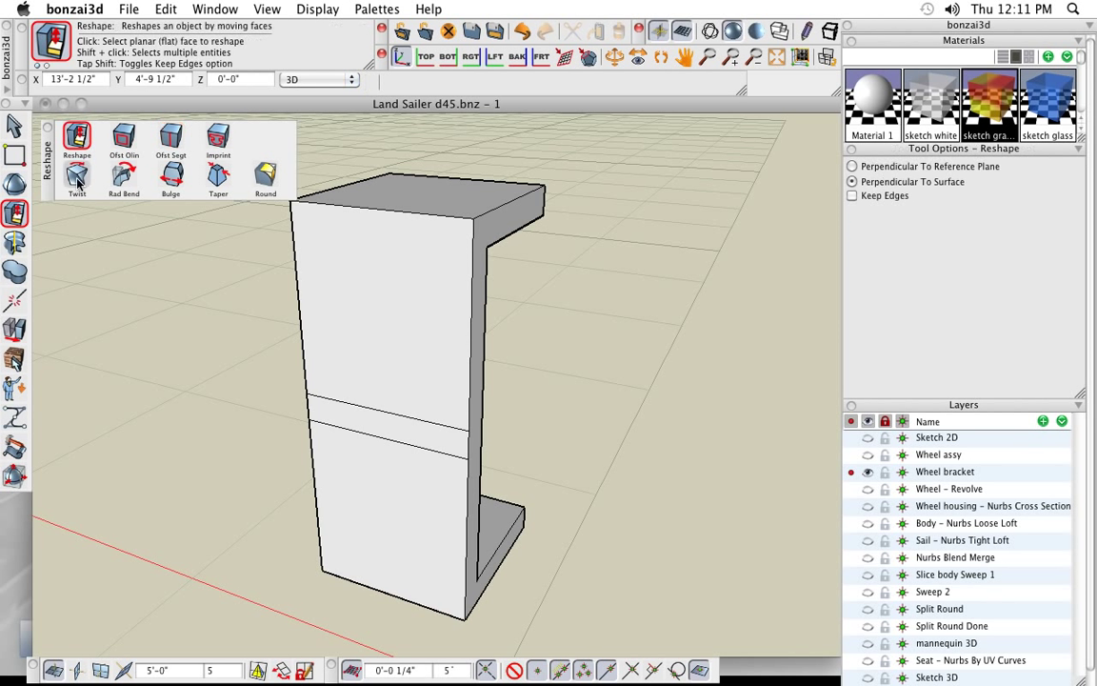
{"action": "left_click", "coordinate": [348, 422]}
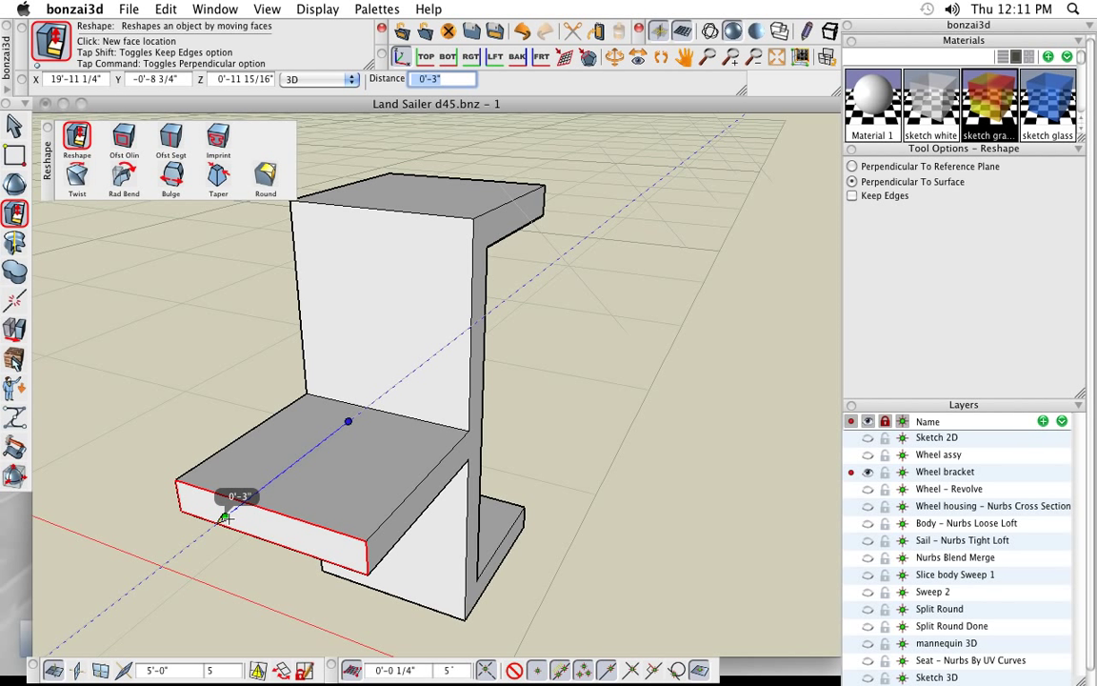
{"action": "key", "text": "Return"}
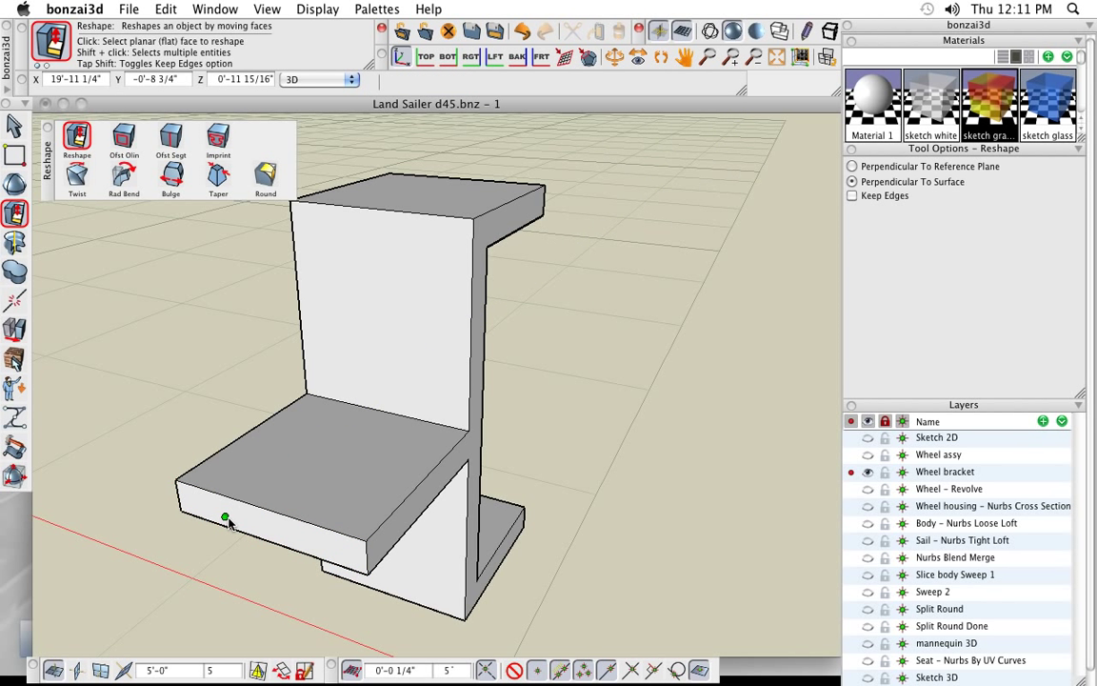
Step: Cut a round hole through the projecting shelf with a center-radius circle extruded as an inserted solid, height about -3 3/4"
{"action": "middle_click_drag", "start_coordinate": [566, 466], "coordinate": [522, 391]}
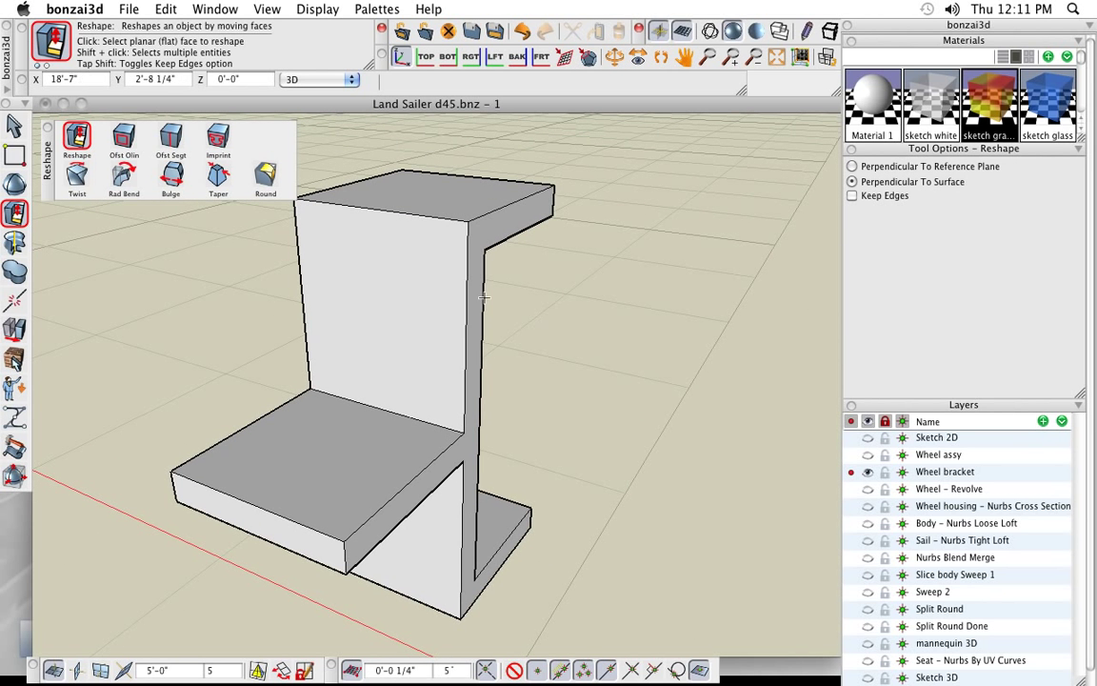
{"action": "middle_click_drag", "start_coordinate": [482, 298], "coordinate": [517, 432]}
{"action": "mouse_move", "coordinate": [15, 155]}
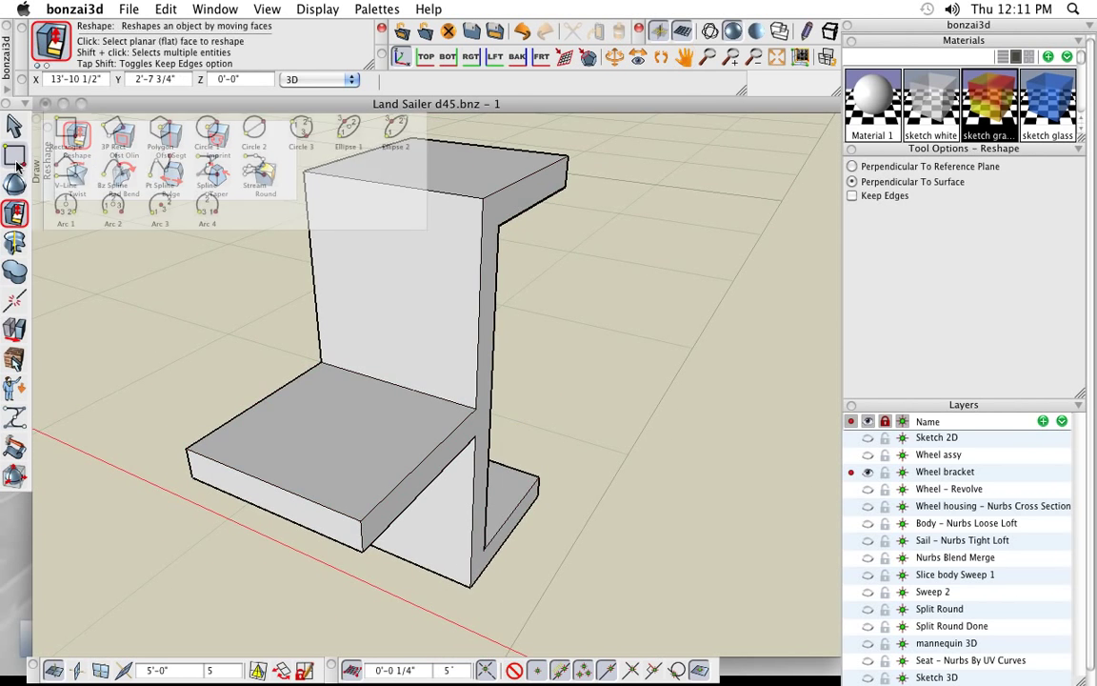
{"action": "left_click", "coordinate": [209, 130]}
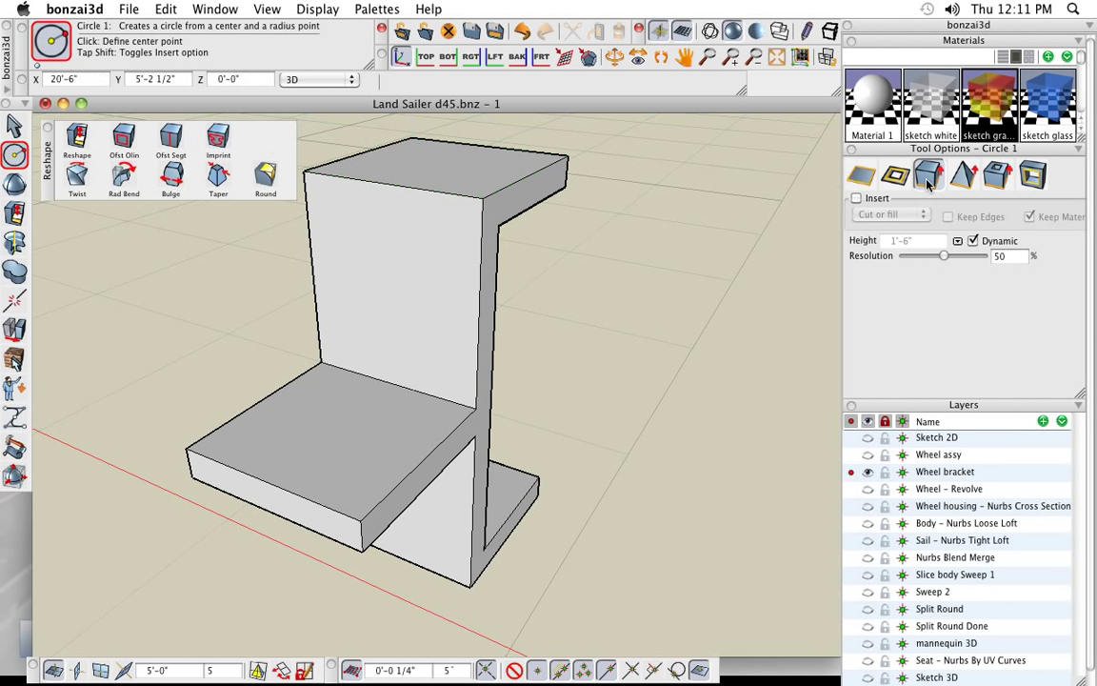
{"action": "left_click", "coordinate": [857, 199]}
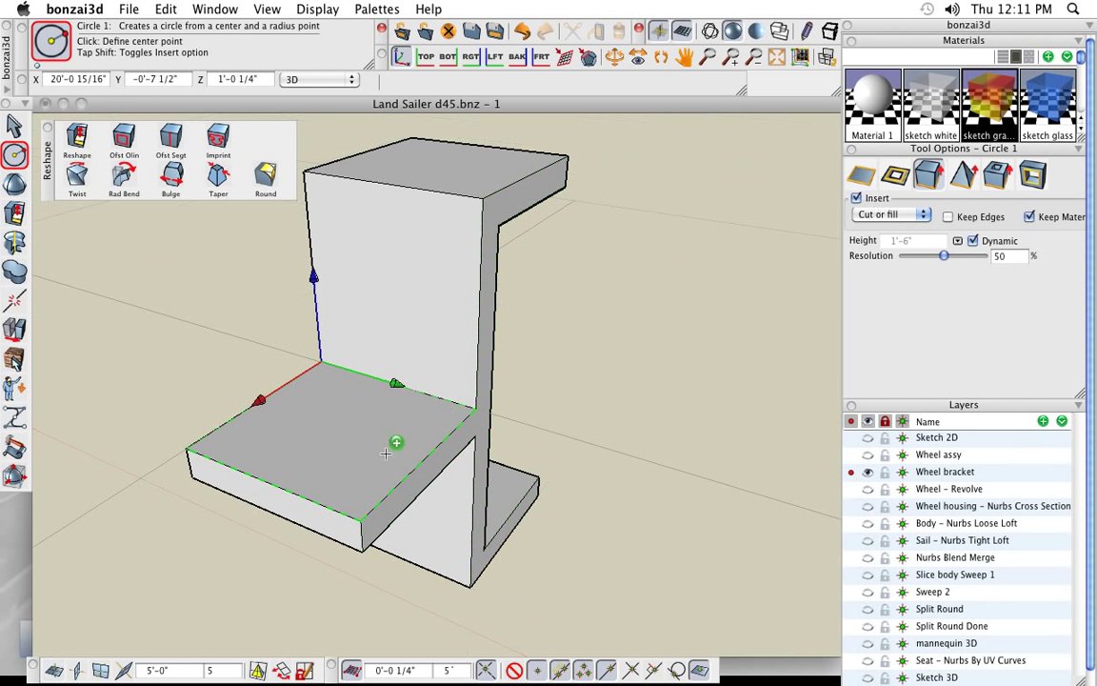
{"action": "left_click", "coordinate": [338, 428]}
{"action": "left_click", "coordinate": [379, 440]}
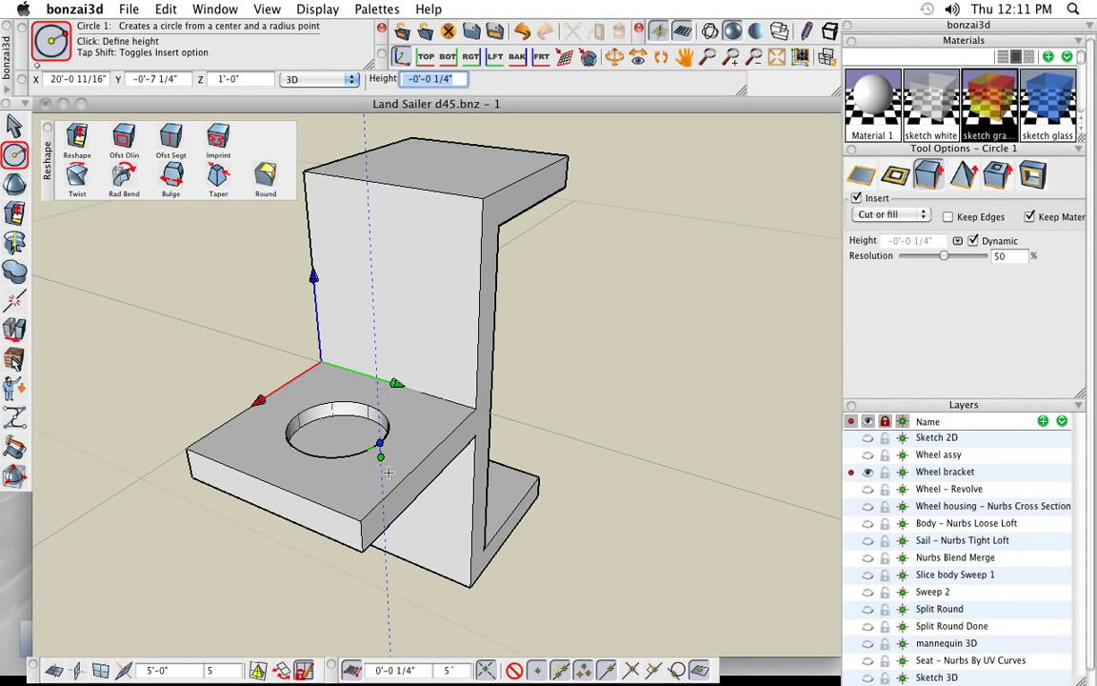
{"action": "left_click", "coordinate": [400, 559]}
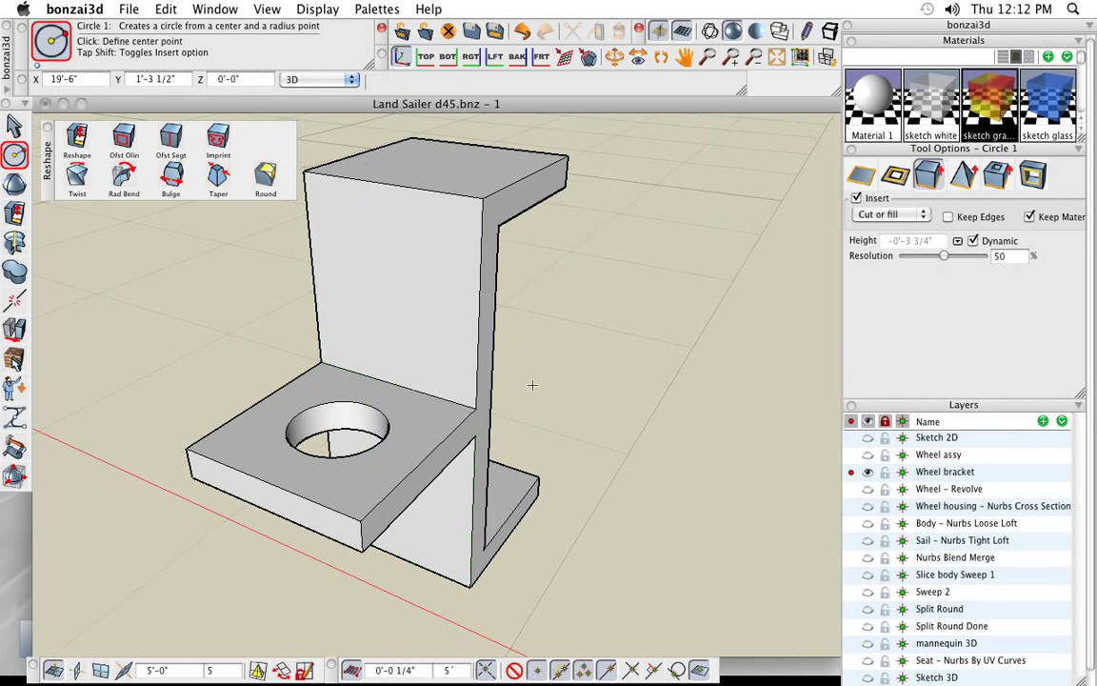
Step: Cut a round hole from the center of the bracket's top face through both the top and bottom flanges, height about -10"
{"action": "middle_click_drag", "start_coordinate": [532, 385], "coordinate": [505, 387]}
{"action": "middle_click_drag", "start_coordinate": [558, 327], "coordinate": [505, 382]}
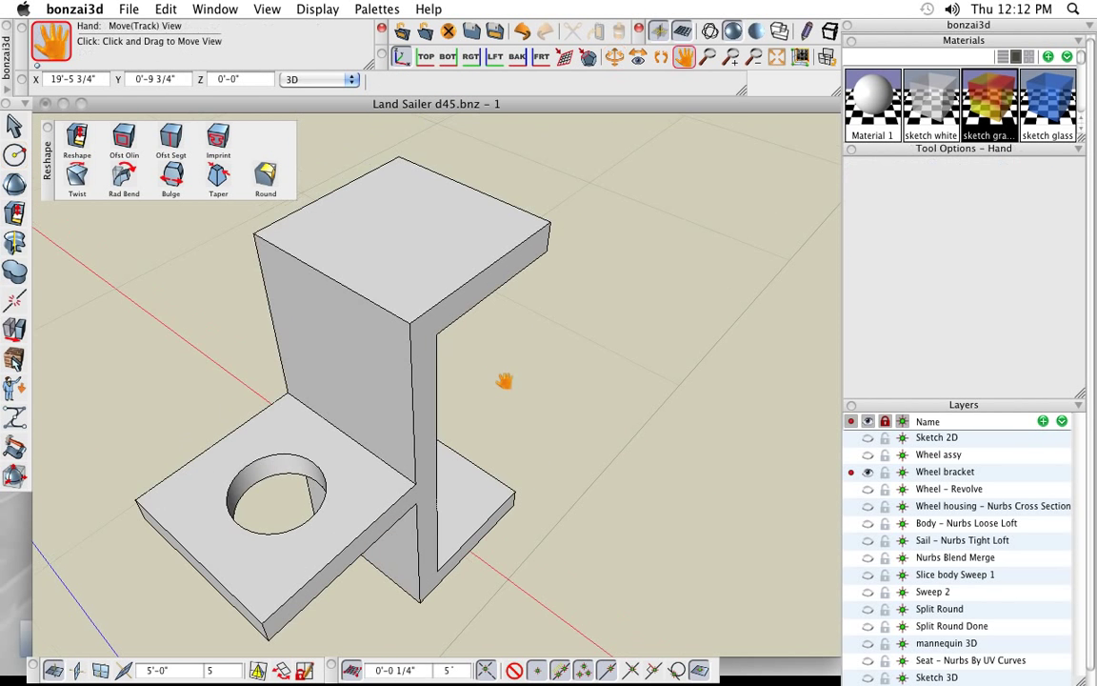
{"action": "left_click", "coordinate": [404, 228]}
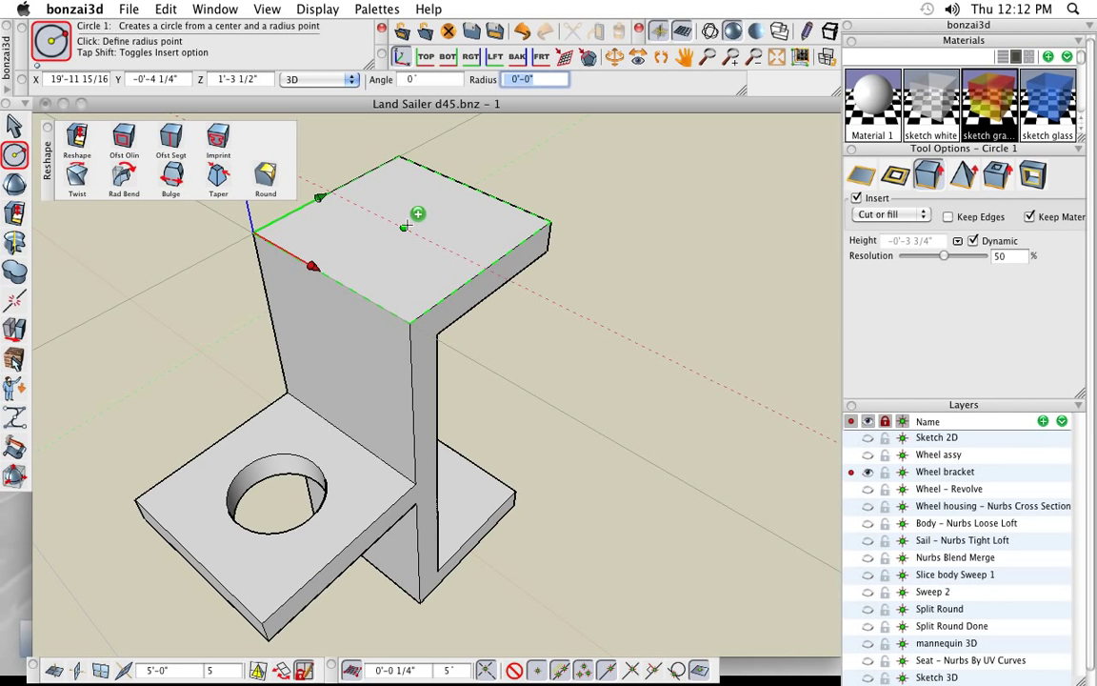
{"action": "left_click", "coordinate": [456, 237]}
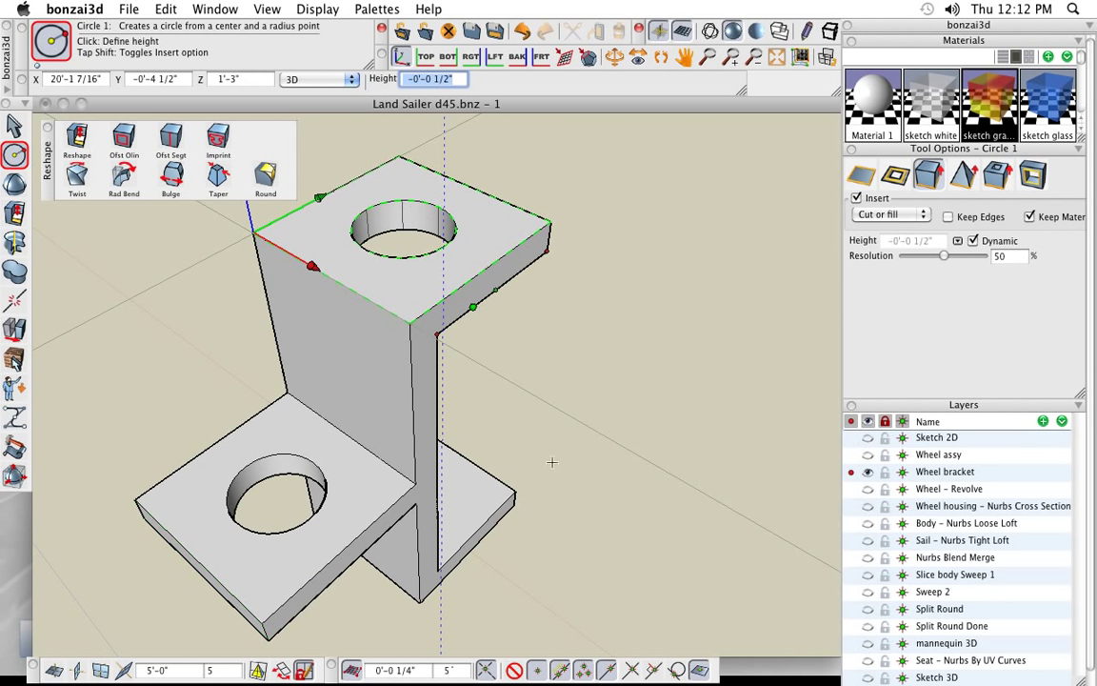
{"action": "left_click", "coordinate": [542, 593]}
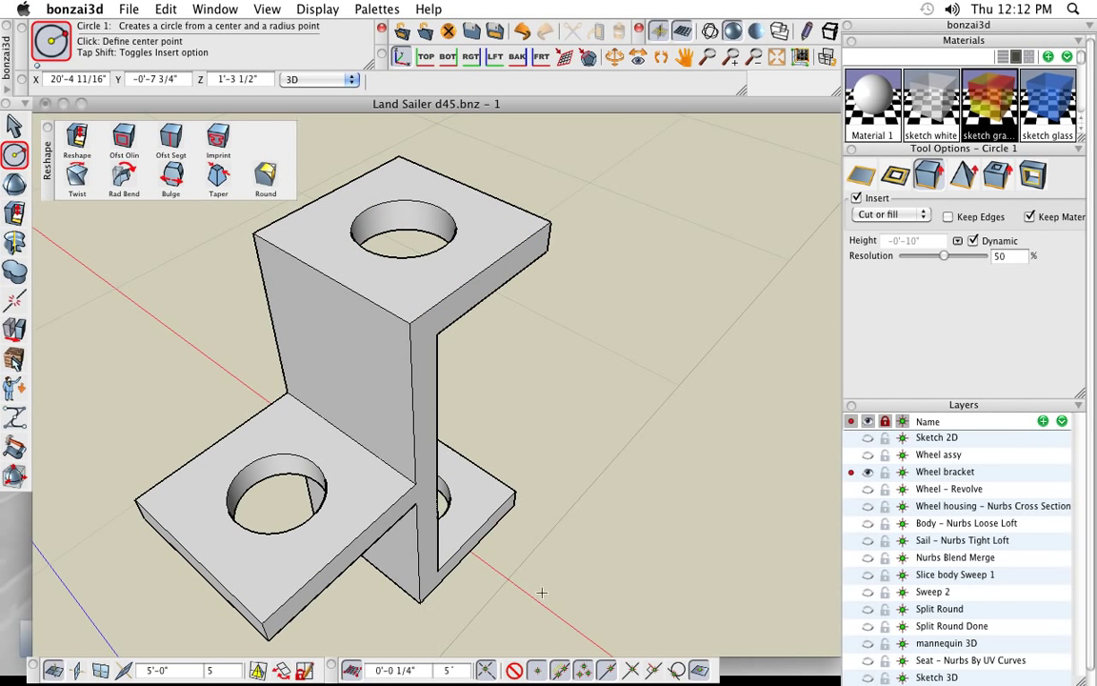
Step: Offset the outline of the upper front face about 3/4" inward as a separate shape, with the Insert option off
{"action": "middle_click_drag", "start_coordinate": [612, 458], "coordinate": [694, 415]}
{"action": "middle_click_drag", "start_coordinate": [407, 461], "coordinate": [401, 321], "text": "shift"}
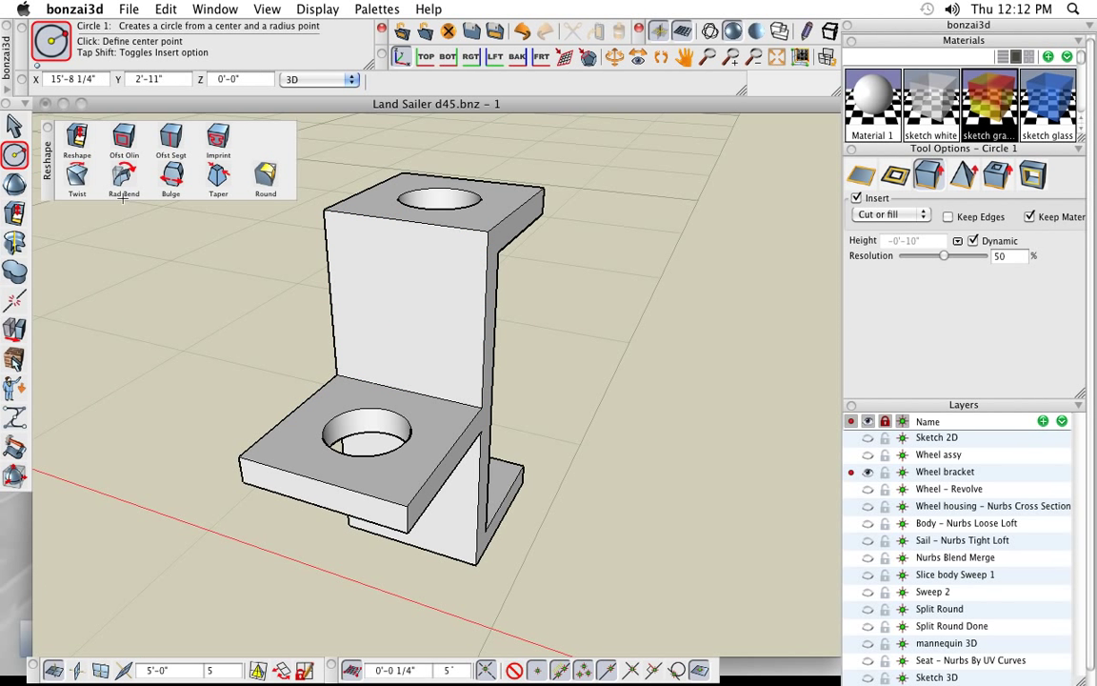
{"action": "left_click", "coordinate": [125, 139]}
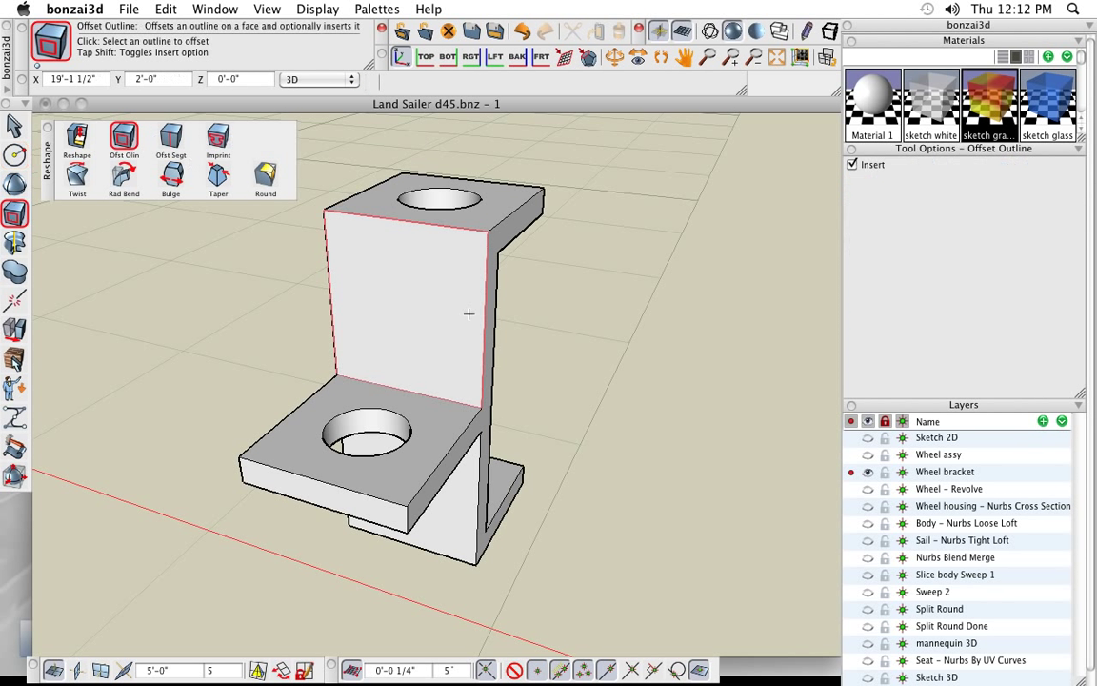
{"action": "left_click", "coordinate": [870, 170]}
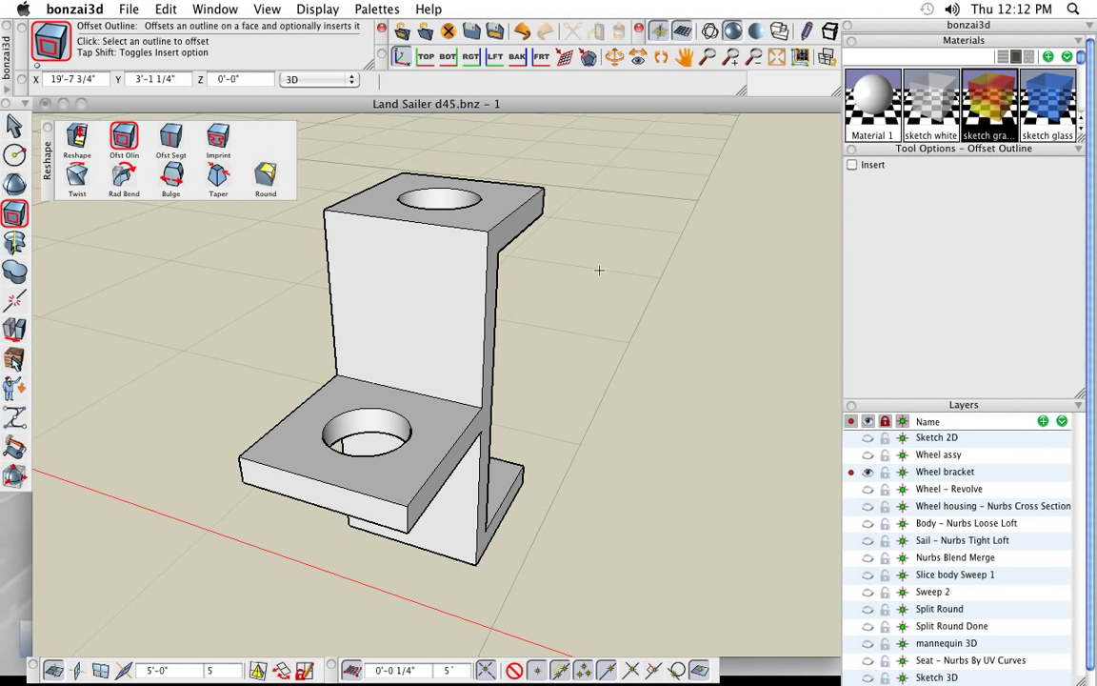
{"action": "left_click", "coordinate": [472, 375]}
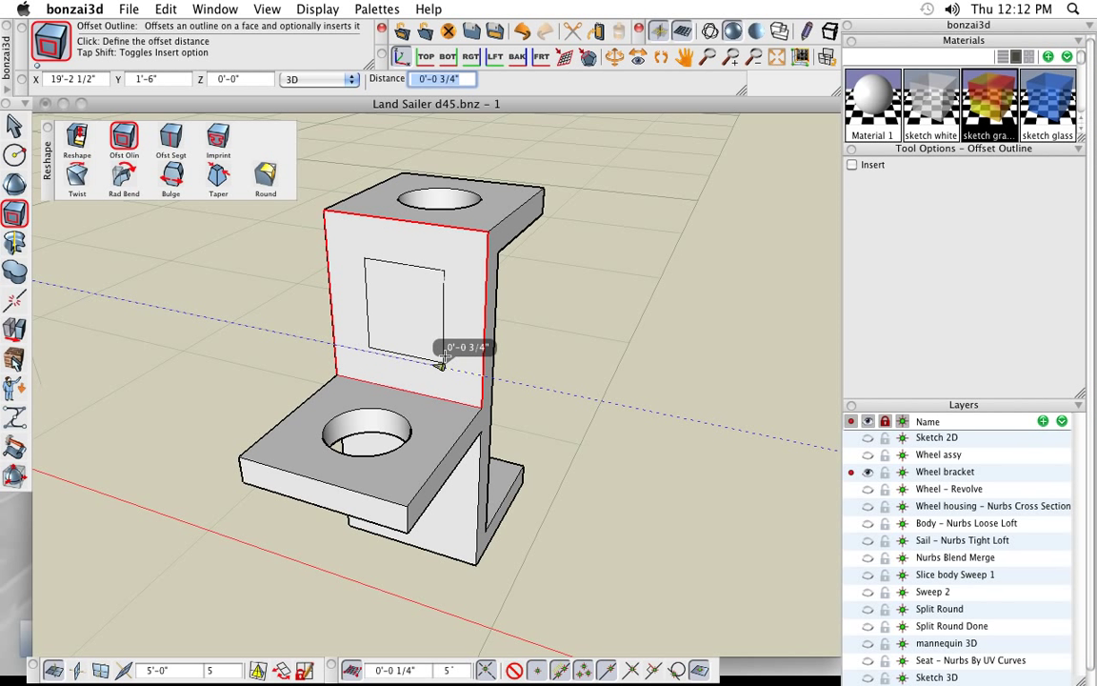
{"action": "left_click", "coordinate": [441, 361]}
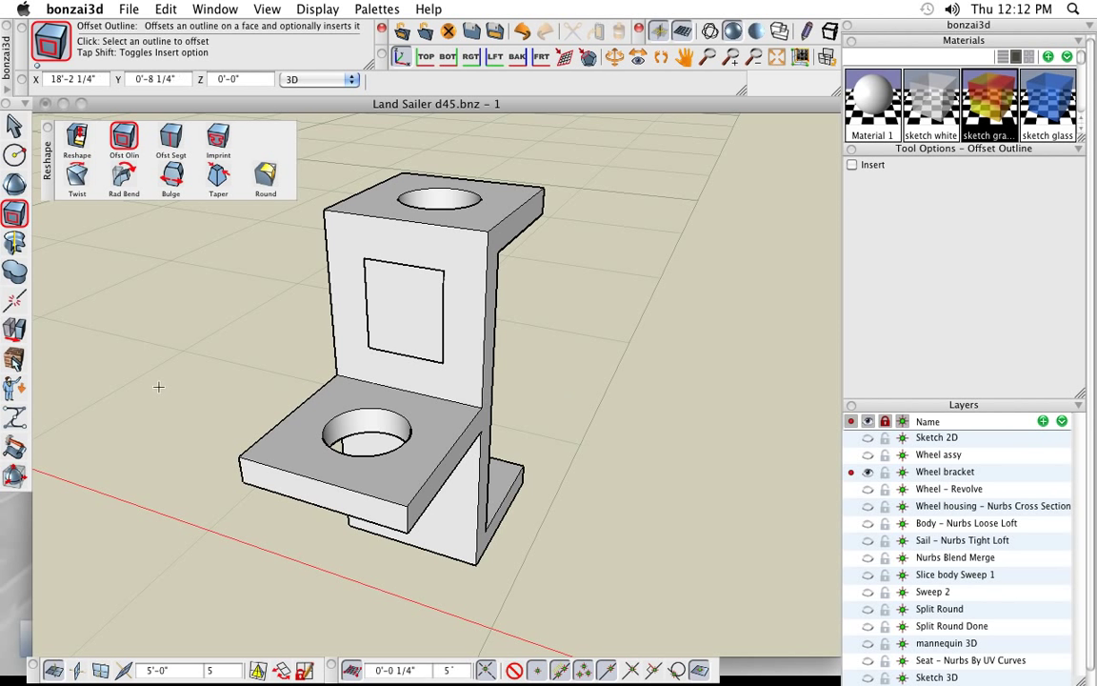
Step: Move the offset rectangle's two upper corner points outward, the right one by about 1/4", to make a trapezoid
{"action": "mouse_move", "coordinate": [14, 328]}
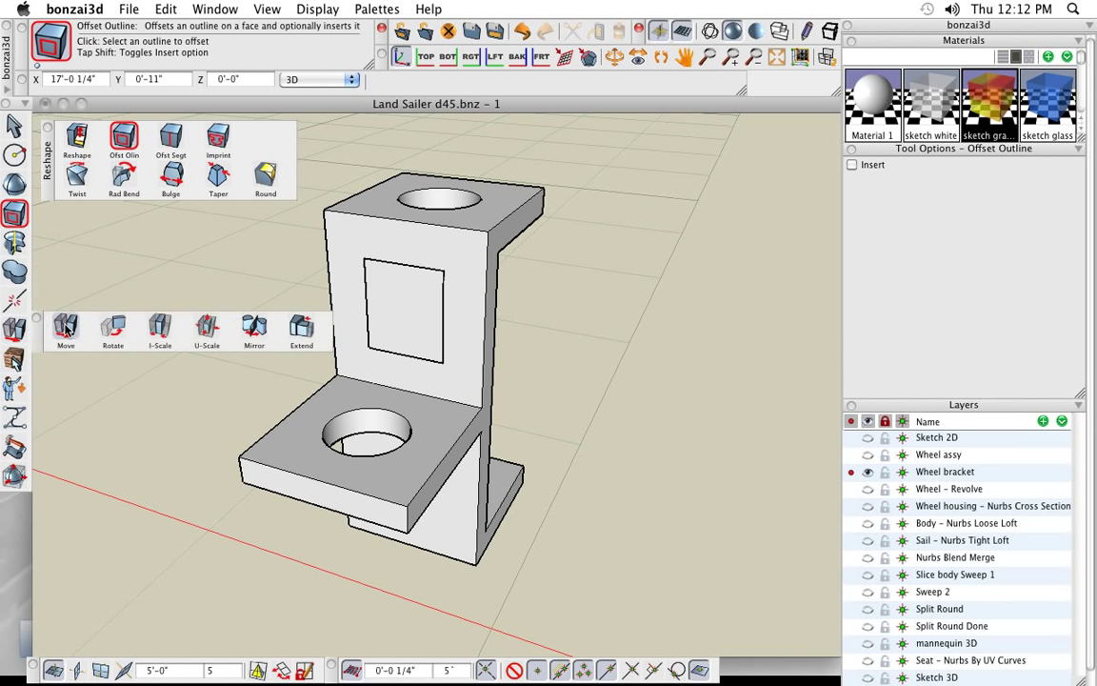
{"action": "left_click", "coordinate": [64, 329]}
{"action": "left_click", "coordinate": [366, 234]}
{"action": "scroll", "coordinate": [402, 273], "scroll_direction": "up", "scroll_amount": 3}
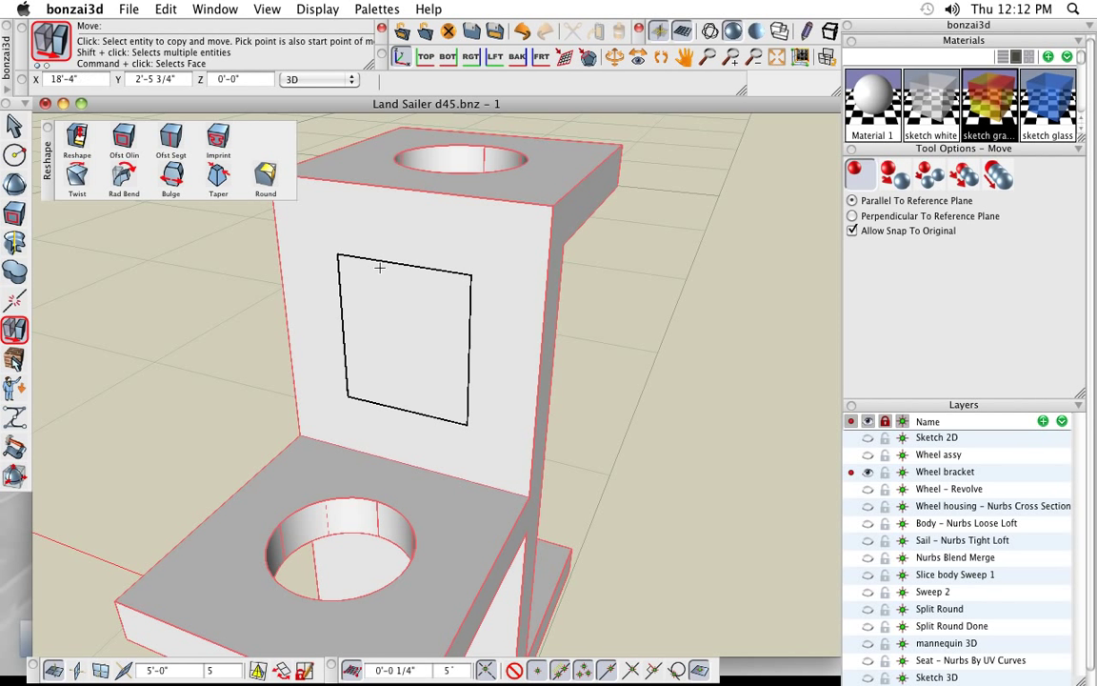
{"action": "left_click", "coordinate": [377, 255], "text": "super"}
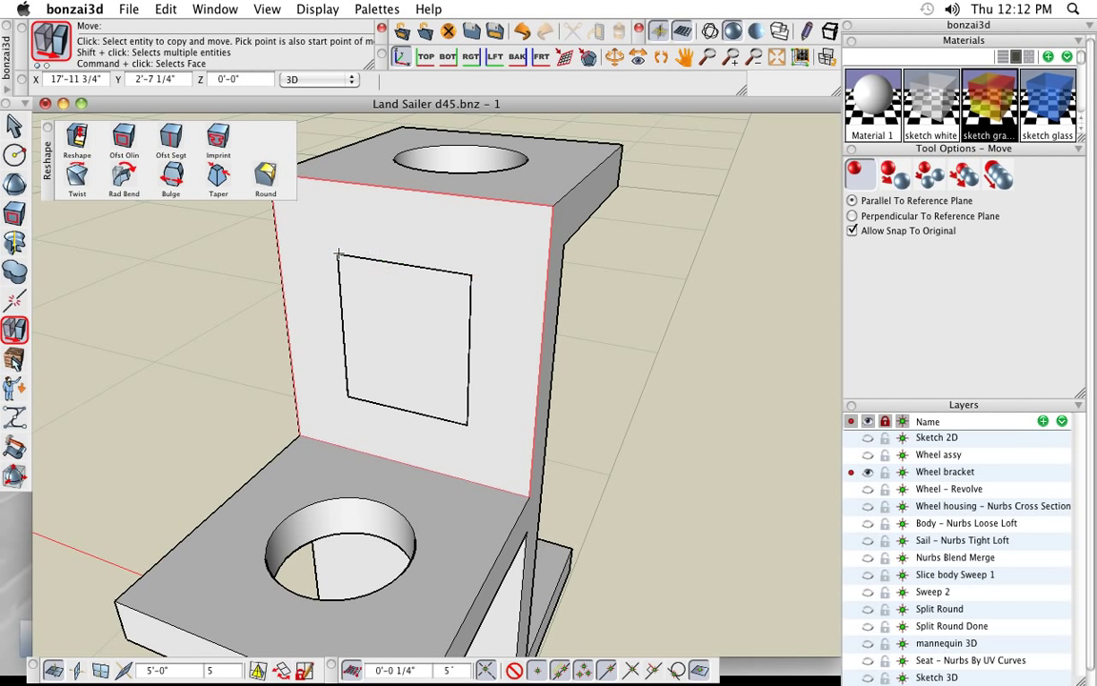
{"action": "left_click", "coordinate": [338, 255]}
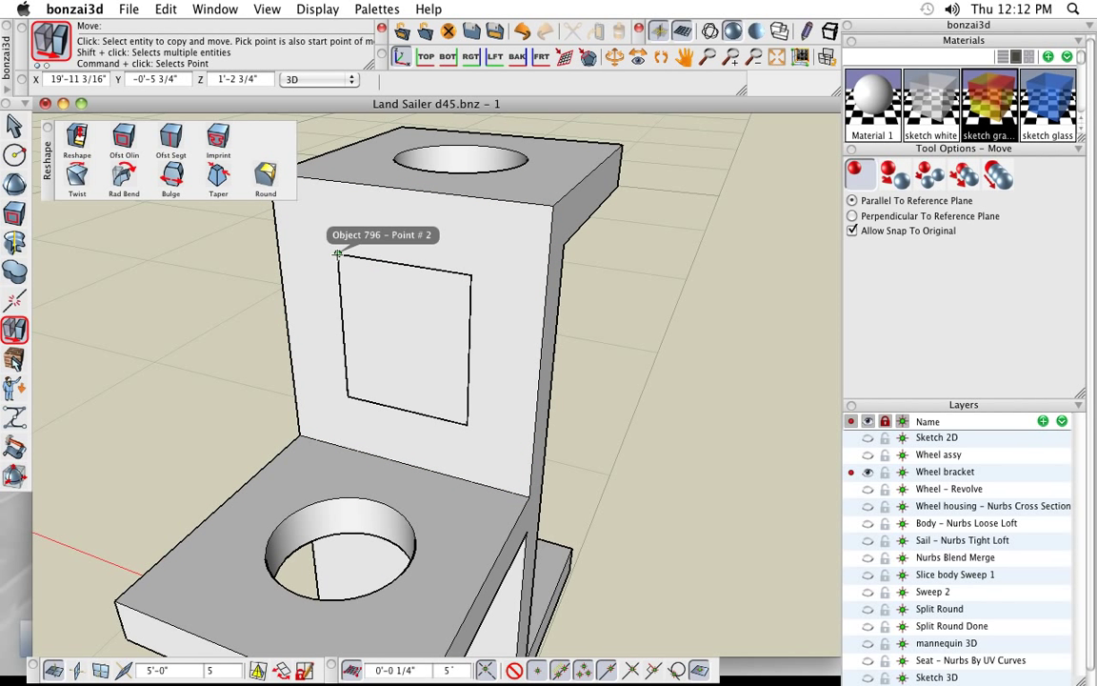
{"action": "left_click", "coordinate": [339, 254]}
{"action": "left_click", "coordinate": [319, 251]}
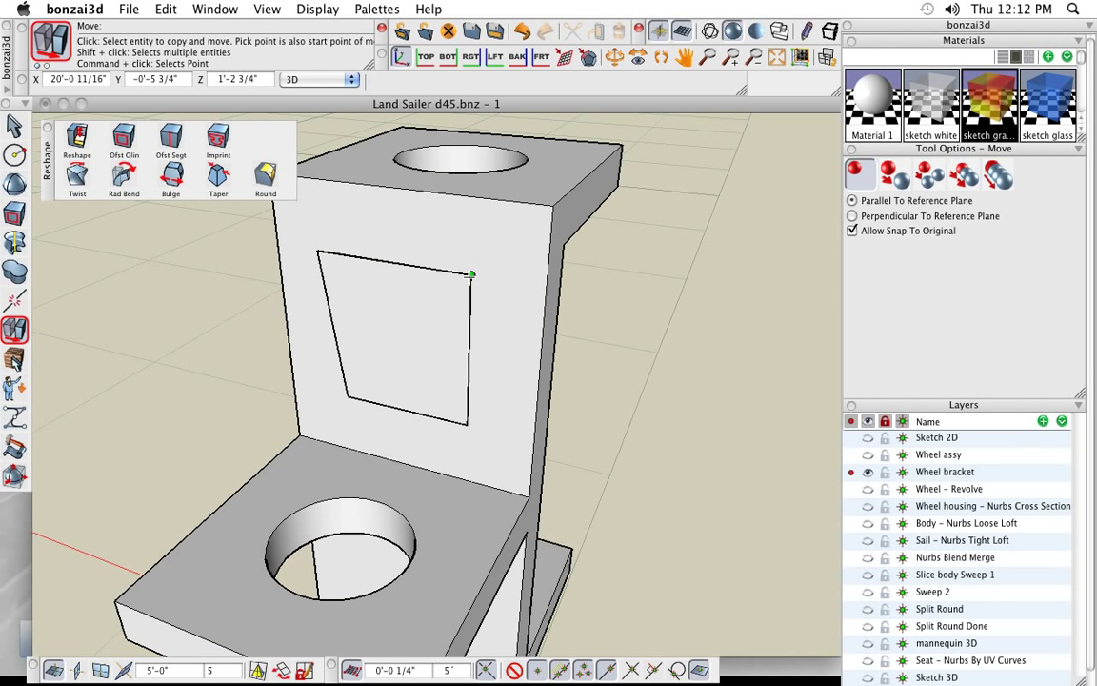
{"action": "left_click", "coordinate": [470, 275]}
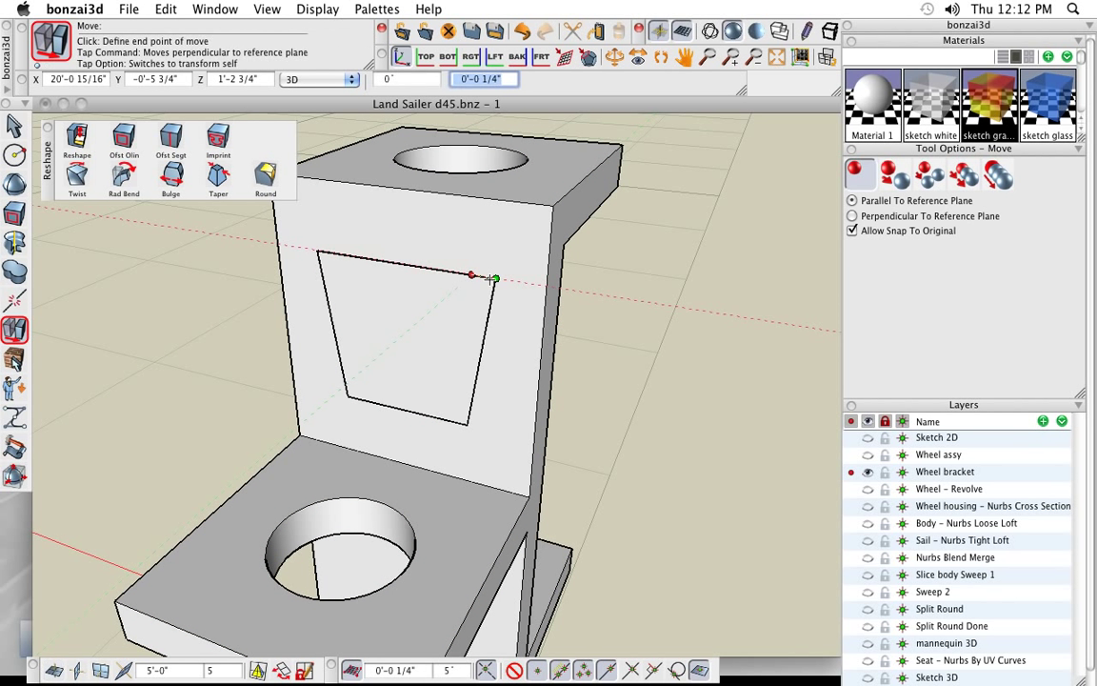
{"action": "left_click", "coordinate": [494, 278]}
Step: Fillet all corners of the trapezoid outline with a circular 1/2" radius
{"action": "scroll", "coordinate": [454, 324], "scroll_direction": "down", "scroll_amount": 3}
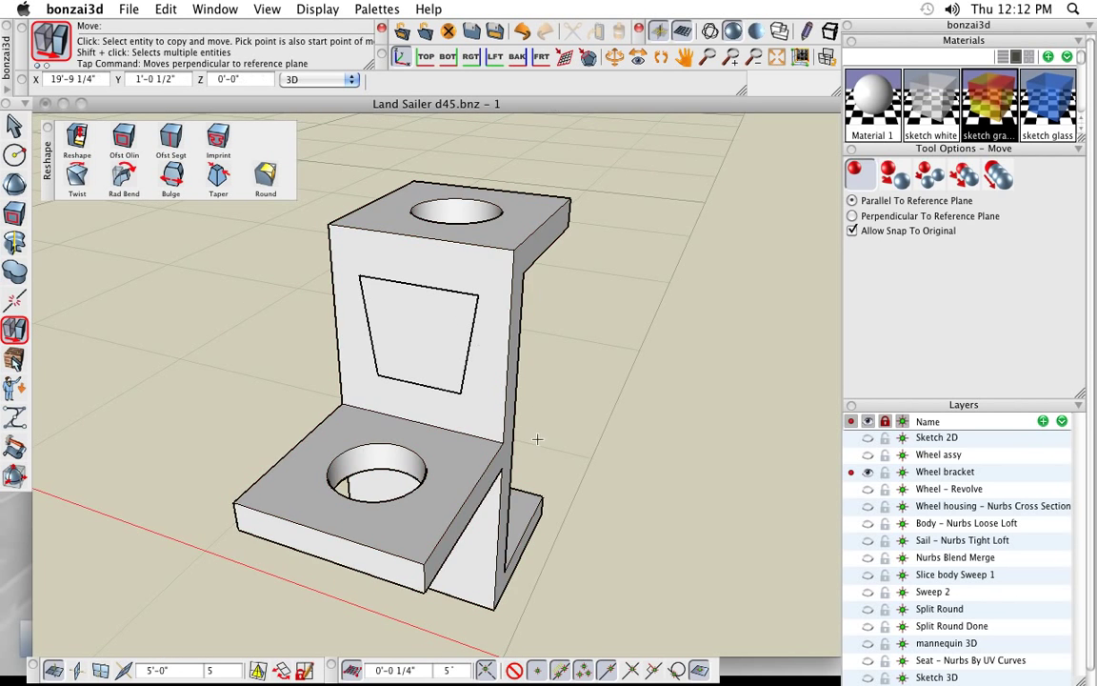
{"action": "mouse_move", "coordinate": [538, 438]}
{"action": "middle_mouse_down"}
{"action": "mouse_move", "coordinate": [397, 426]}
{"action": "mouse_move", "coordinate": [540, 431]}
{"action": "middle_mouse_up"}
{"action": "mouse_move", "coordinate": [26, 306]}
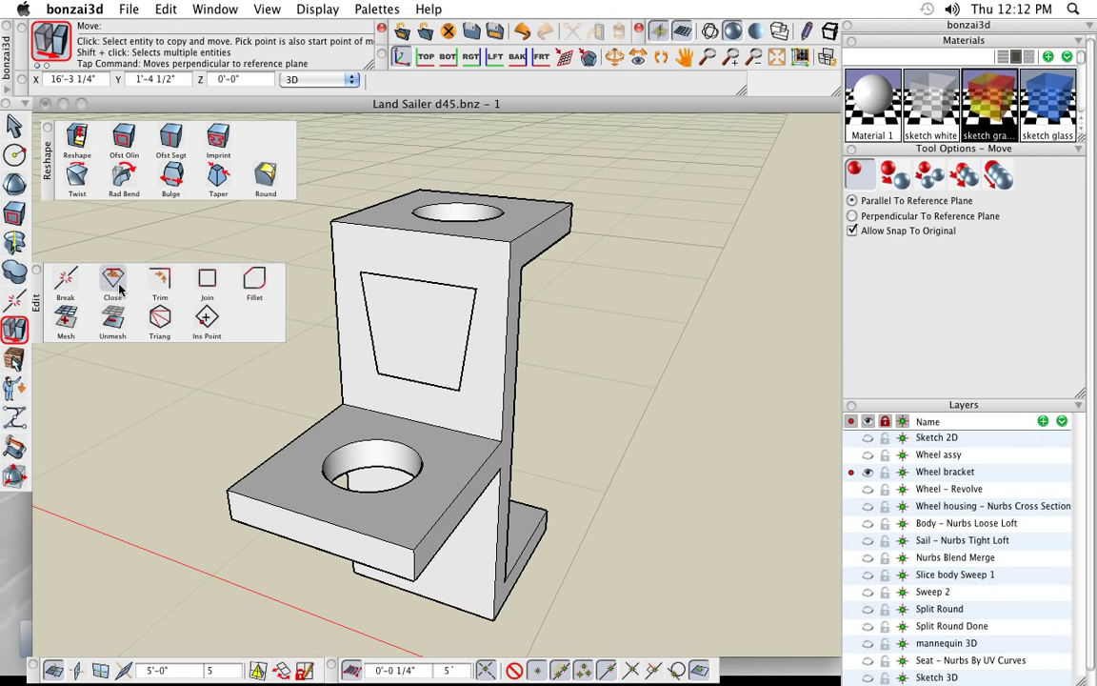
{"action": "left_click", "coordinate": [255, 281]}
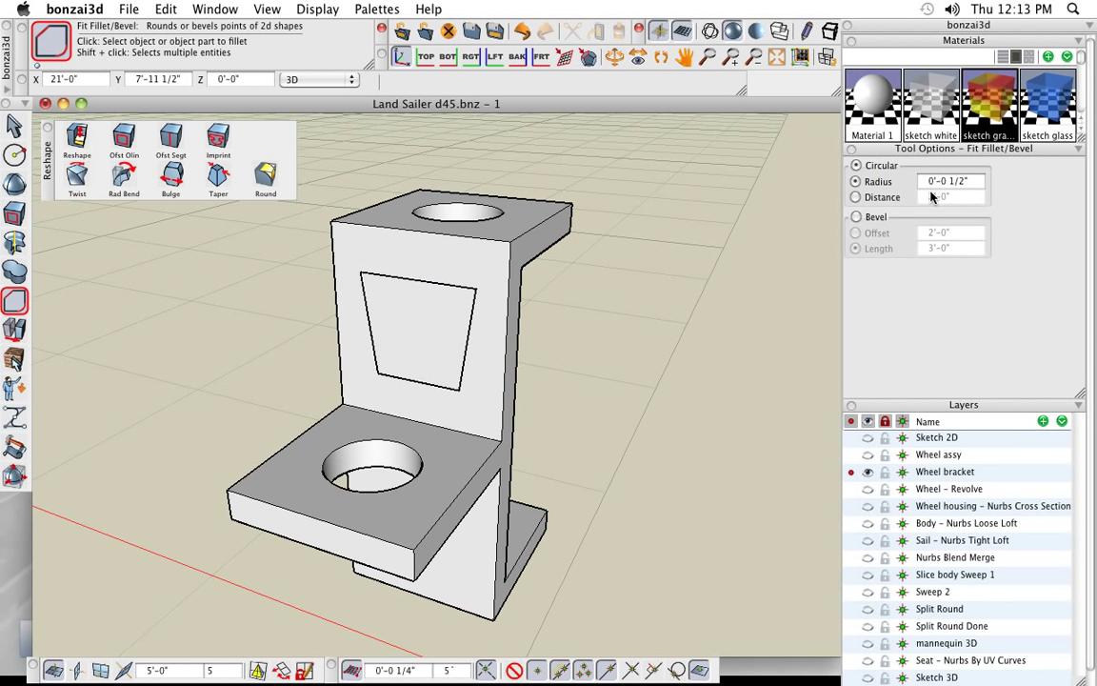
{"action": "left_click", "coordinate": [404, 307]}
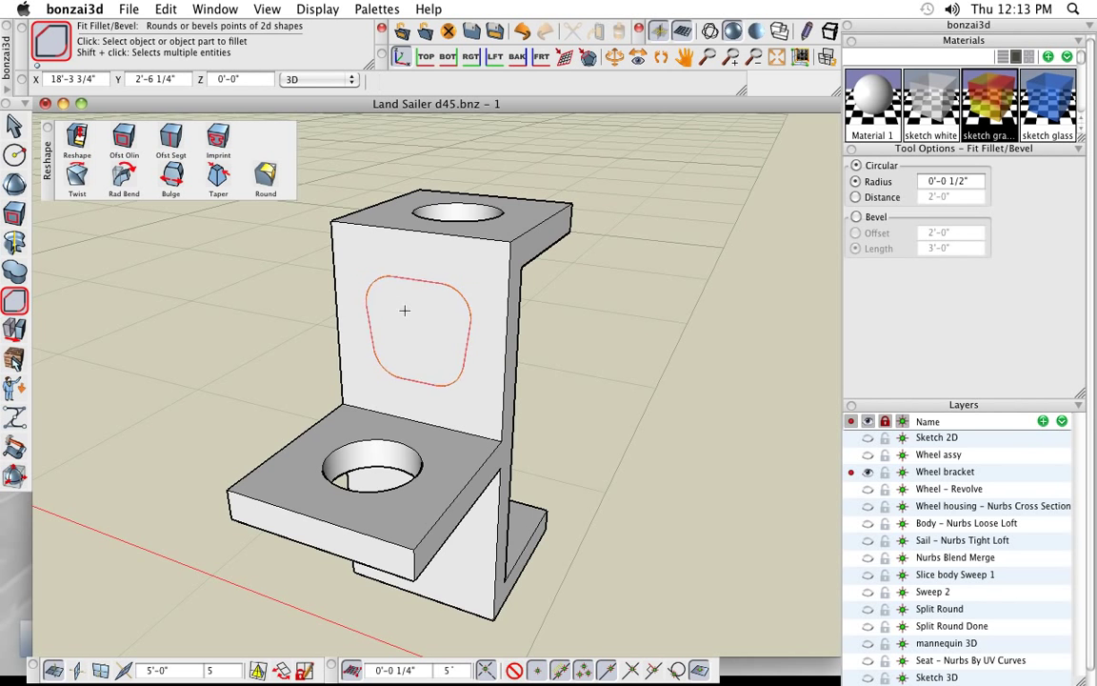
Step: Imprint the rounded trapezoid outline onto the bracket's upper front face
{"action": "middle_click_drag", "start_coordinate": [642, 419], "coordinate": [507, 275]}
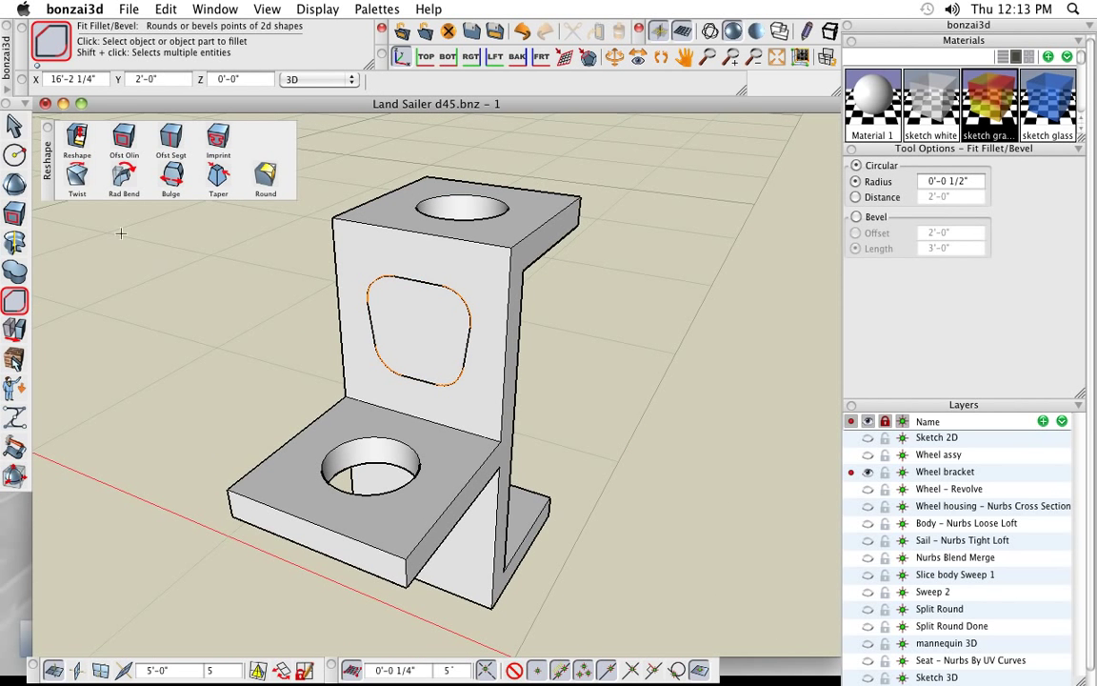
{"action": "left_click", "coordinate": [220, 145]}
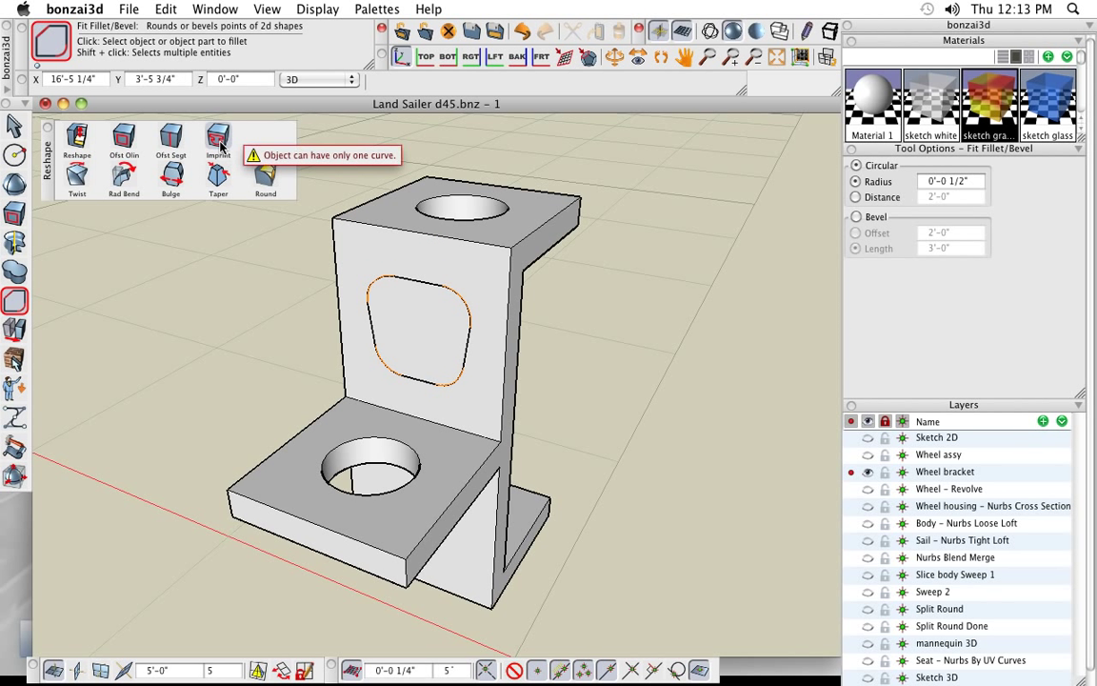
{"action": "left_click", "coordinate": [220, 145]}
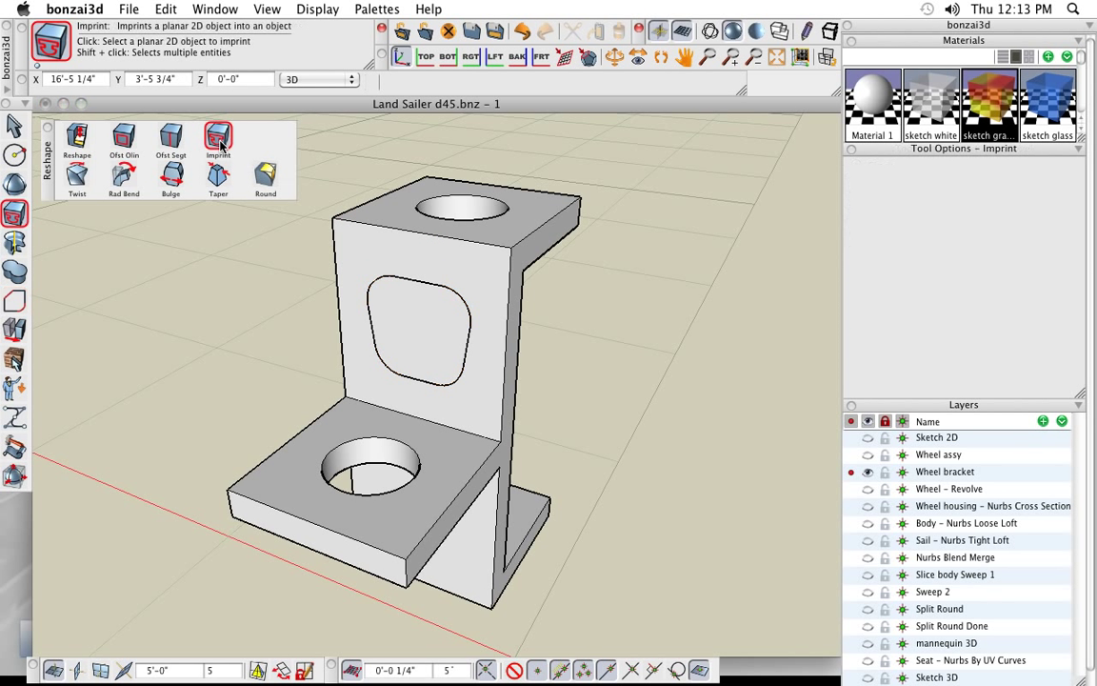
{"action": "left_click", "coordinate": [417, 298]}
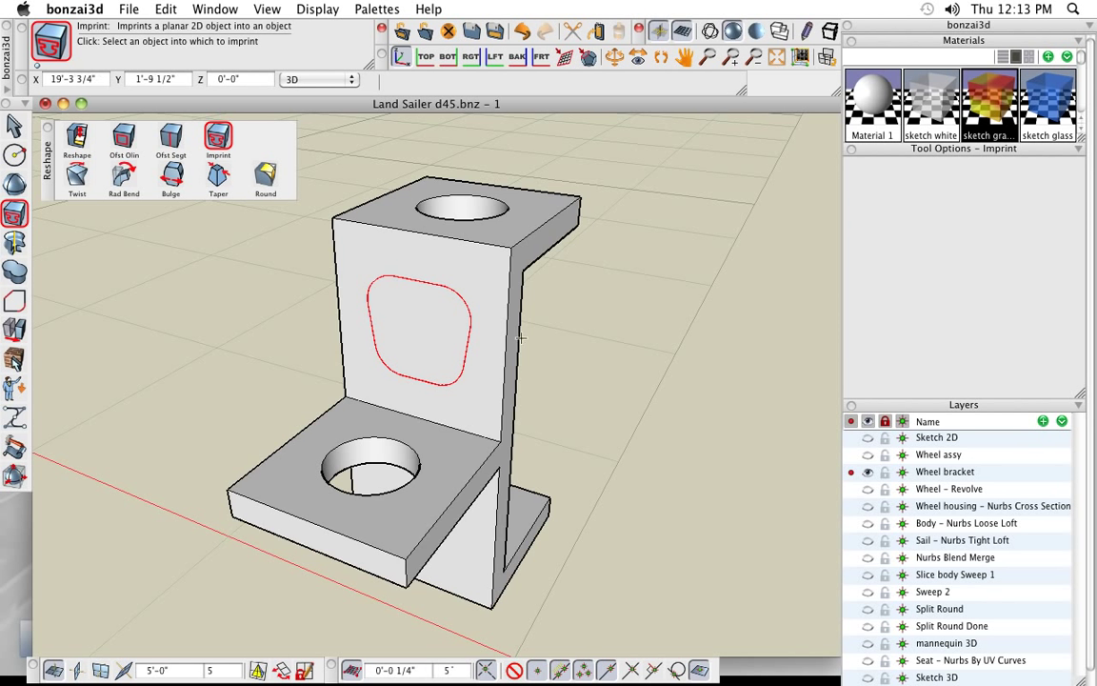
{"action": "left_click", "coordinate": [457, 299]}
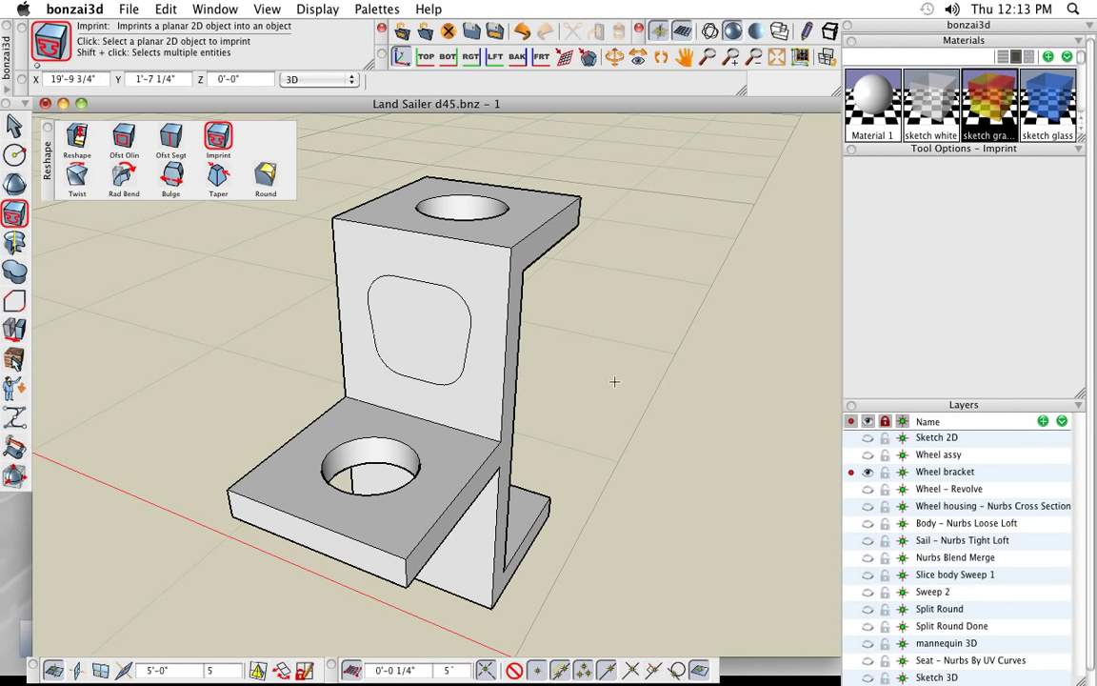
Step: Reshape the imprinted rounded trapezoid face back through the bracket's upright to cut an opening, perpendicular to the surface
{"action": "left_click", "coordinate": [77, 138]}
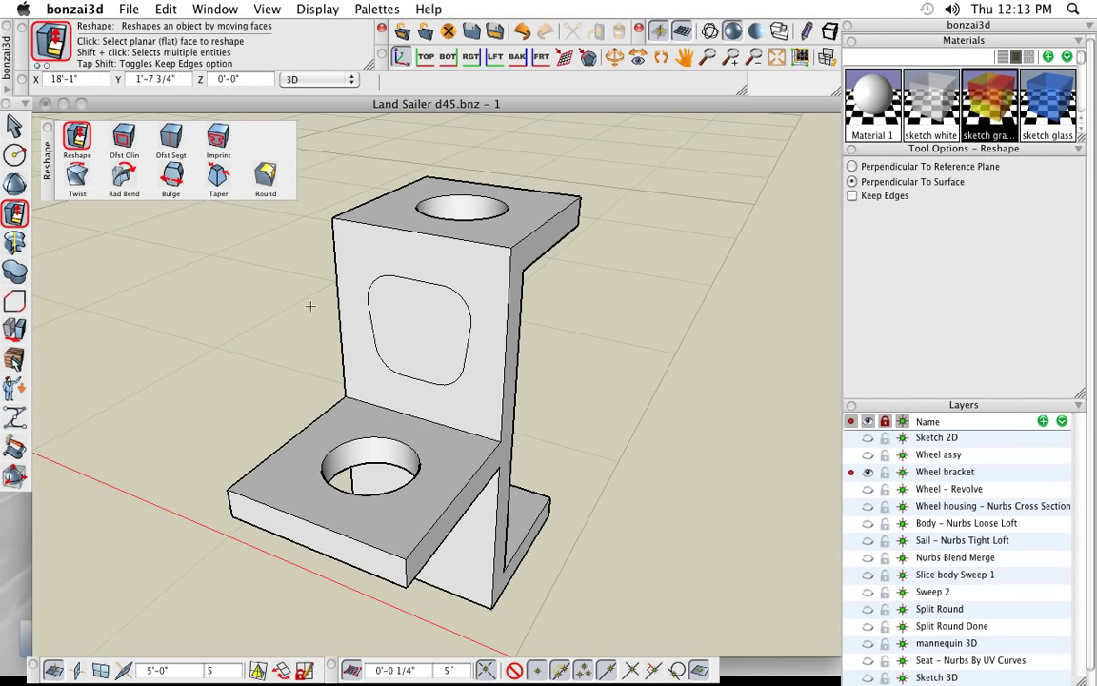
{"action": "left_click", "coordinate": [403, 327]}
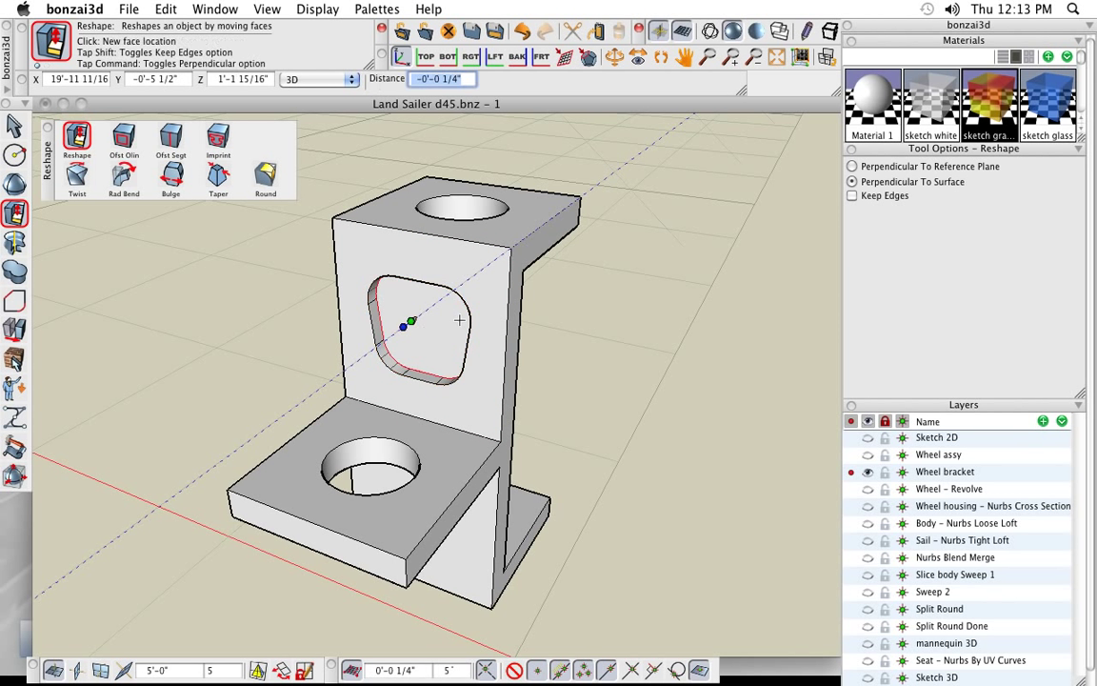
{"action": "left_click", "coordinate": [581, 302]}
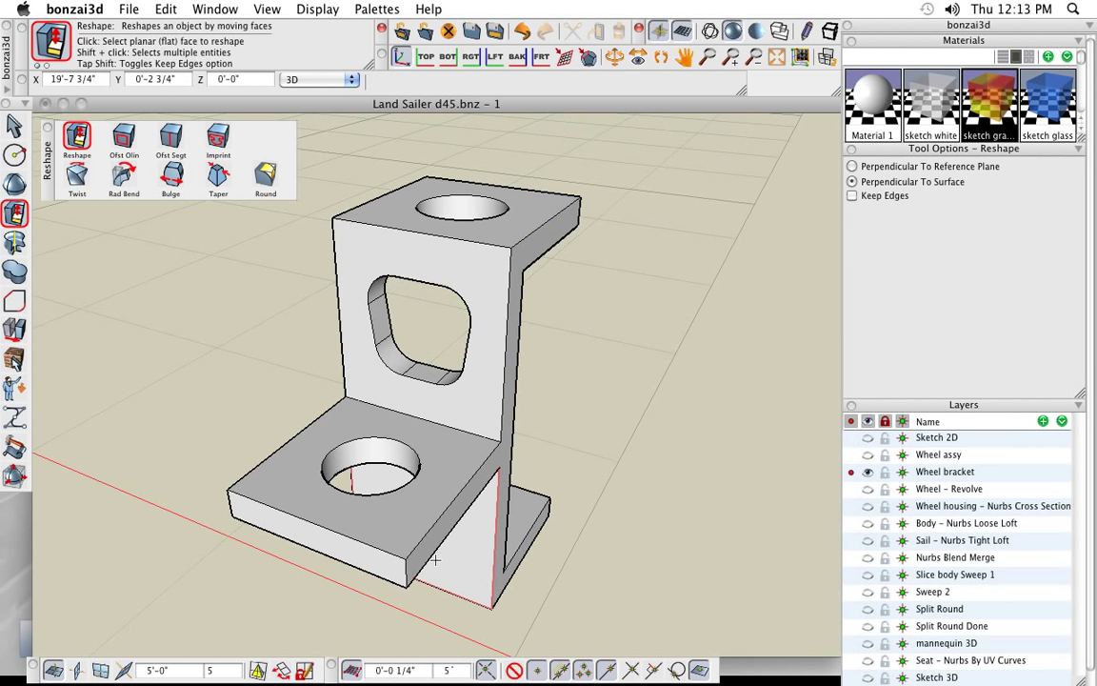
Step: Round the two front corner edges of the bracket's lower shelf with a circular 1" radius
{"action": "middle_click_drag", "start_coordinate": [436, 560], "coordinate": [529, 406]}
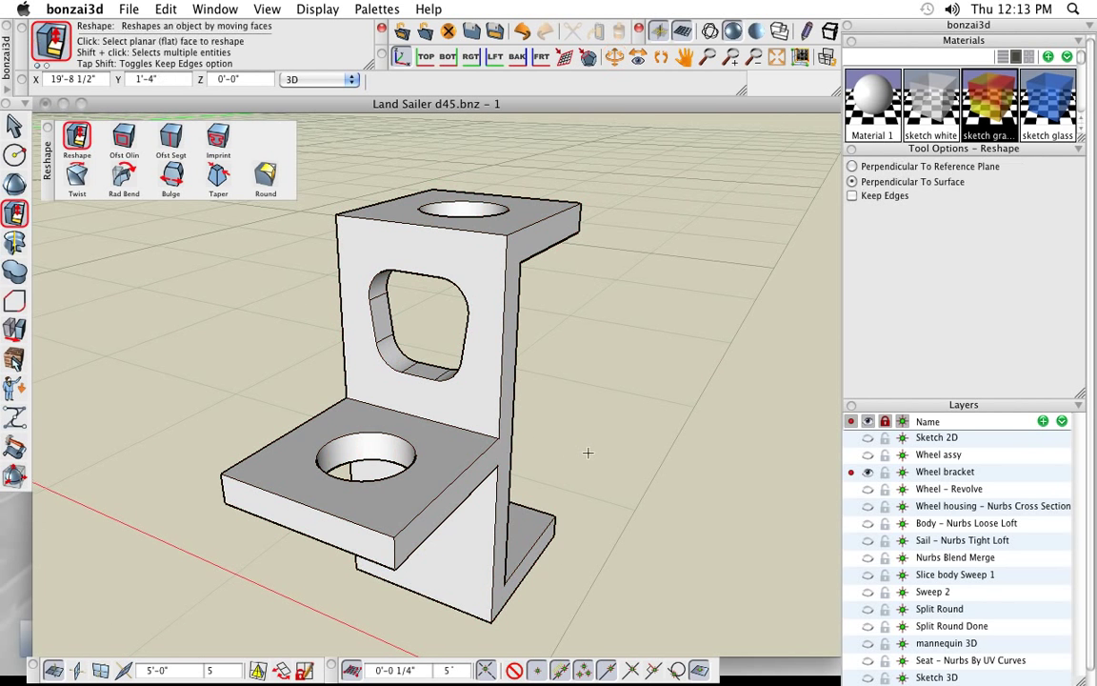
{"action": "left_click", "coordinate": [267, 179]}
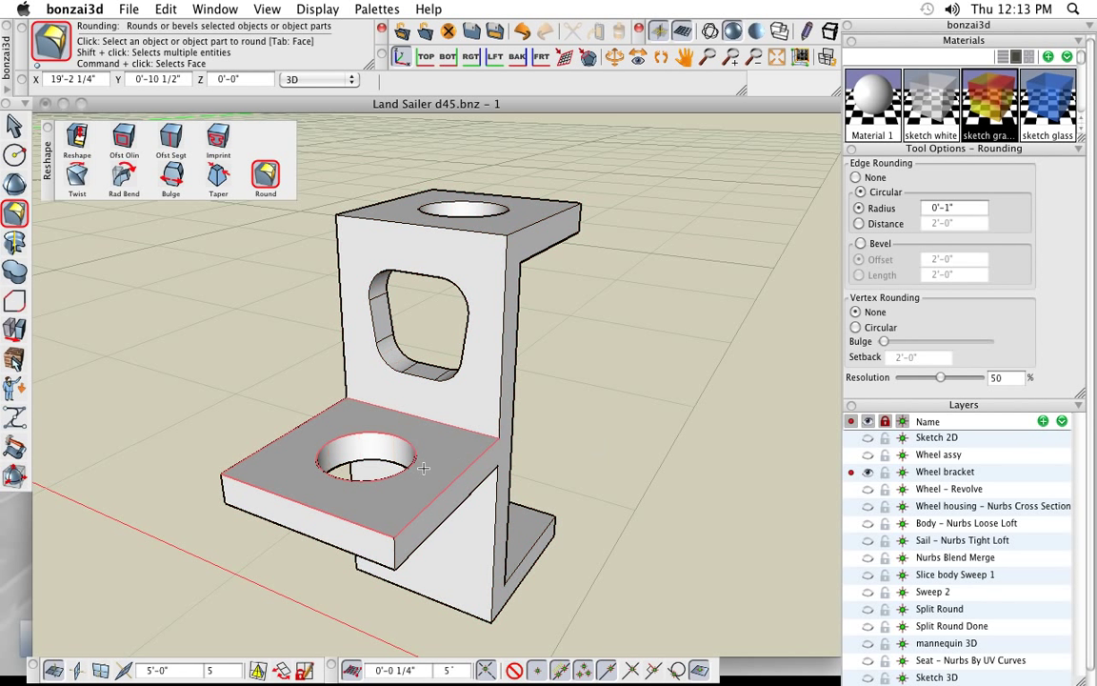
{"action": "left_click", "coordinate": [393, 549]}
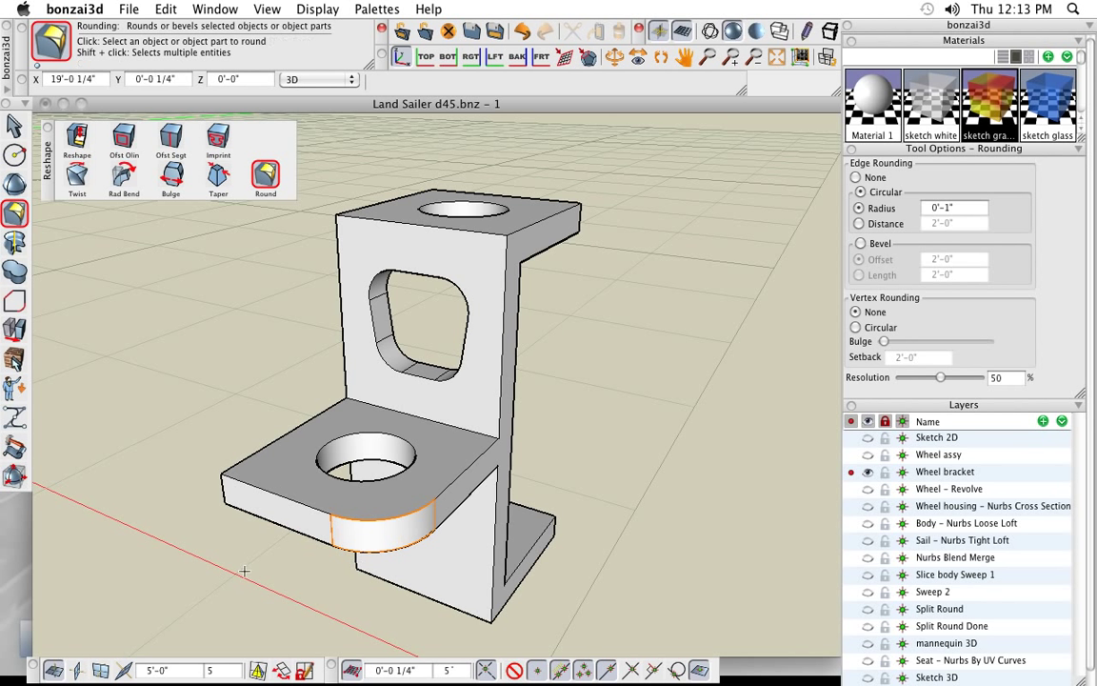
{"action": "left_click", "coordinate": [220, 484]}
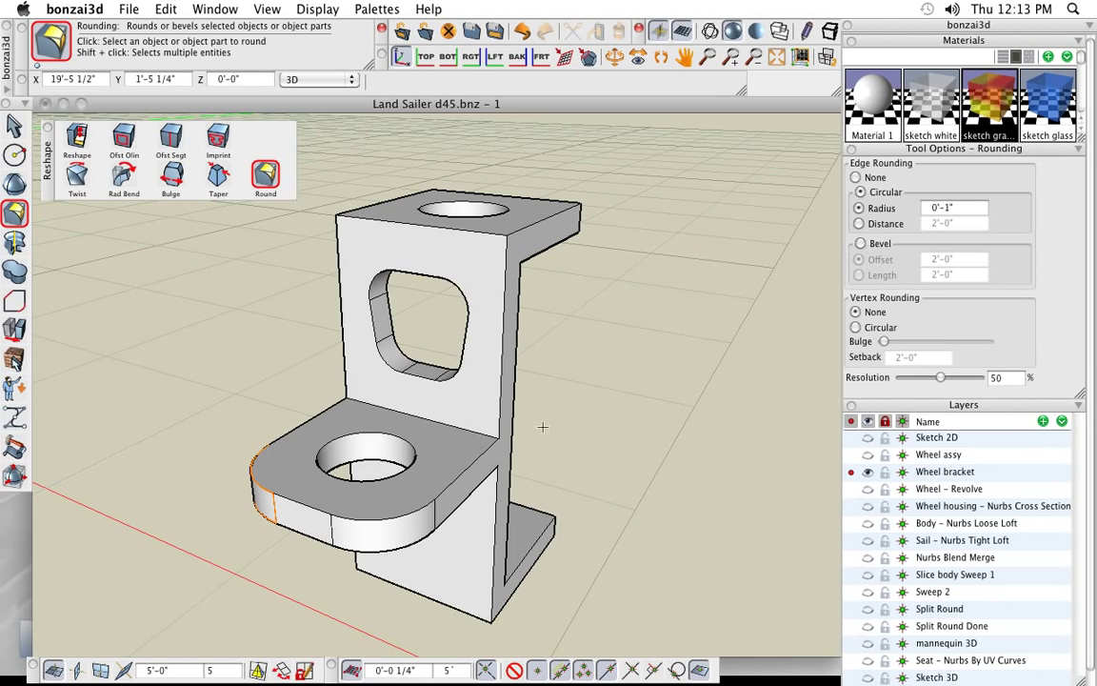
{"action": "scroll", "coordinate": [506, 399], "scroll_direction": "down", "scroll_amount": 2}
{"action": "mouse_move", "coordinate": [546, 562]}
{"action": "middle_mouse_down"}
{"action": "mouse_move", "coordinate": [620, 528]}
{"action": "mouse_move", "coordinate": [552, 529]}
{"action": "mouse_move", "coordinate": [557, 552]}
{"action": "middle_mouse_up"}
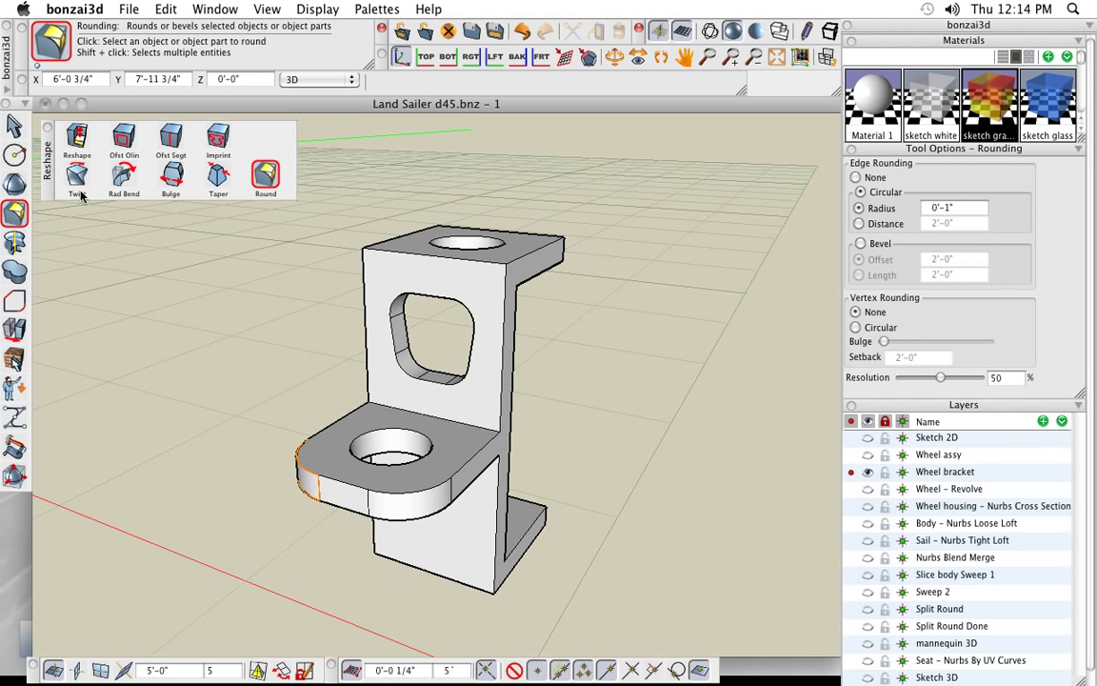
{"action": "middle_click_drag", "start_coordinate": [571, 416], "coordinate": [553, 433]}
{"action": "middle_click_drag", "start_coordinate": [583, 514], "coordinate": [563, 552]}
{"action": "left_click_drag", "start_coordinate": [564, 552], "coordinate": [653, 471]}
{"action": "key", "text": "r"}
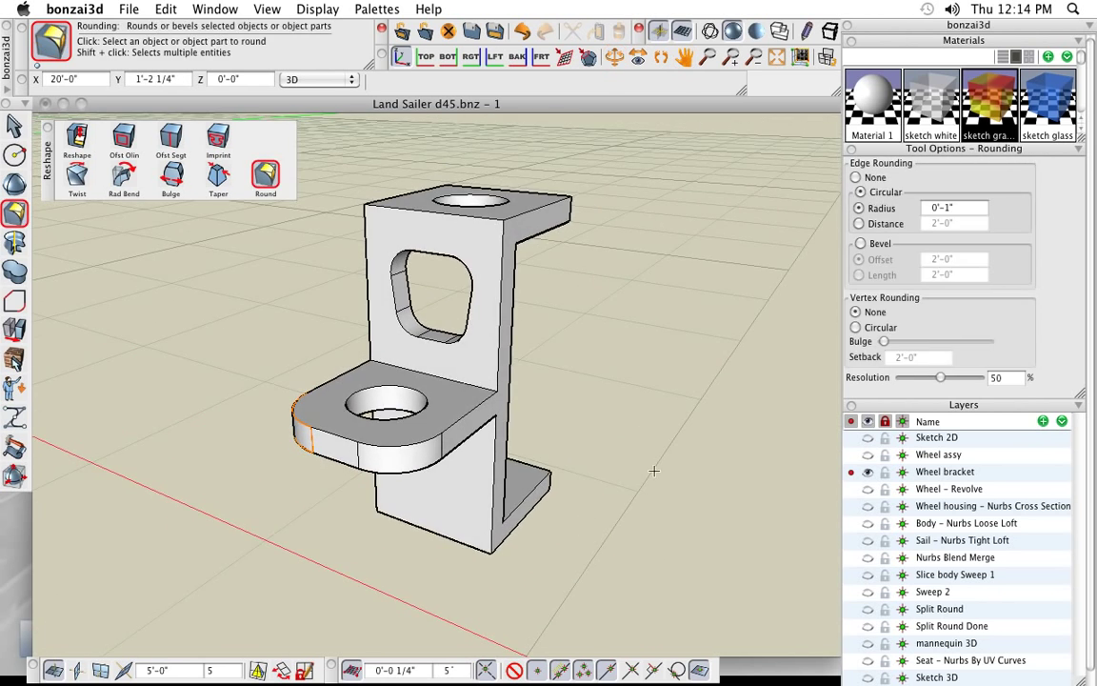
{"action": "scroll", "coordinate": [607, 511], "scroll_direction": "down", "scroll_amount": 2}
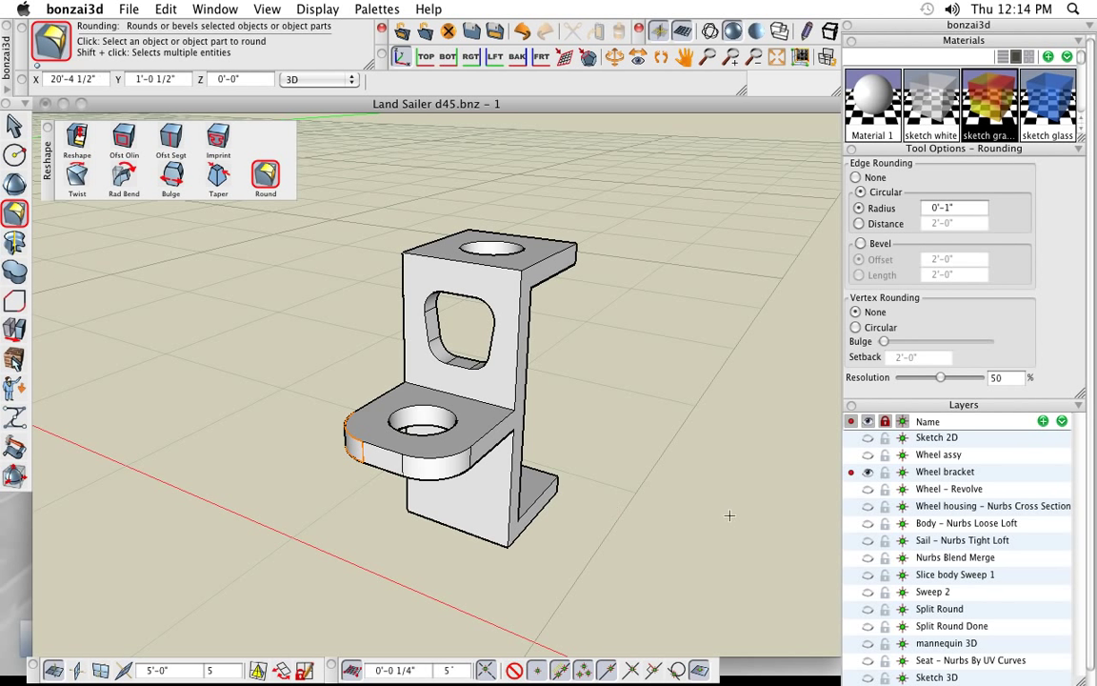
Step: Make the Wheel - Revolve layer active and hide the Wheel bracket layer
{"action": "left_click", "coordinate": [850, 489]}
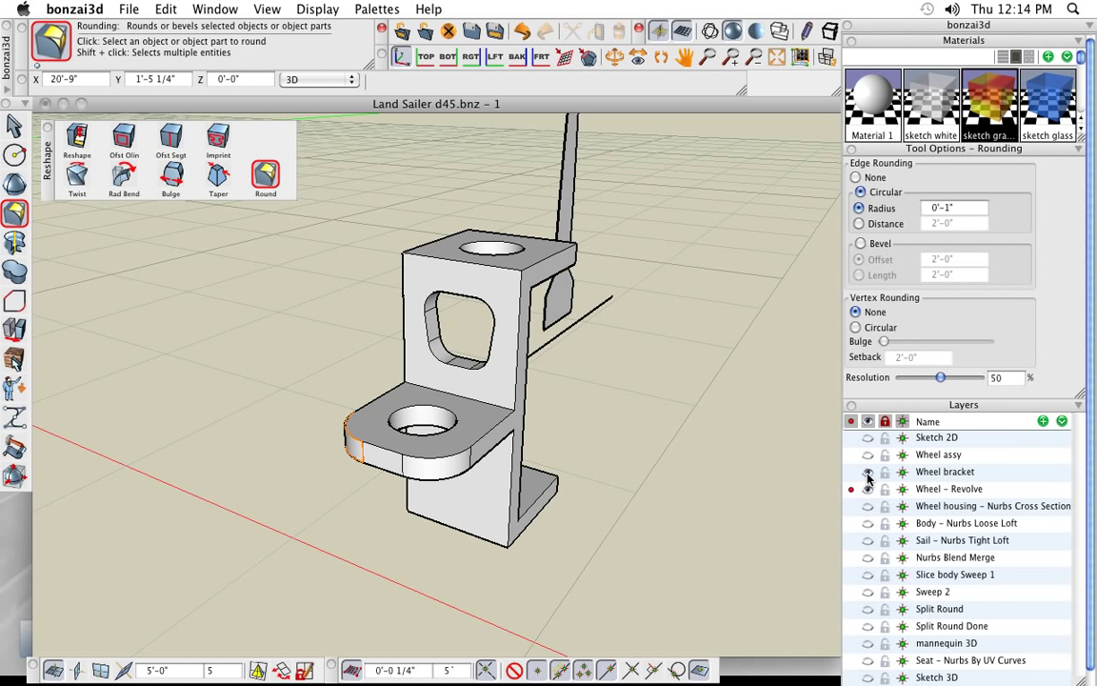
{"action": "left_click", "coordinate": [867, 471]}
{"action": "scroll", "coordinate": [492, 433], "scroll_direction": "down", "scroll_amount": 3}
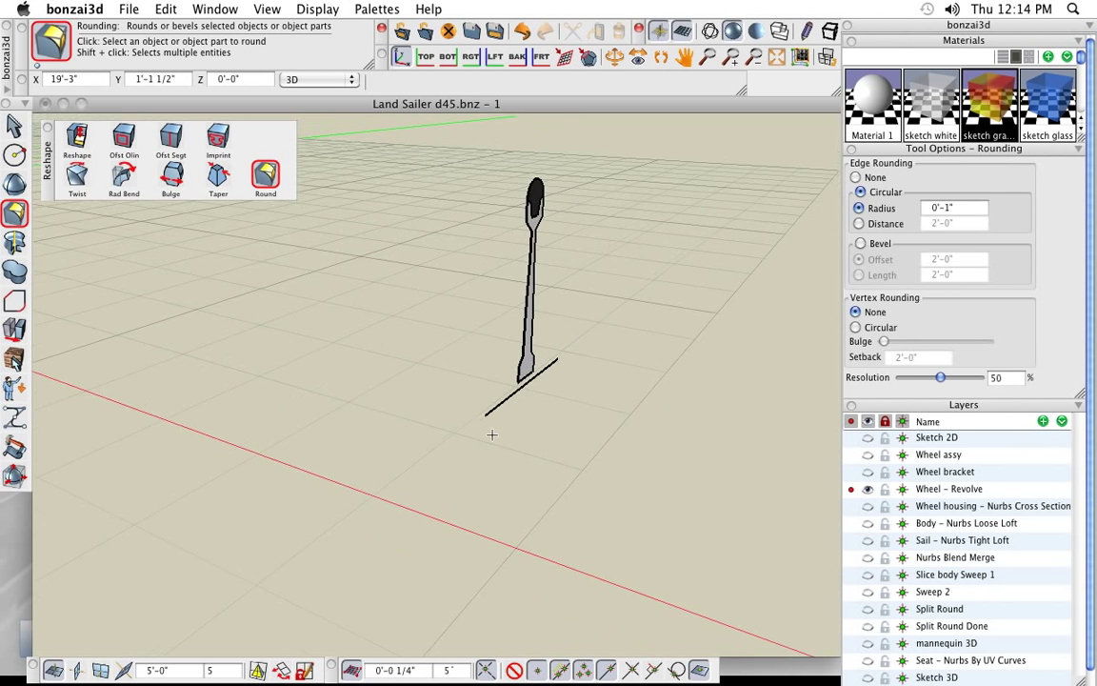
{"action": "middle_click_drag", "start_coordinate": [537, 438], "coordinate": [423, 481]}
{"action": "key", "text": "r"}
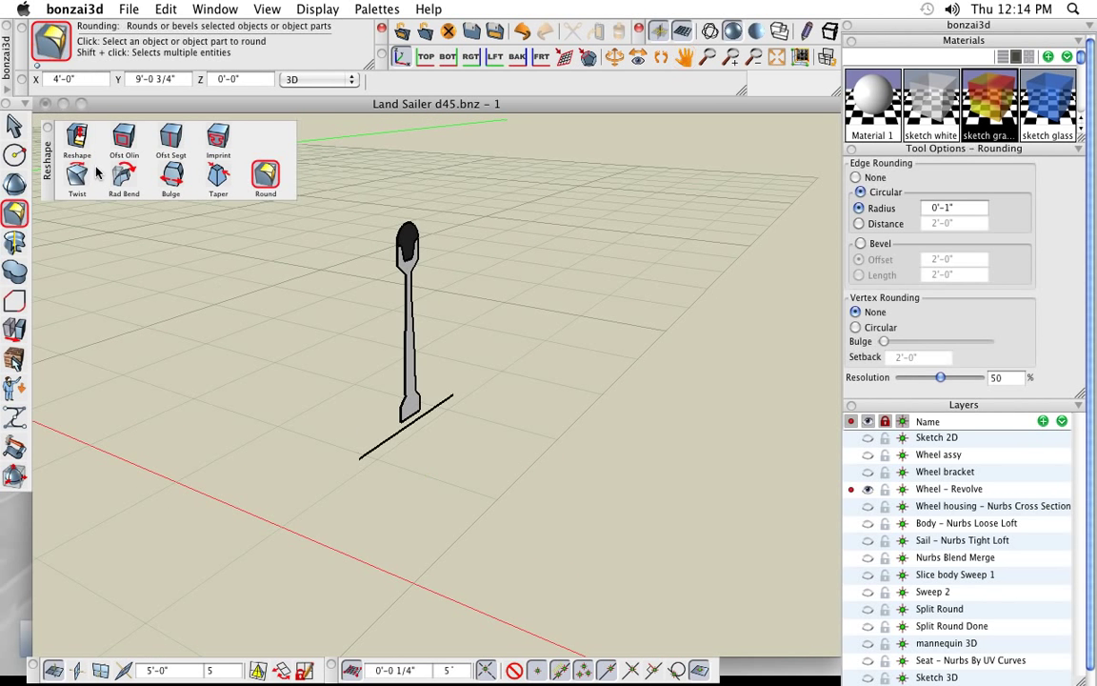
Step: Revolve the grey wheel profile a continuous 360° clockwise around the axle line, with caps
{"action": "left_click", "coordinate": [48, 127]}
{"action": "mouse_move", "coordinate": [15, 238]}
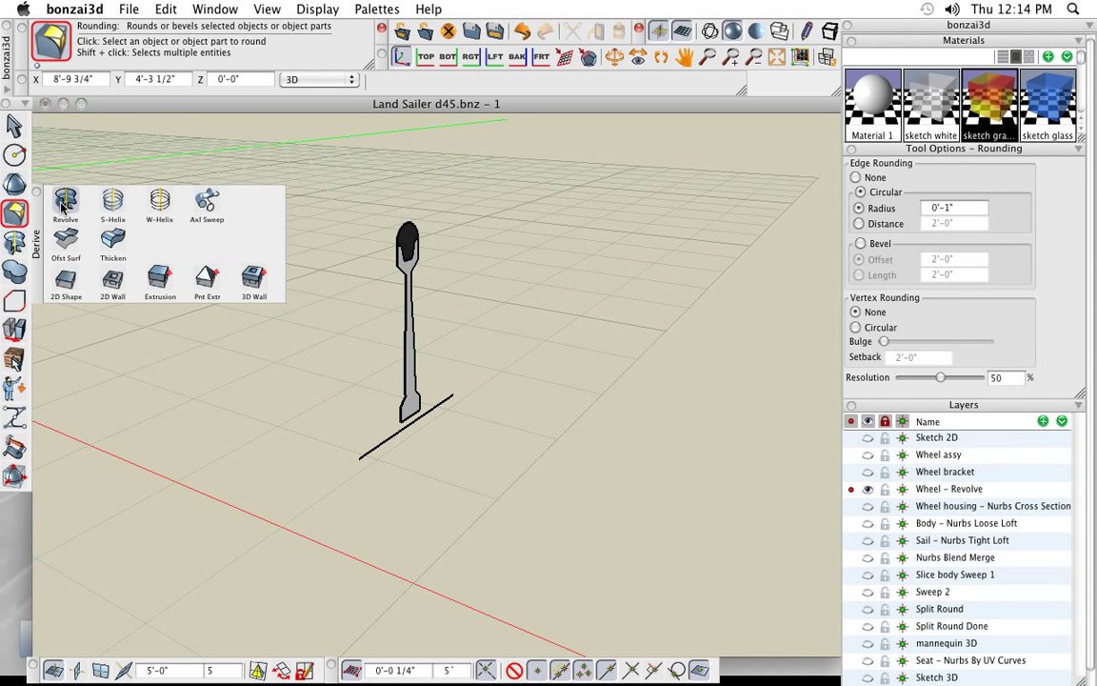
{"action": "left_click", "coordinate": [64, 203]}
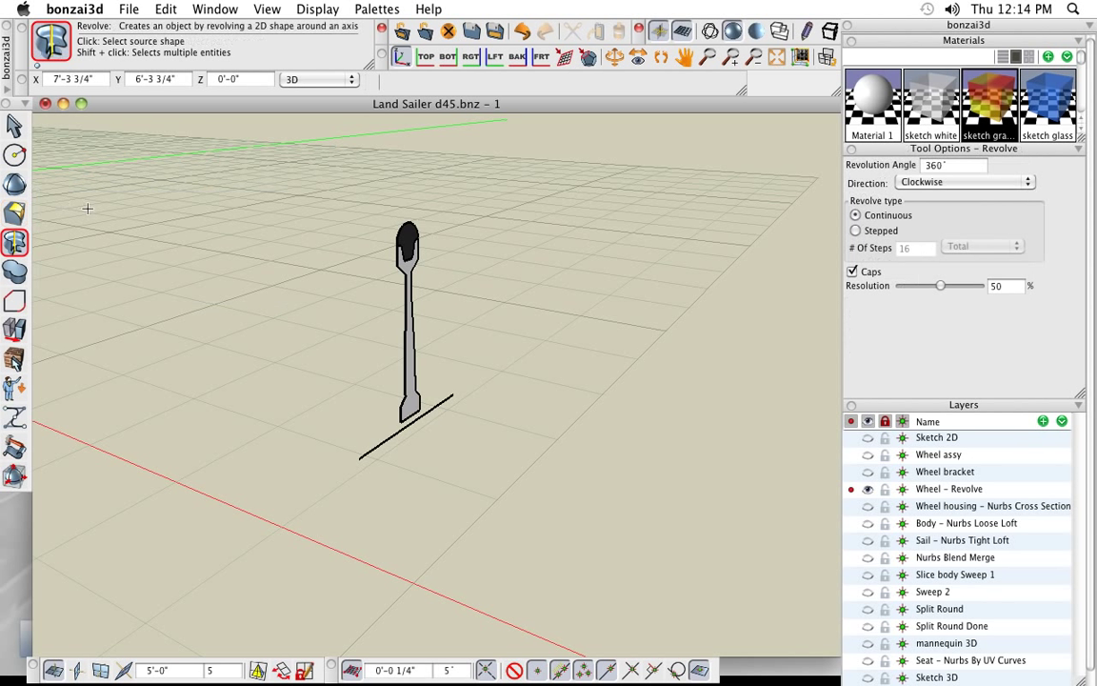
{"action": "left_click", "coordinate": [411, 381]}
{"action": "left_click", "coordinate": [441, 403]}
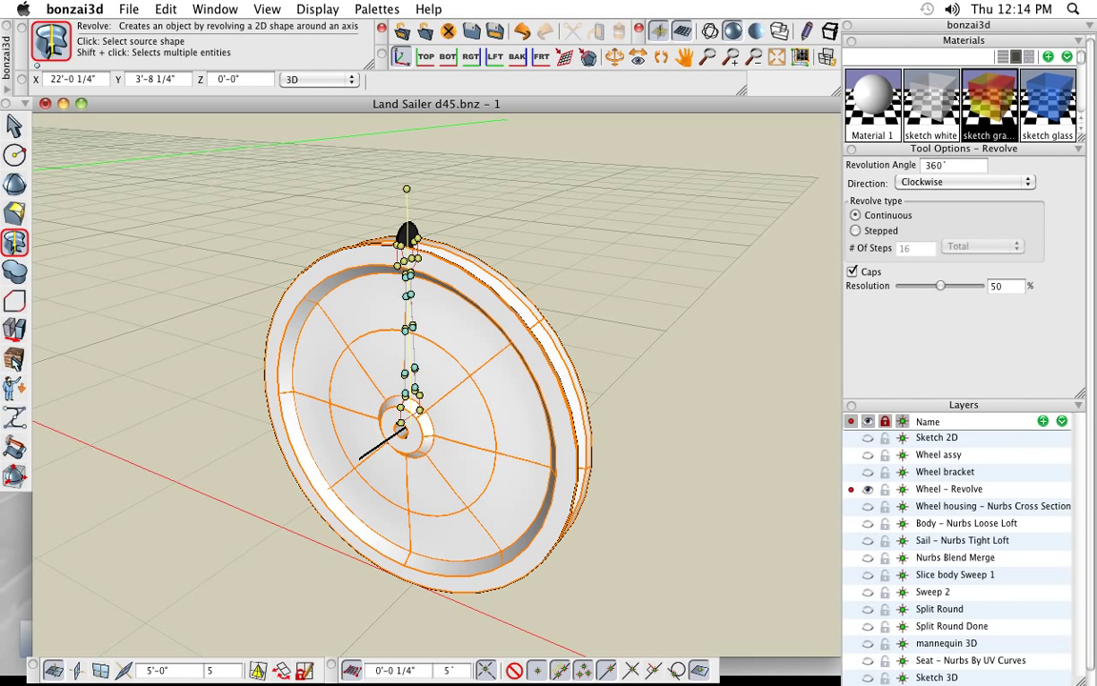
Step: Select the revolved wheel and show its editing controls
{"action": "key", "text": "super+Tab"}
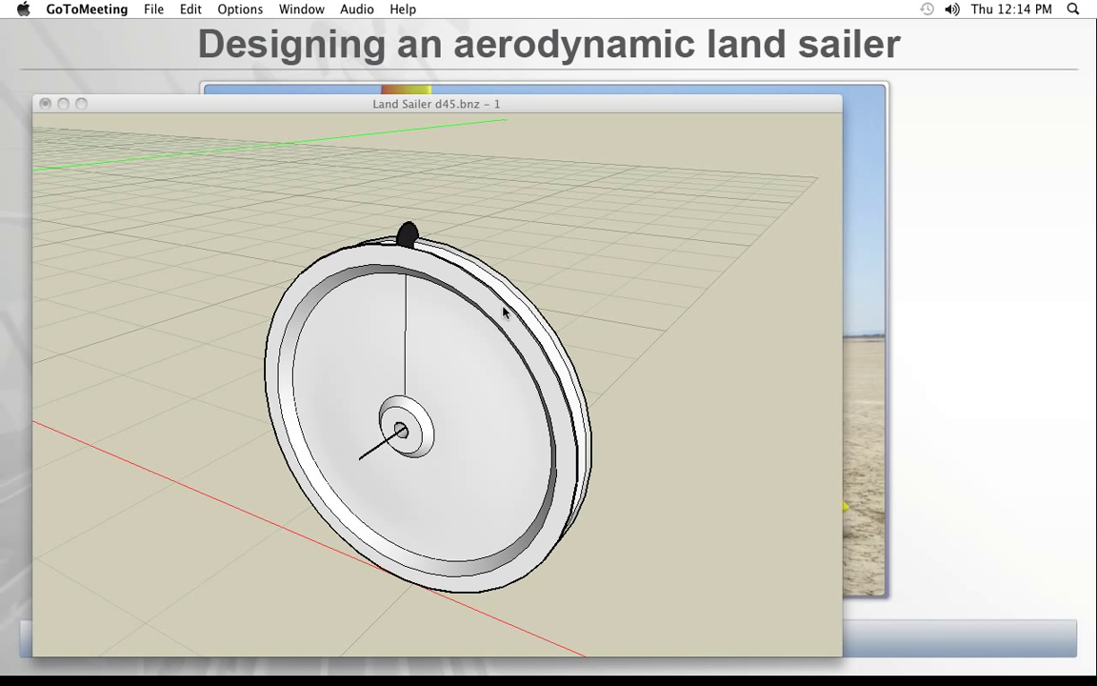
{"action": "left_click", "coordinate": [169, 214]}
{"action": "left_click", "coordinate": [15, 126]}
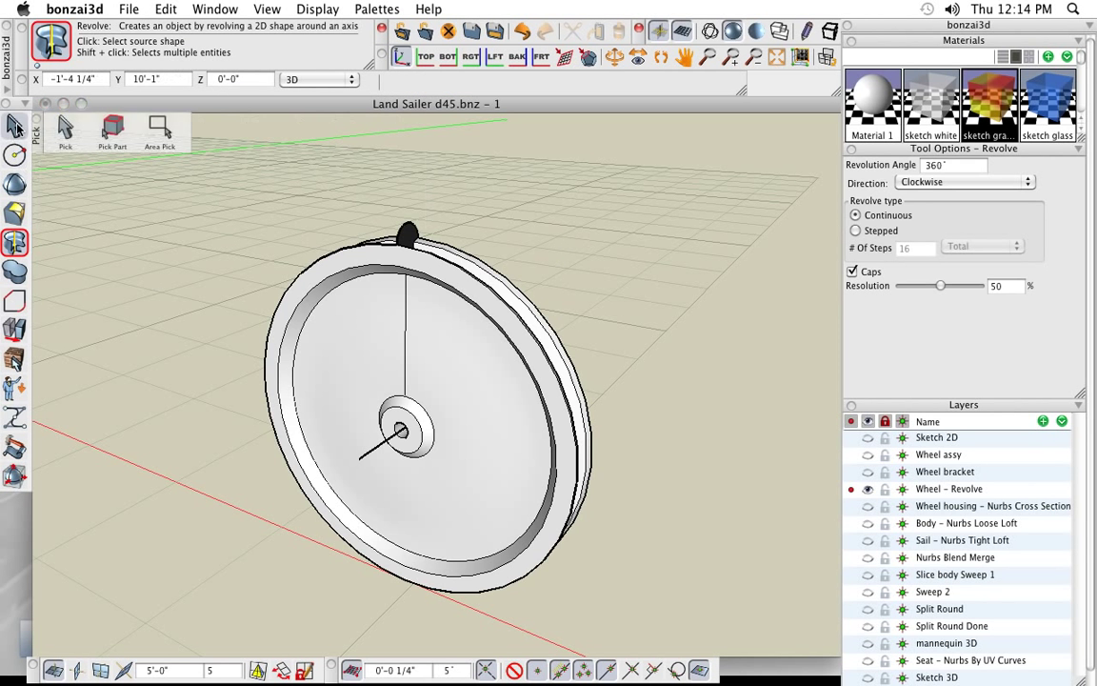
{"action": "left_click", "coordinate": [464, 378]}
{"action": "right_click", "coordinate": [464, 378]}
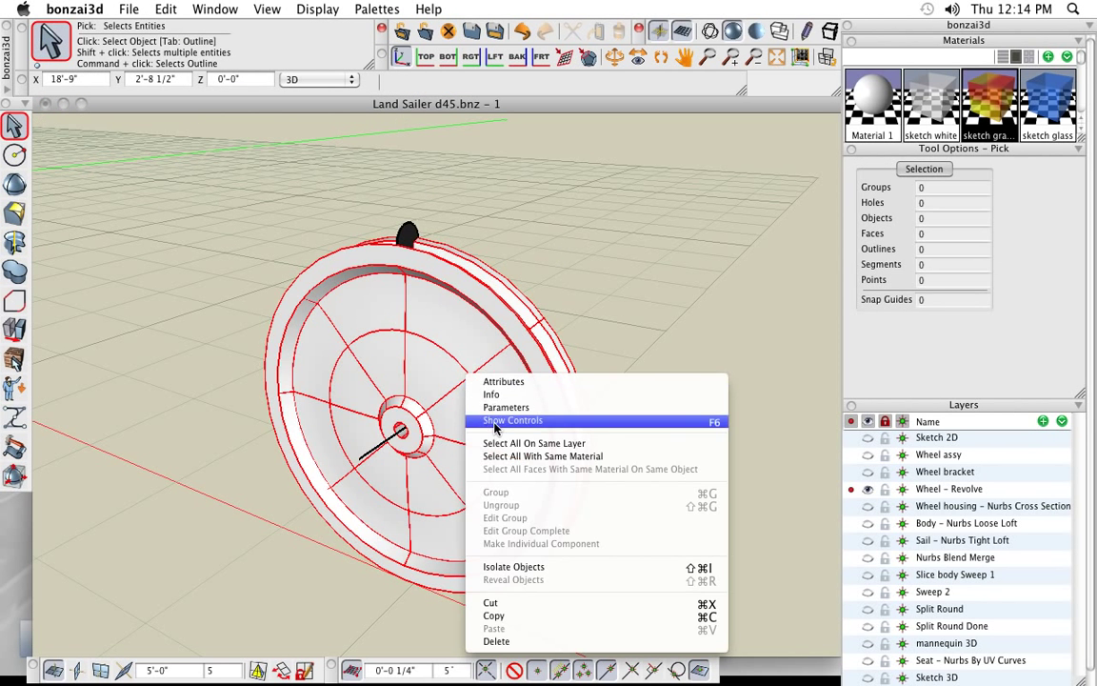
{"action": "left_click", "coordinate": [476, 420]}
Step: Reduce the wheel's revolution angle to leave an open wedge, and pull a mid-height profile control point outward to bulge the disc
{"action": "left_click", "coordinate": [407, 190]}
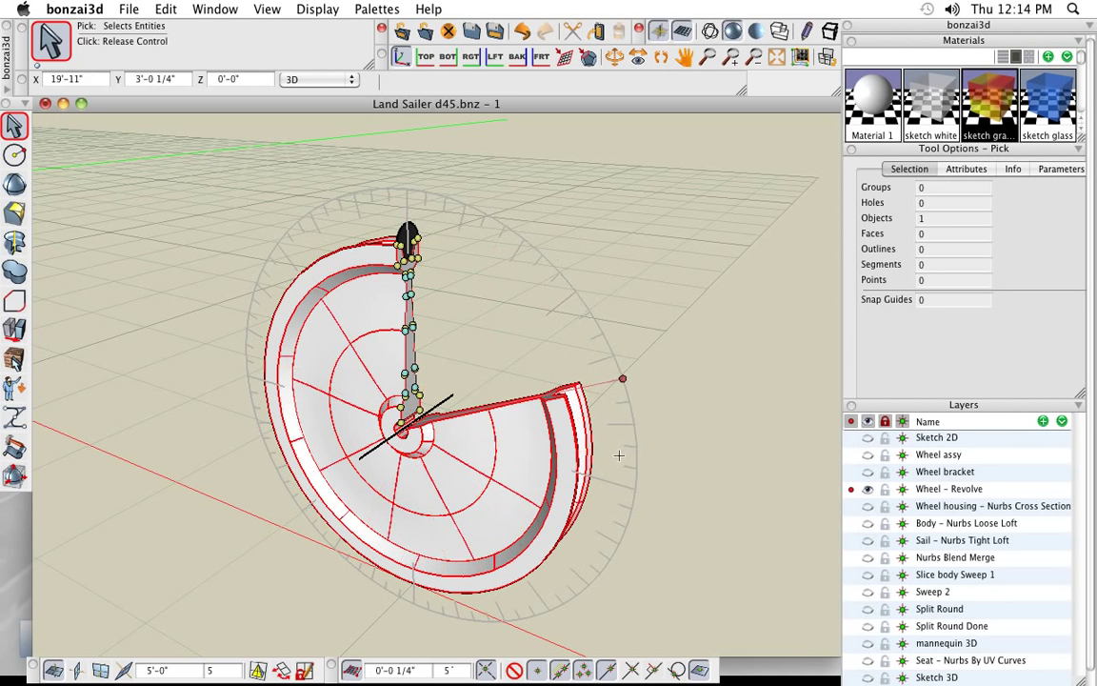
{"action": "left_click", "coordinate": [635, 489]}
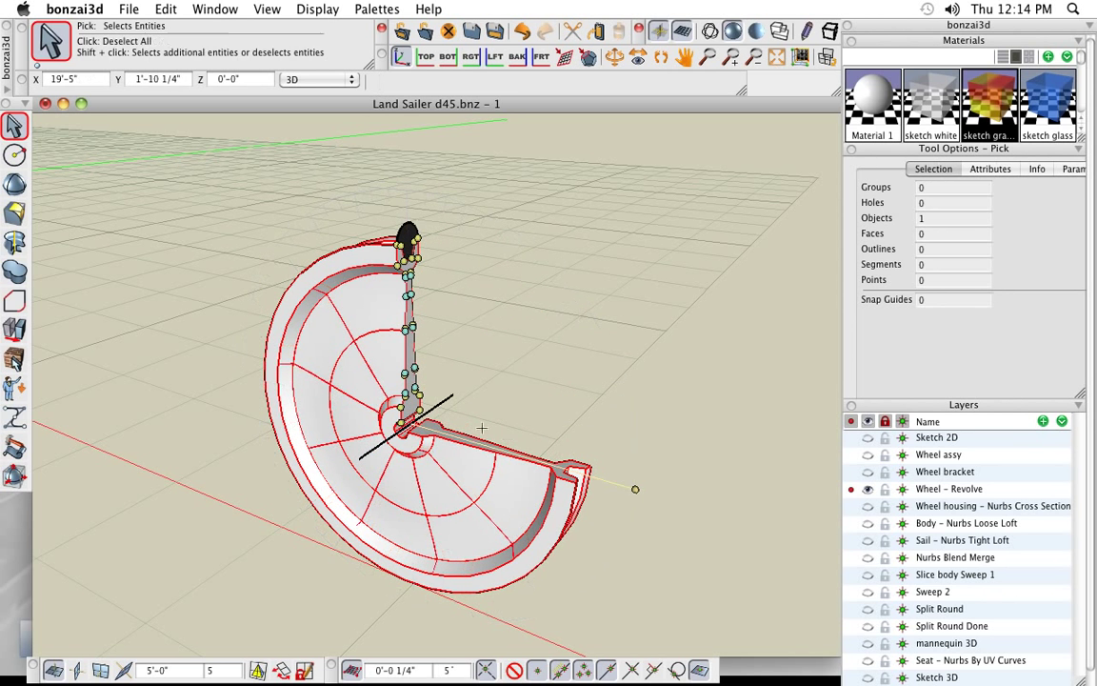
{"action": "left_click", "coordinate": [408, 328]}
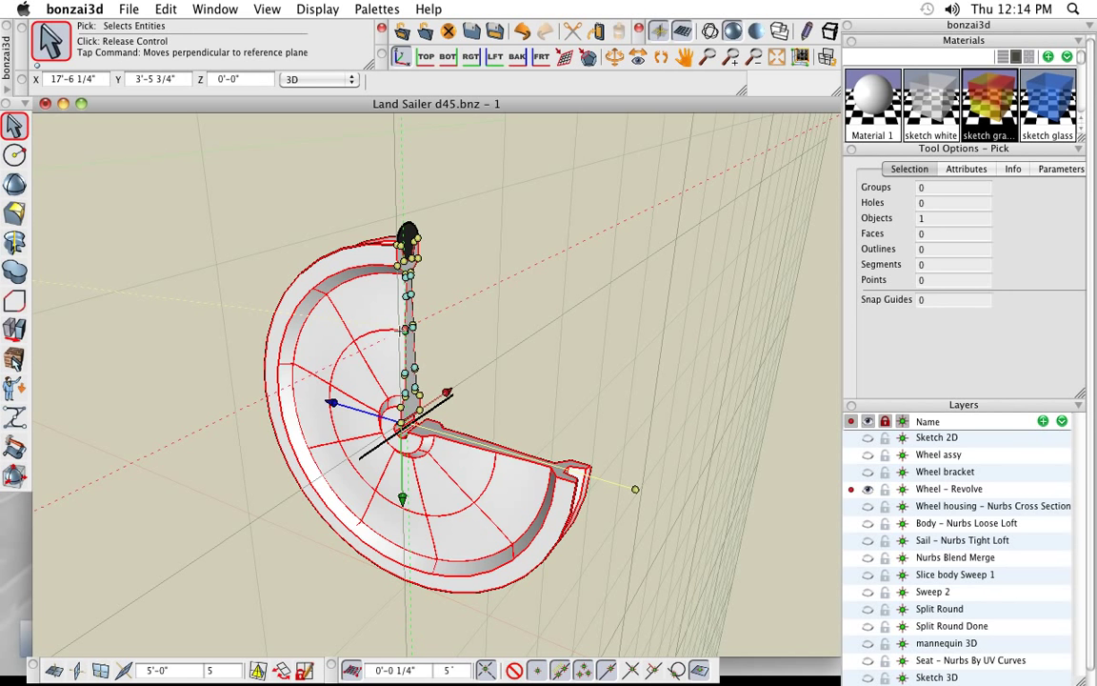
{"action": "left_click", "coordinate": [380, 342]}
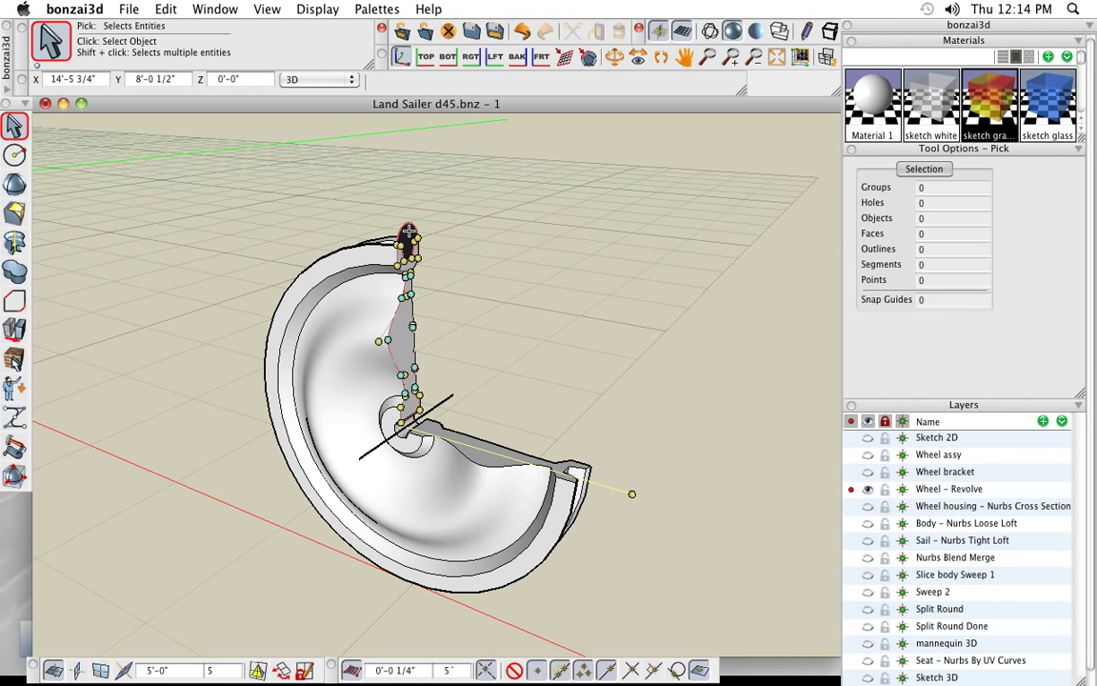
Step: Revolve the black tire profile a continuous 360° clockwise around the axle line
{"action": "left_click", "coordinate": [21, 240]}
{"action": "left_click", "coordinate": [408, 243]}
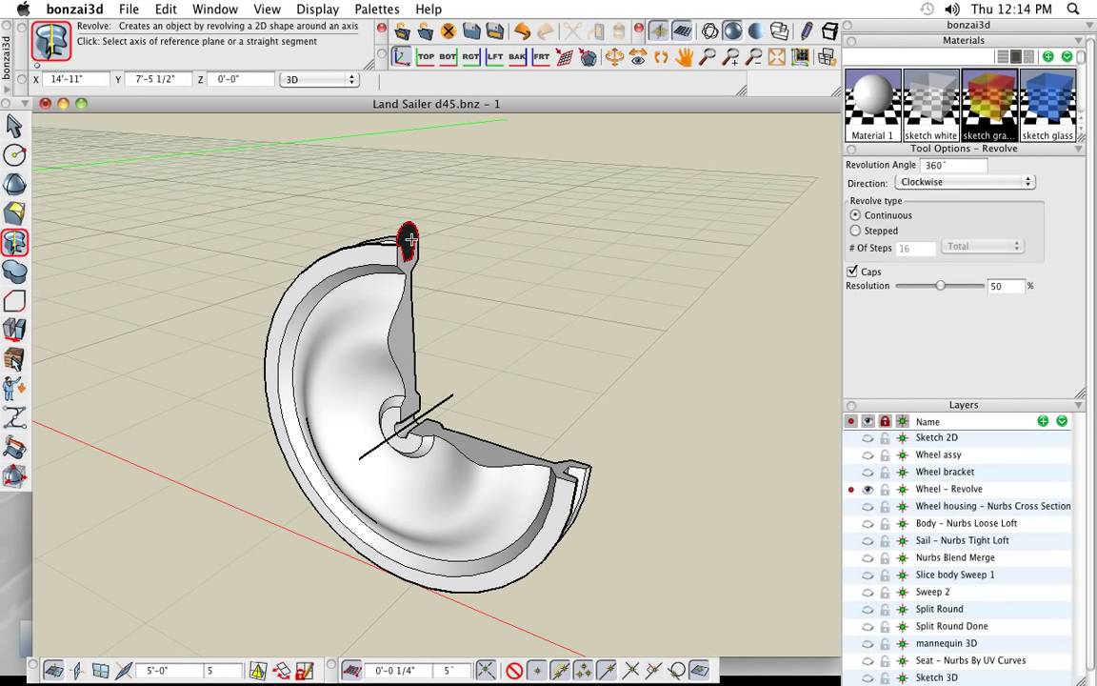
{"action": "left_click", "coordinate": [448, 396]}
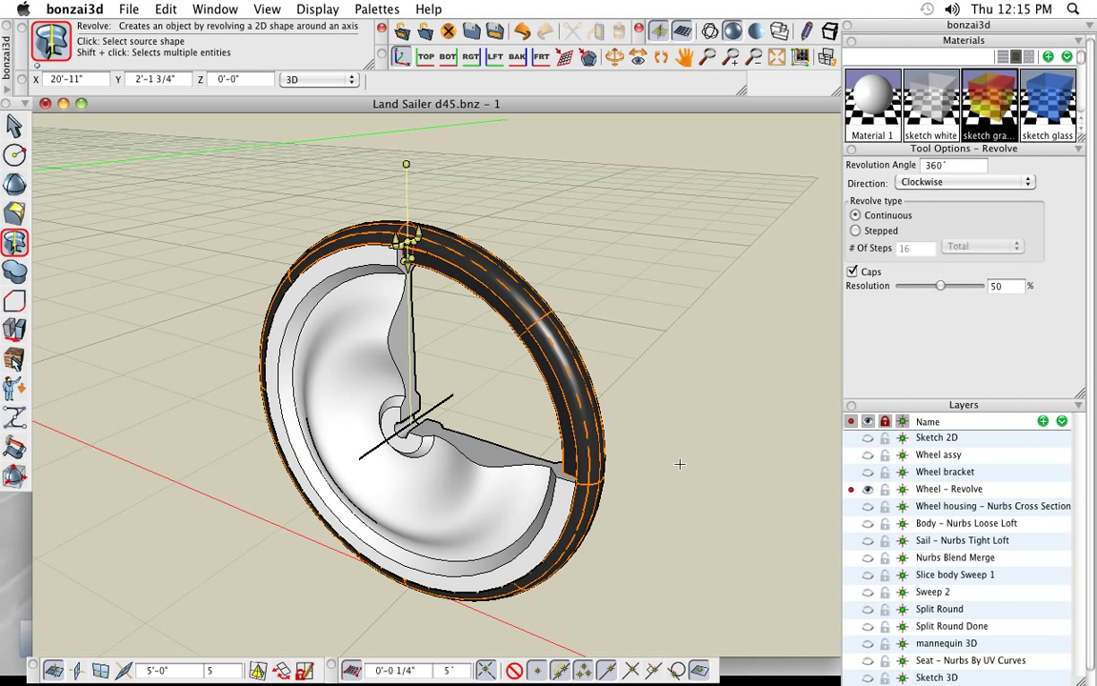
Step: Make the Wheel housing - Nurbs Cross Section layer active and visible, and hide the Wheel - Revolve layer
{"action": "left_click", "coordinate": [868, 505]}
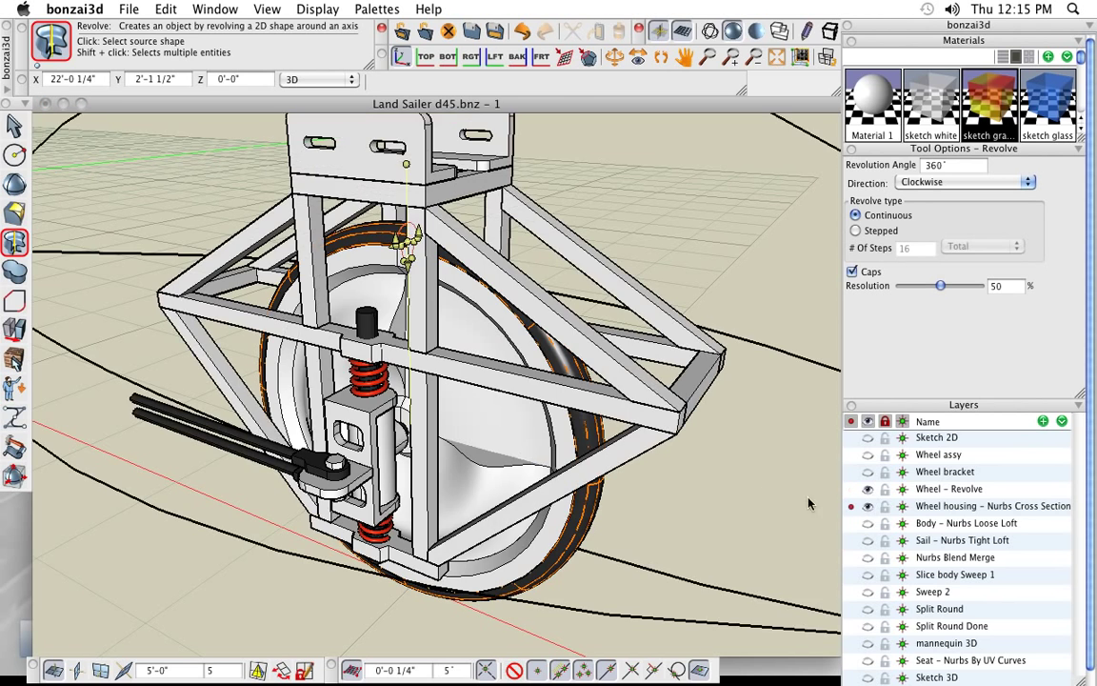
{"action": "scroll", "coordinate": [374, 389], "scroll_direction": "down", "scroll_amount": 5}
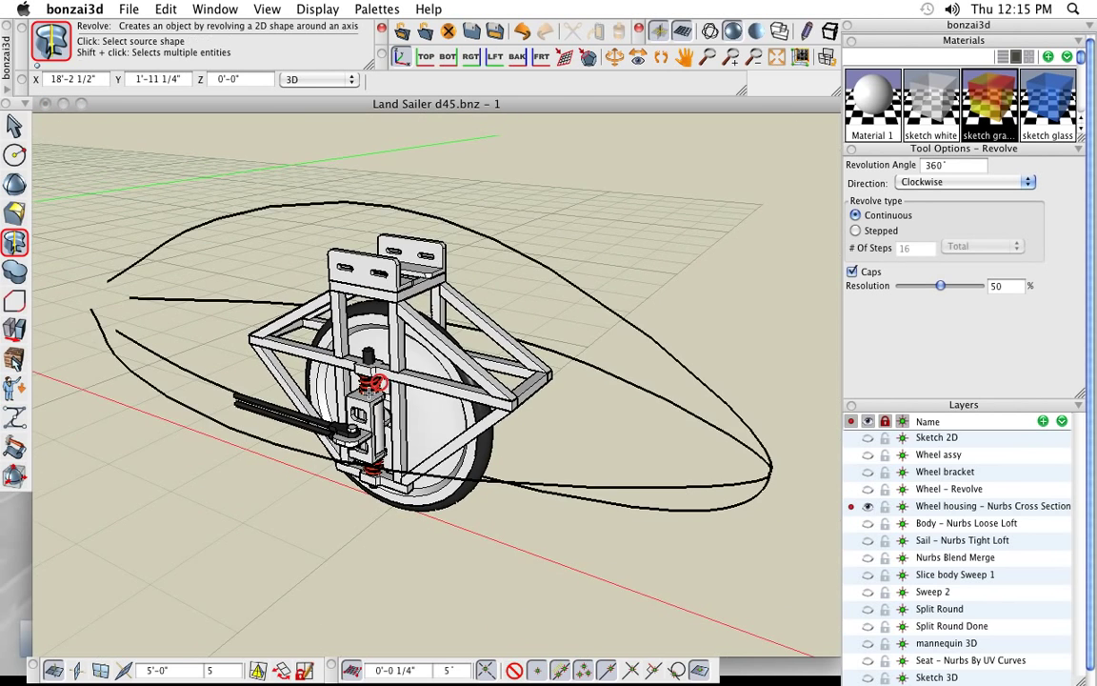
{"action": "middle_click_drag", "start_coordinate": [493, 532], "coordinate": [170, 506]}
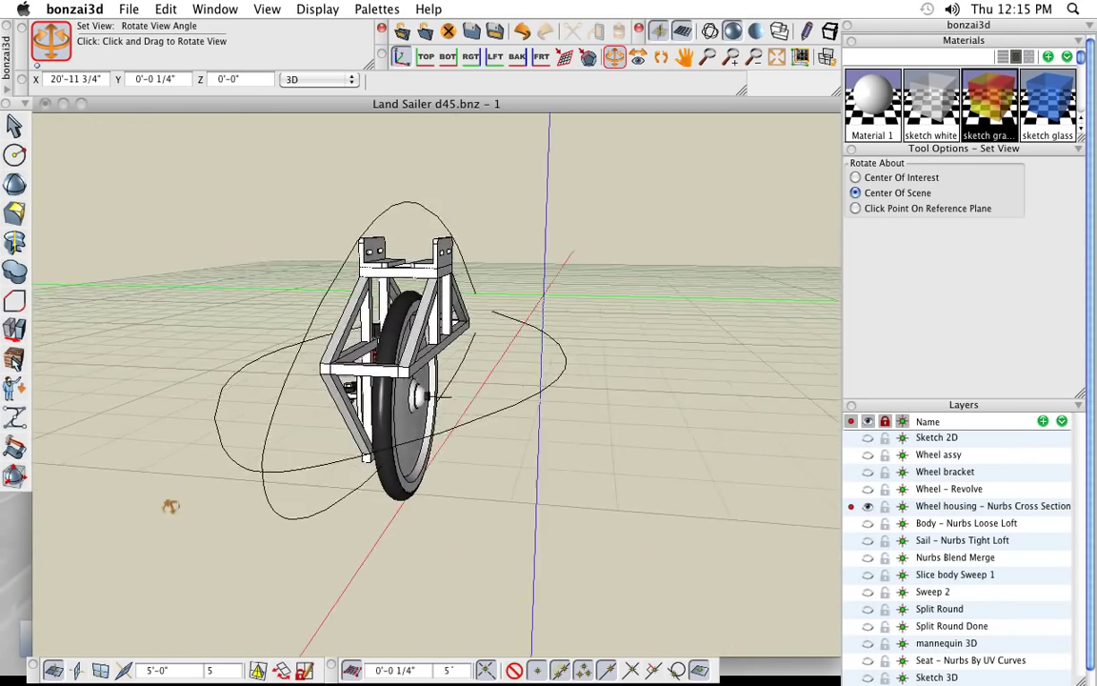
{"action": "left_click_drag", "start_coordinate": [170, 506], "coordinate": [522, 529]}
{"action": "key", "text": "Escape"}
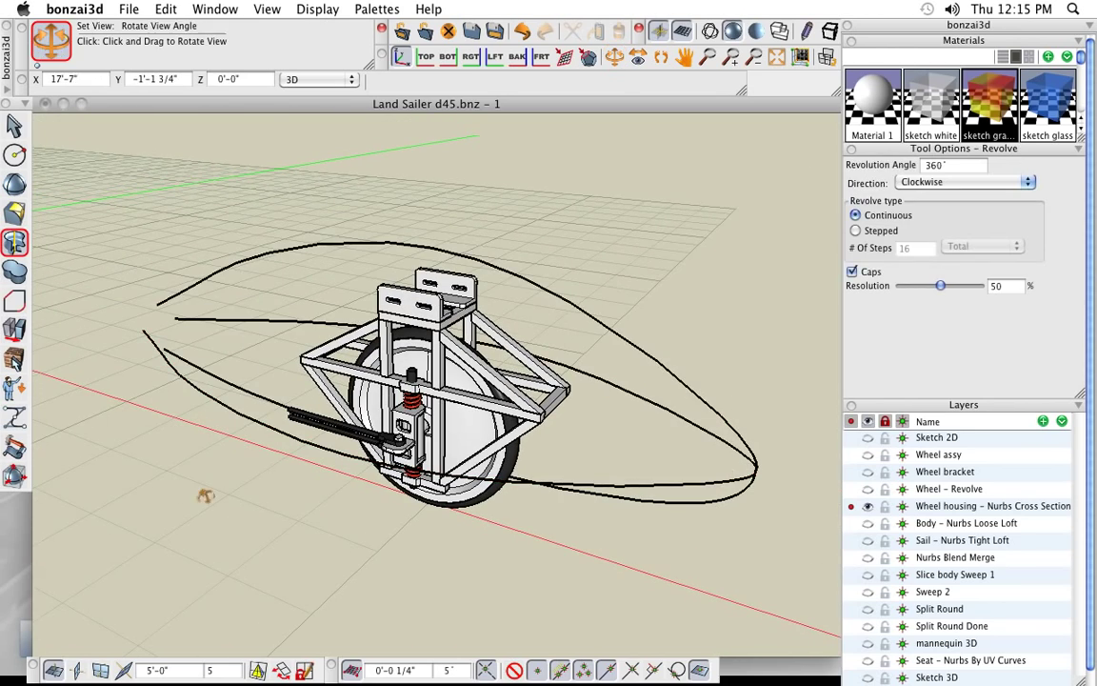
{"action": "middle_click_drag", "start_coordinate": [205, 497], "coordinate": [311, 463]}
{"action": "left_click_drag", "start_coordinate": [311, 463], "coordinate": [202, 477]}
{"action": "key", "text": "Escape"}
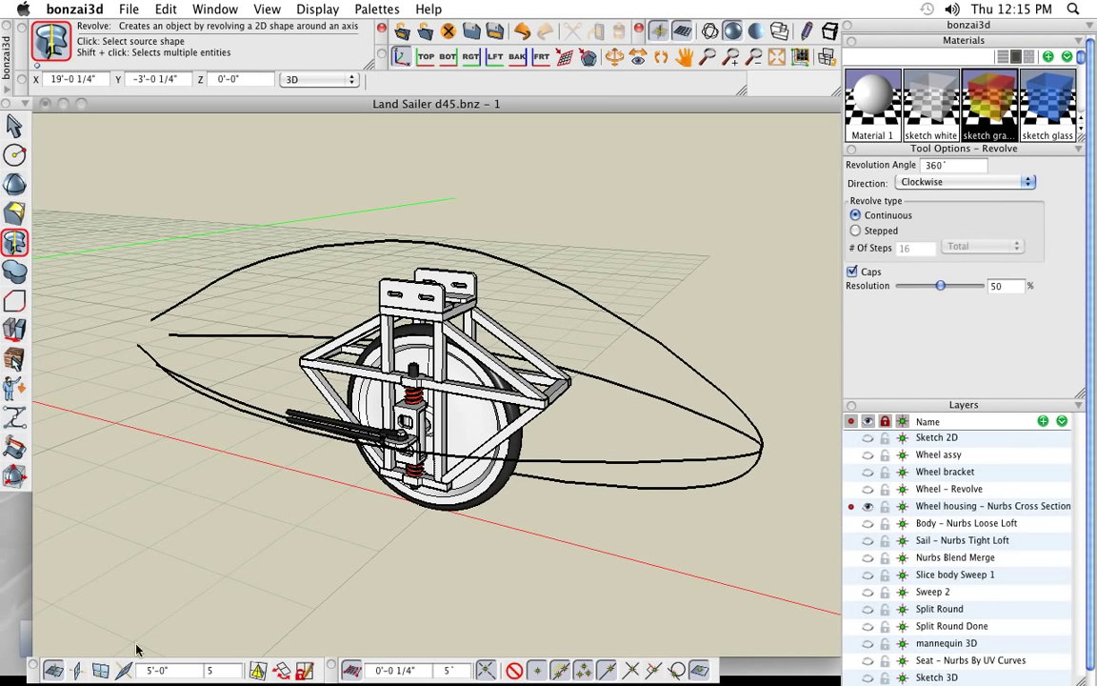
Step: Create 10 Nurbz cross sections from the four wheel housing profile curves, spaced along the red axis
{"action": "left_click", "coordinate": [14, 446]}
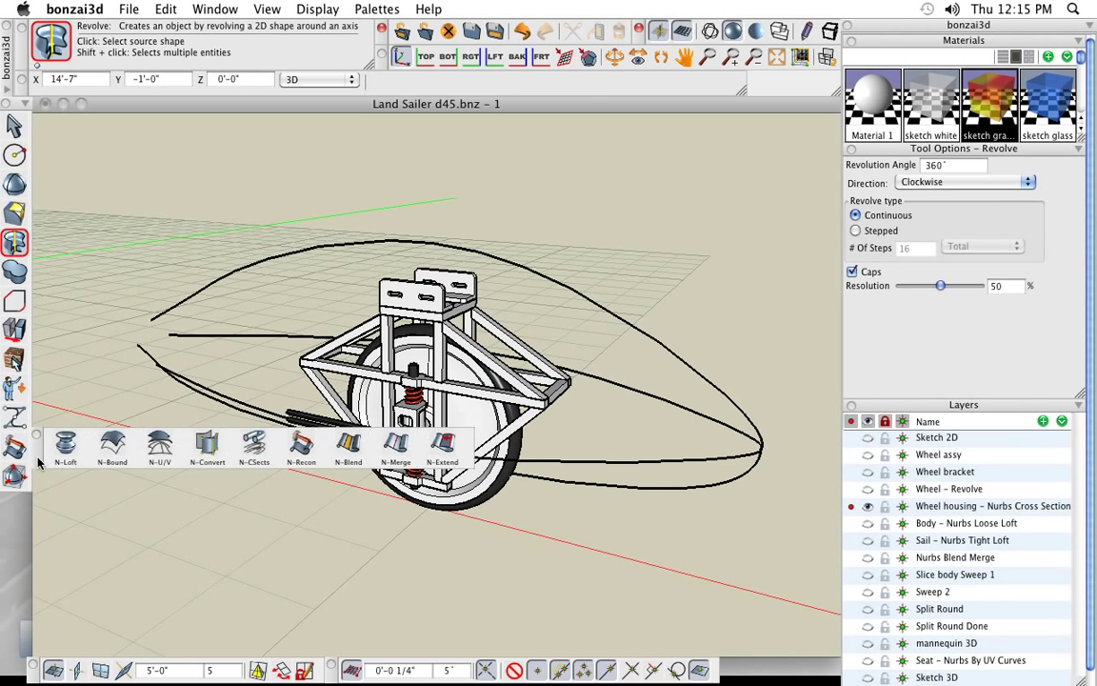
{"action": "left_click_drag", "start_coordinate": [38, 462], "coordinate": [36, 582]}
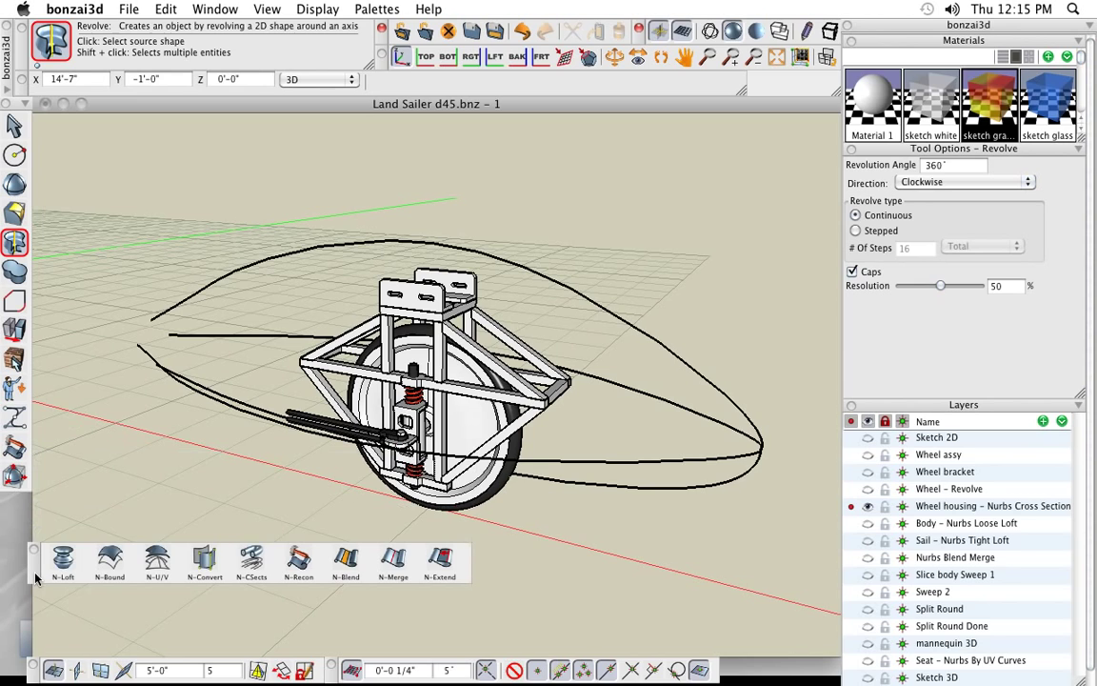
{"action": "left_click", "coordinate": [250, 564]}
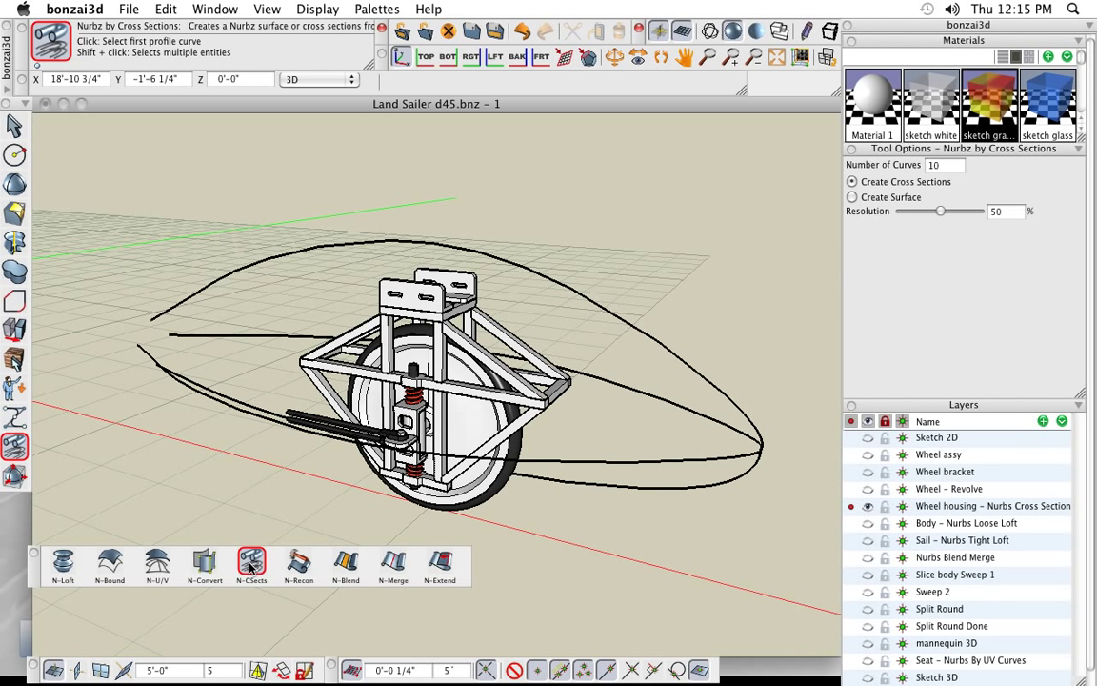
{"action": "left_click", "coordinate": [634, 486]}
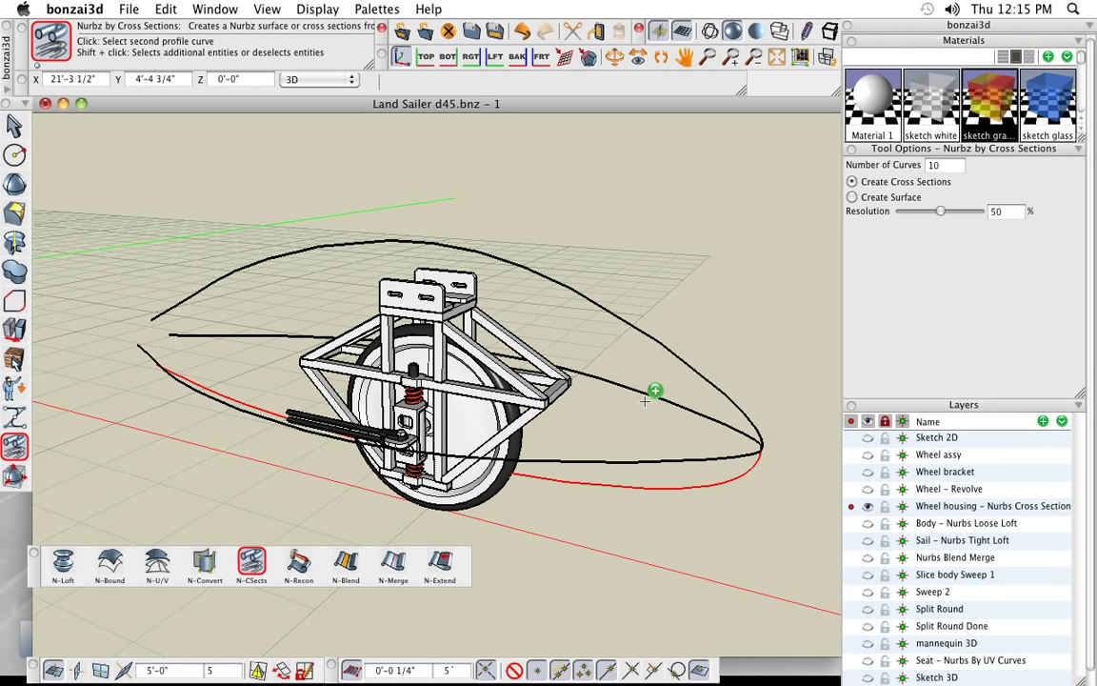
{"action": "left_click", "coordinate": [646, 393]}
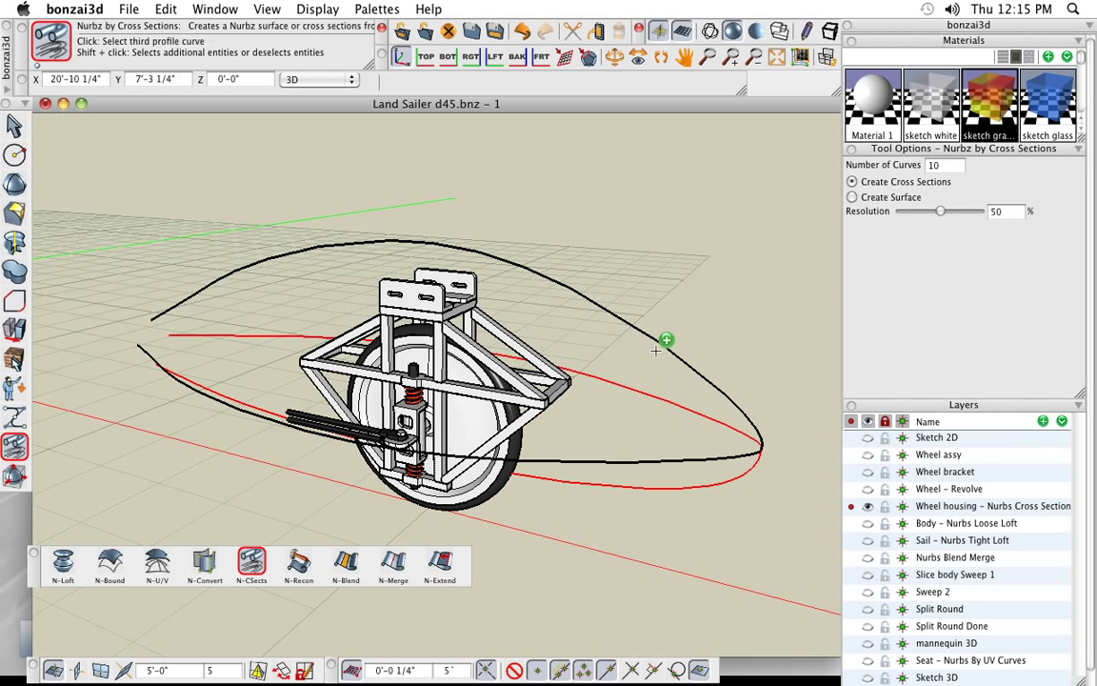
{"action": "left_click", "coordinate": [654, 343]}
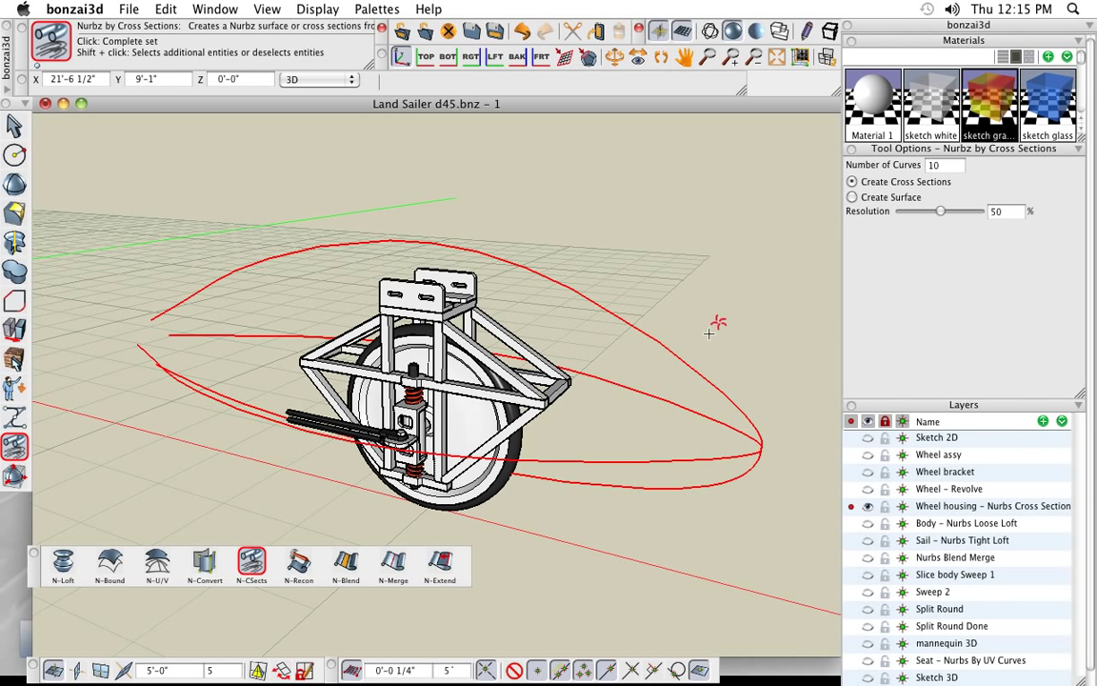
{"action": "left_click", "coordinate": [710, 331]}
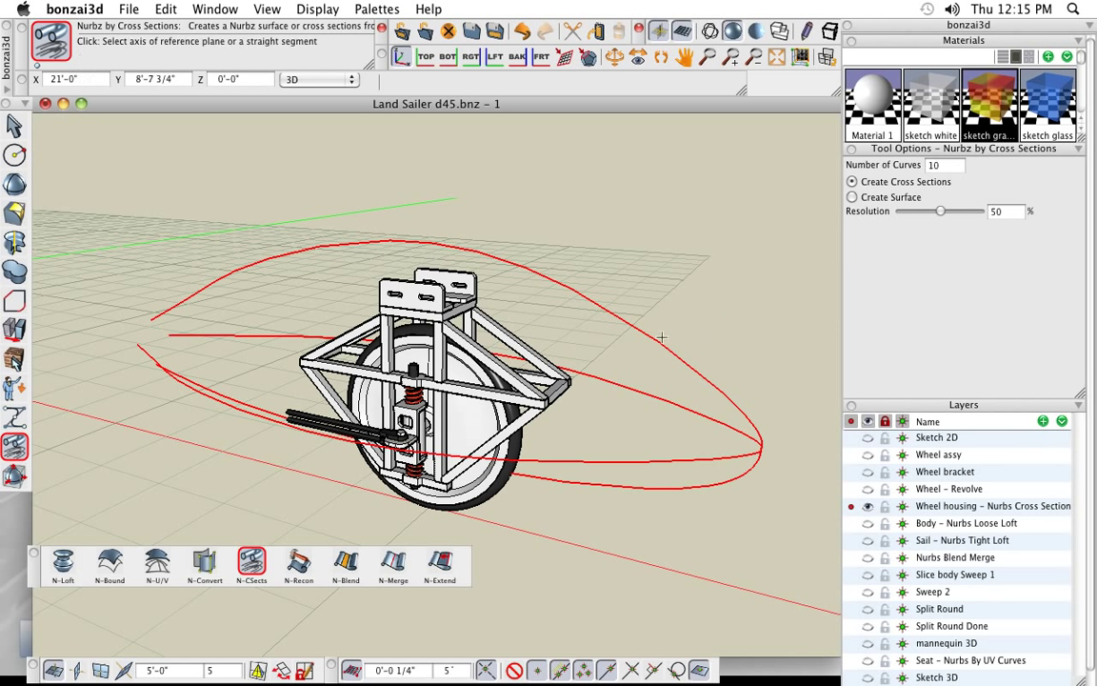
{"action": "left_click", "coordinate": [473, 394]}
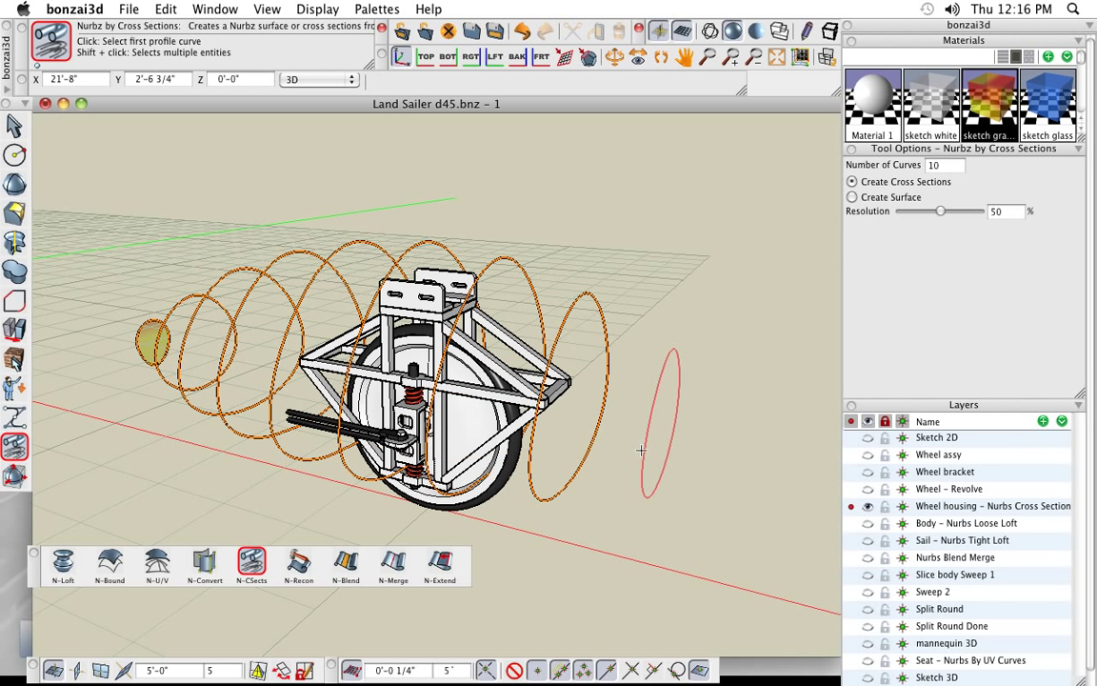
Step: Switch the housing's Nurbz result from cross sections to a surface and apply Material 1 to it
{"action": "mouse_move", "coordinate": [498, 605]}
{"action": "middle_mouse_down"}
{"action": "mouse_move", "coordinate": [644, 590]}
{"action": "mouse_move", "coordinate": [756, 516]}
{"action": "mouse_move", "coordinate": [629, 571]}
{"action": "mouse_move", "coordinate": [511, 590]}
{"action": "mouse_move", "coordinate": [512, 600]}
{"action": "middle_mouse_up"}
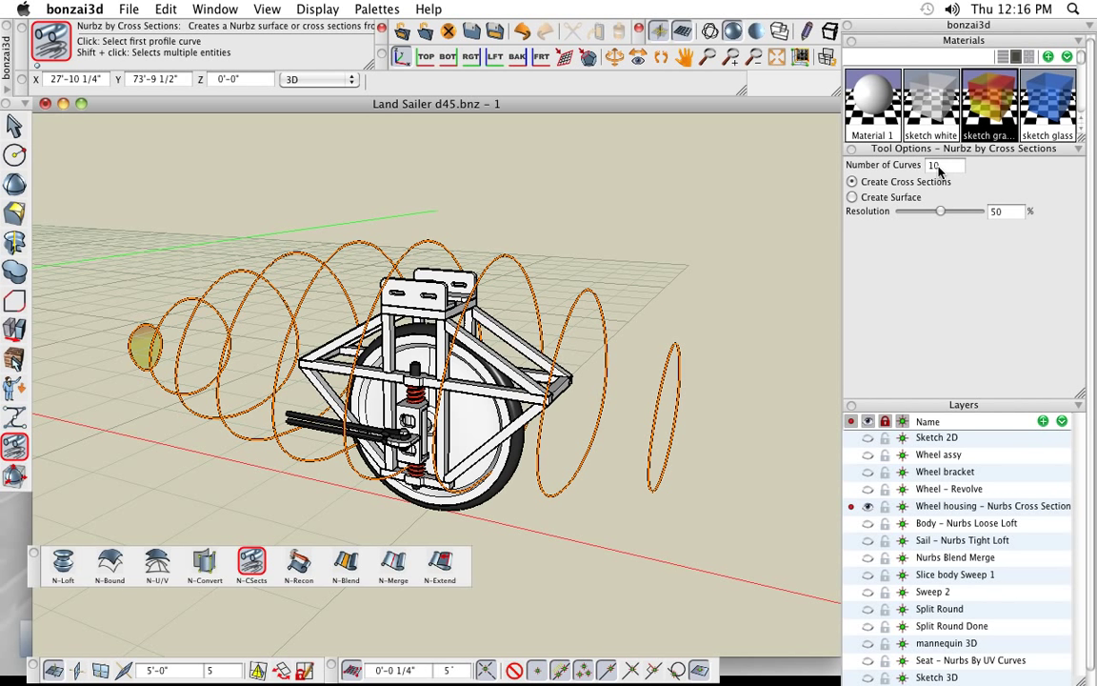
{"action": "left_click", "coordinate": [874, 200]}
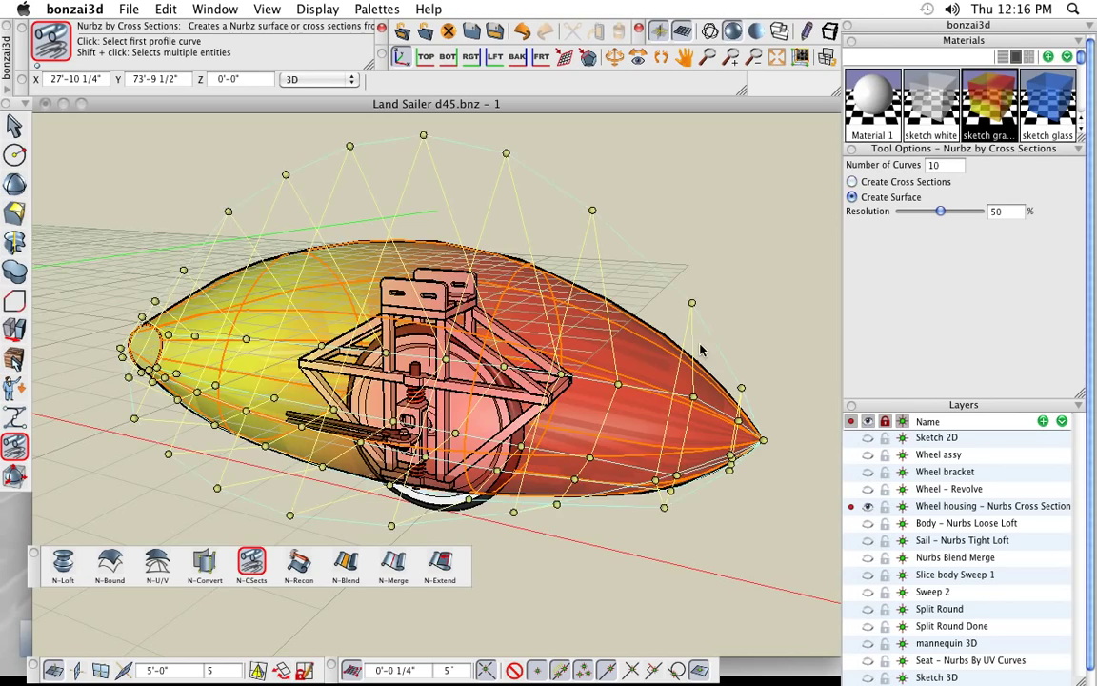
{"action": "middle_click_drag", "start_coordinate": [591, 570], "coordinate": [809, 340]}
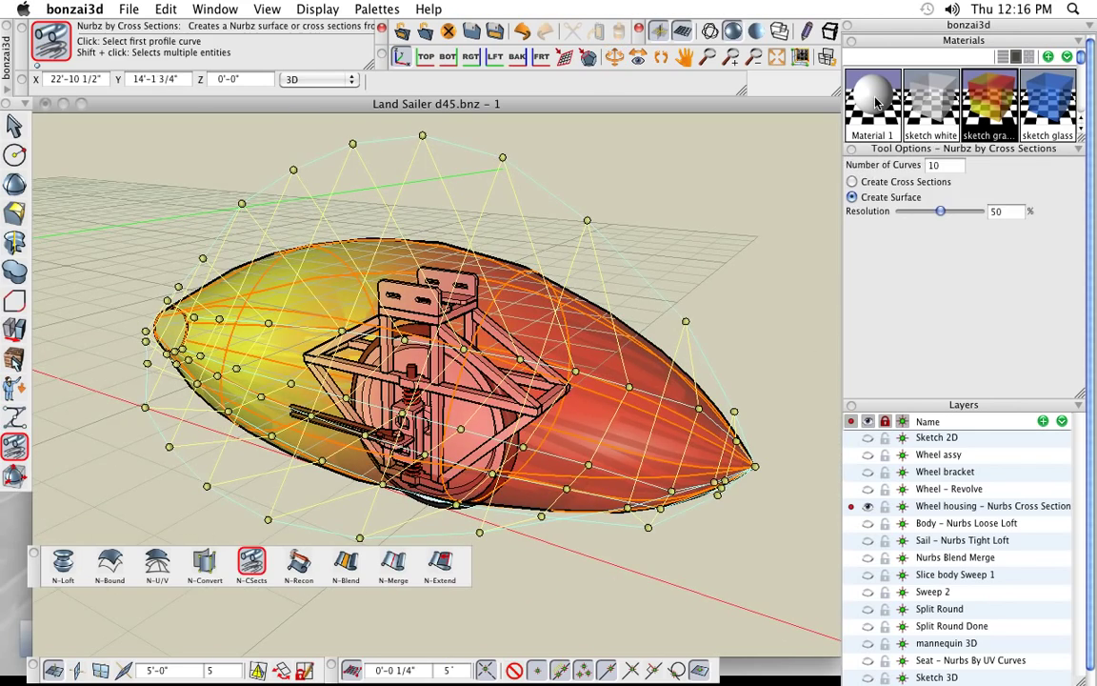
{"action": "left_click_drag", "start_coordinate": [877, 102], "coordinate": [588, 330]}
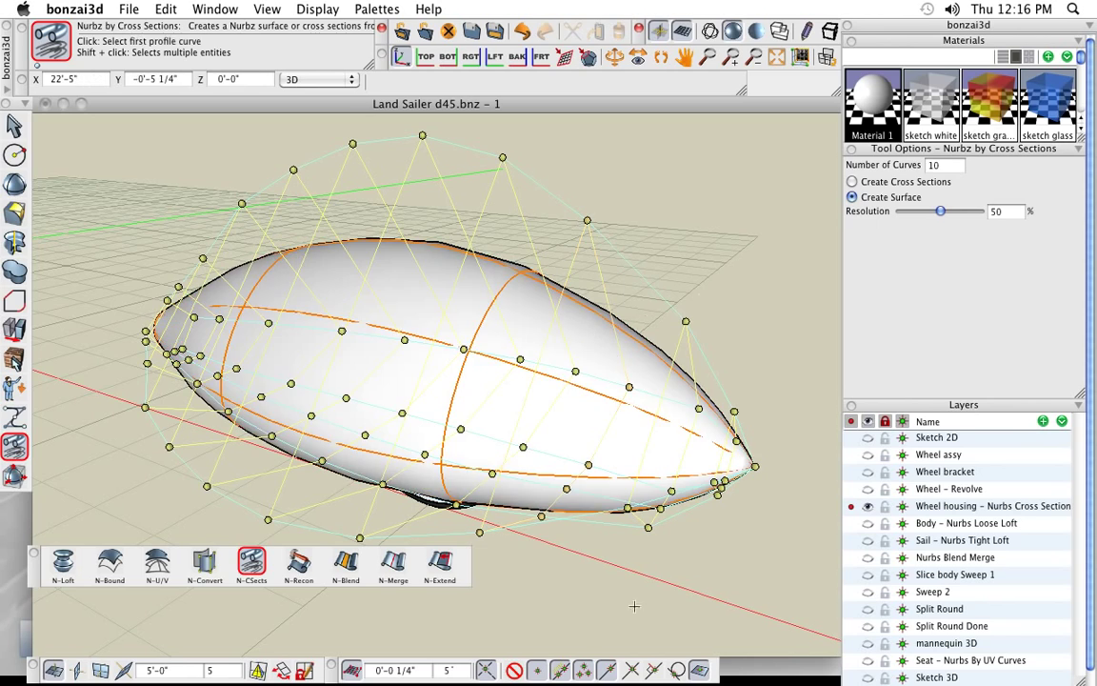
Step: Lower the middle control point of the housing surface's uppermost row slightly, moving it perpendicular to the reference plane
{"action": "middle_click_drag", "start_coordinate": [635, 606], "coordinate": [688, 591]}
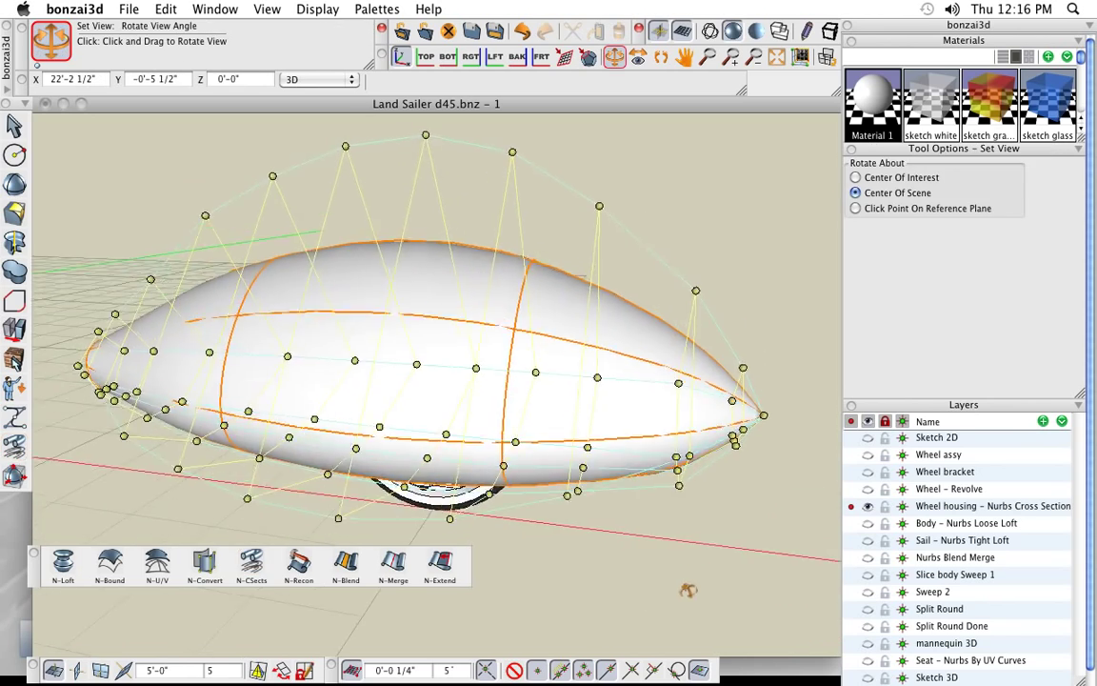
{"action": "mouse_move", "coordinate": [688, 590]}
{"action": "left_mouse_down"}
{"action": "mouse_move", "coordinate": [625, 593]}
{"action": "mouse_move", "coordinate": [669, 596]}
{"action": "left_mouse_up"}
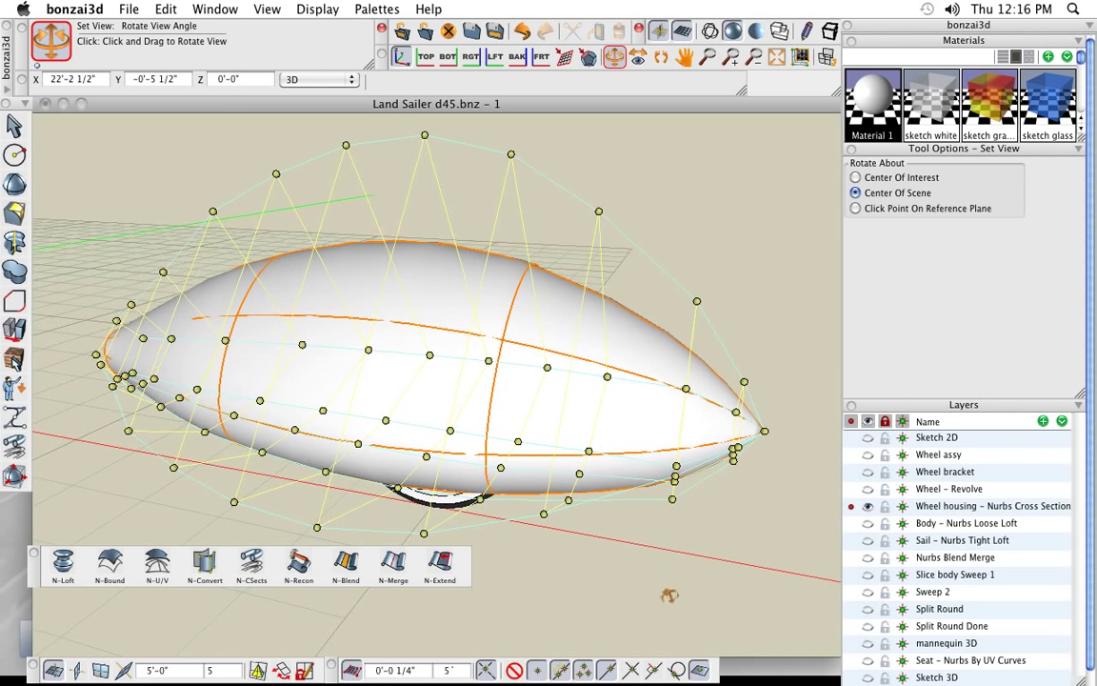
{"action": "left_click", "coordinate": [251, 562]}
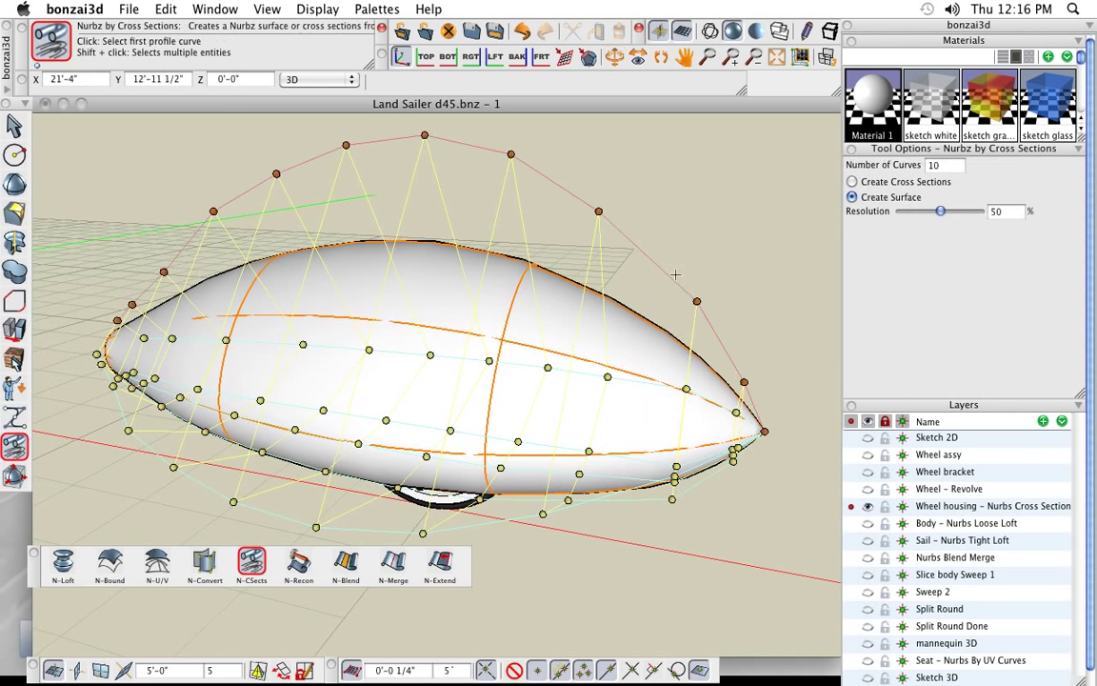
{"action": "left_click", "coordinate": [426, 136]}
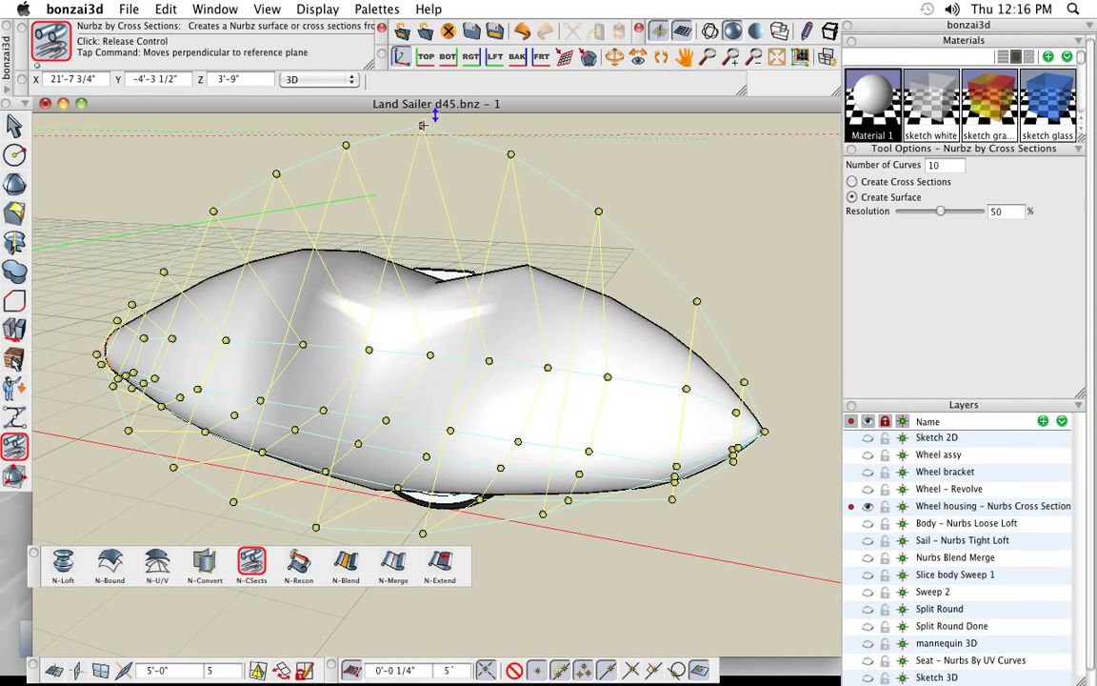
{"action": "key", "text": "super"}
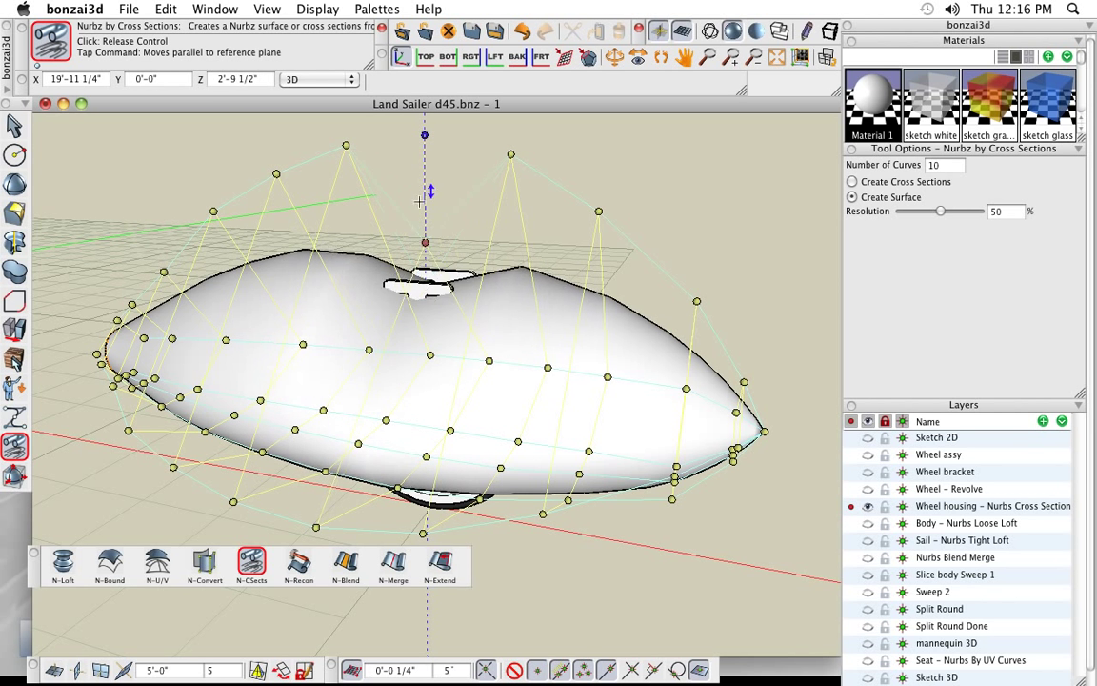
{"action": "left_click", "coordinate": [425, 145]}
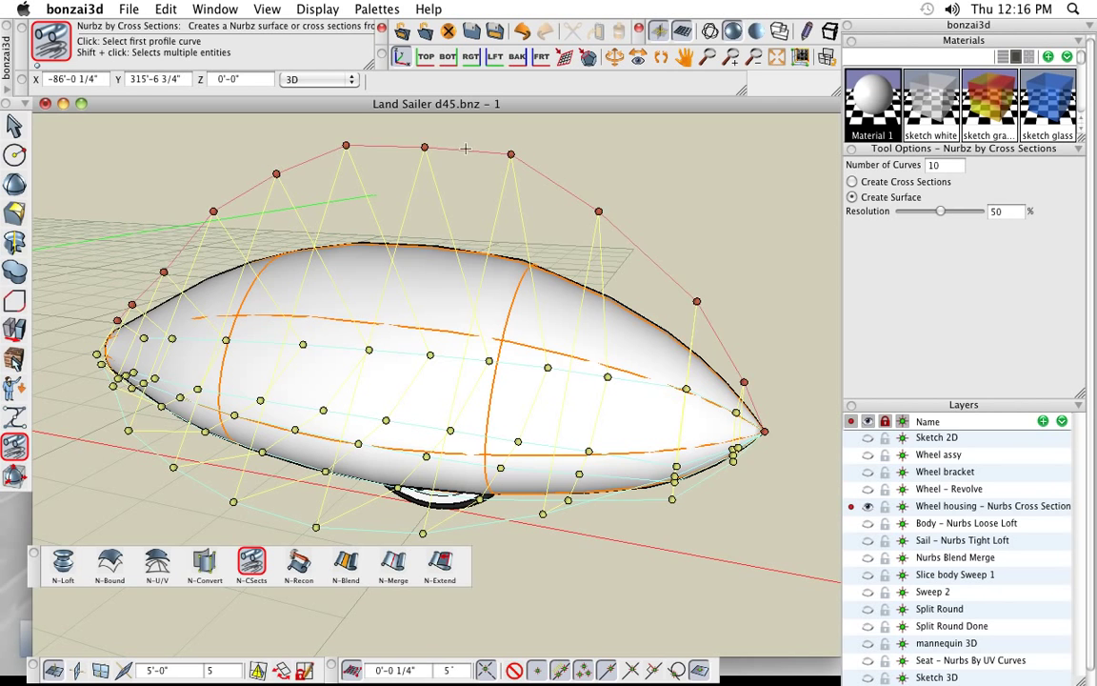
Step: Raise the entire uppermost control point row of the housing surface slightly, and finish editing its controls
{"action": "left_click", "coordinate": [425, 145]}
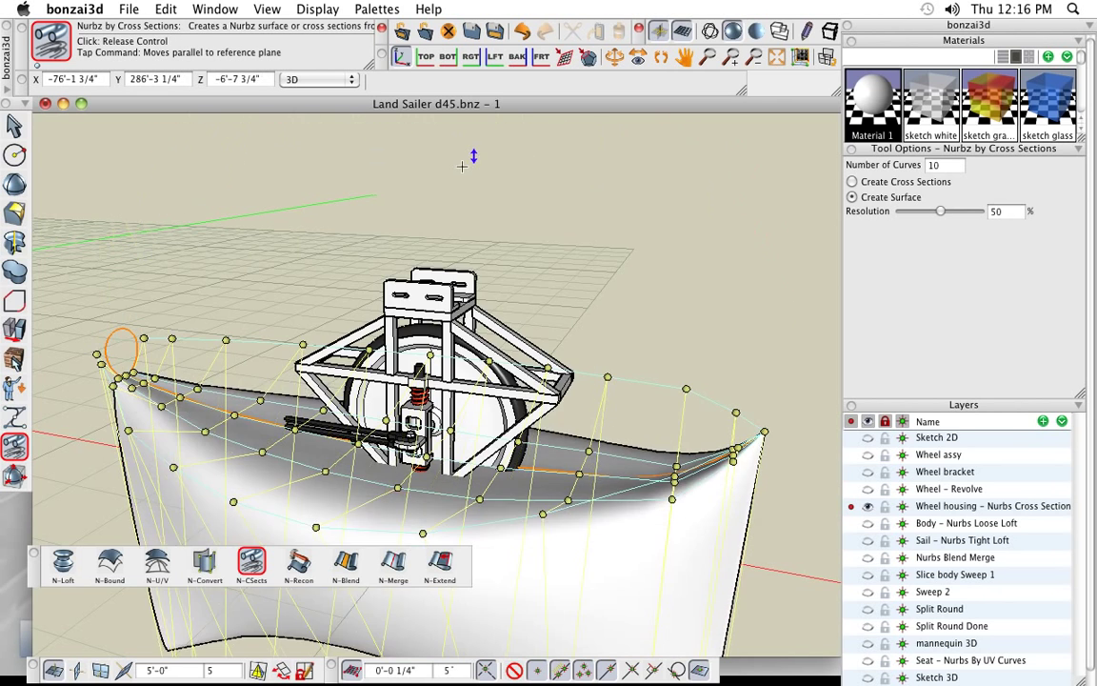
{"action": "left_click", "coordinate": [465, 147]}
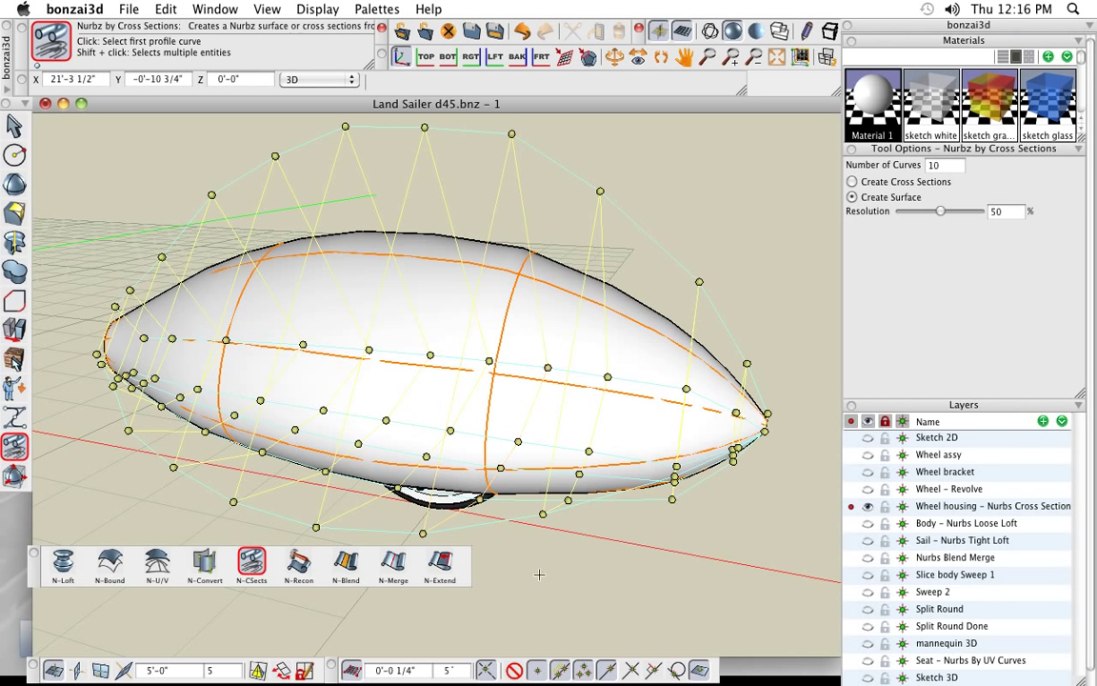
{"action": "key", "text": "Escape"}
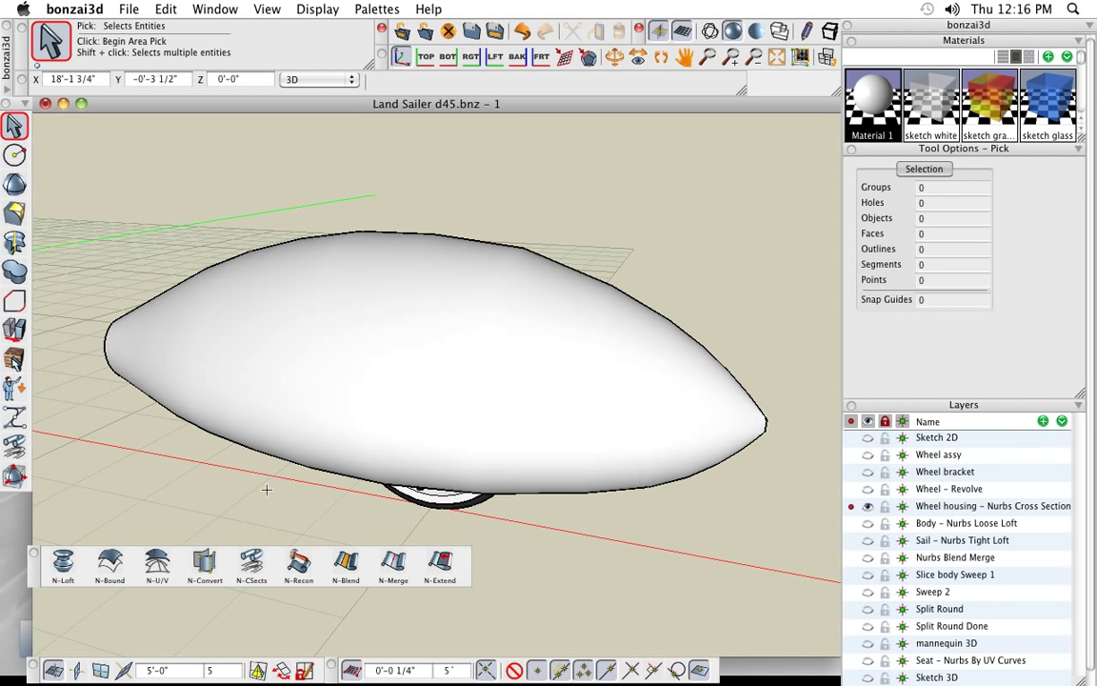
{"action": "middle_click_drag", "start_coordinate": [246, 443], "coordinate": [751, 433]}
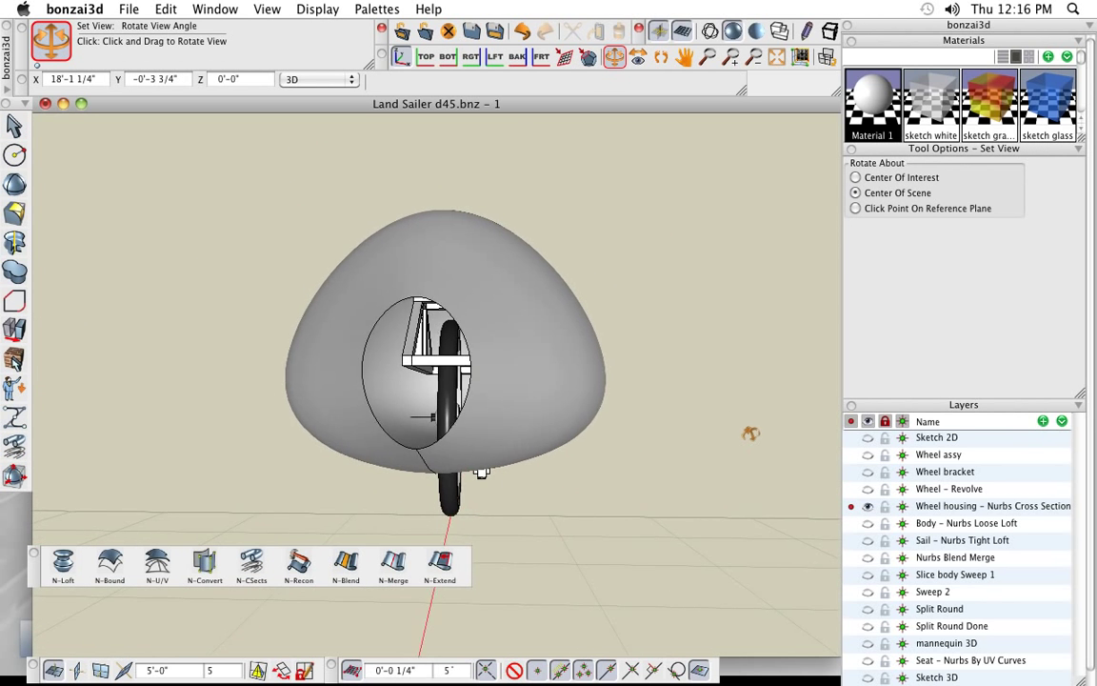
{"action": "left_click_drag", "start_coordinate": [751, 433], "coordinate": [237, 500]}
{"action": "key", "text": "Escape"}
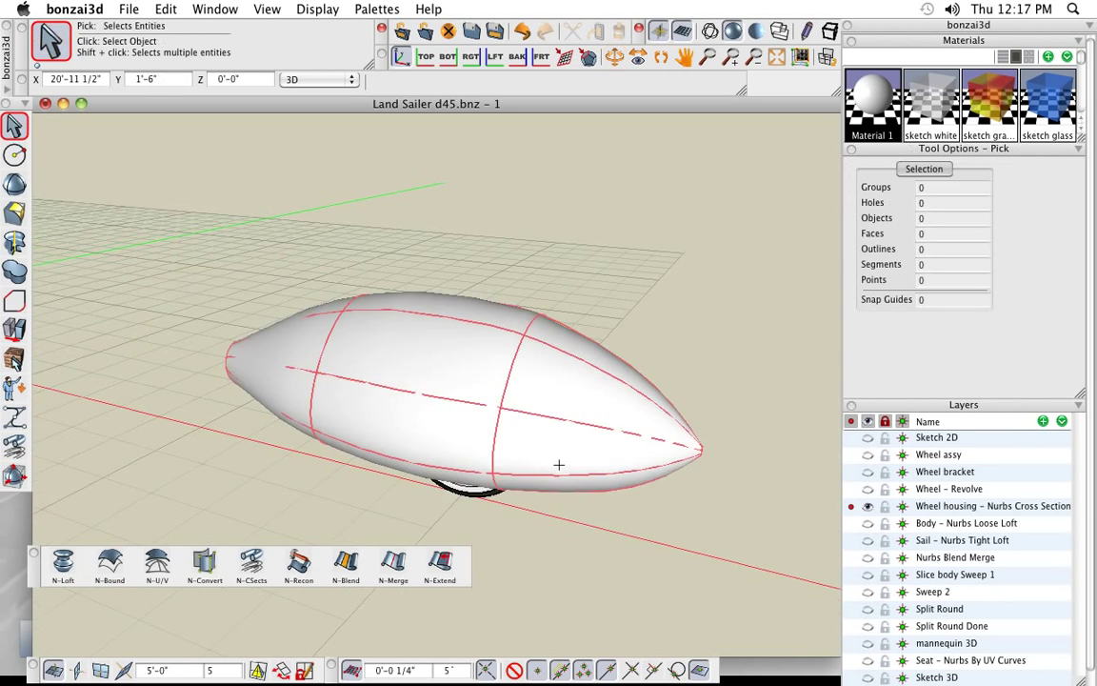
Step: Make the Body - Nurbs Loose Loft layer active and visible
{"action": "scroll", "coordinate": [560, 465], "scroll_direction": "down", "scroll_amount": 3}
{"action": "scroll", "coordinate": [186, 396], "scroll_direction": "up", "scroll_amount": 3}
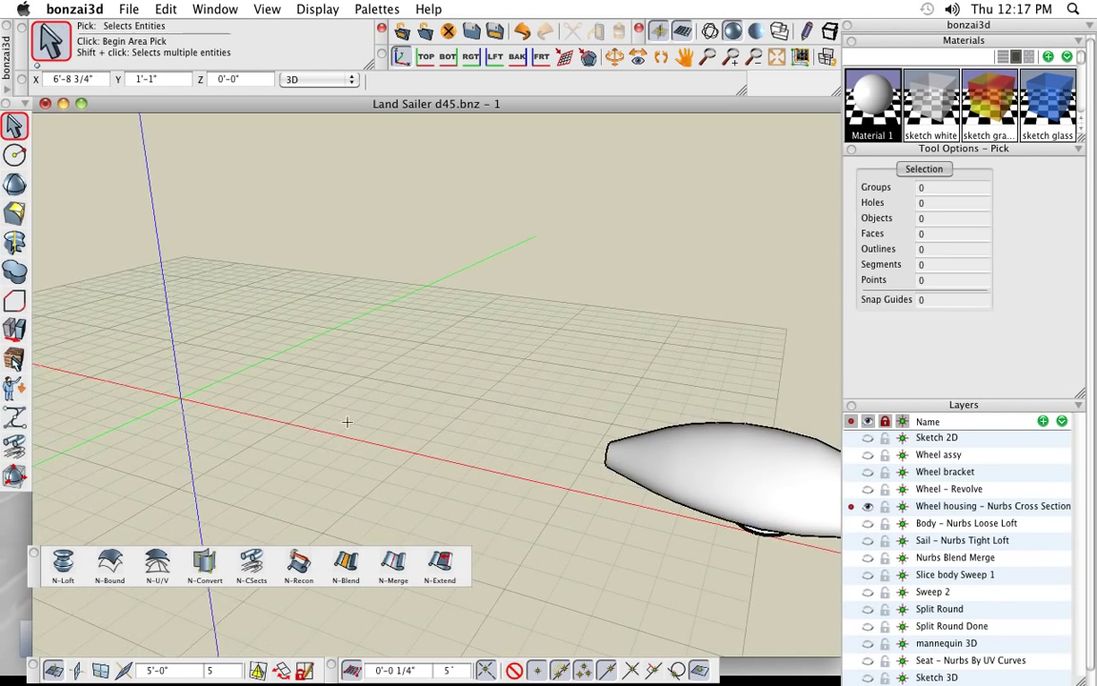
{"action": "scroll", "coordinate": [347, 421], "scroll_direction": "down", "scroll_amount": 3}
{"action": "middle_click_drag", "start_coordinate": [346, 421], "coordinate": [372, 431]}
{"action": "scroll", "coordinate": [532, 441], "scroll_direction": "up", "scroll_amount": 3}
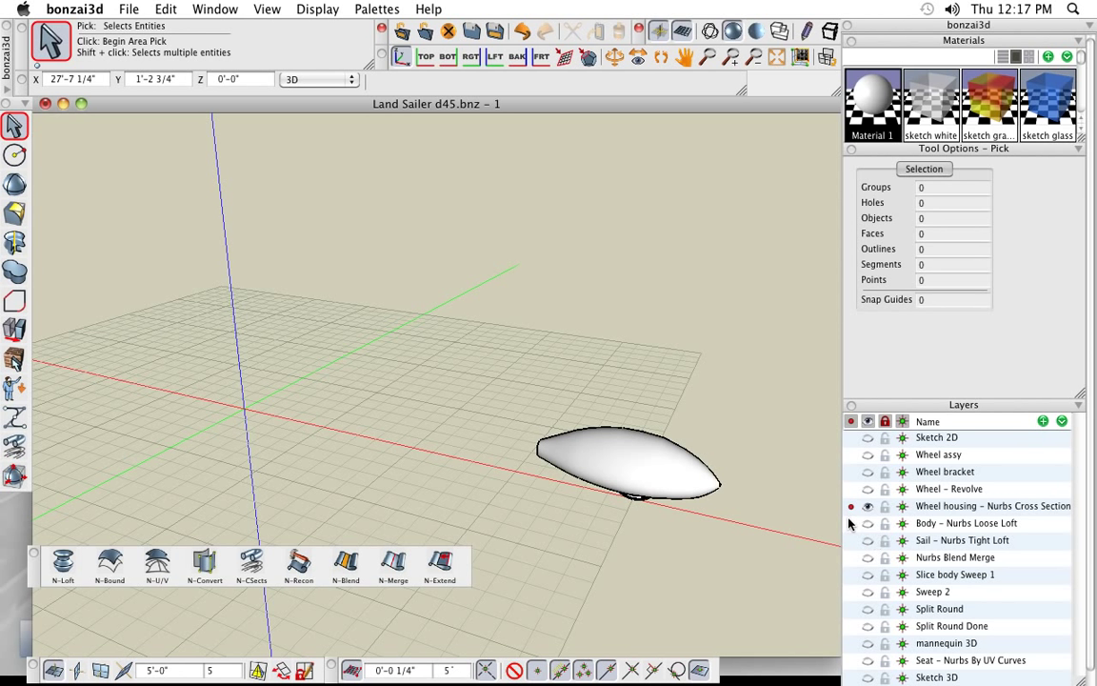
{"action": "left_click", "coordinate": [852, 523]}
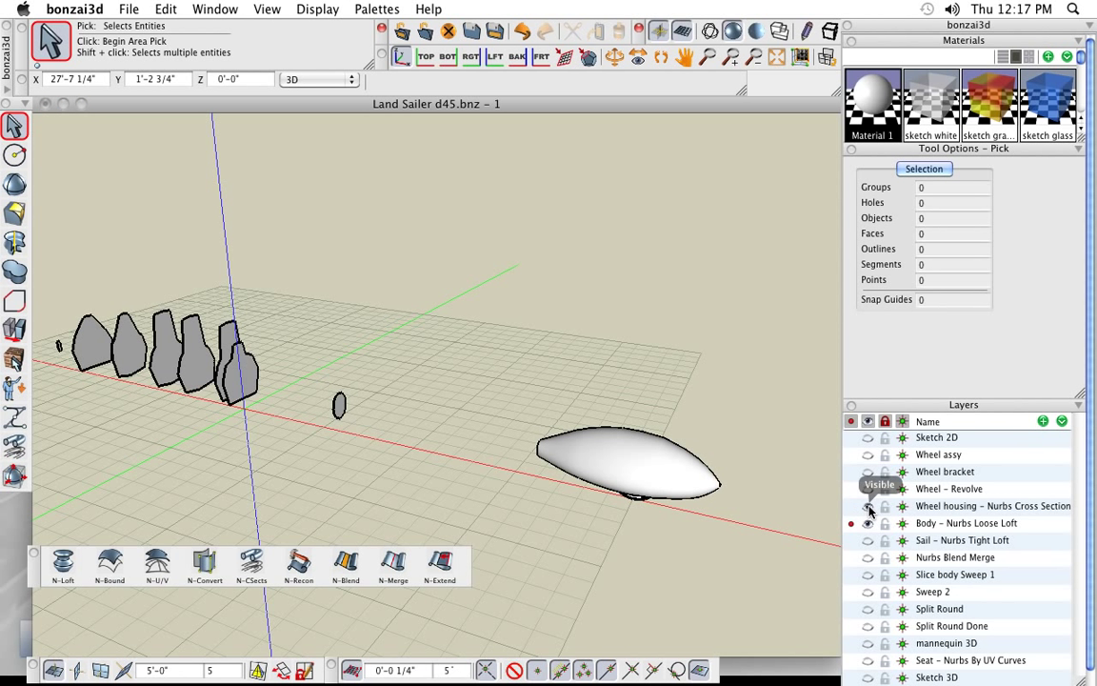
Step: Show the Sketch 2D layer temporarily to compare the body sections with the sketch, and hide it again
{"action": "middle_click_drag", "start_coordinate": [294, 417], "coordinate": [470, 460]}
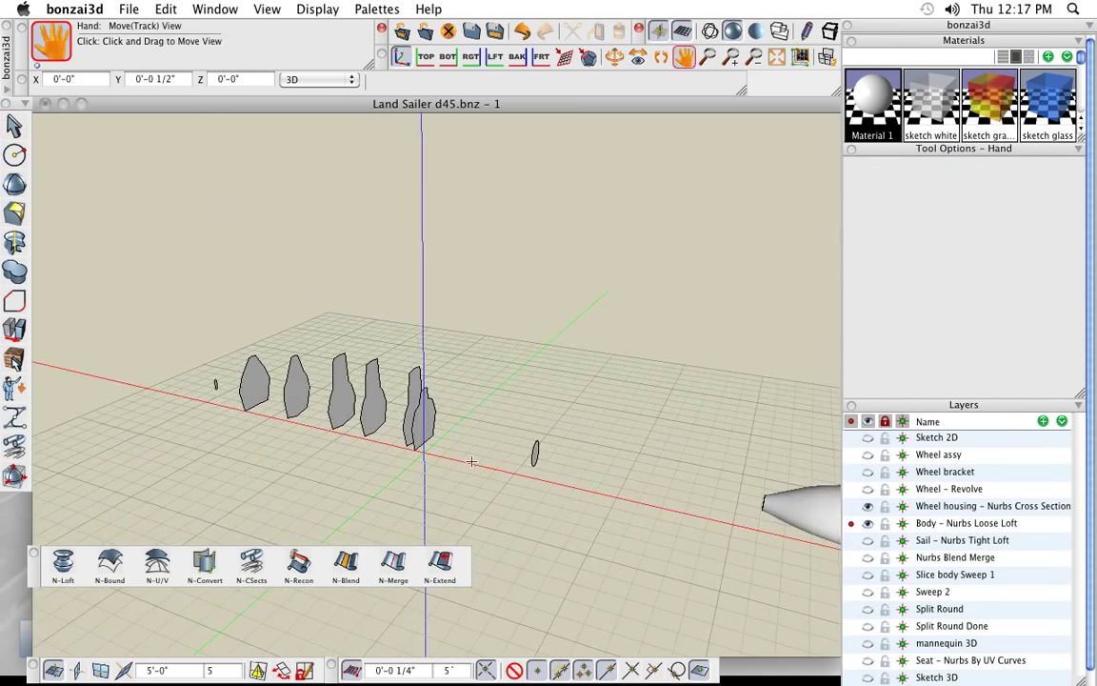
{"action": "scroll", "coordinate": [413, 405], "scroll_direction": "up", "scroll_amount": 3}
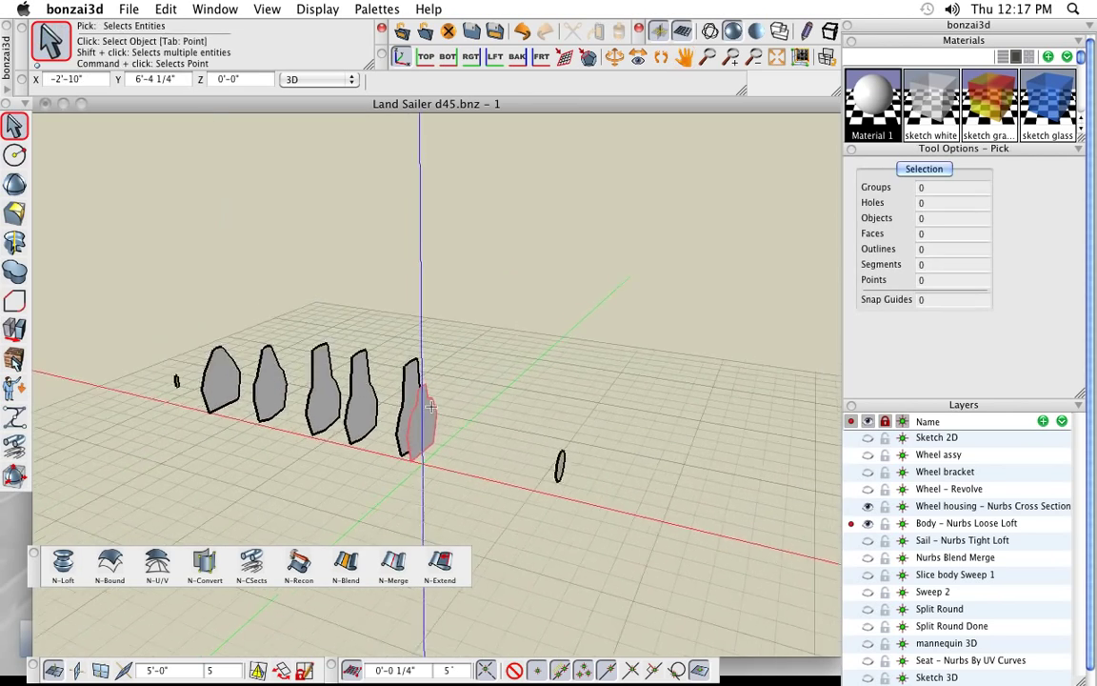
{"action": "left_click", "coordinate": [868, 438]}
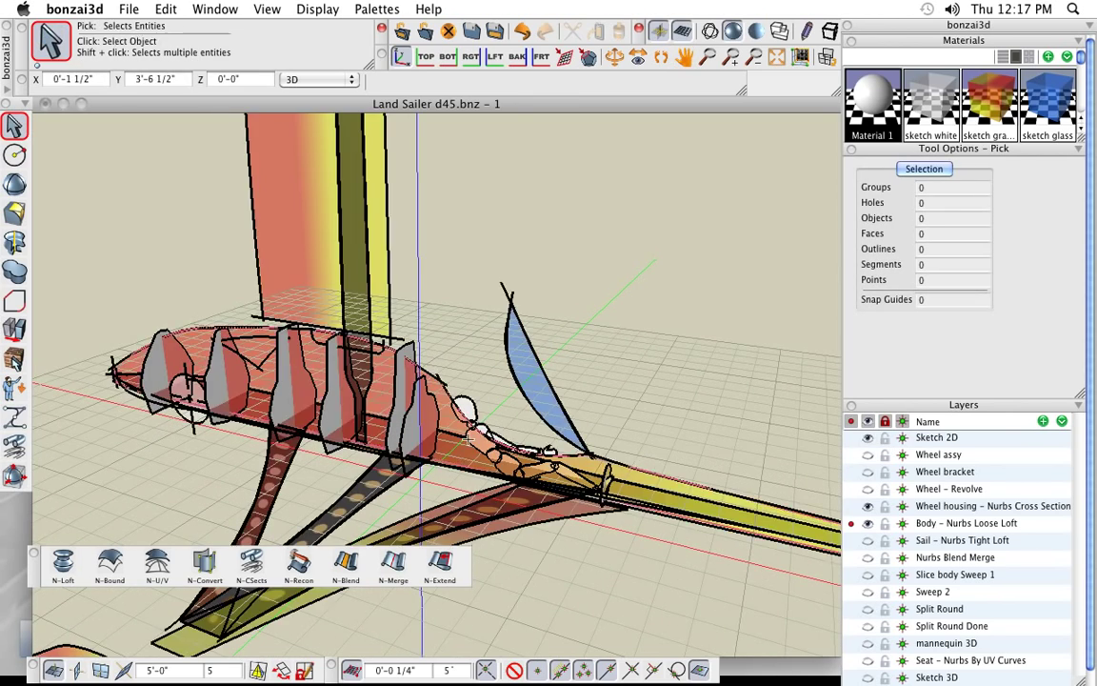
{"action": "mouse_move", "coordinate": [465, 434]}
{"action": "middle_mouse_down", "text": "shift"}
{"action": "mouse_move", "coordinate": [409, 436]}
{"action": "mouse_move", "coordinate": [476, 440]}
{"action": "middle_mouse_up", "text": "shift"}
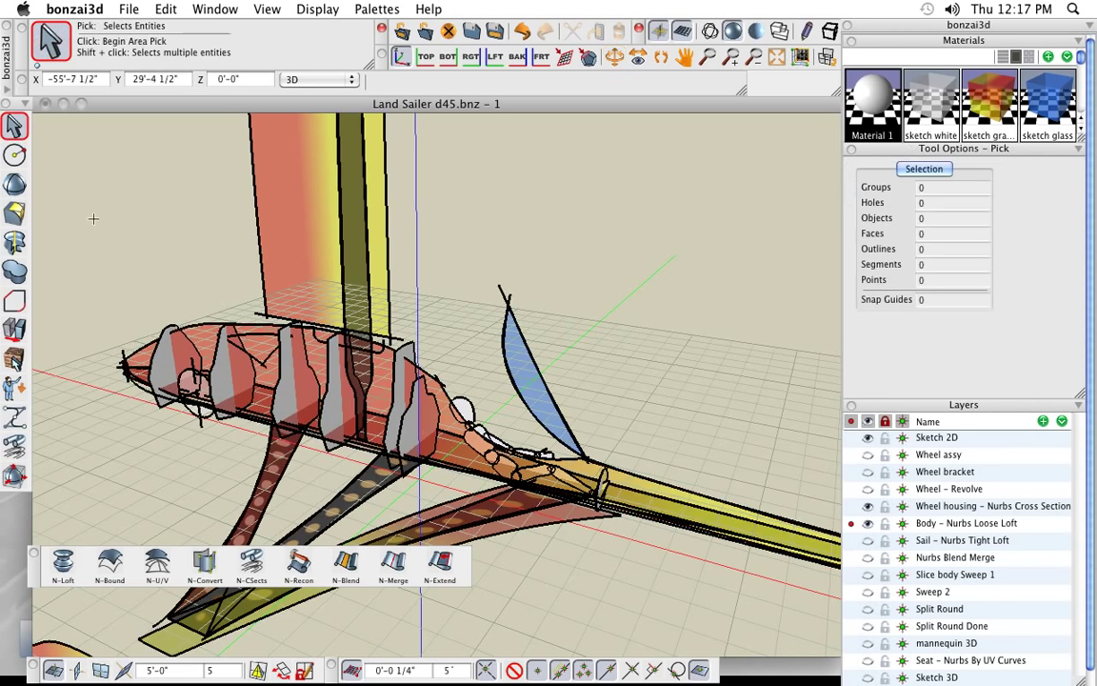
{"action": "scroll", "coordinate": [338, 464], "scroll_direction": "up", "scroll_amount": 3}
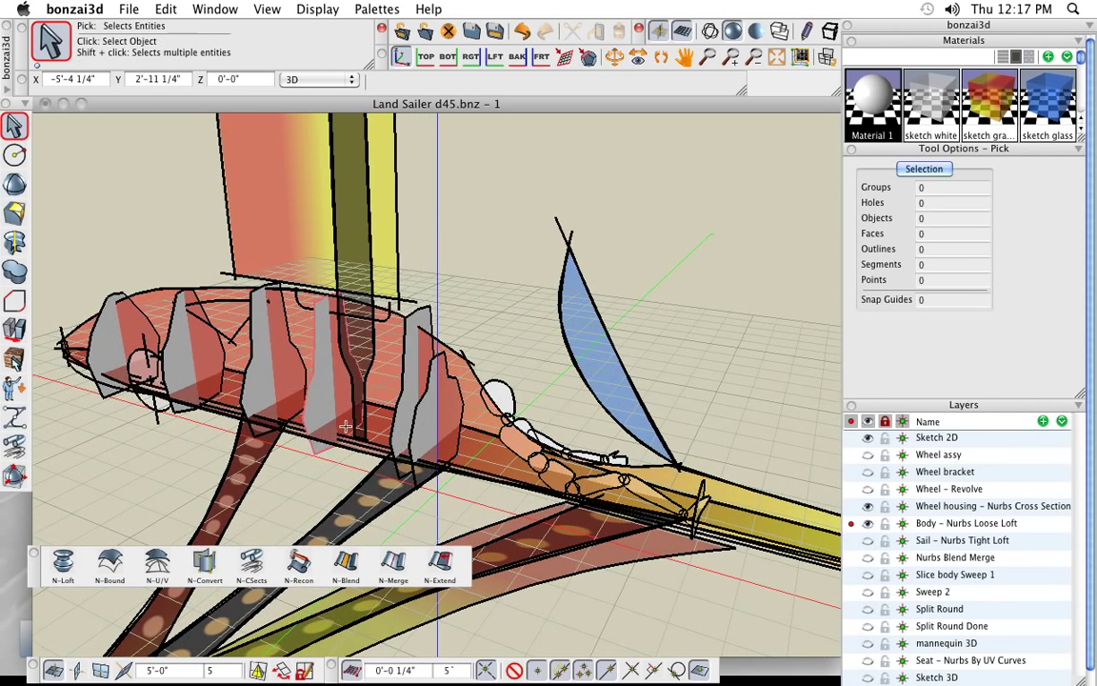
{"action": "scroll", "coordinate": [345, 422], "scroll_direction": "down", "scroll_amount": 3}
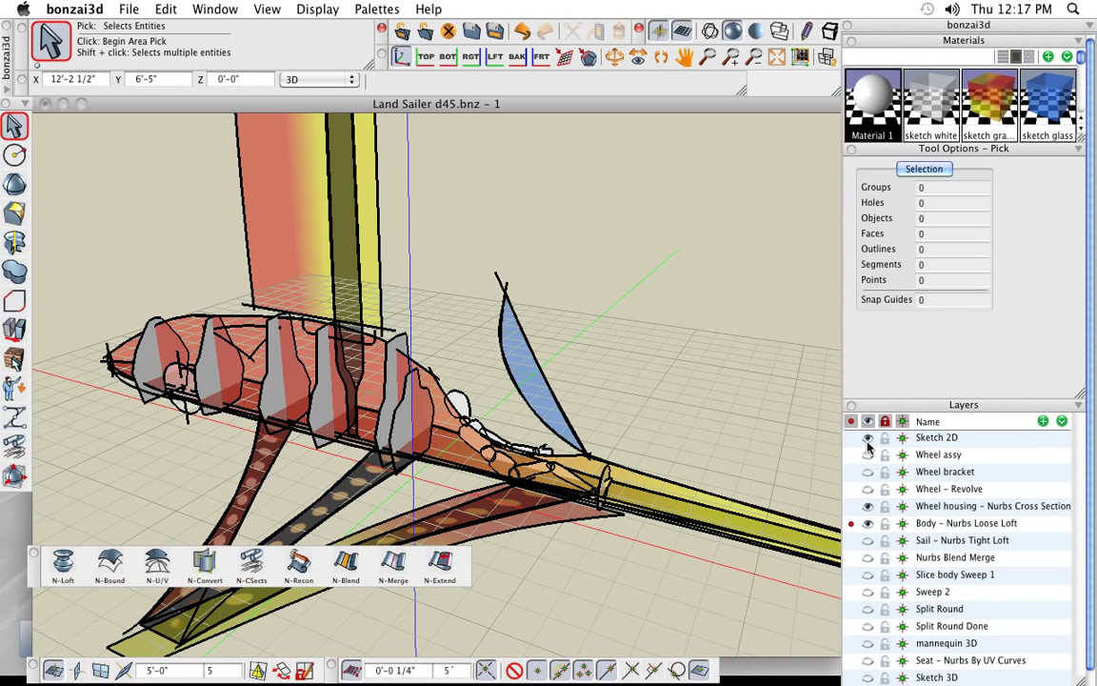
{"action": "left_click", "coordinate": [868, 508], "text": "alt"}
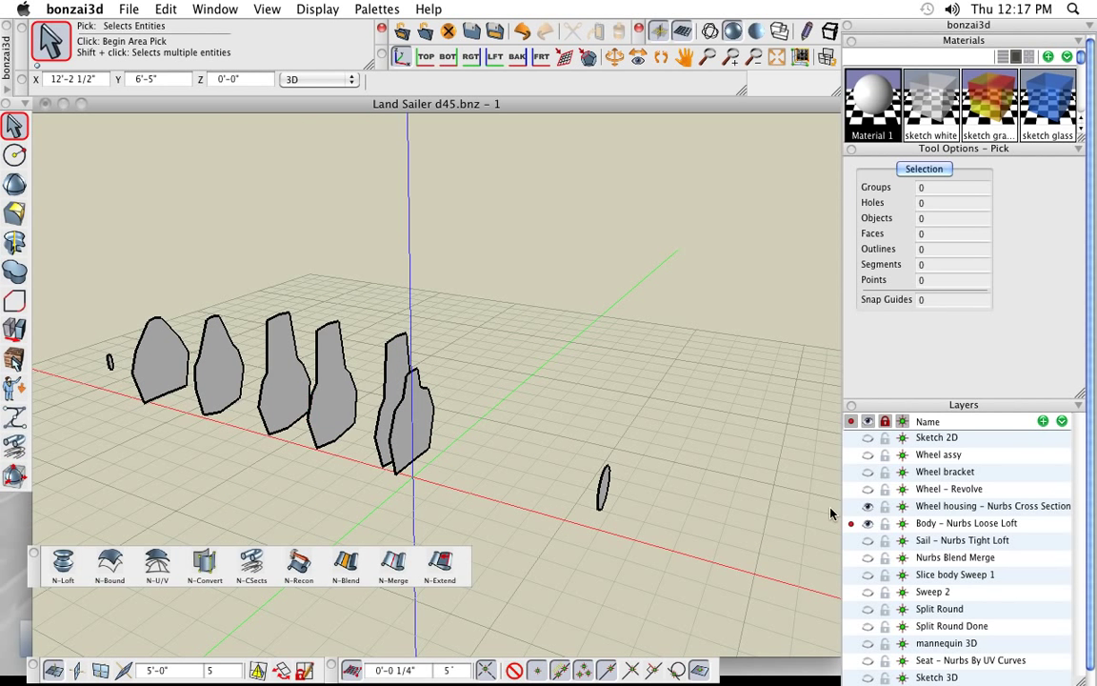
Step: Create the body as a loose-lofted Nurbz surface through all eight section profiles, picked in order from the small isolated profile to the opposite tip
{"action": "left_click", "coordinate": [63, 564]}
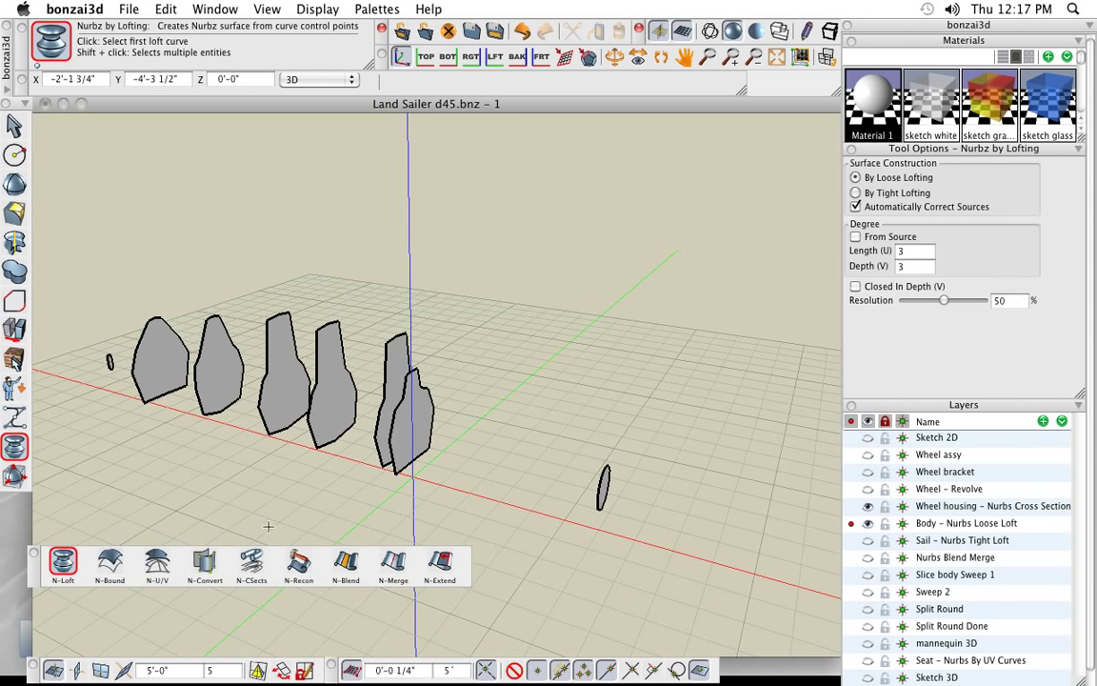
{"action": "left_click", "coordinate": [606, 484]}
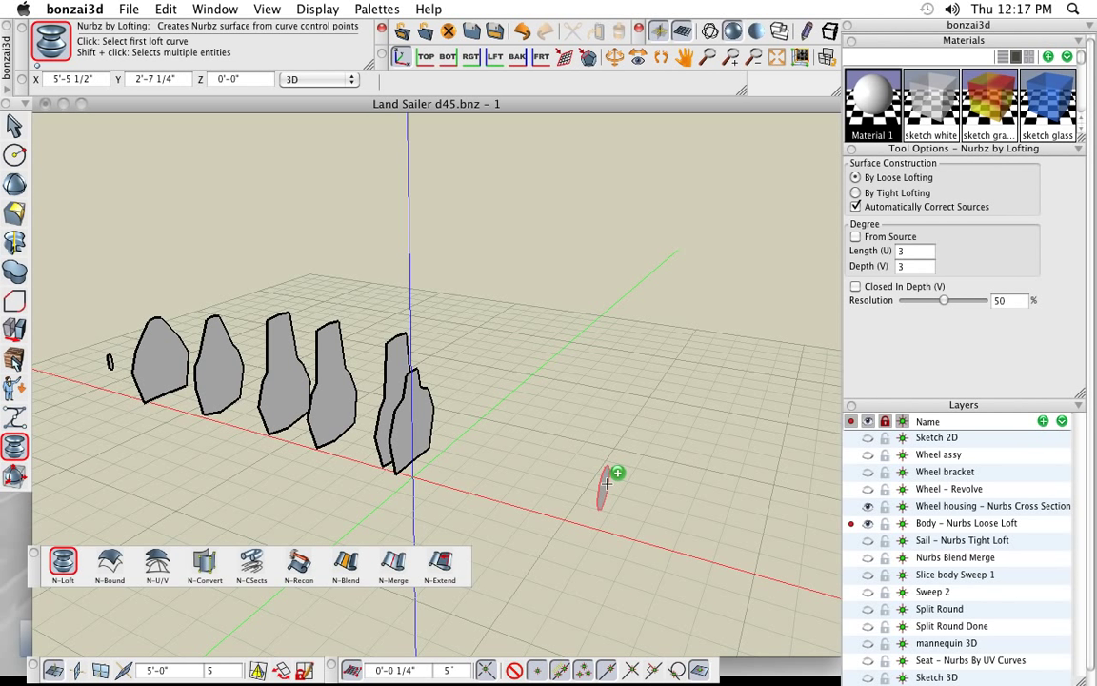
{"action": "left_click", "coordinate": [420, 430]}
{"action": "left_click", "coordinate": [395, 400]}
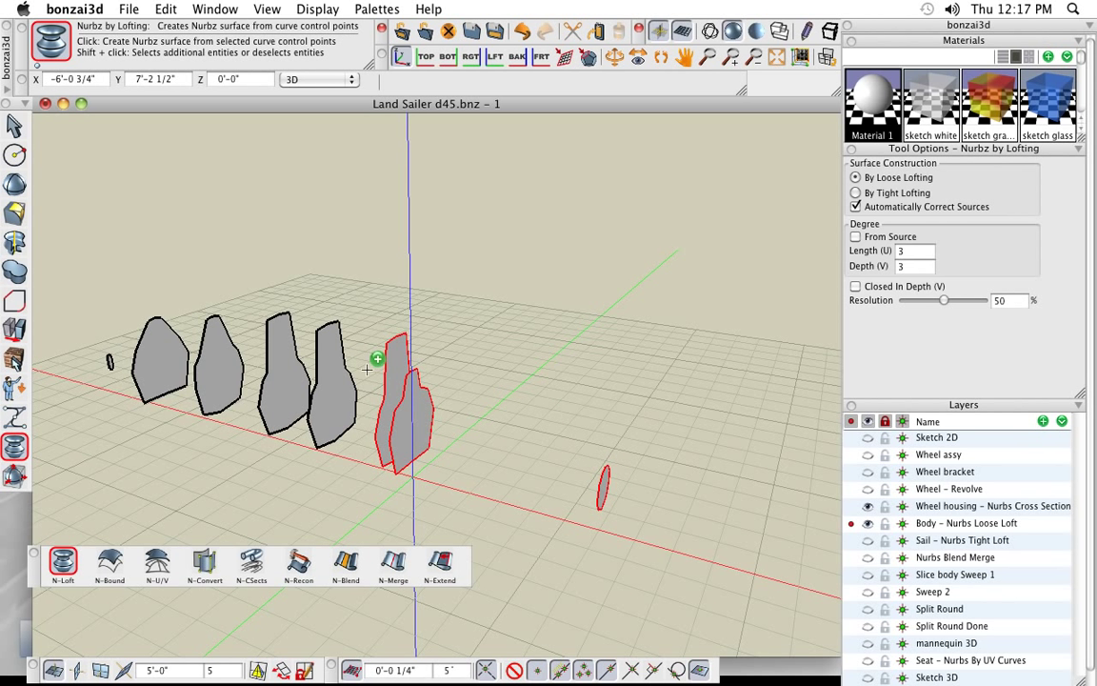
{"action": "left_click", "coordinate": [338, 383]}
{"action": "left_click", "coordinate": [278, 339]}
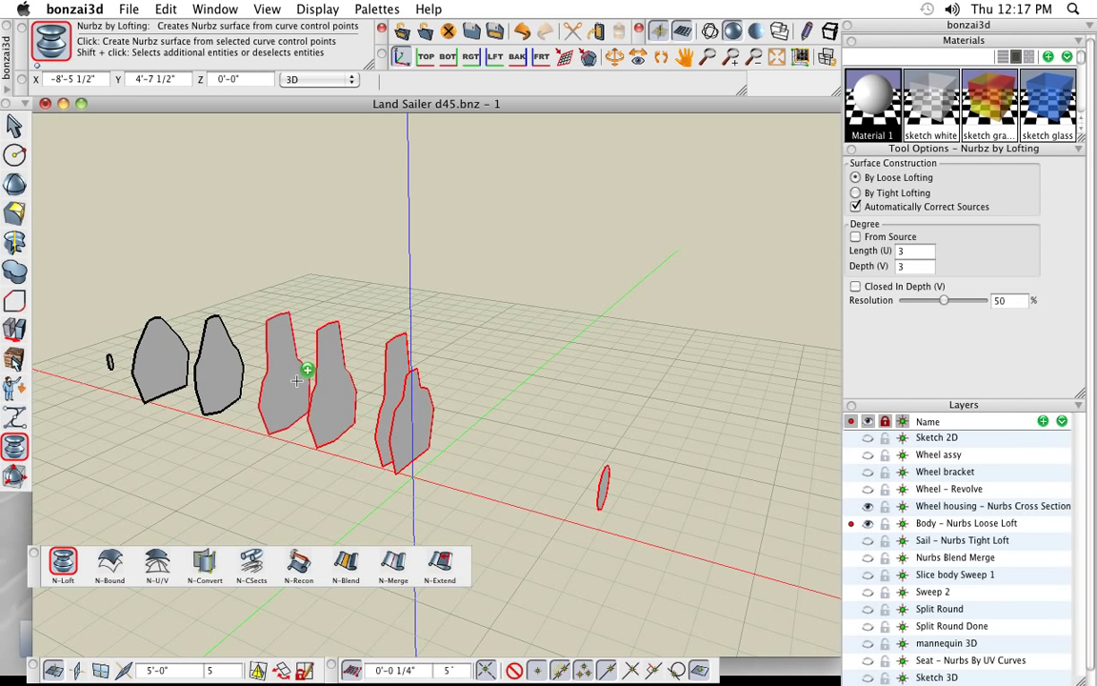
{"action": "left_click", "coordinate": [216, 337]}
{"action": "left_click", "coordinate": [164, 341]}
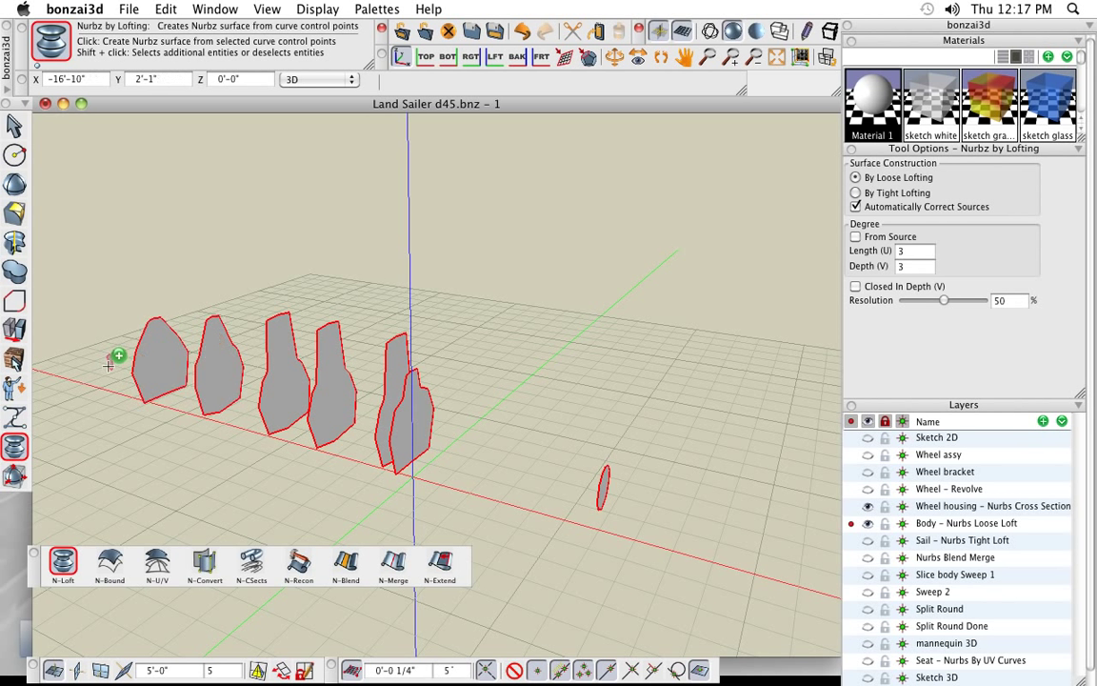
{"action": "left_click", "coordinate": [110, 362]}
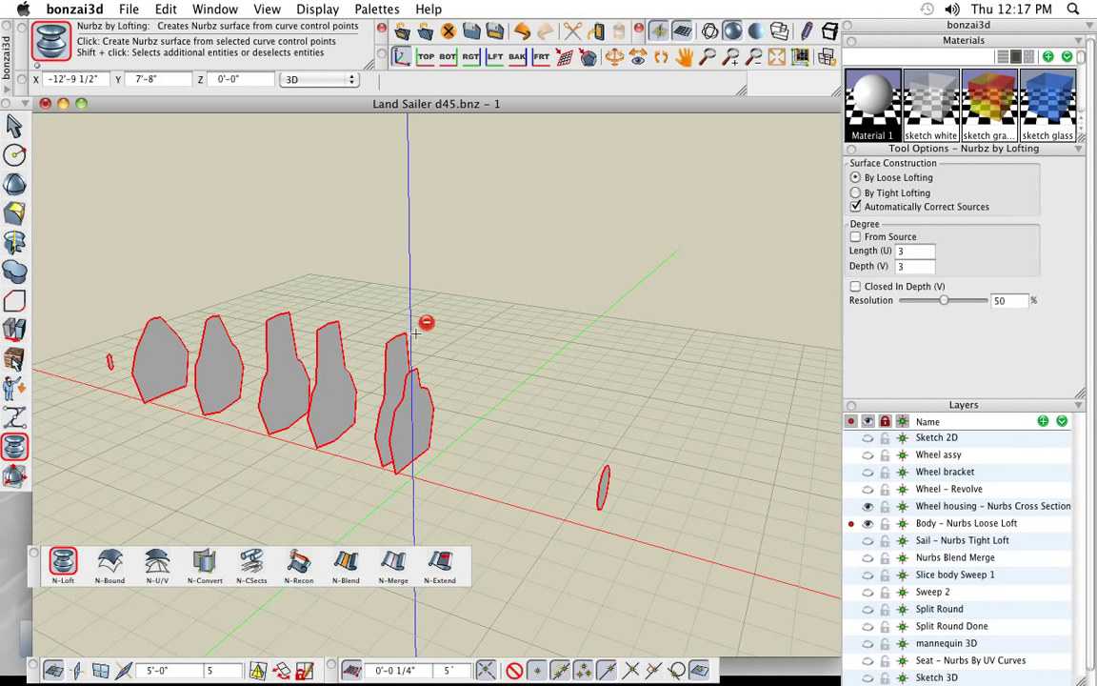
{"action": "left_click", "coordinate": [542, 365]}
{"action": "middle_click_drag", "start_coordinate": [538, 443], "coordinate": [598, 494]}
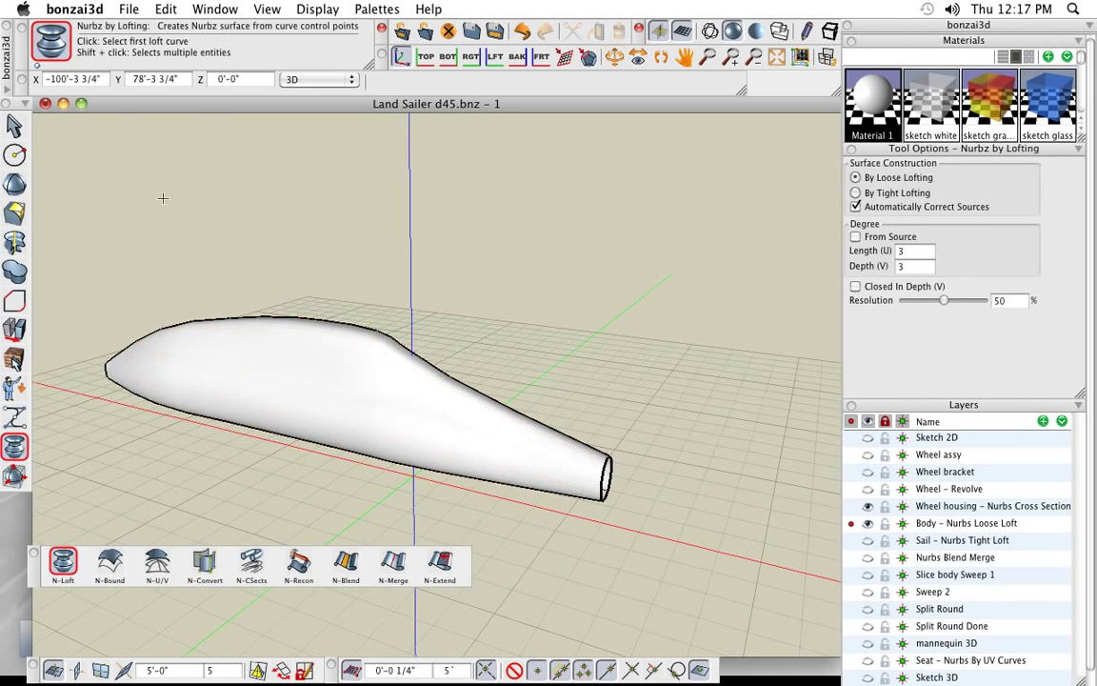
Step: Select the lofted body surface and show its control points
{"action": "left_click", "coordinate": [8, 124]}
{"action": "right_click", "coordinate": [311, 381]}
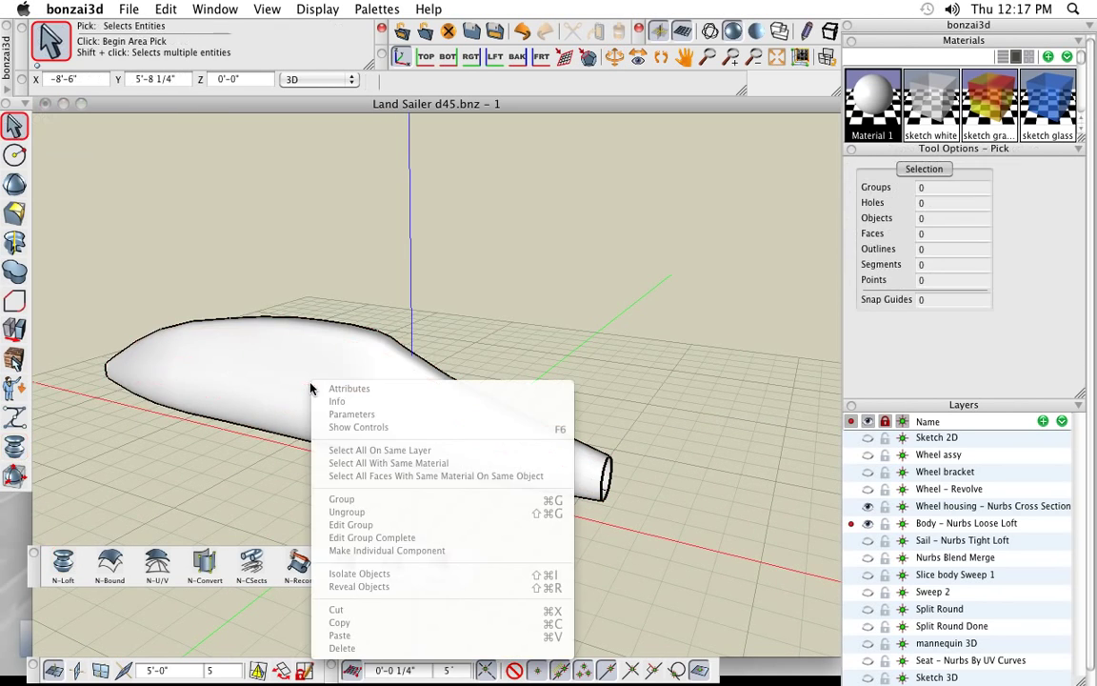
{"action": "left_click", "coordinate": [249, 332]}
{"action": "right_click", "coordinate": [269, 342]}
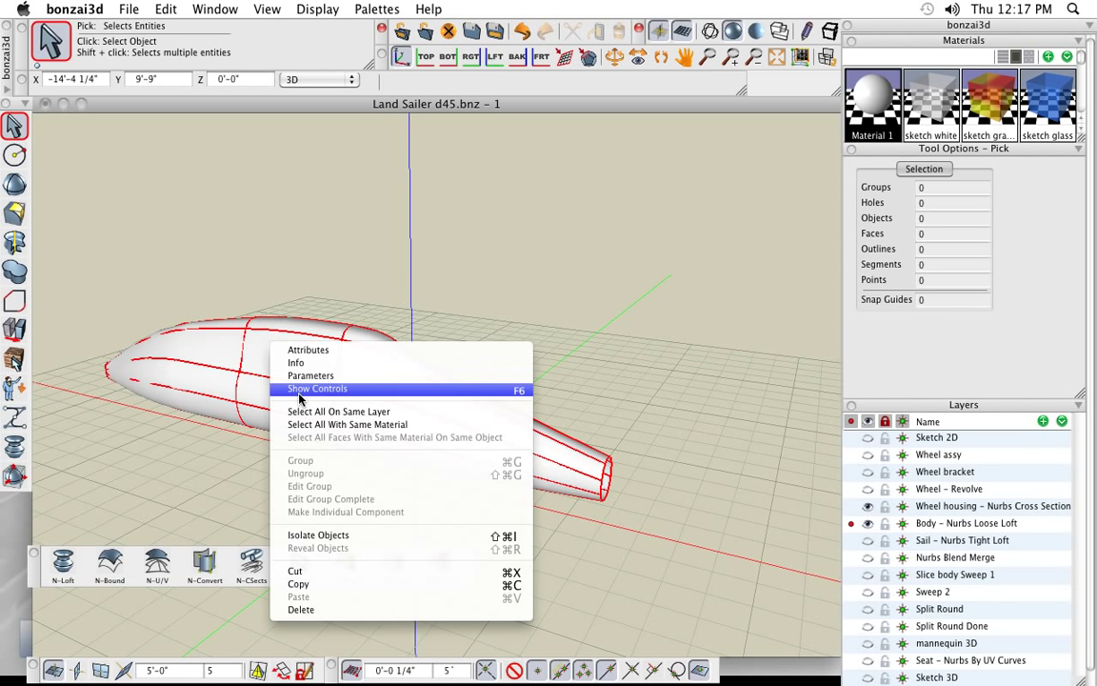
{"action": "left_click", "coordinate": [299, 392]}
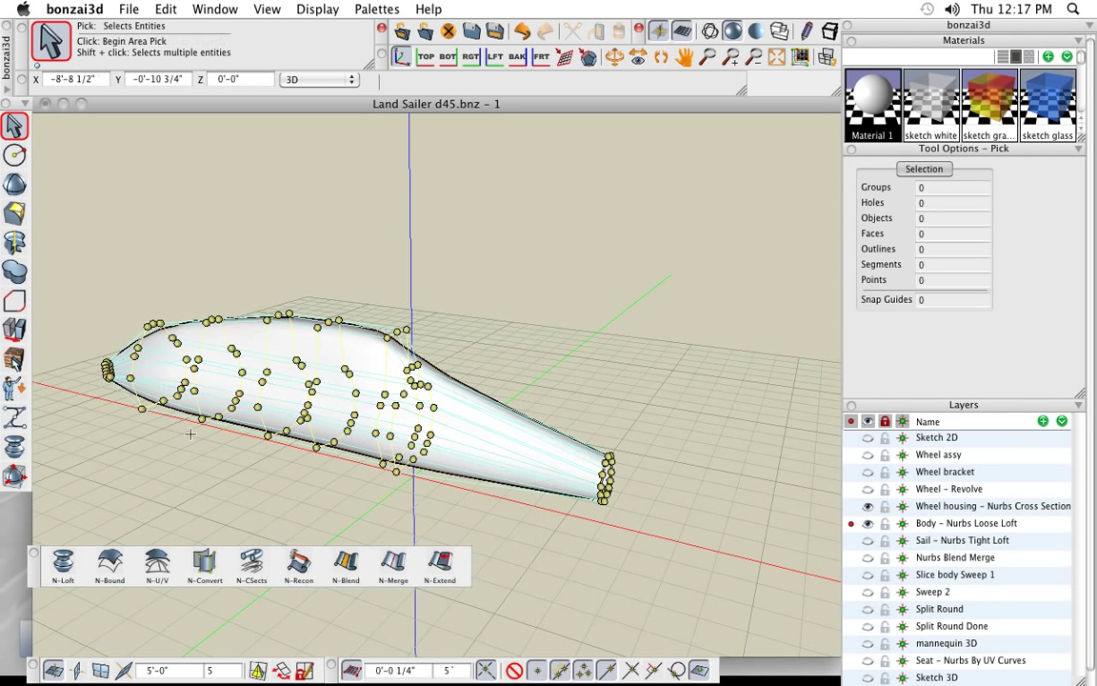
Step: Pull one control point on the body's lower side near the tapered tip outward to bulge the surface, and deselect the controls
{"action": "left_click_drag", "start_coordinate": [185, 431], "coordinate": [84, 519]}
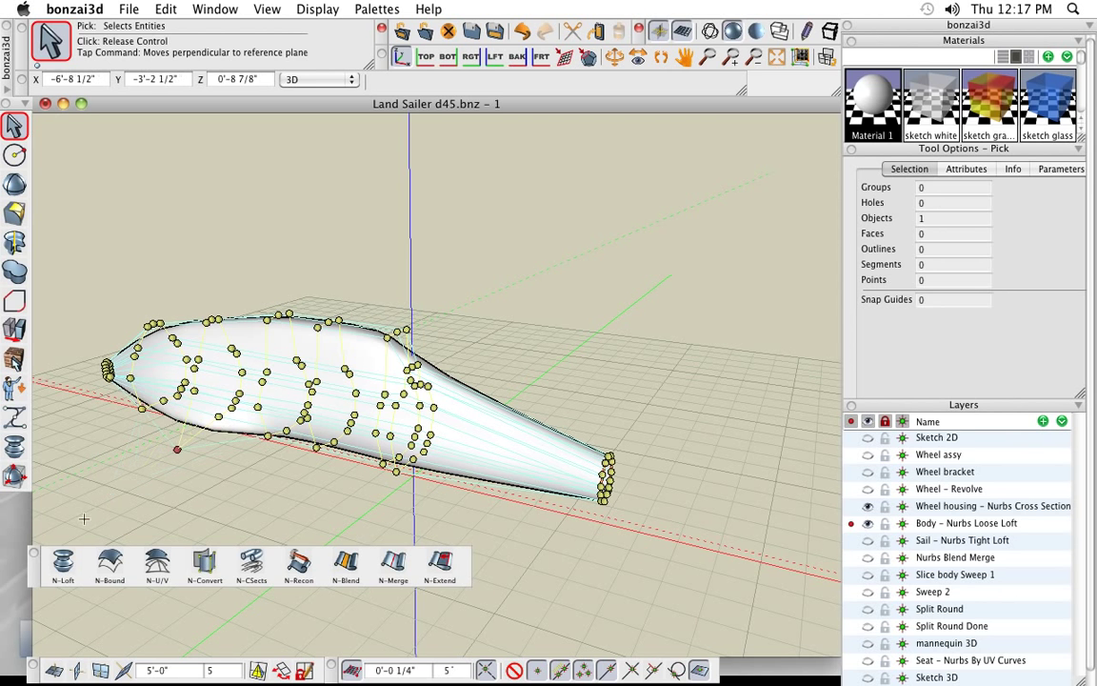
{"action": "left_click", "coordinate": [192, 436]}
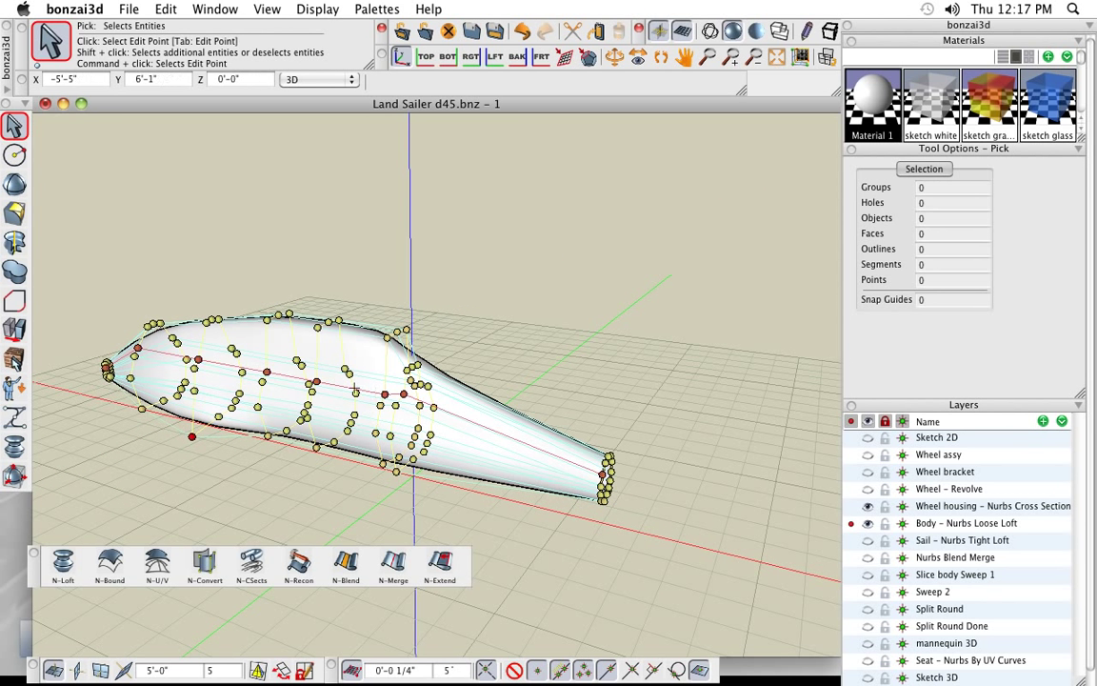
{"action": "left_click", "coordinate": [15, 125]}
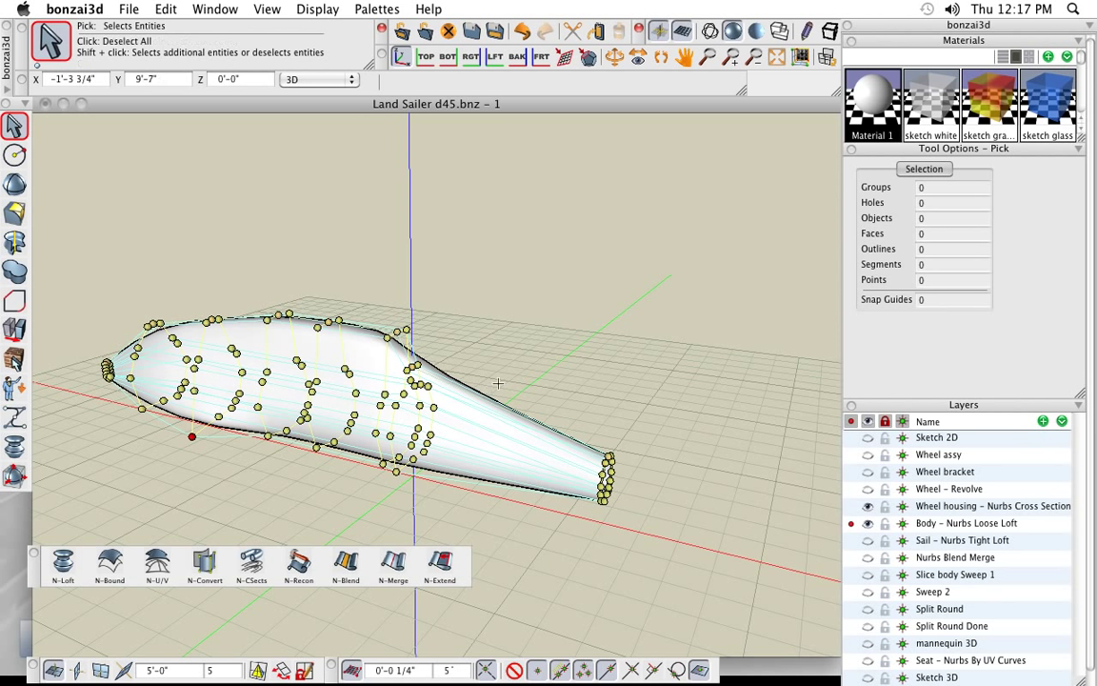
Step: Set Nurbz lofting to By Tight Lofting and make the Sail - Nurbs Tight Loft layer active and visible
{"action": "left_click", "coordinate": [60, 565]}
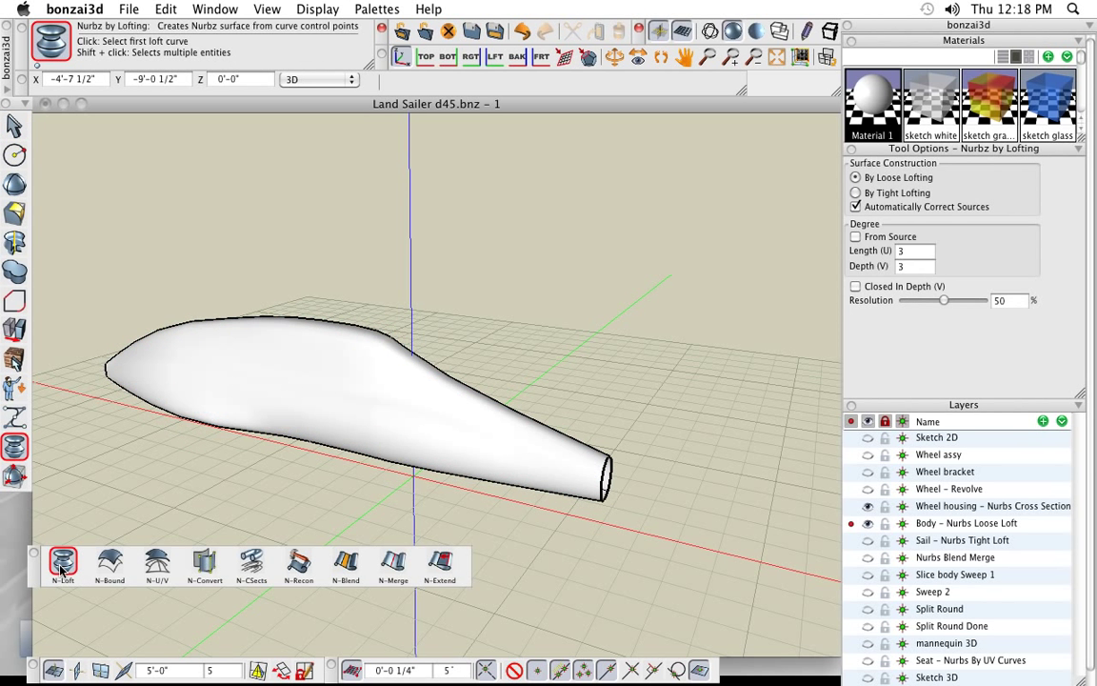
{"action": "left_click", "coordinate": [856, 193]}
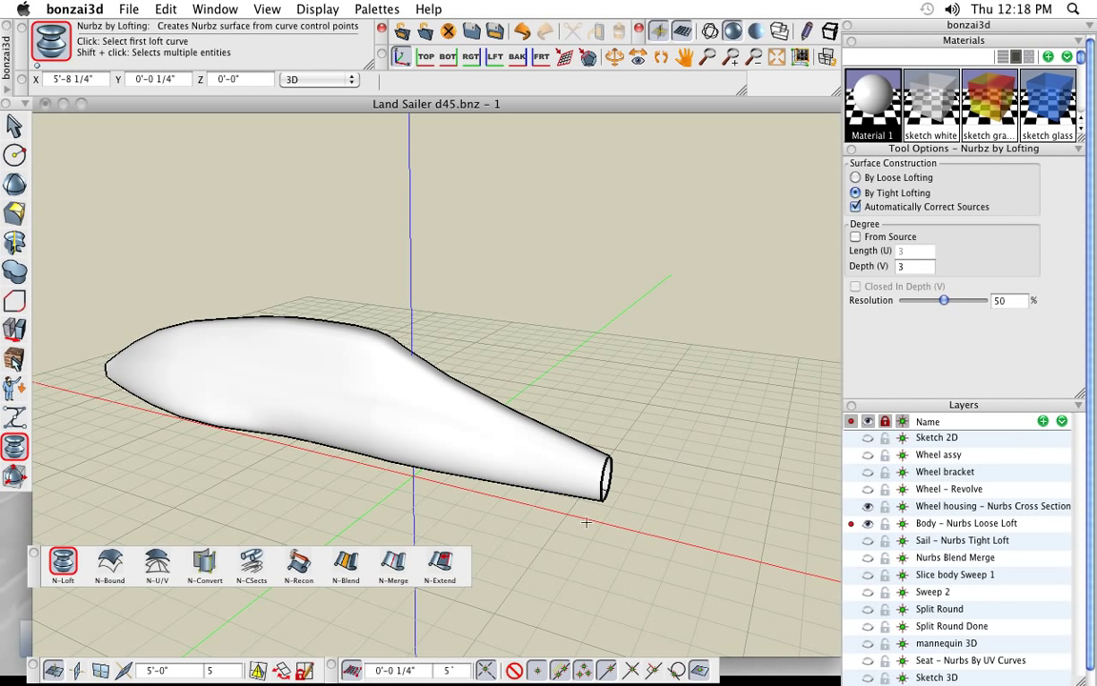
{"action": "scroll", "coordinate": [283, 447], "scroll_direction": "down", "scroll_amount": 1}
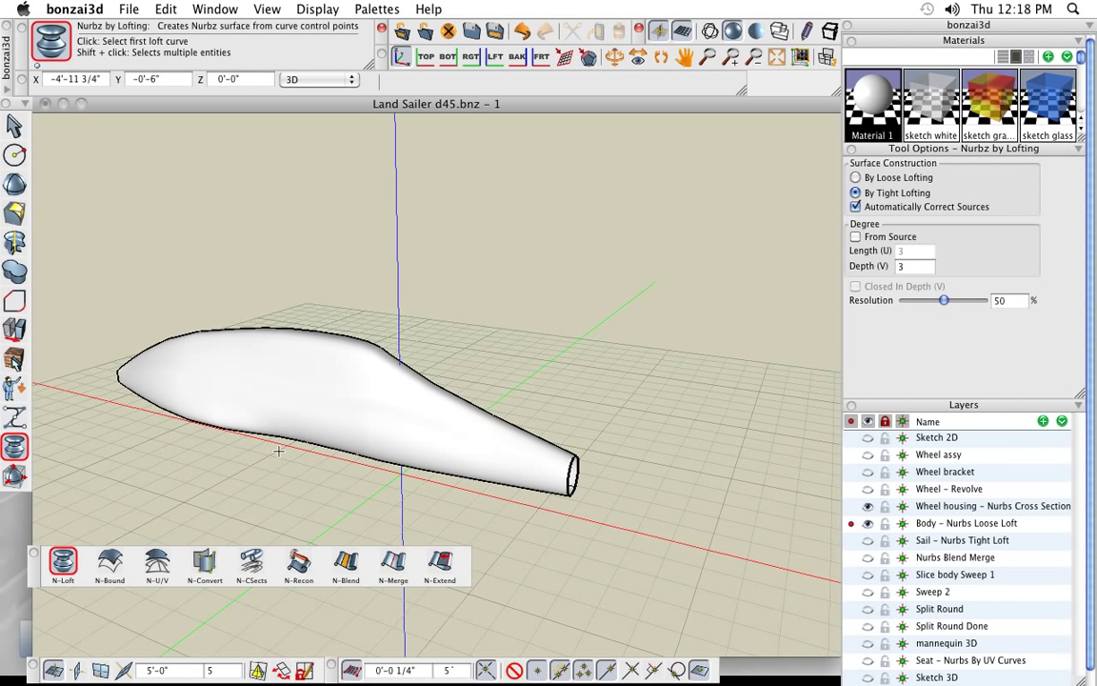
{"action": "left_click", "coordinate": [851, 540]}
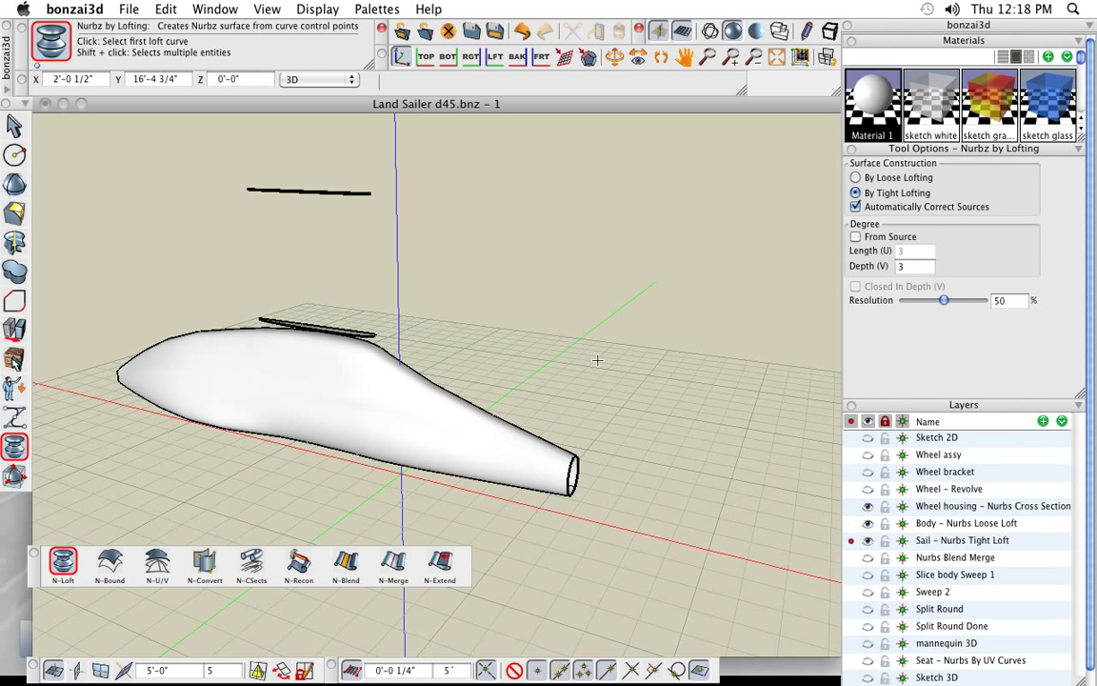
Step: Examine the shape and stacking of the sail's section profiles above the body, up close and from different angles
{"action": "scroll", "coordinate": [598, 360], "scroll_direction": "down", "scroll_amount": 1}
{"action": "middle_click_drag", "start_coordinate": [597, 362], "coordinate": [585, 473]}
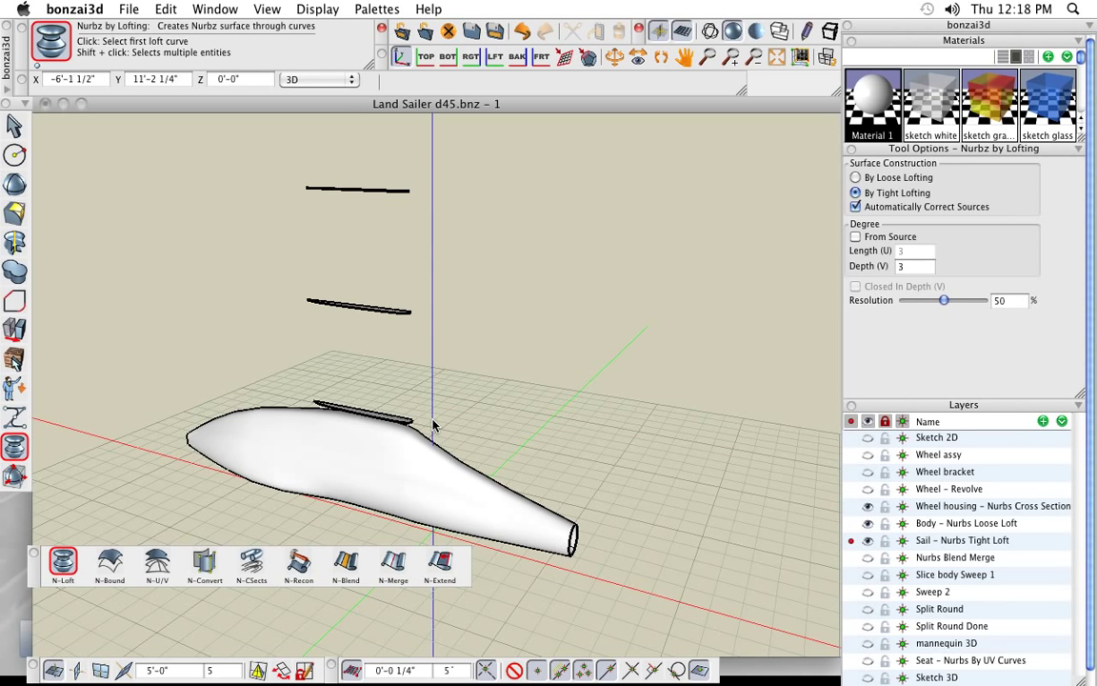
{"action": "middle_click_drag", "start_coordinate": [451, 432], "coordinate": [386, 439]}
{"action": "scroll", "coordinate": [386, 439], "scroll_direction": "up", "scroll_amount": 2}
{"action": "middle_click_drag", "start_coordinate": [468, 426], "coordinate": [456, 448]}
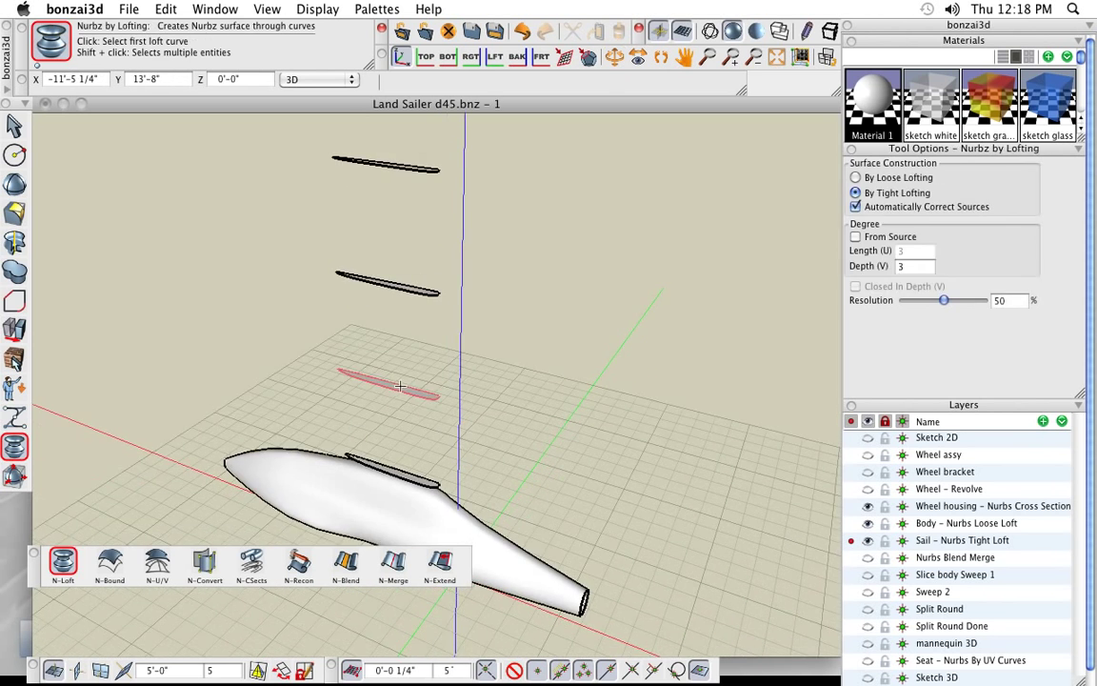
{"action": "scroll", "coordinate": [399, 391], "scroll_direction": "up", "scroll_amount": 2}
{"action": "scroll", "coordinate": [399, 390], "scroll_direction": "up", "scroll_amount": 3}
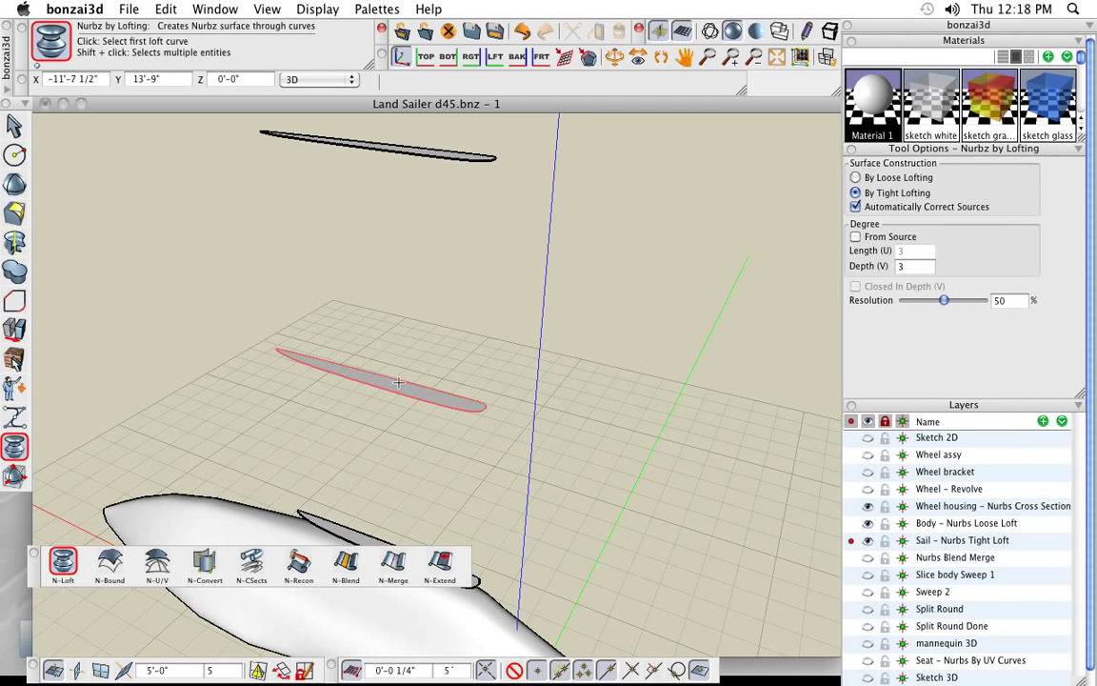
{"action": "scroll", "coordinate": [399, 386], "scroll_direction": "up", "scroll_amount": 5}
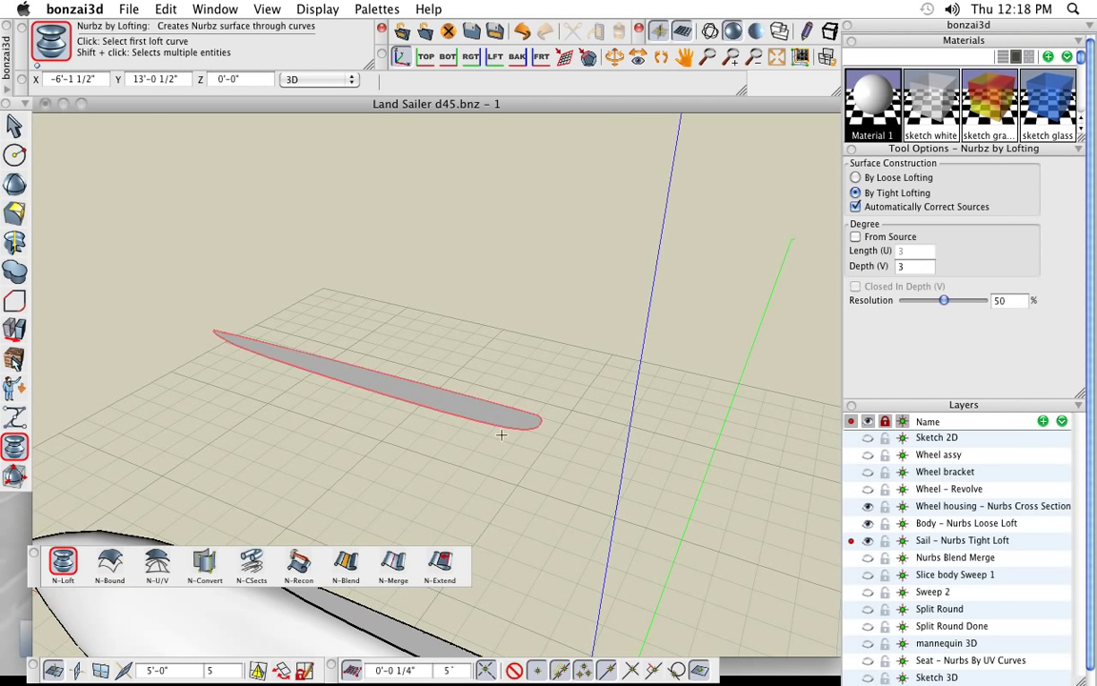
{"action": "scroll", "coordinate": [349, 381], "scroll_direction": "down", "scroll_amount": 2}
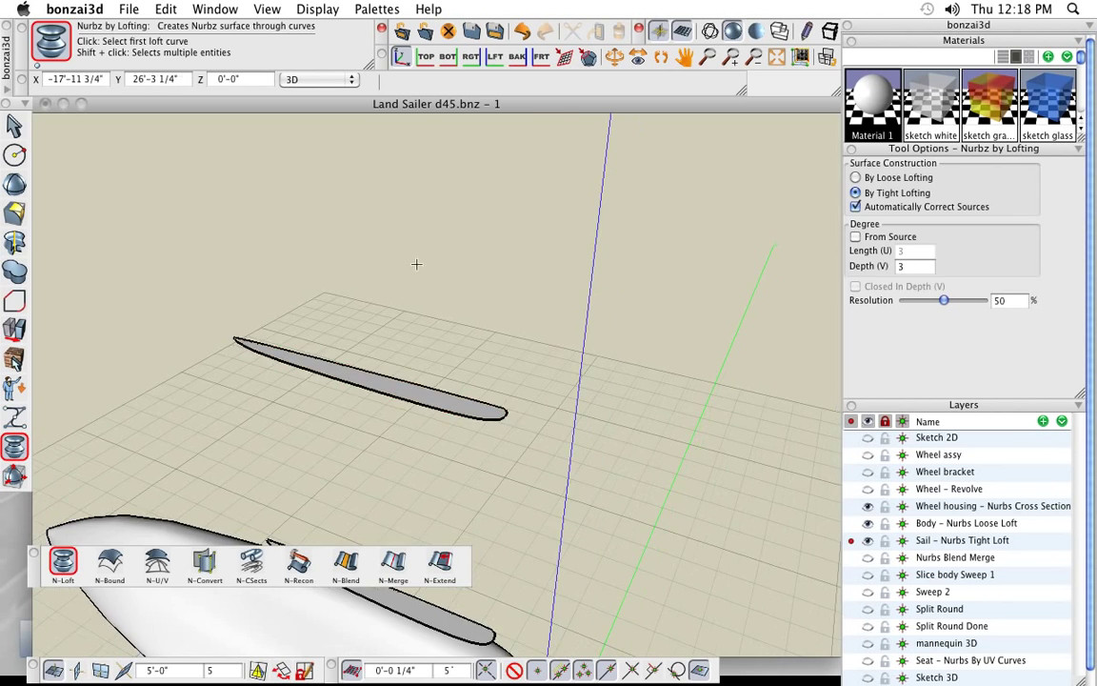
{"action": "middle_click_drag", "start_coordinate": [416, 271], "coordinate": [375, 419]}
{"action": "middle_click_drag", "start_coordinate": [441, 244], "coordinate": [409, 357]}
{"action": "scroll", "coordinate": [308, 289], "scroll_direction": "down", "scroll_amount": 2}
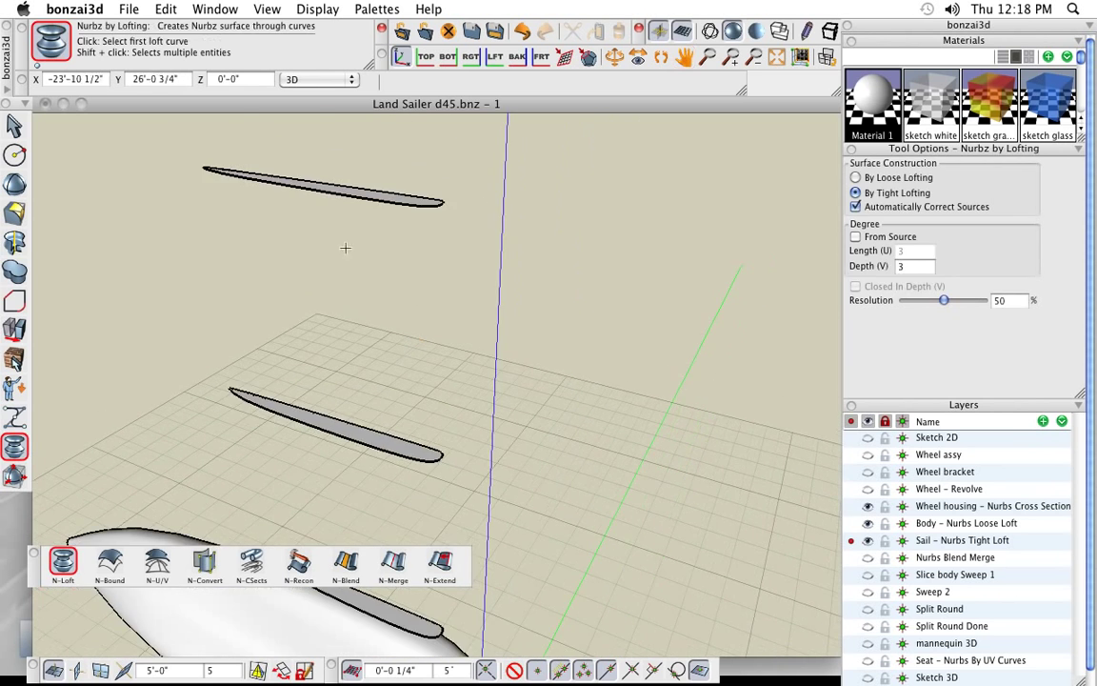
{"action": "middle_click_drag", "start_coordinate": [441, 177], "coordinate": [492, 236], "text": "shift"}
{"action": "scroll", "coordinate": [323, 242], "scroll_direction": "down", "scroll_amount": 4}
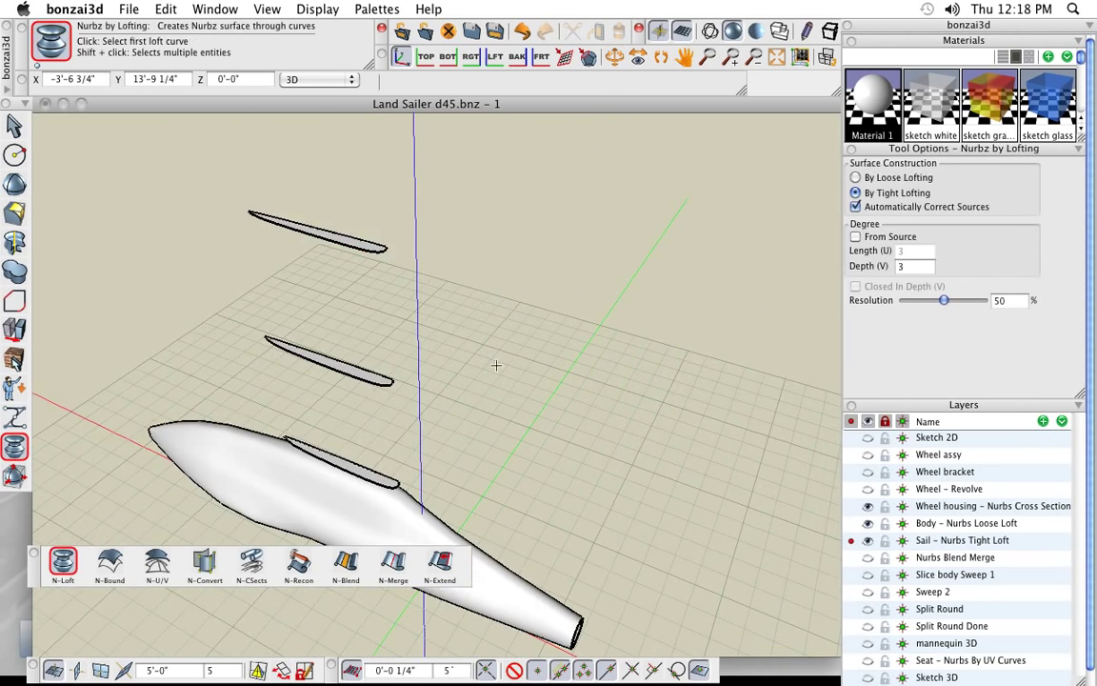
{"action": "middle_click_drag", "start_coordinate": [495, 365], "coordinate": [338, 324]}
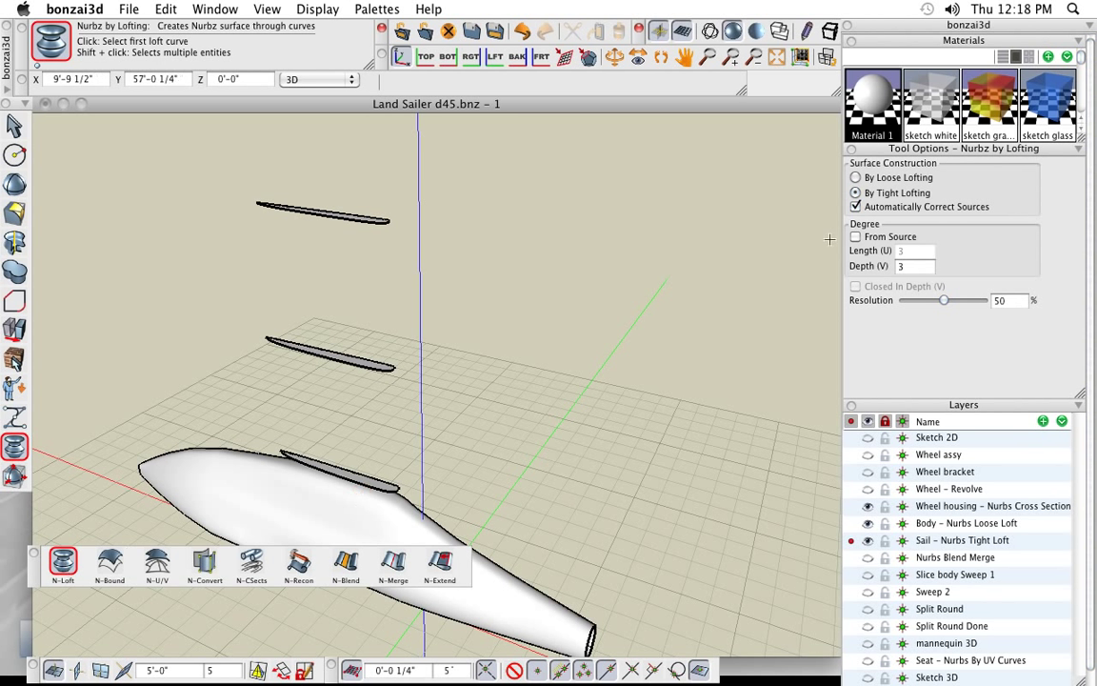
Step: Create the sail as a tight-lofted Nurbz surface through all its section profiles, picked from the body upward to the slanted end profile
{"action": "key", "text": "super+f"}
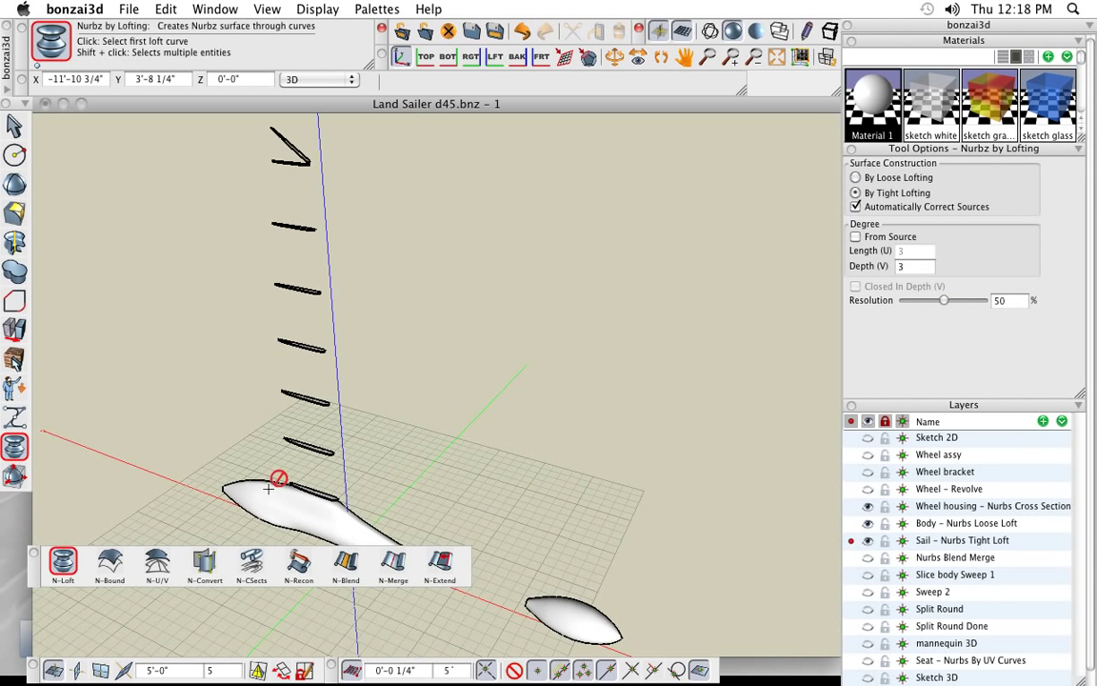
{"action": "left_click", "coordinate": [324, 492]}
{"action": "left_click", "coordinate": [320, 448]}
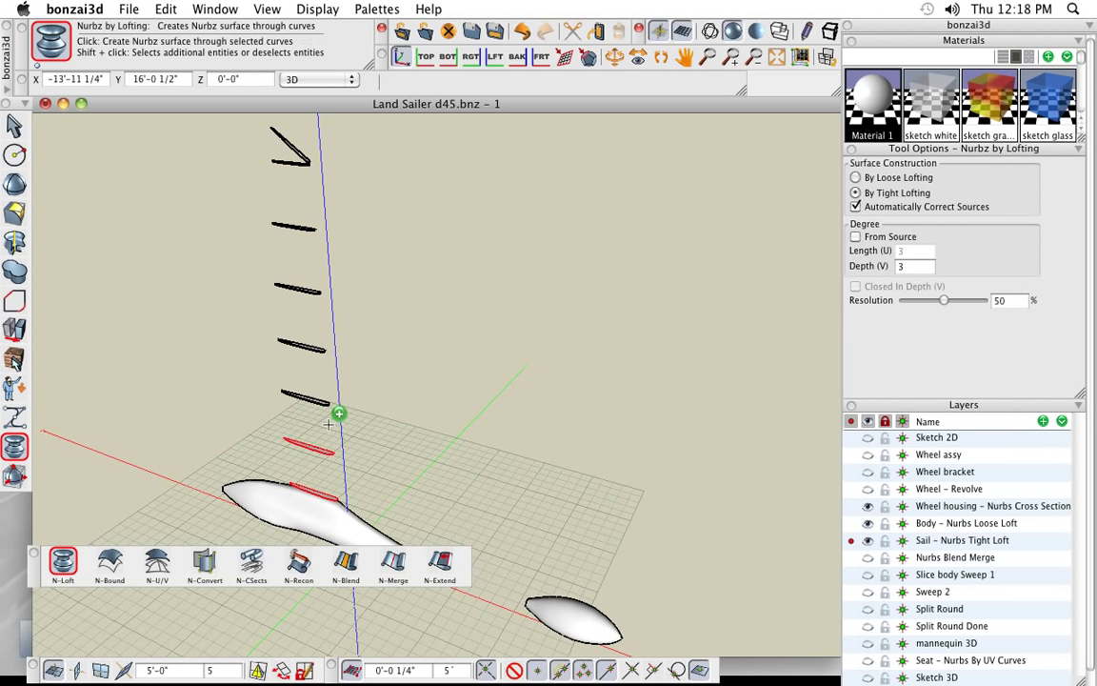
{"action": "left_click", "coordinate": [314, 400]}
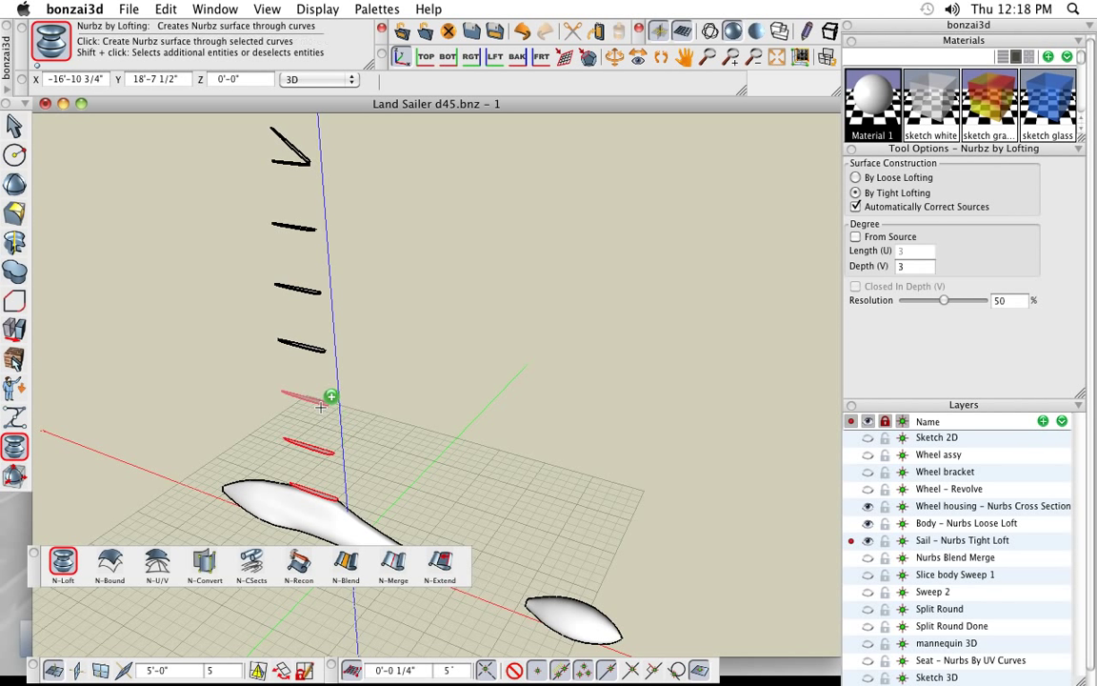
{"action": "left_click", "coordinate": [320, 351]}
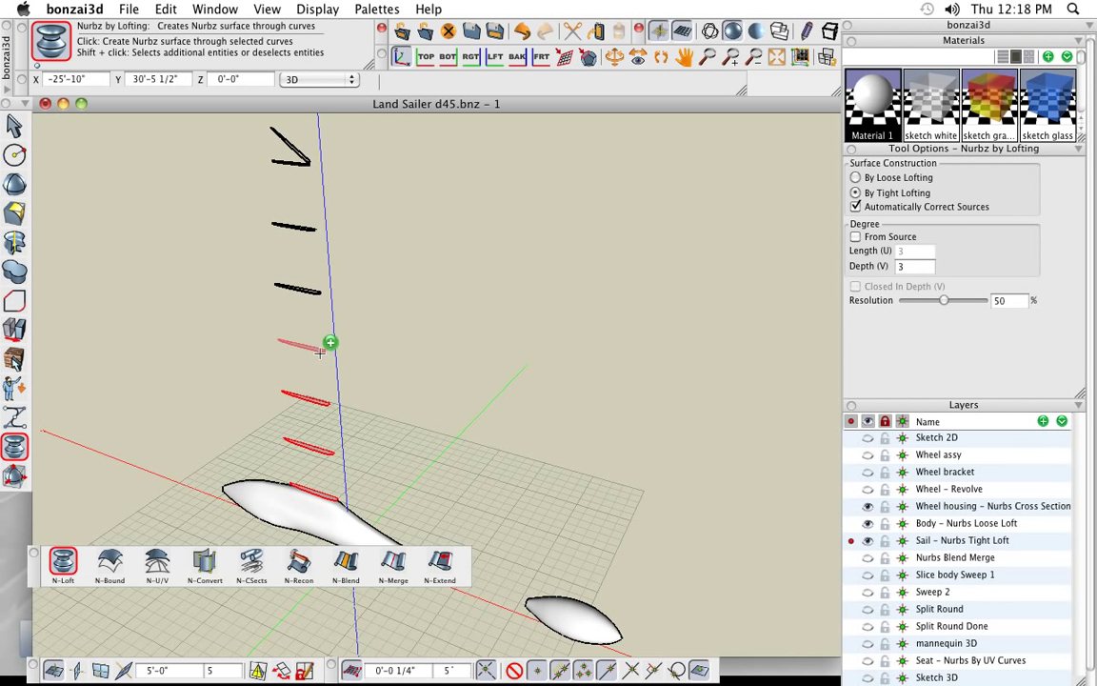
{"action": "left_click", "coordinate": [298, 290]}
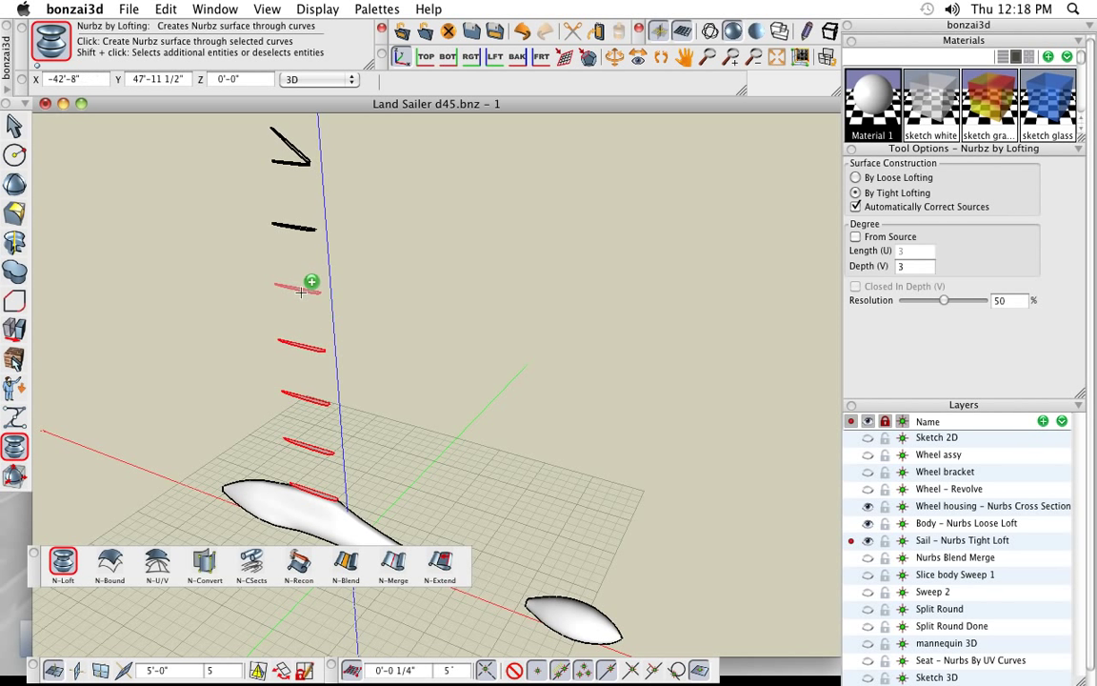
{"action": "left_click", "coordinate": [297, 225]}
{"action": "left_click", "coordinate": [289, 159]}
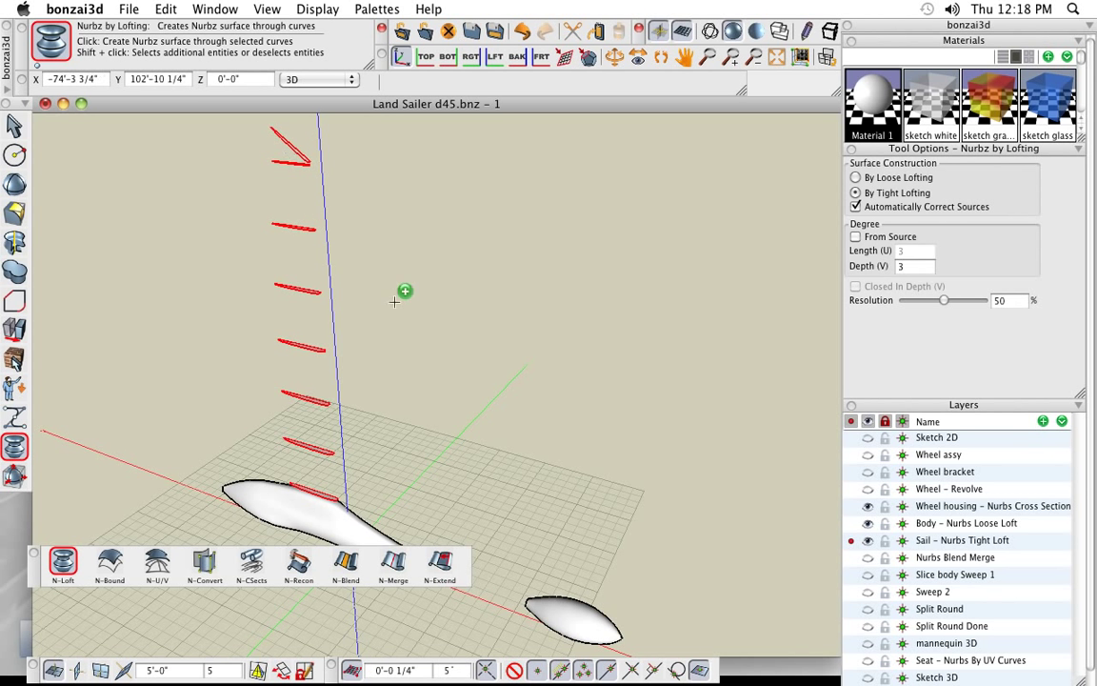
{"action": "left_click", "coordinate": [433, 371]}
{"action": "scroll", "coordinate": [321, 446], "scroll_direction": "up", "scroll_amount": 4}
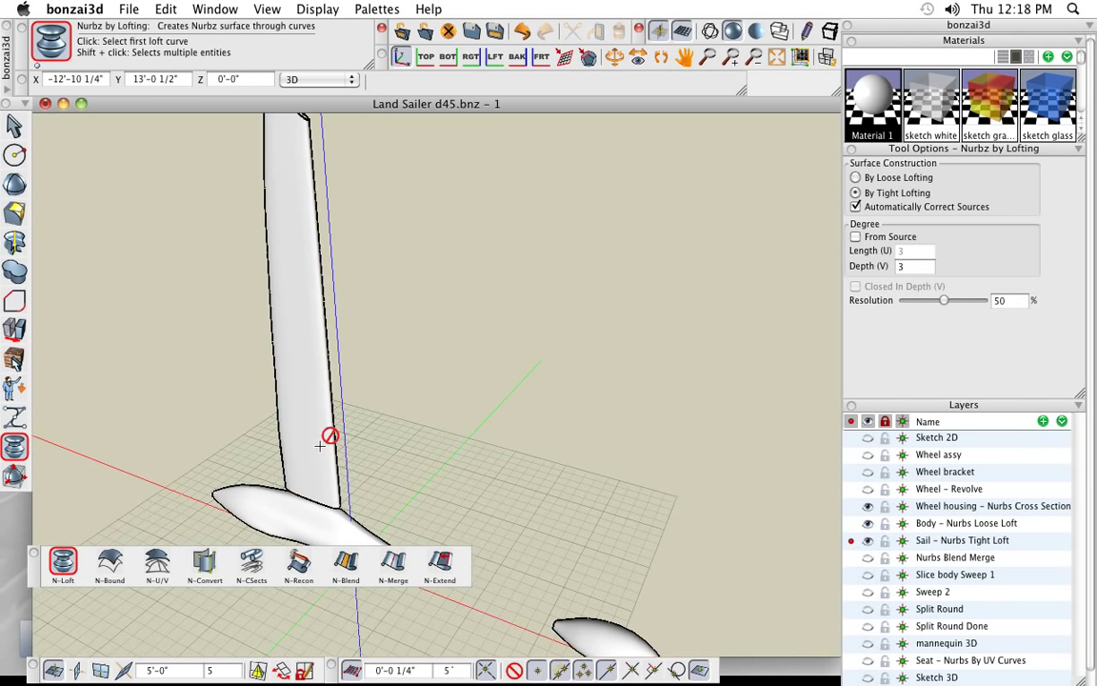
{"action": "middle_click_drag", "start_coordinate": [409, 476], "coordinate": [234, 461]}
{"action": "middle_click_drag", "start_coordinate": [443, 451], "coordinate": [311, 435]}
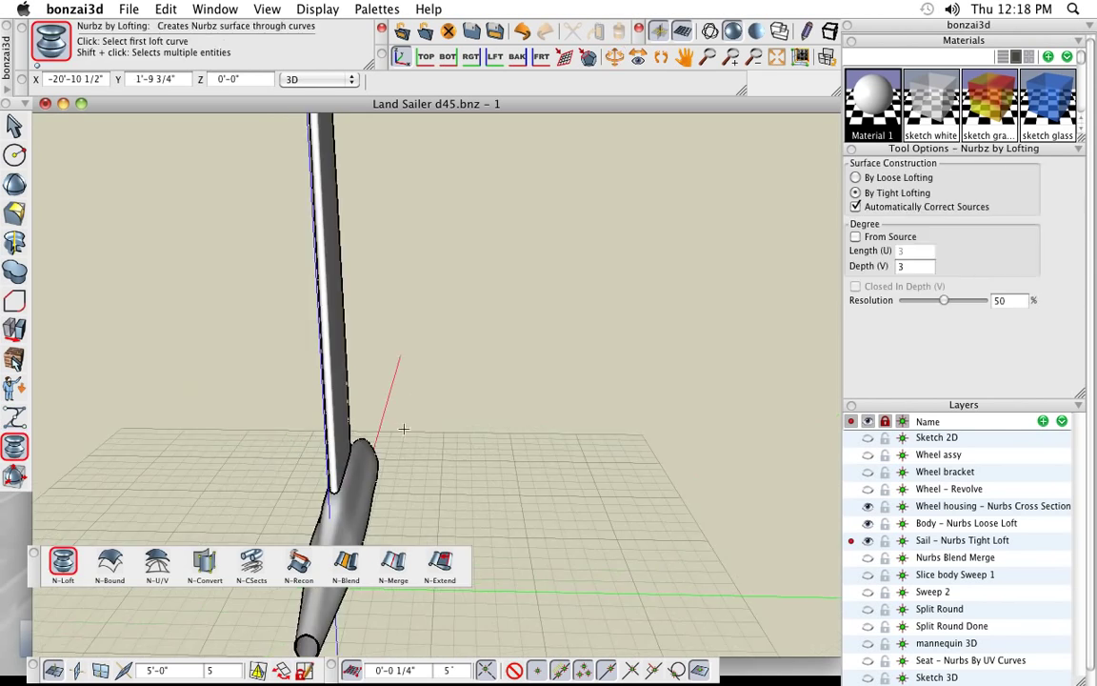
Step: Make the Nurbs Blend Merge layer active and hide the wheel housing, body and sail layers
{"action": "mouse_move", "coordinate": [404, 428]}
{"action": "middle_mouse_down"}
{"action": "mouse_move", "coordinate": [236, 416]}
{"action": "mouse_move", "coordinate": [452, 421]}
{"action": "mouse_move", "coordinate": [351, 448]}
{"action": "mouse_move", "coordinate": [357, 466]}
{"action": "mouse_move", "coordinate": [429, 472]}
{"action": "mouse_move", "coordinate": [369, 449]}
{"action": "mouse_move", "coordinate": [356, 419]}
{"action": "middle_mouse_up"}
{"action": "scroll", "coordinate": [372, 452], "scroll_direction": "down", "scroll_amount": 2}
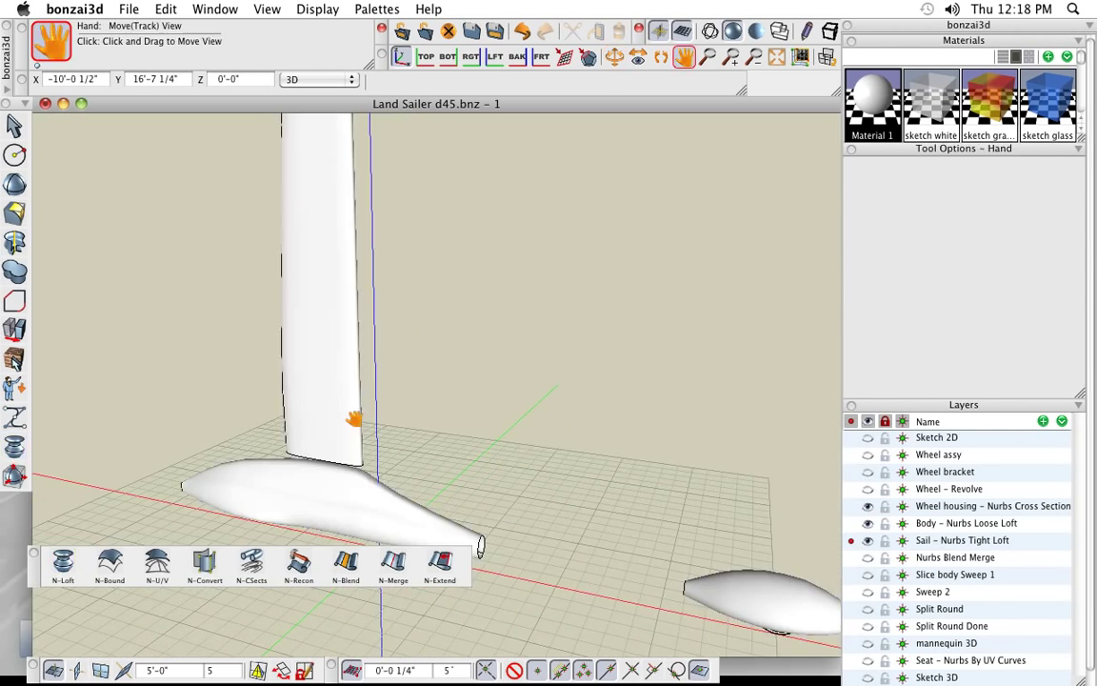
{"action": "mouse_move", "coordinate": [498, 488]}
{"action": "middle_mouse_down"}
{"action": "mouse_move", "coordinate": [301, 405]}
{"action": "mouse_move", "coordinate": [416, 379]}
{"action": "middle_mouse_up"}
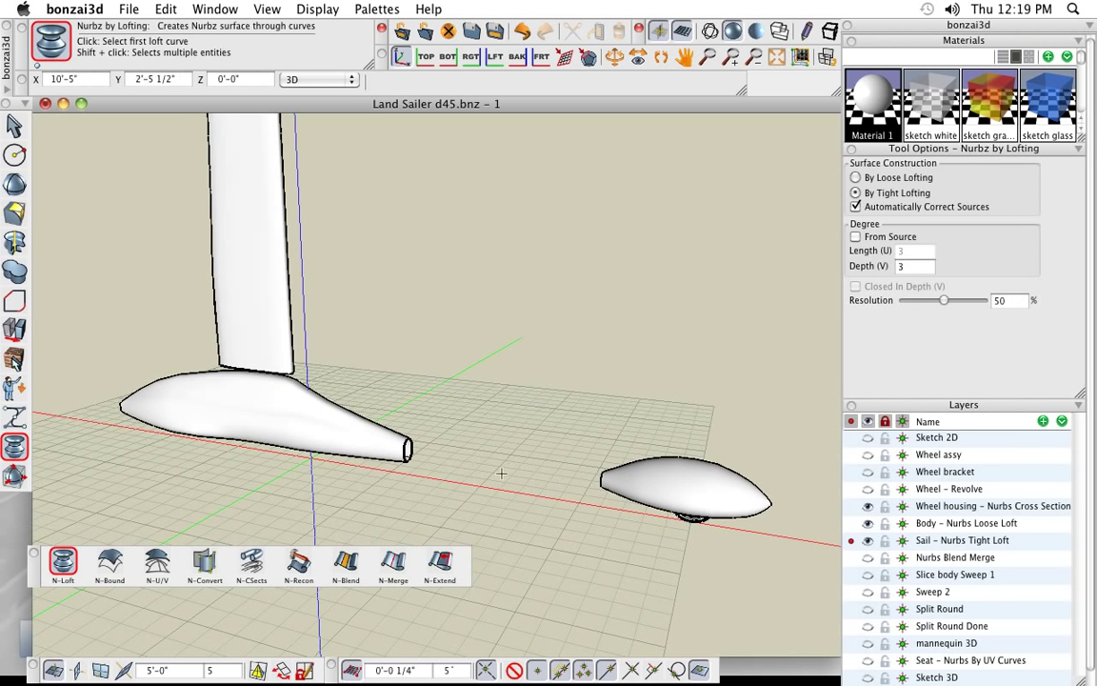
{"action": "middle_click_drag", "start_coordinate": [501, 473], "coordinate": [524, 492]}
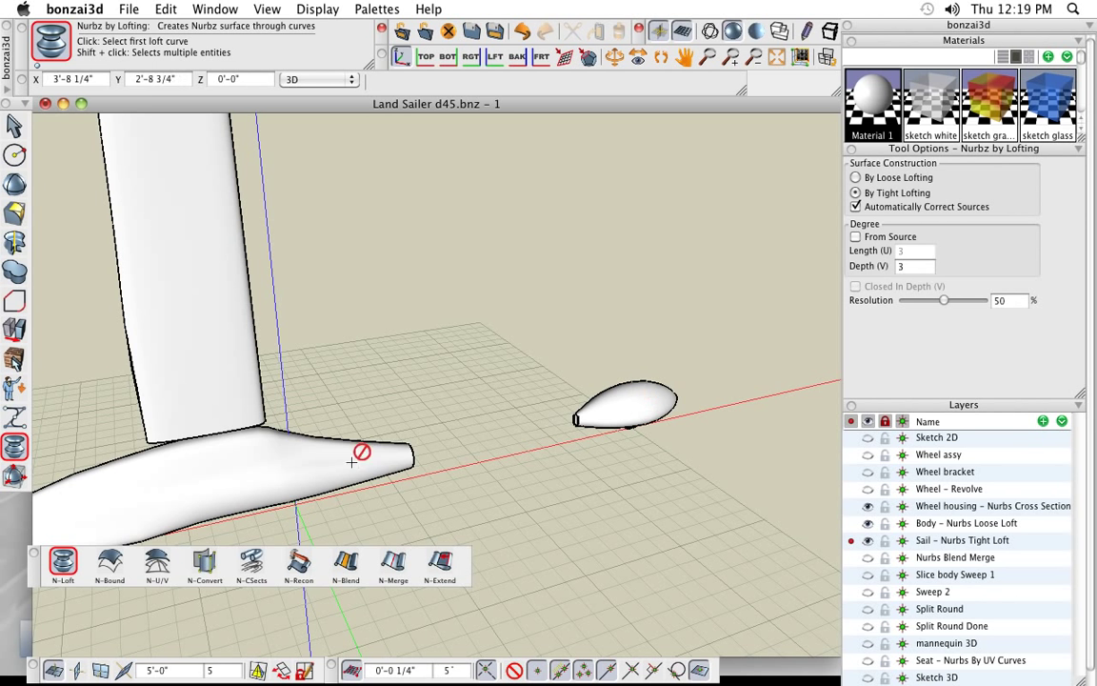
{"action": "middle_click_drag", "start_coordinate": [494, 496], "coordinate": [760, 483]}
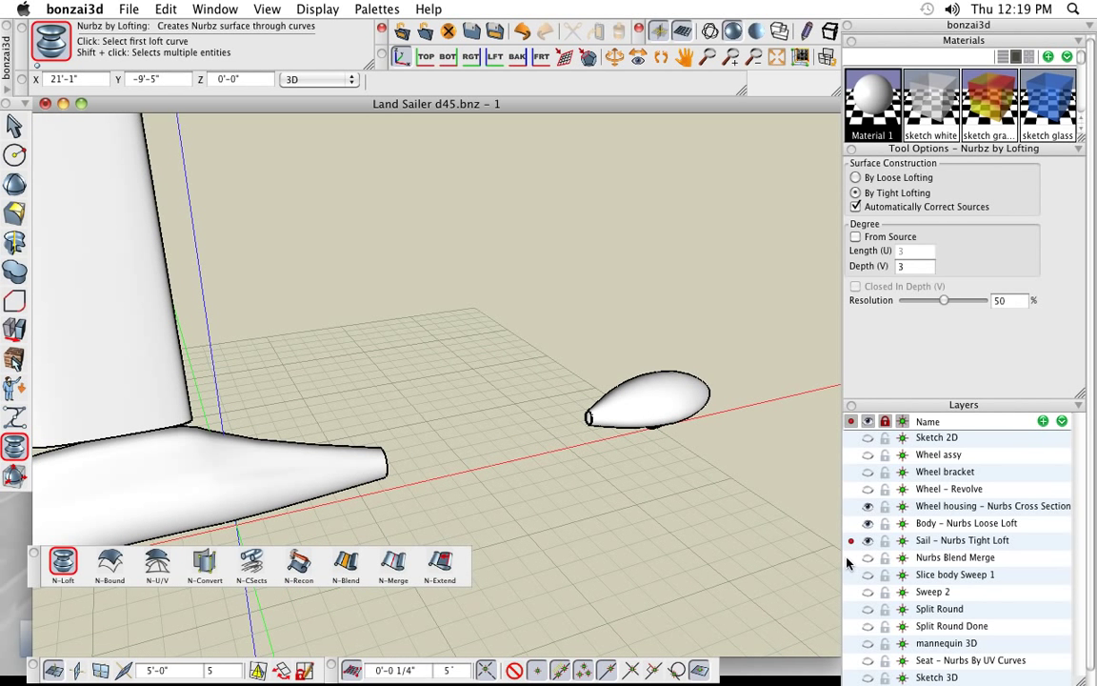
{"action": "left_click", "coordinate": [850, 556]}
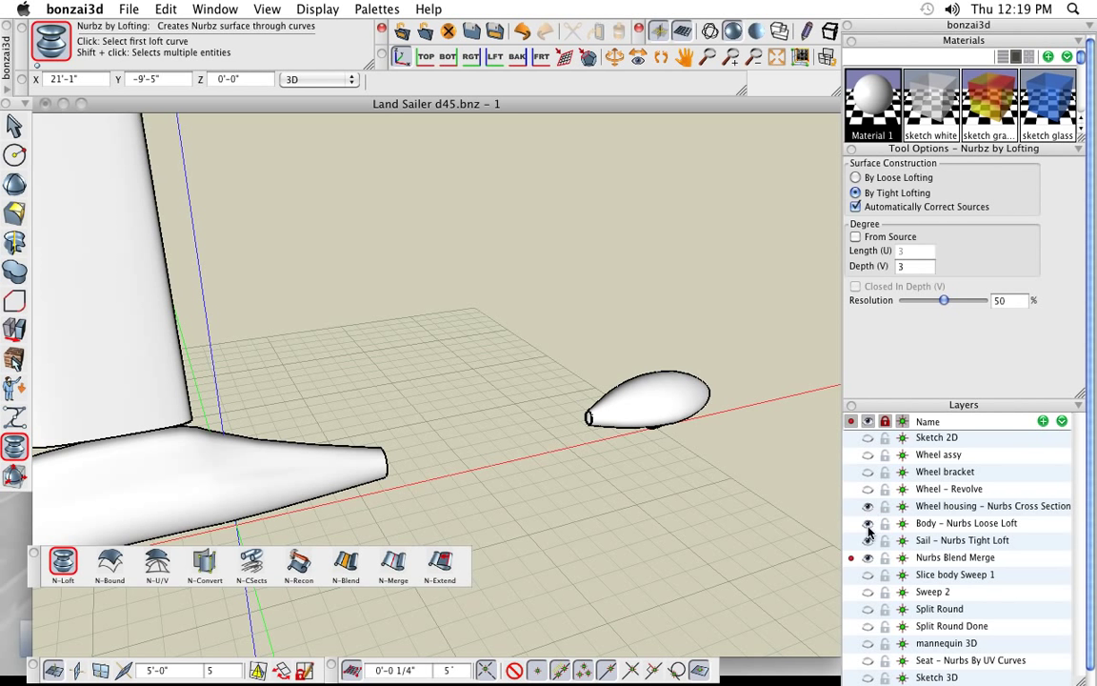
{"action": "left_click", "coordinate": [867, 541]}
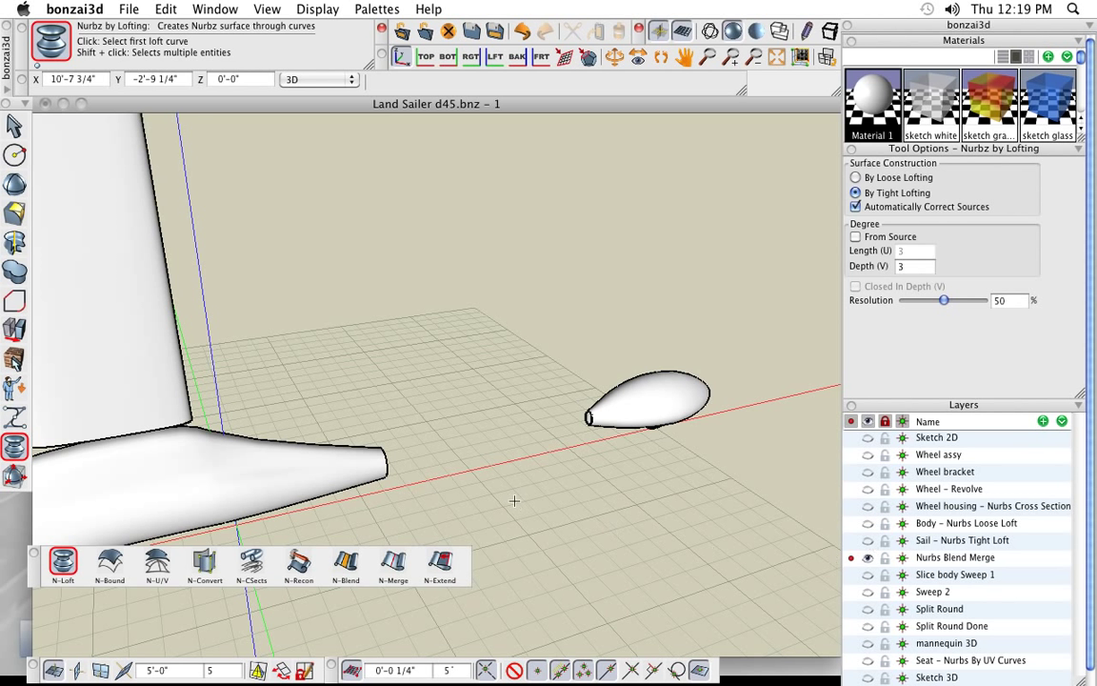
Step: Blend the body's open tail edge to the wheel housing's open edge, using G0 : Positional for both continuities
{"action": "scroll", "coordinate": [490, 441], "scroll_direction": "up", "scroll_amount": 2}
{"action": "middle_click_drag", "start_coordinate": [505, 466], "coordinate": [497, 451]}
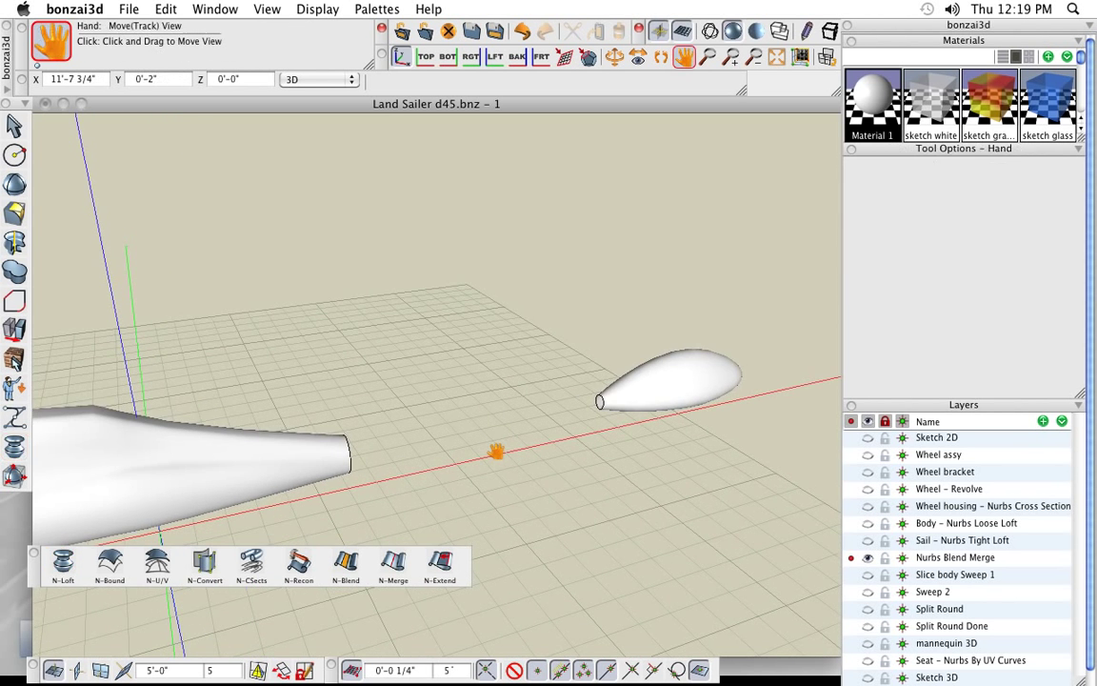
{"action": "left_click", "coordinate": [346, 564]}
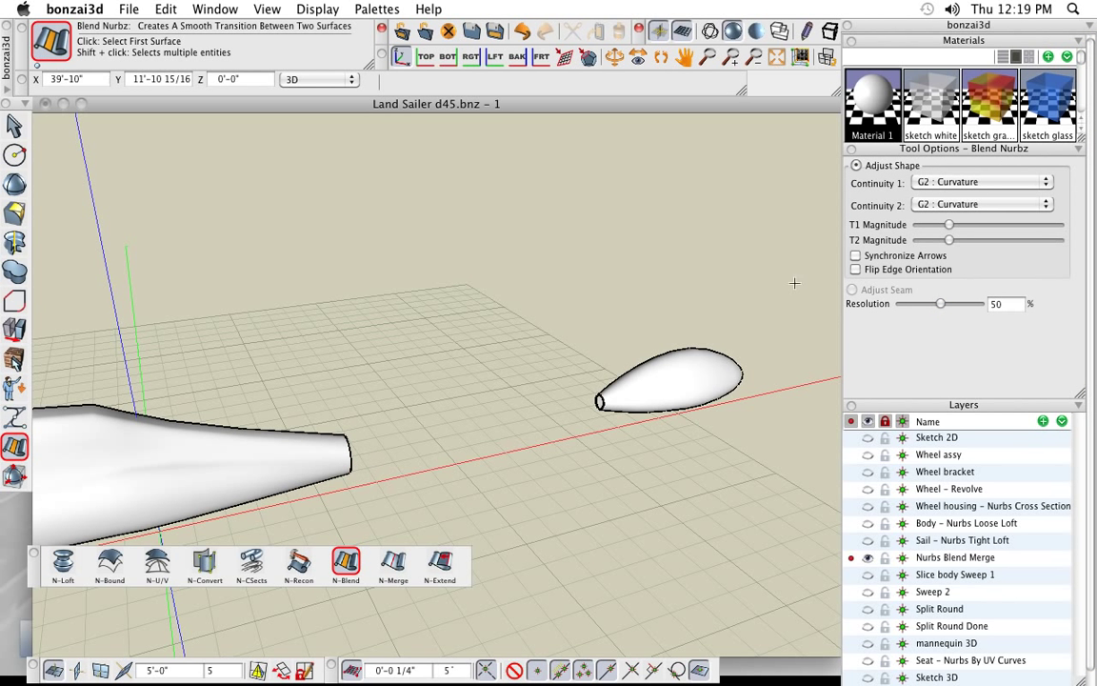
{"action": "left_click", "coordinate": [951, 182]}
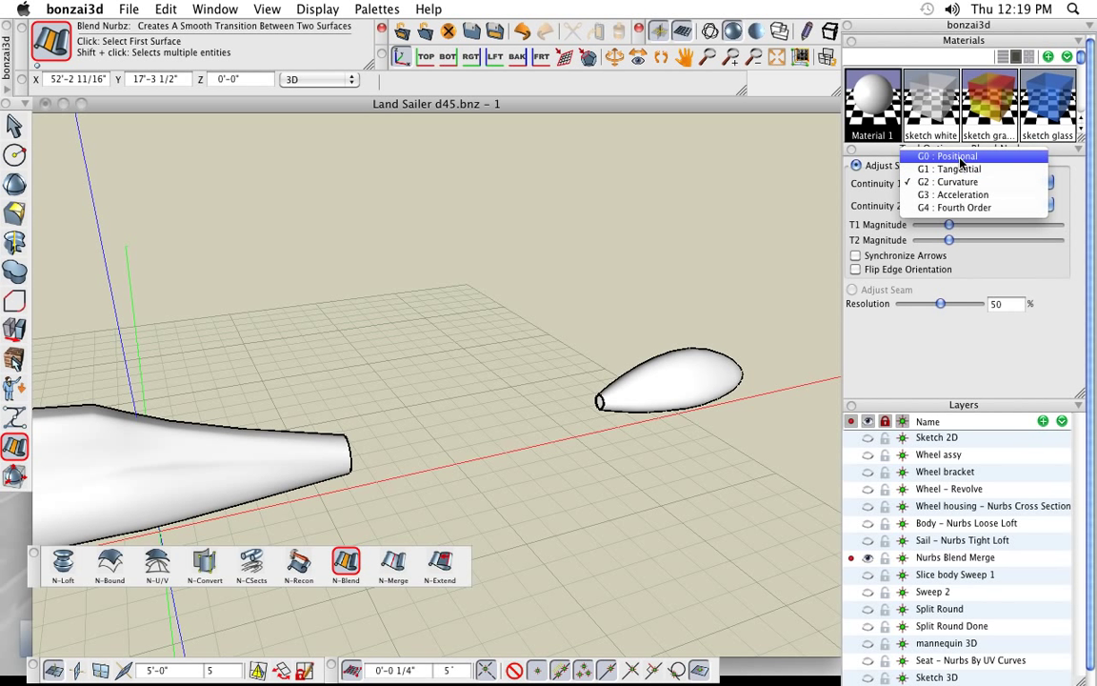
{"action": "left_click", "coordinate": [958, 158]}
{"action": "left_click", "coordinate": [964, 208]}
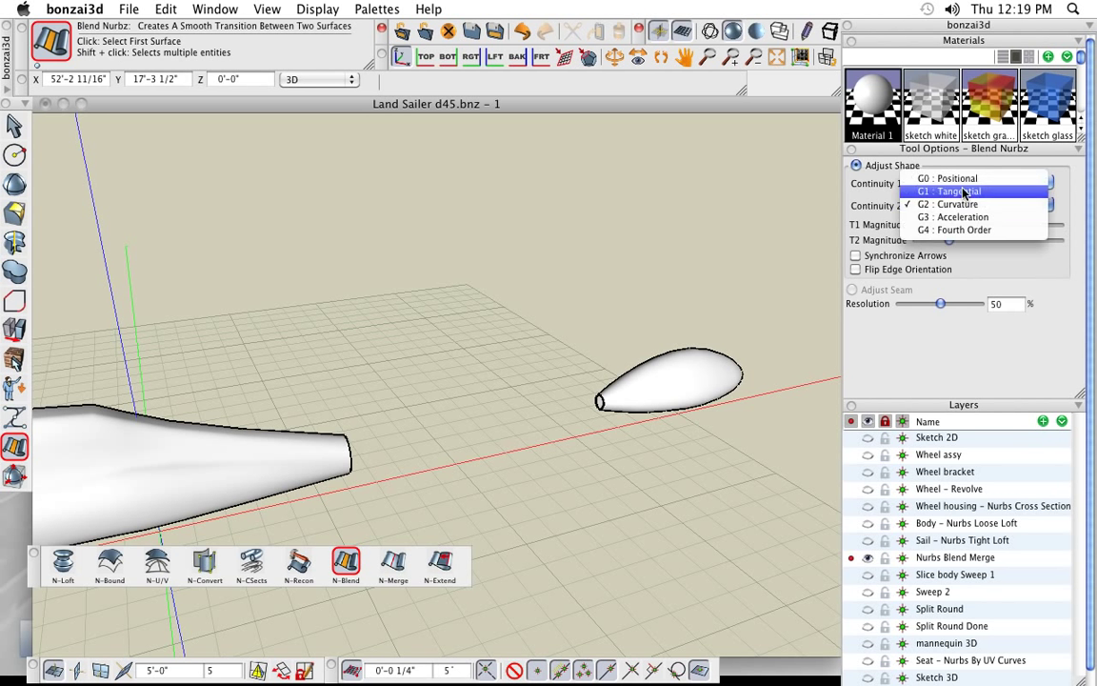
{"action": "left_click", "coordinate": [964, 177]}
{"action": "left_click", "coordinate": [351, 458]}
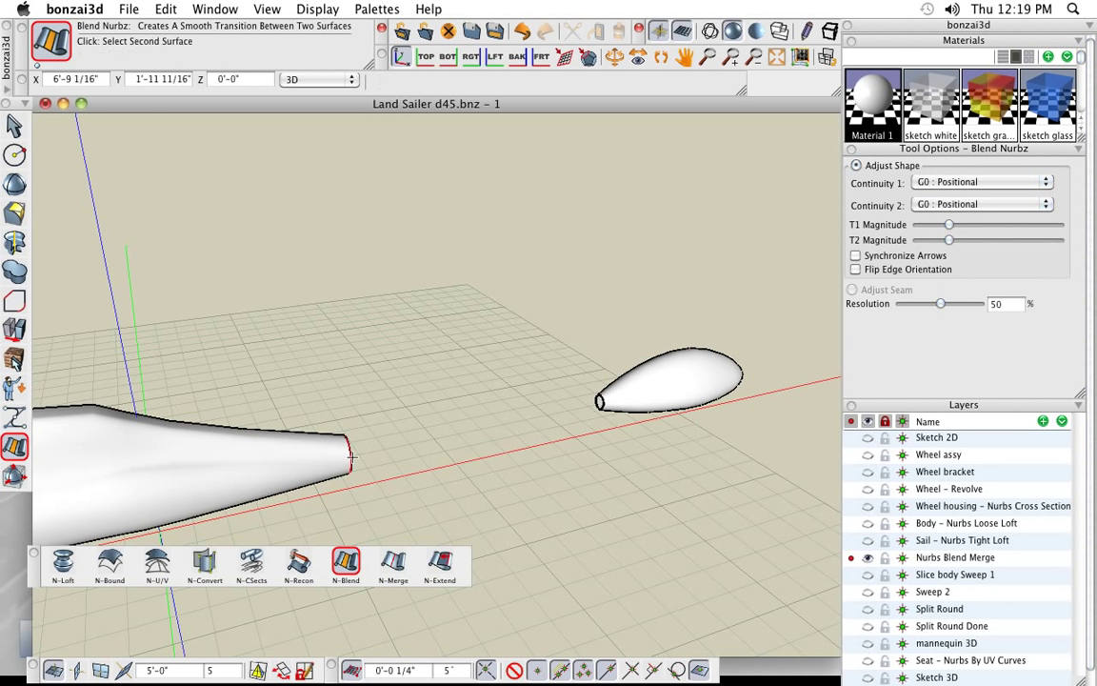
{"action": "left_click", "coordinate": [600, 400]}
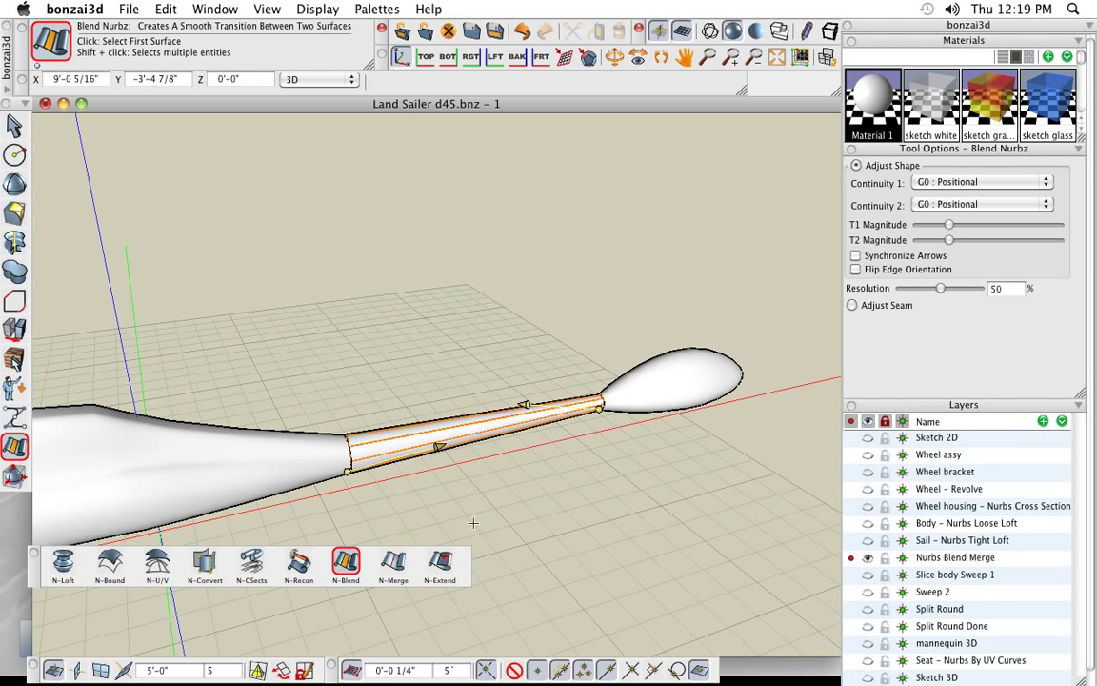
Step: Merge the new connecting surface with the wheel housing into one Nurbz surface
{"action": "left_click", "coordinate": [395, 562]}
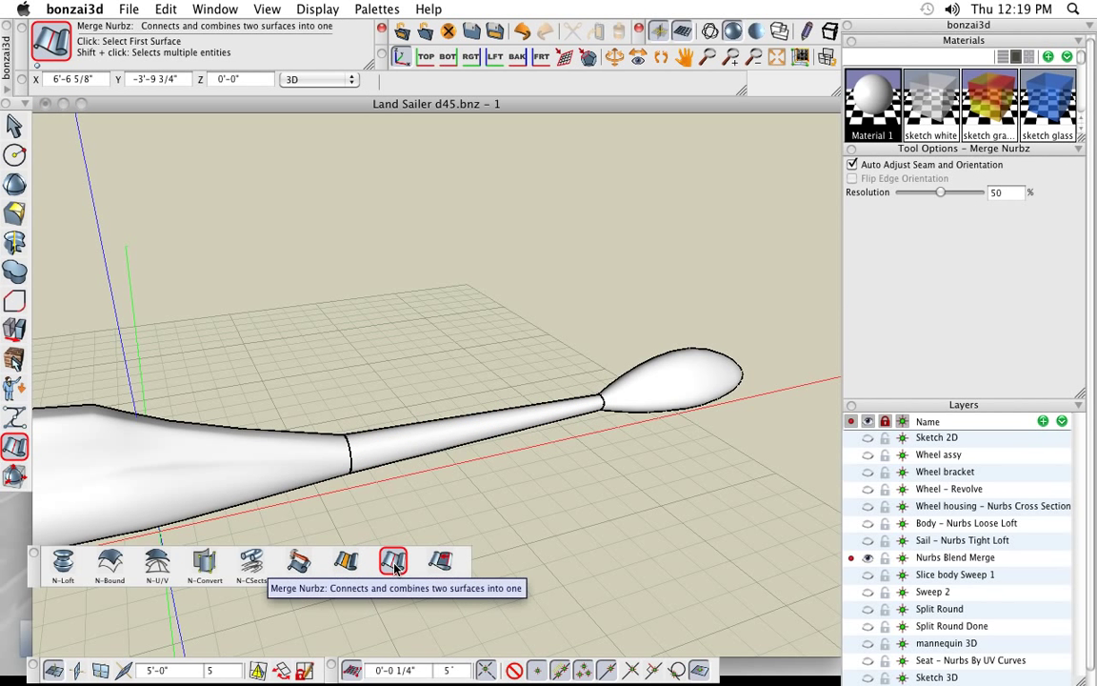
{"action": "left_click", "coordinate": [567, 412]}
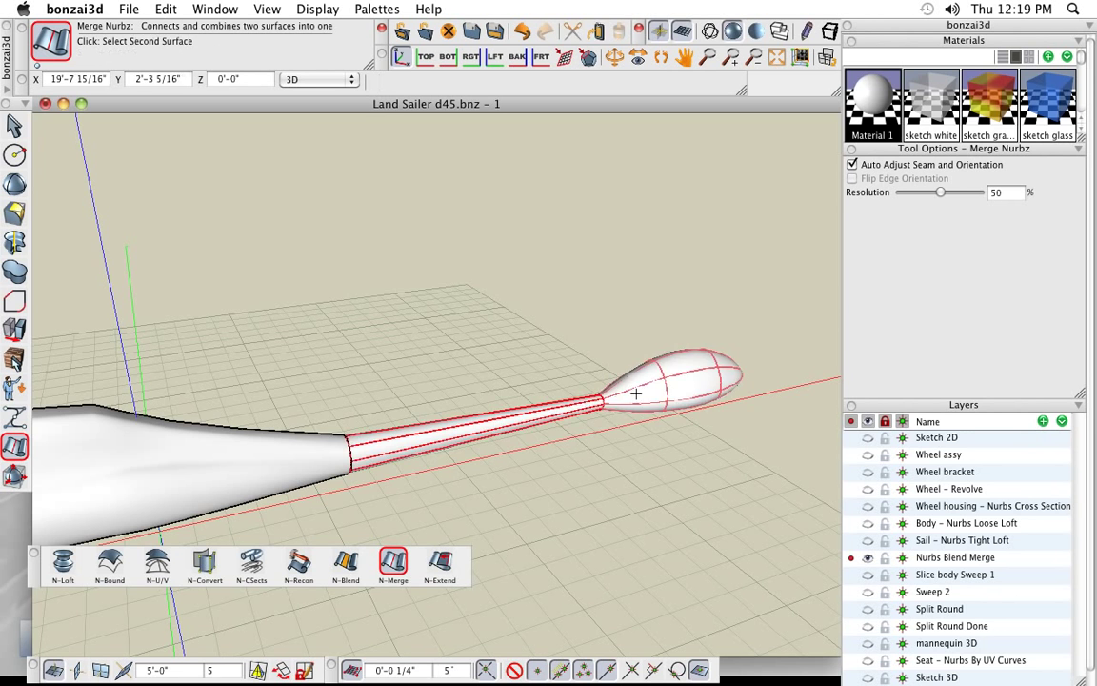
{"action": "left_click", "coordinate": [635, 392]}
Step: Spread the two merge control points apart along the connecting surface and the wheel housing to smooth their junction
{"action": "scroll", "coordinate": [601, 424], "scroll_direction": "up", "scroll_amount": 3}
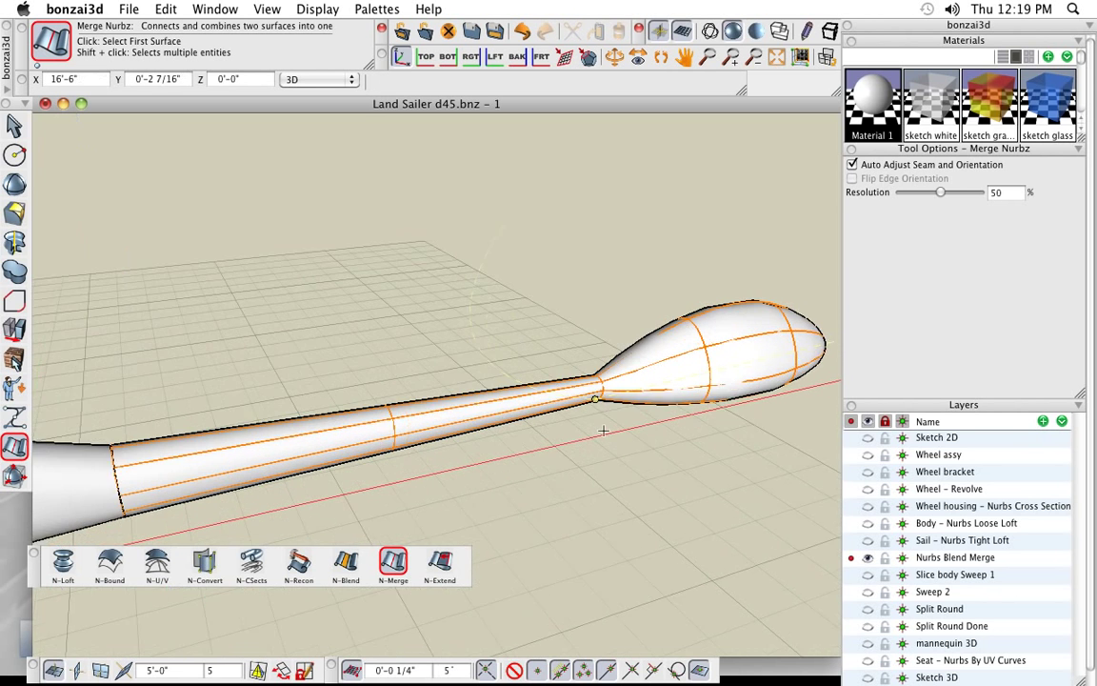
{"action": "scroll", "coordinate": [603, 431], "scroll_direction": "up", "scroll_amount": 2}
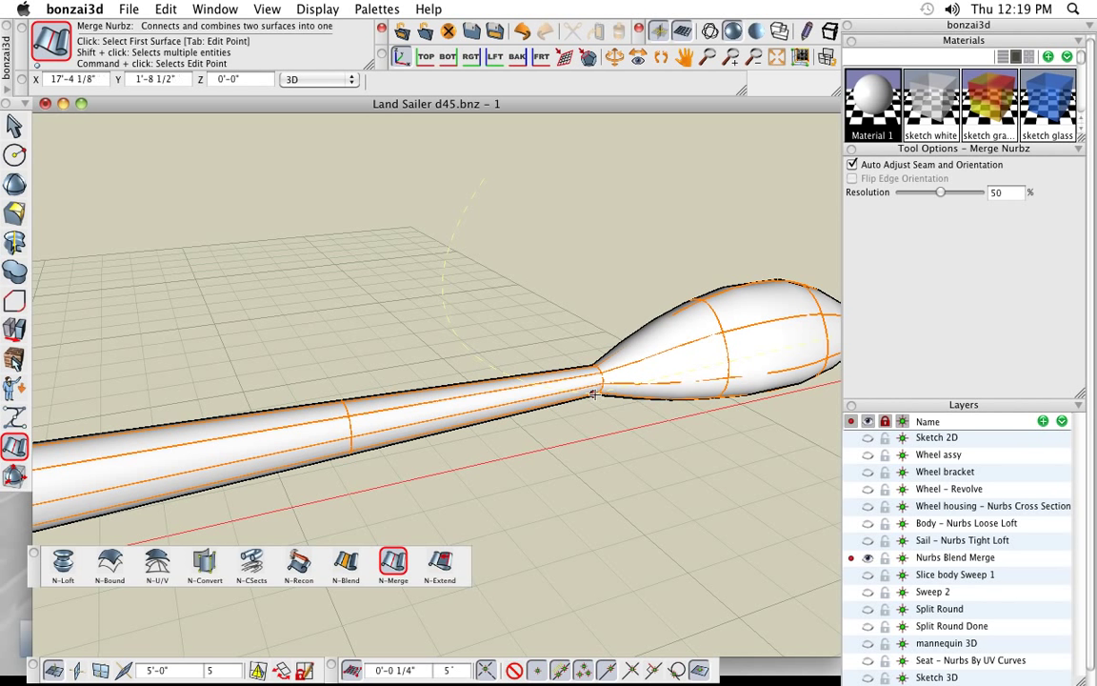
{"action": "key", "text": "Tab"}
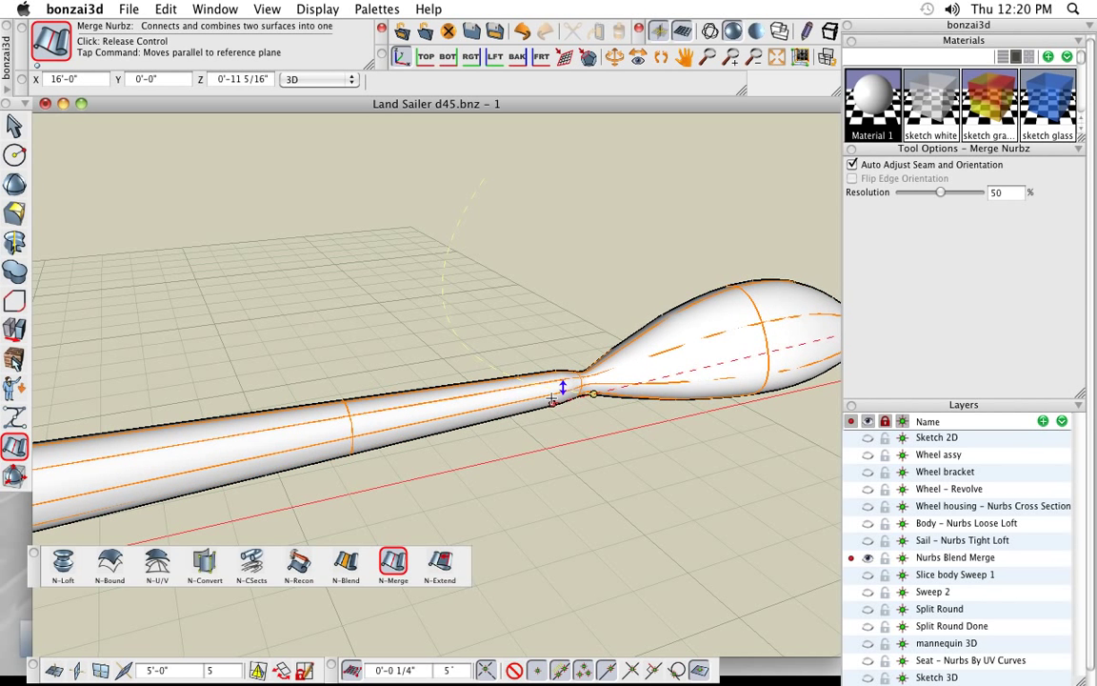
{"action": "left_click", "coordinate": [566, 386]}
{"action": "left_click", "coordinate": [592, 392]}
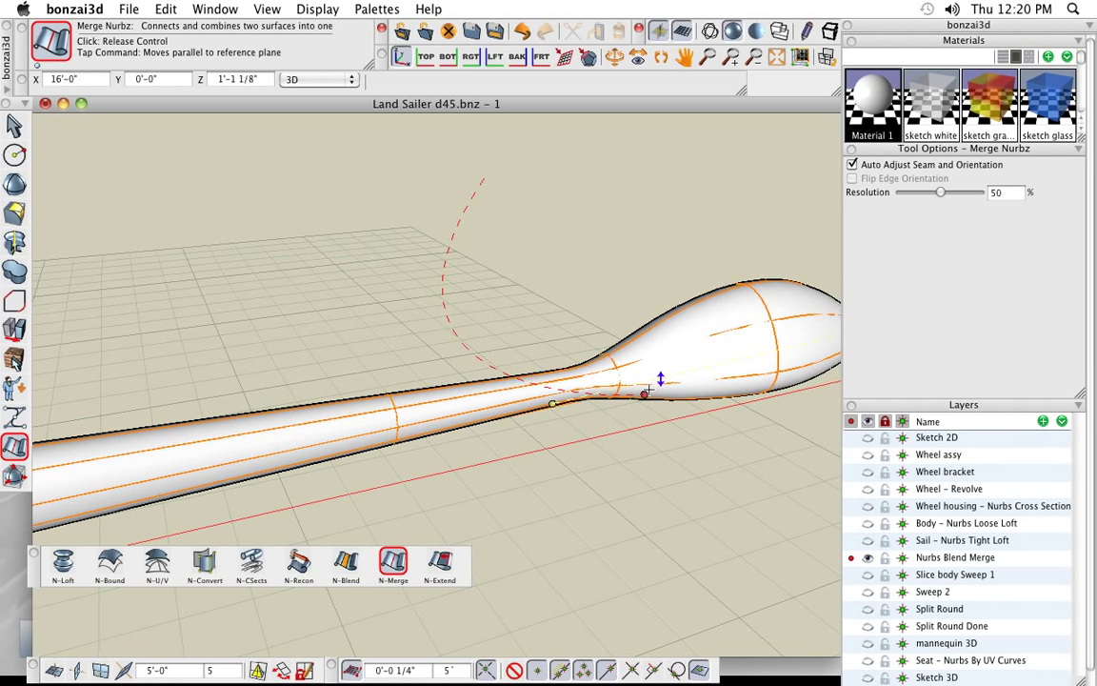
{"action": "left_click", "coordinate": [674, 379]}
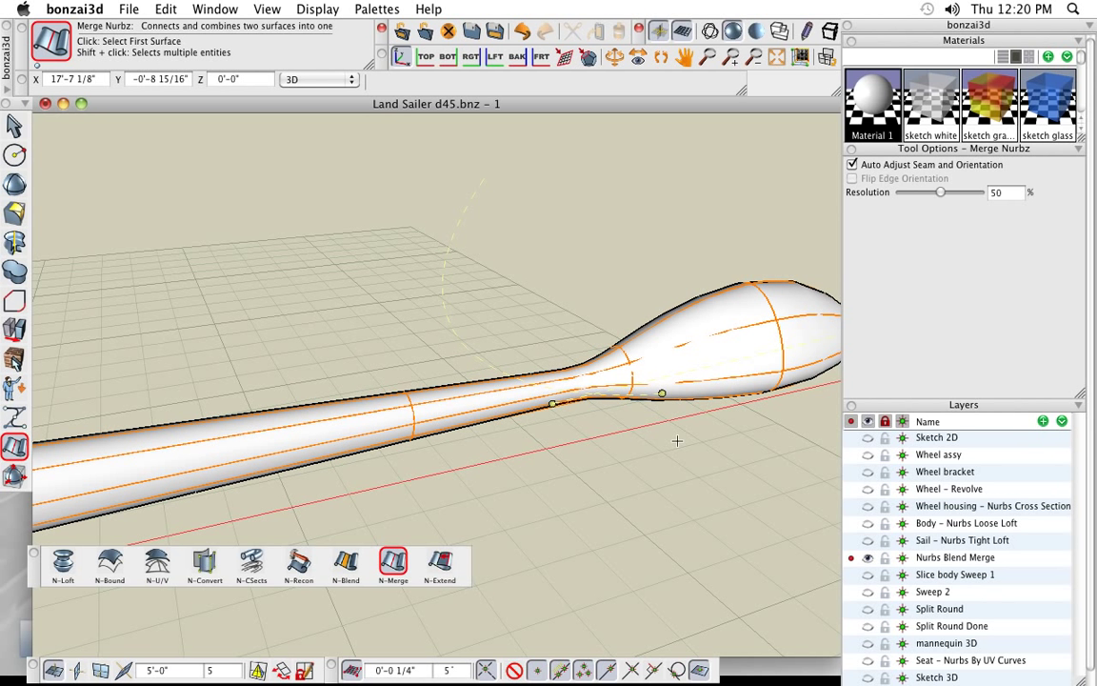
Step: Merge the body surface with the combined connector and wheel housing surface
{"action": "scroll", "coordinate": [705, 441], "scroll_direction": "down", "scroll_amount": 3}
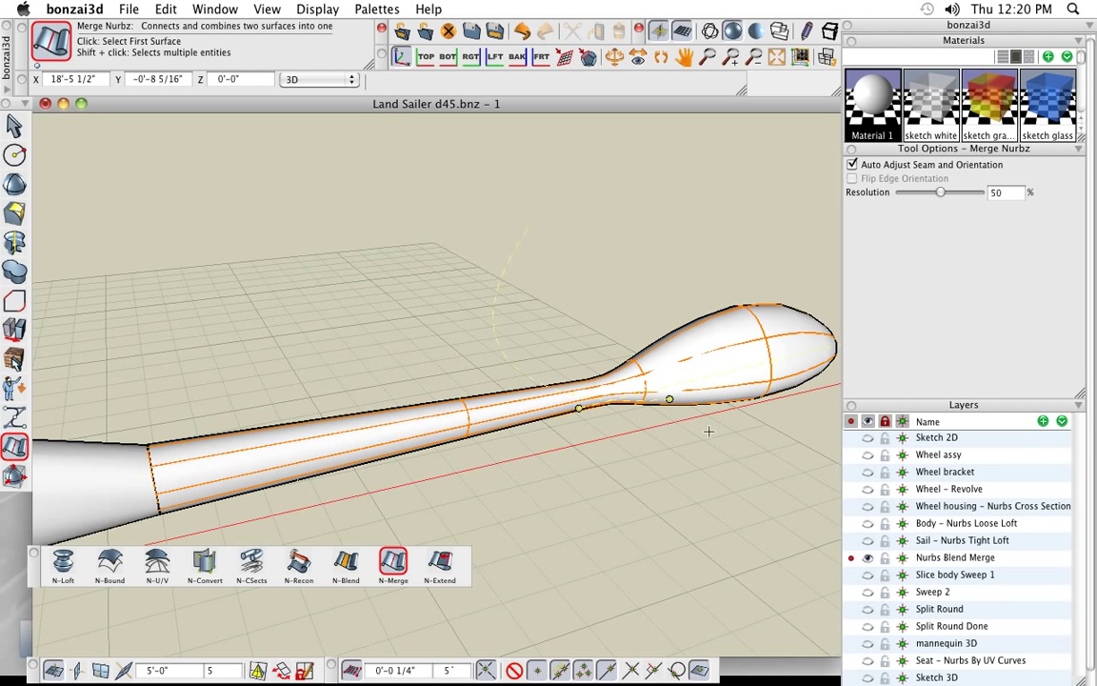
{"action": "scroll", "coordinate": [709, 443], "scroll_direction": "down", "scroll_amount": 2}
{"action": "middle_click_drag", "start_coordinate": [652, 517], "coordinate": [713, 413]}
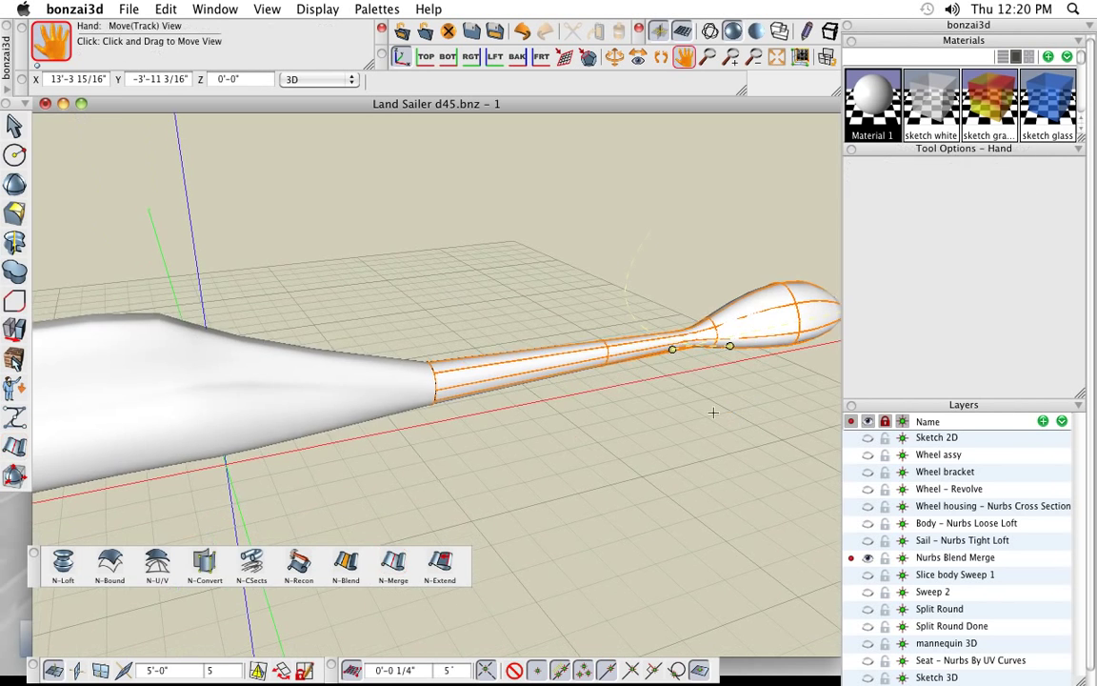
{"action": "left_click", "coordinate": [382, 391]}
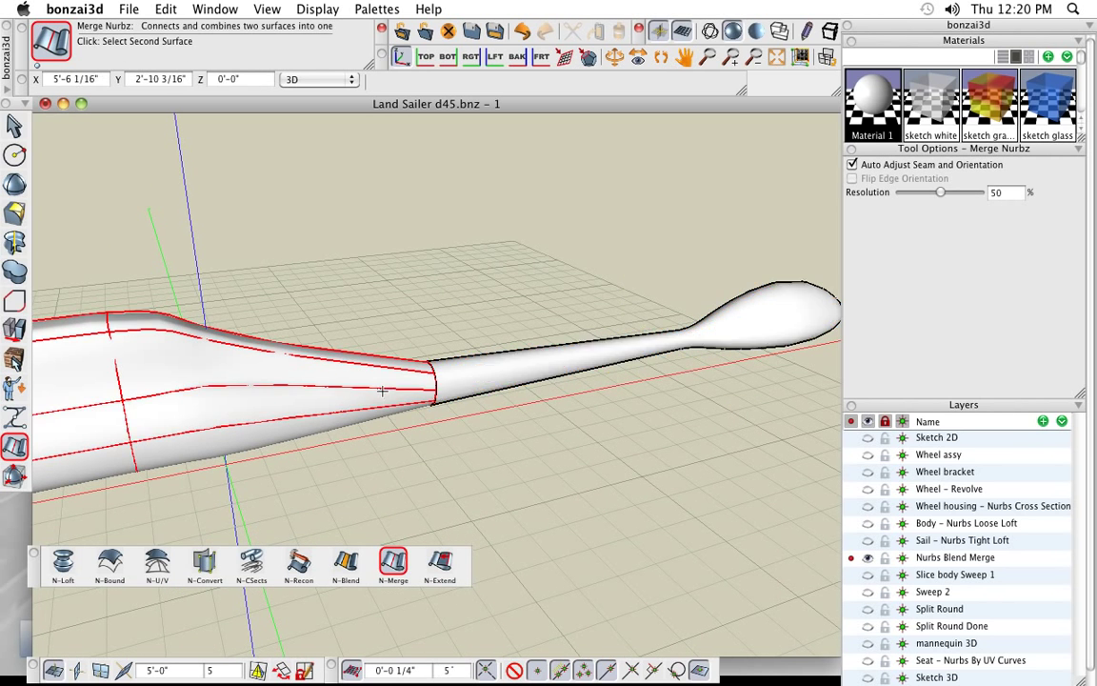
{"action": "left_click", "coordinate": [458, 386]}
Step: Spread the two control points at the body junction, one toward the body and one along the connector, and finish the merge
{"action": "scroll", "coordinate": [438, 419], "scroll_direction": "up", "scroll_amount": 3}
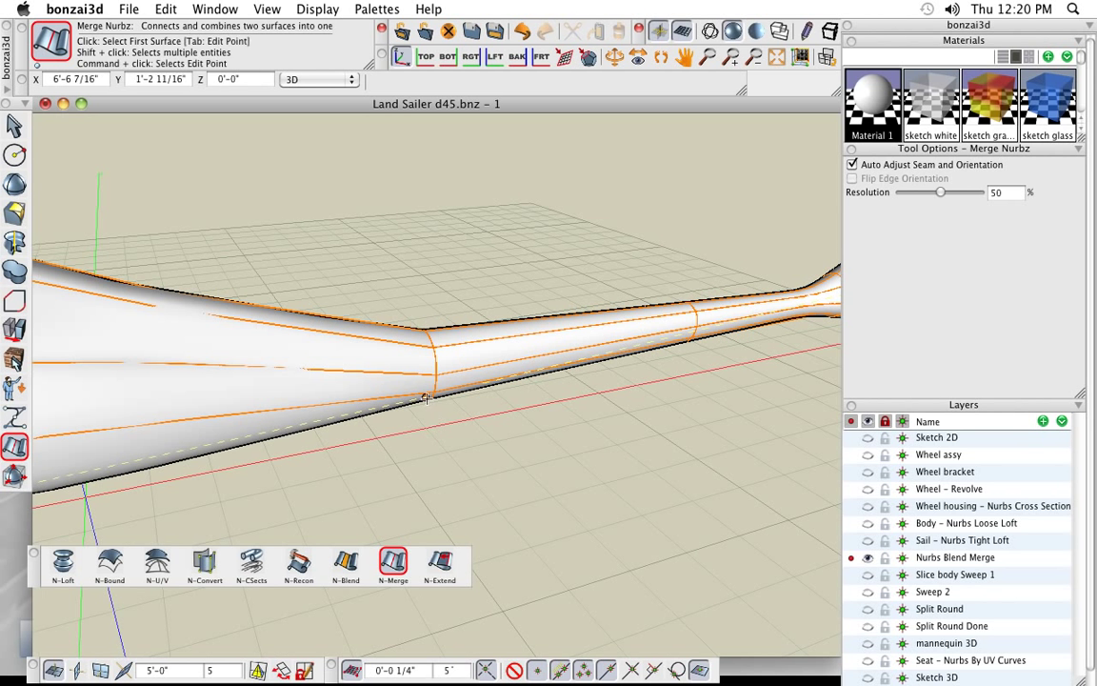
{"action": "left_click", "coordinate": [425, 399]}
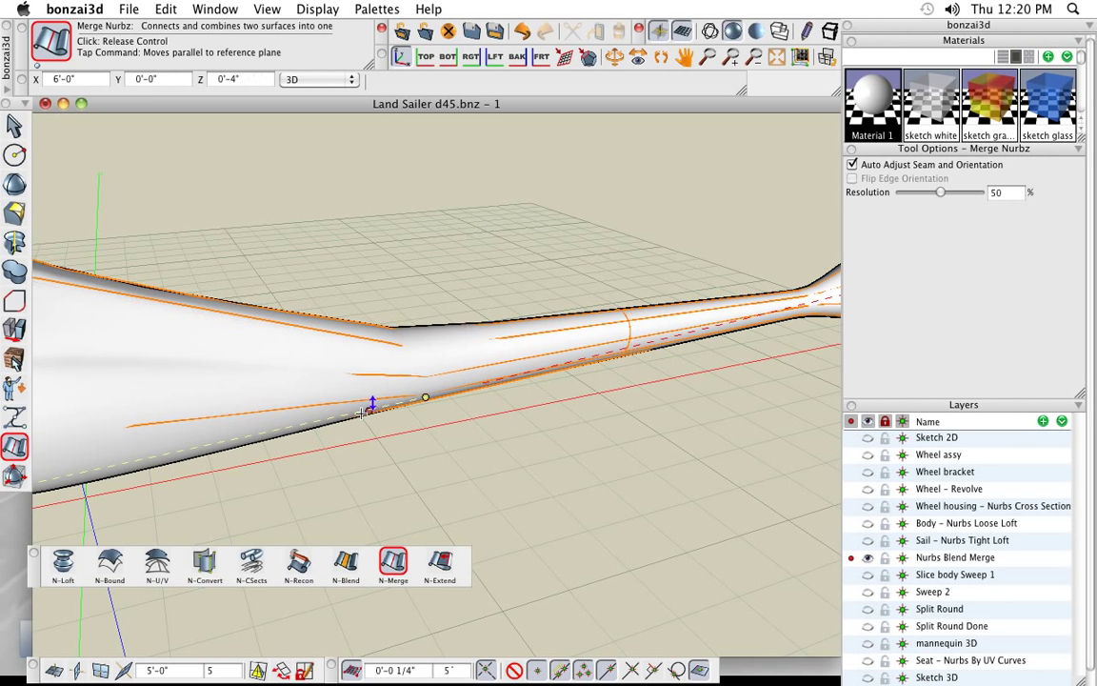
{"action": "left_click", "coordinate": [360, 412]}
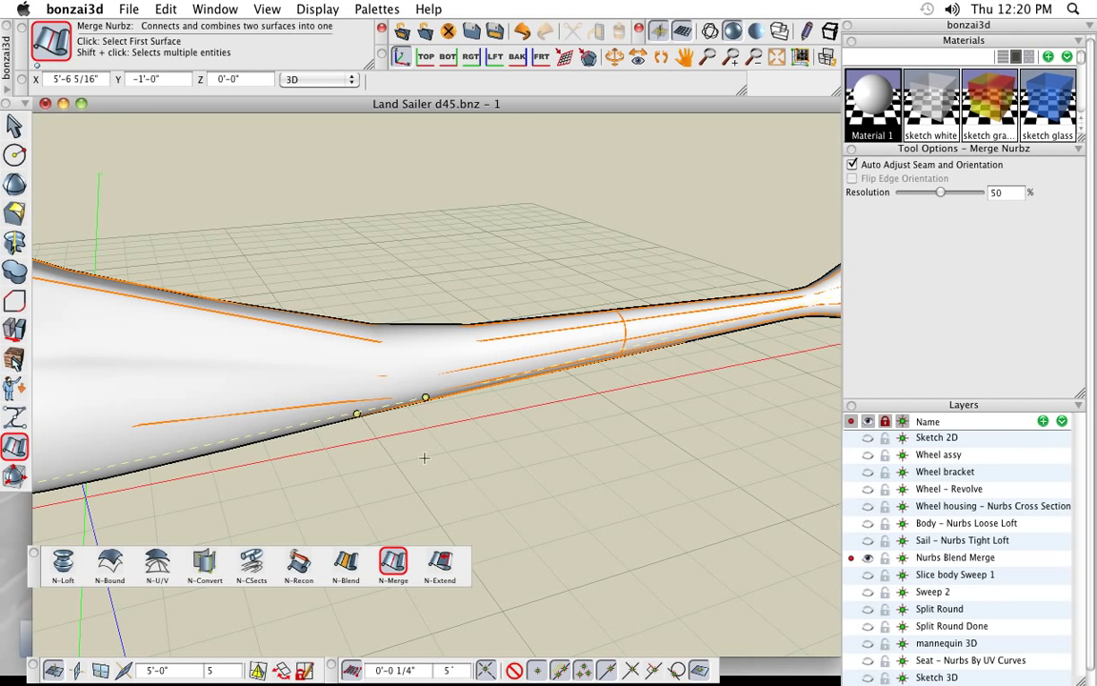
{"action": "left_click", "coordinate": [424, 398]}
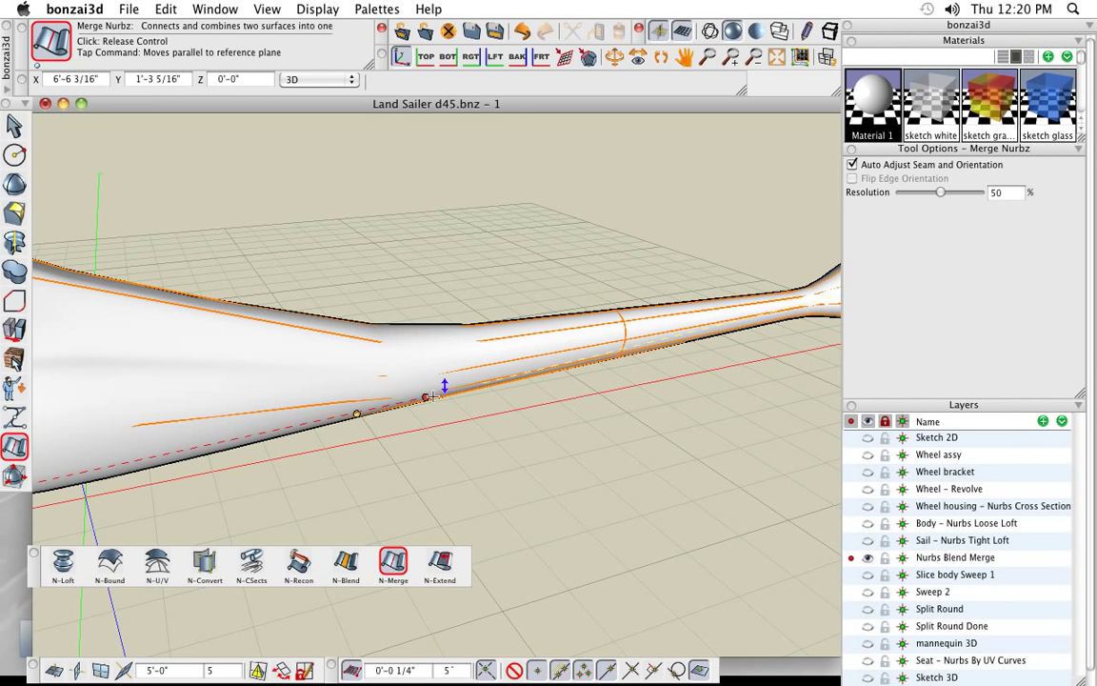
{"action": "left_click", "coordinate": [494, 382]}
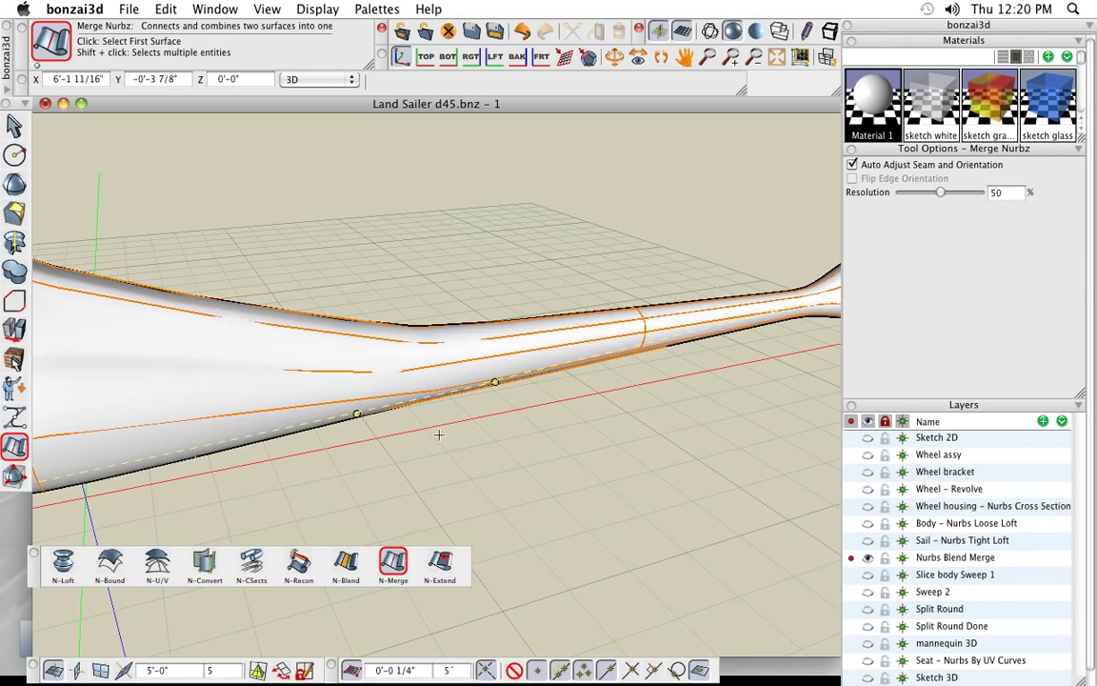
{"action": "scroll", "coordinate": [440, 435], "scroll_direction": "down", "scroll_amount": 3}
{"action": "key", "text": "space"}
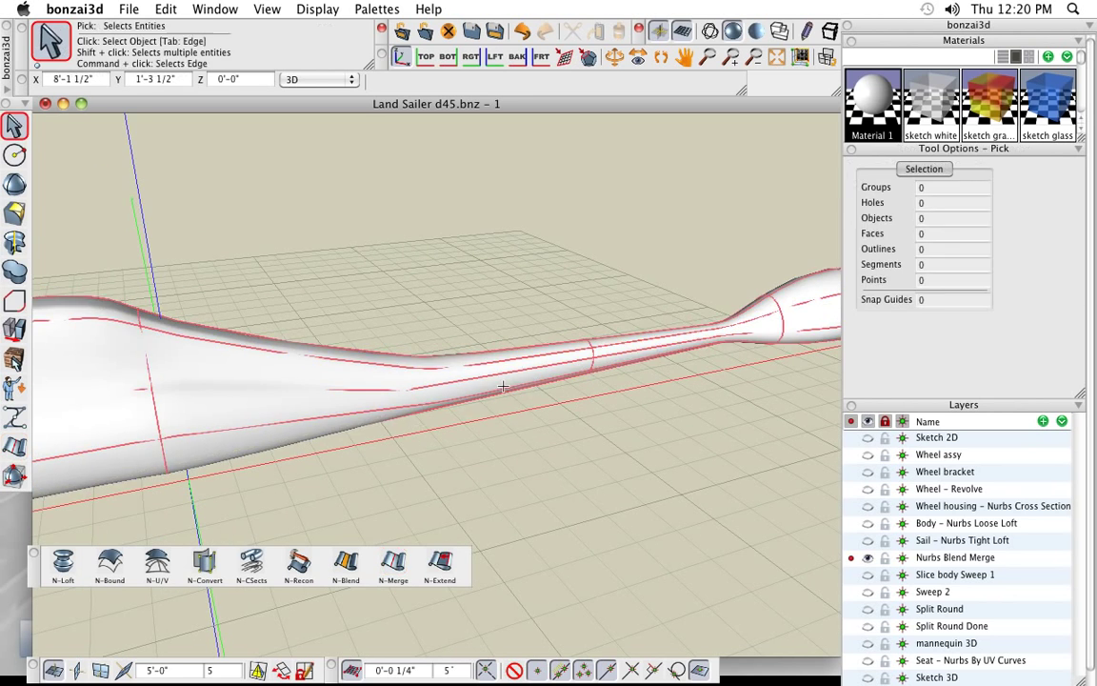
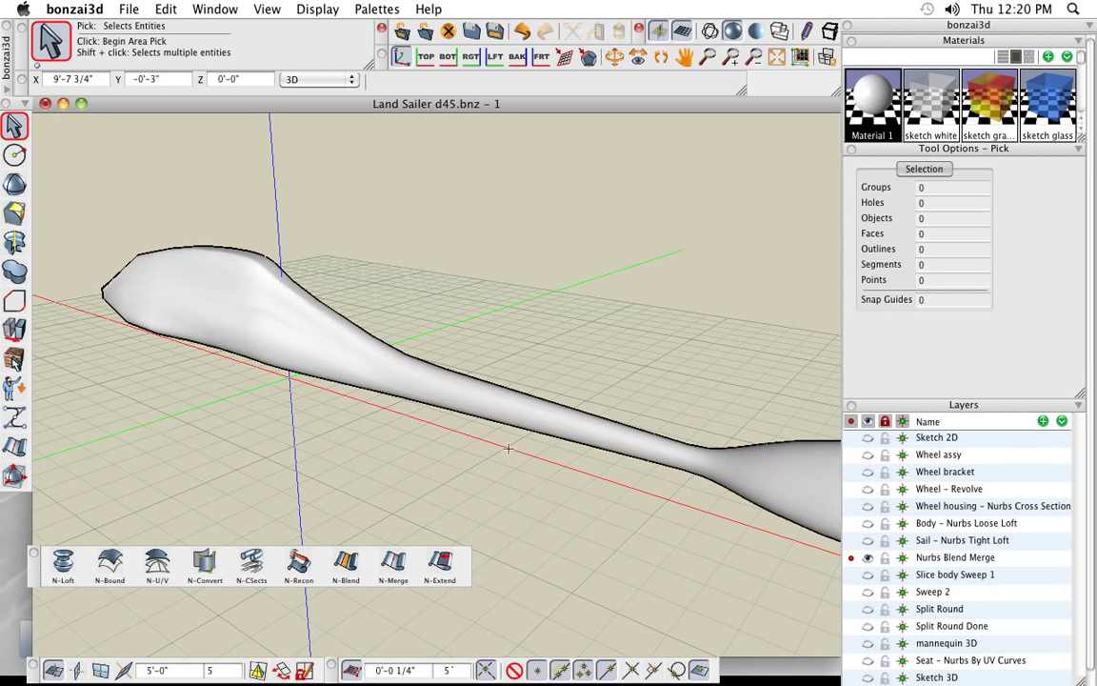
Step: Make the Slice body Sweep 1 layer active and hide the Nurbs Blend Merge layer
{"action": "left_click", "coordinate": [850, 574]}
{"action": "left_click", "coordinate": [868, 558]}
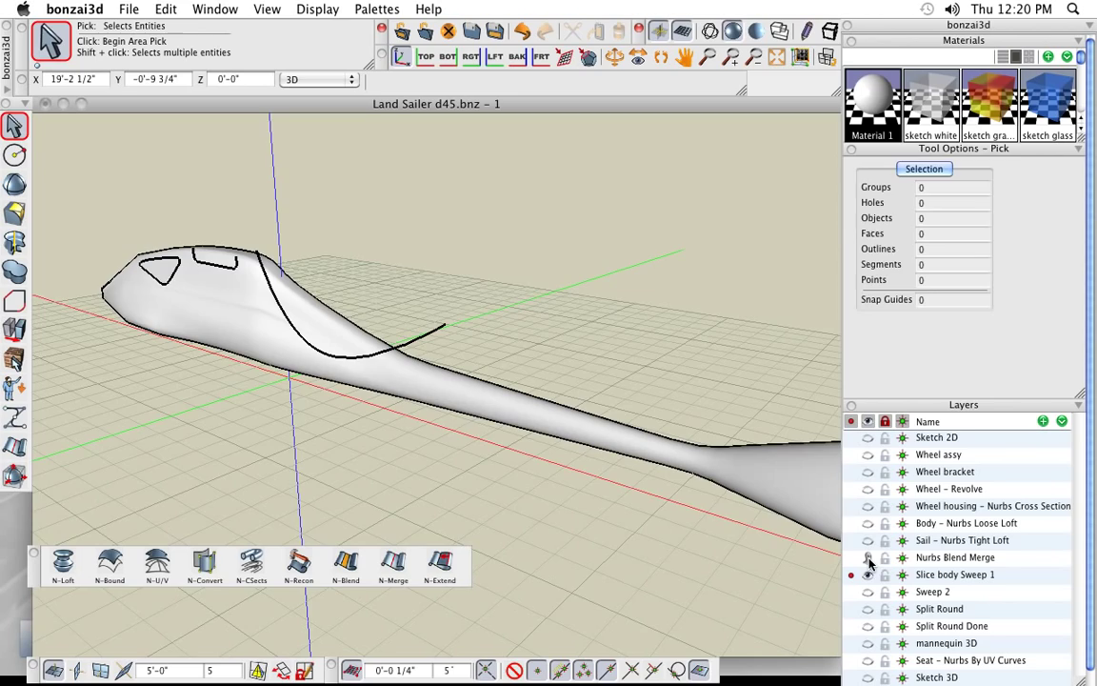
Step: Examine how the window, hatch and rear profile curves line up with the body, in front view and at an angle
{"action": "middle_click_drag", "start_coordinate": [335, 454], "coordinate": [343, 390]}
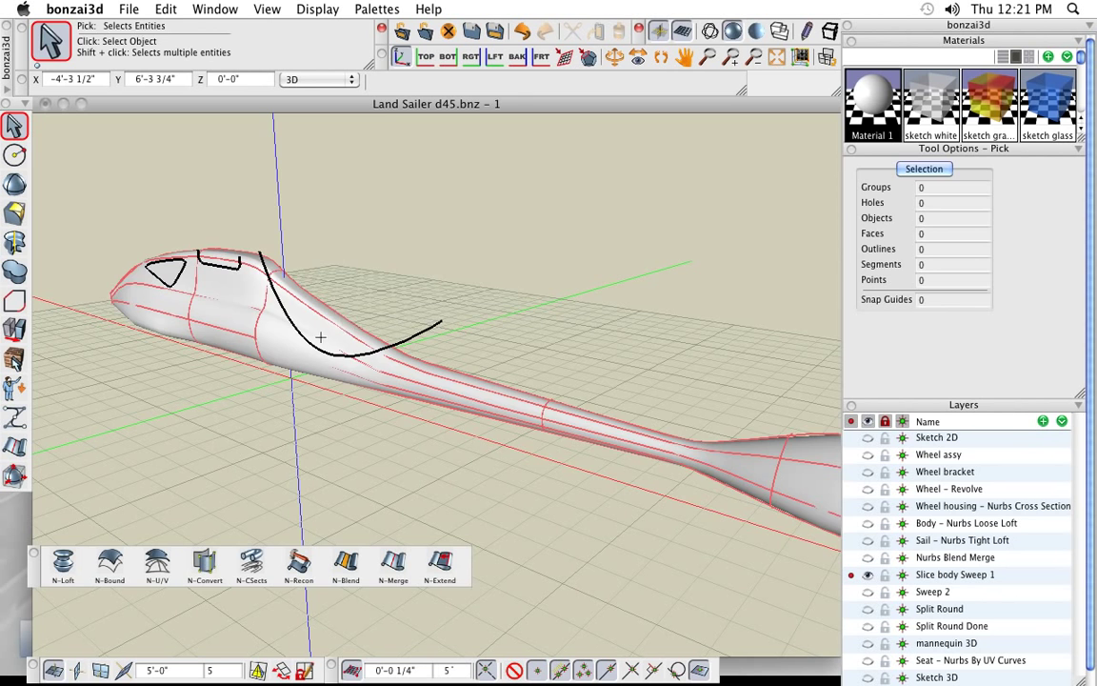
{"action": "middle_click_drag", "start_coordinate": [413, 461], "coordinate": [437, 452]}
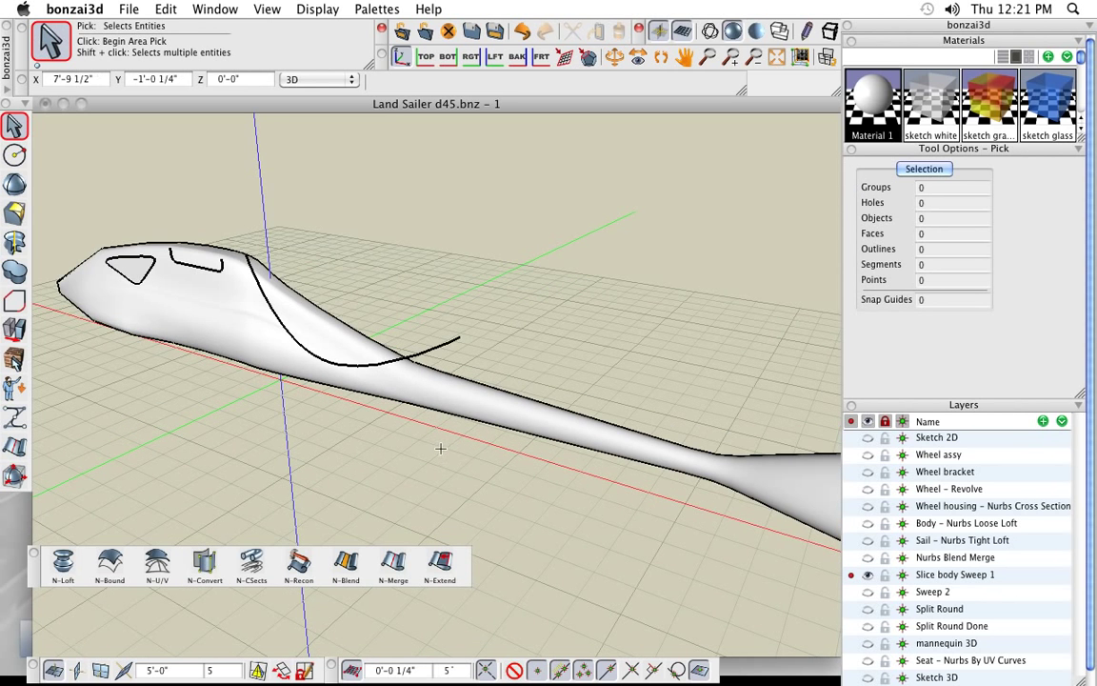
{"action": "left_click", "coordinate": [541, 57]}
{"action": "middle_click_drag", "start_coordinate": [346, 356], "coordinate": [563, 340]}
{"action": "middle_click_drag", "start_coordinate": [367, 323], "coordinate": [524, 316]}
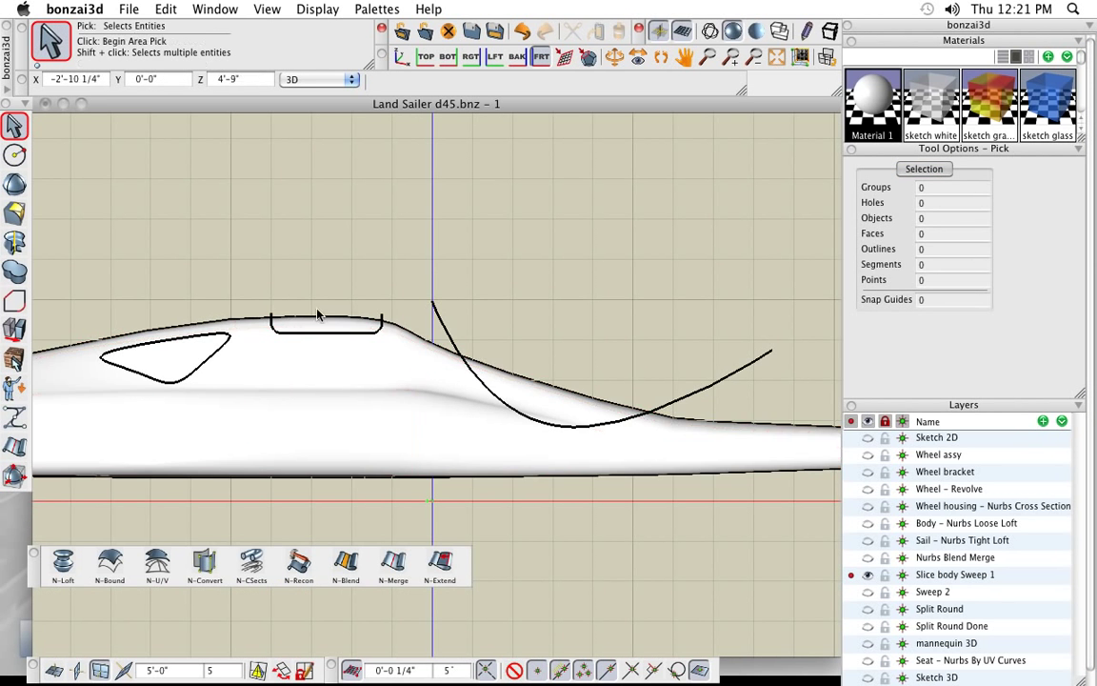
{"action": "middle_click_drag", "start_coordinate": [473, 298], "coordinate": [481, 156]}
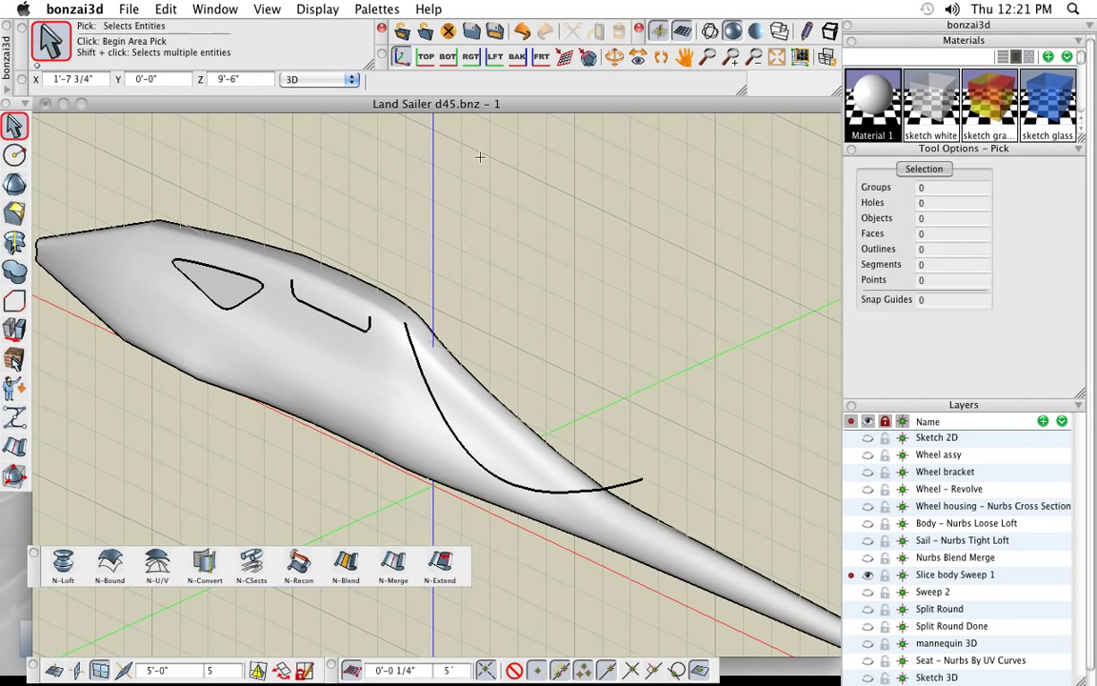
{"action": "middle_click_drag", "start_coordinate": [527, 355], "coordinate": [468, 343], "text": "shift"}
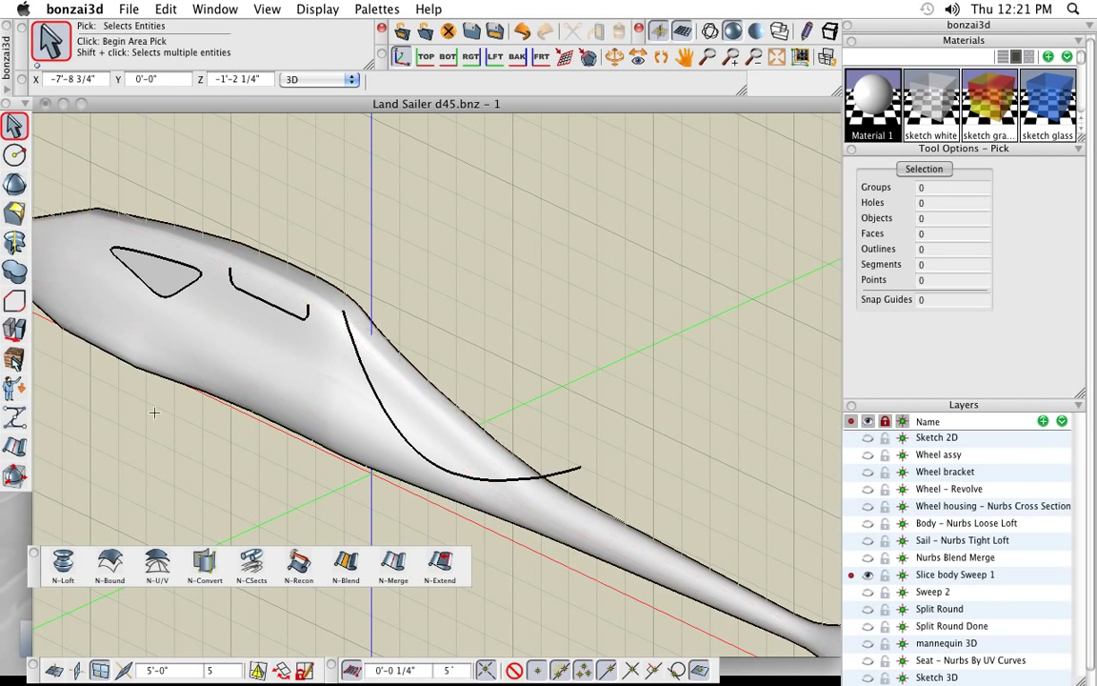
Step: Slice the body with the window, hatch and rear profile curves, with healing turned off
{"action": "mouse_move", "coordinate": [15, 272]}
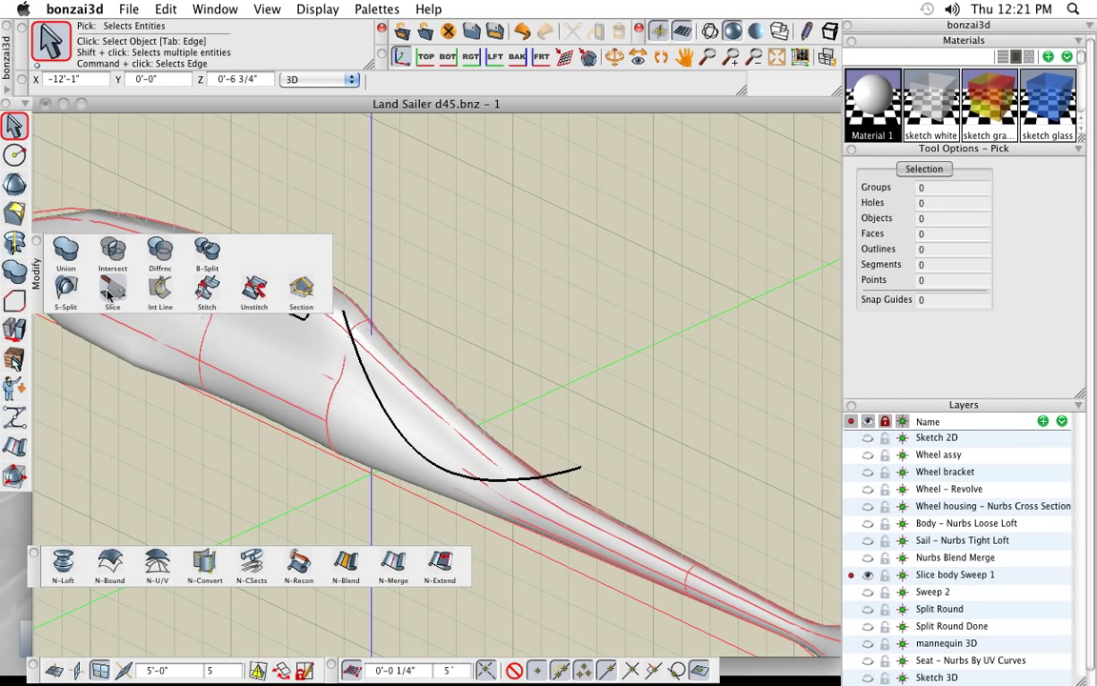
{"action": "left_click", "coordinate": [112, 290]}
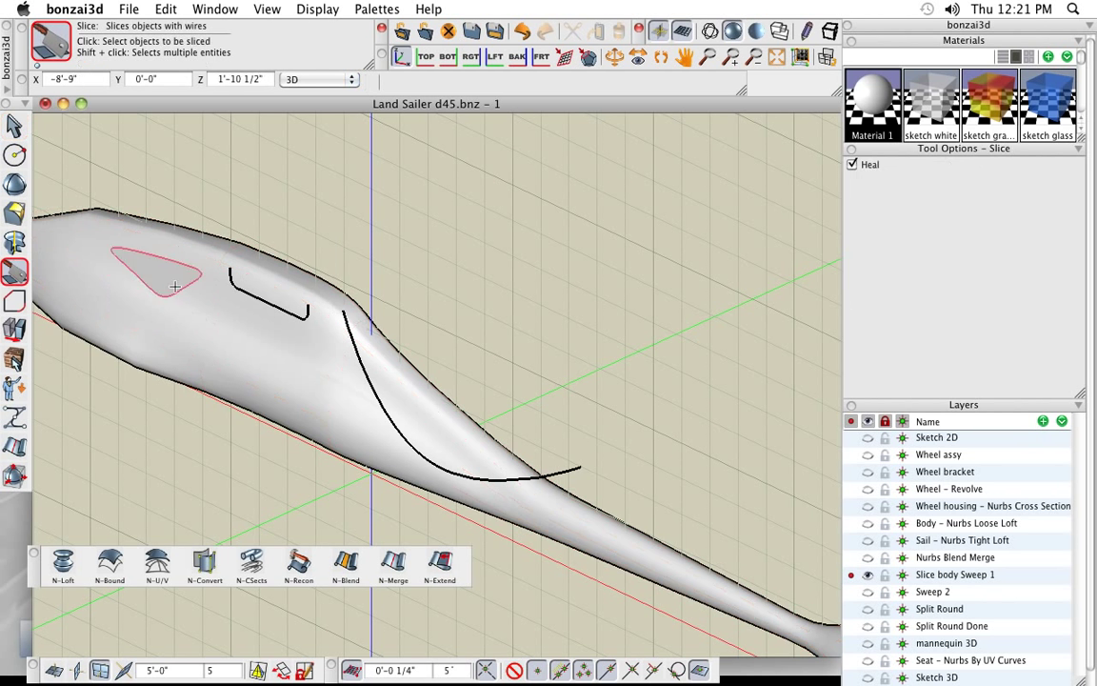
{"action": "left_click", "coordinate": [868, 166]}
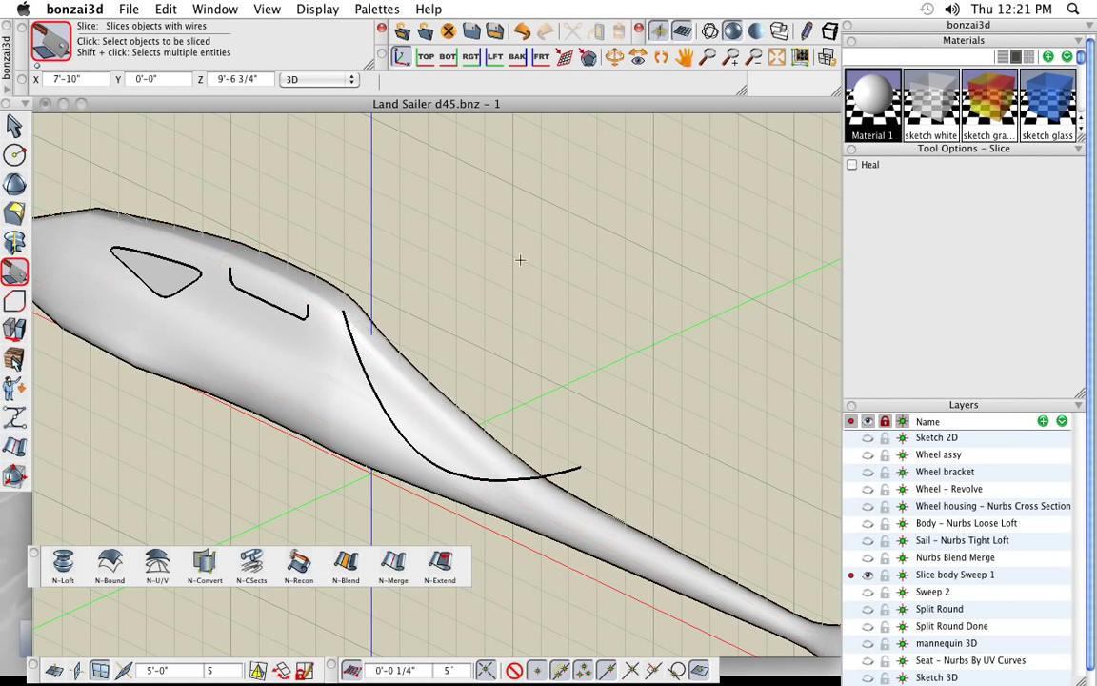
{"action": "left_click", "coordinate": [178, 305]}
{"action": "left_click", "coordinate": [165, 284]}
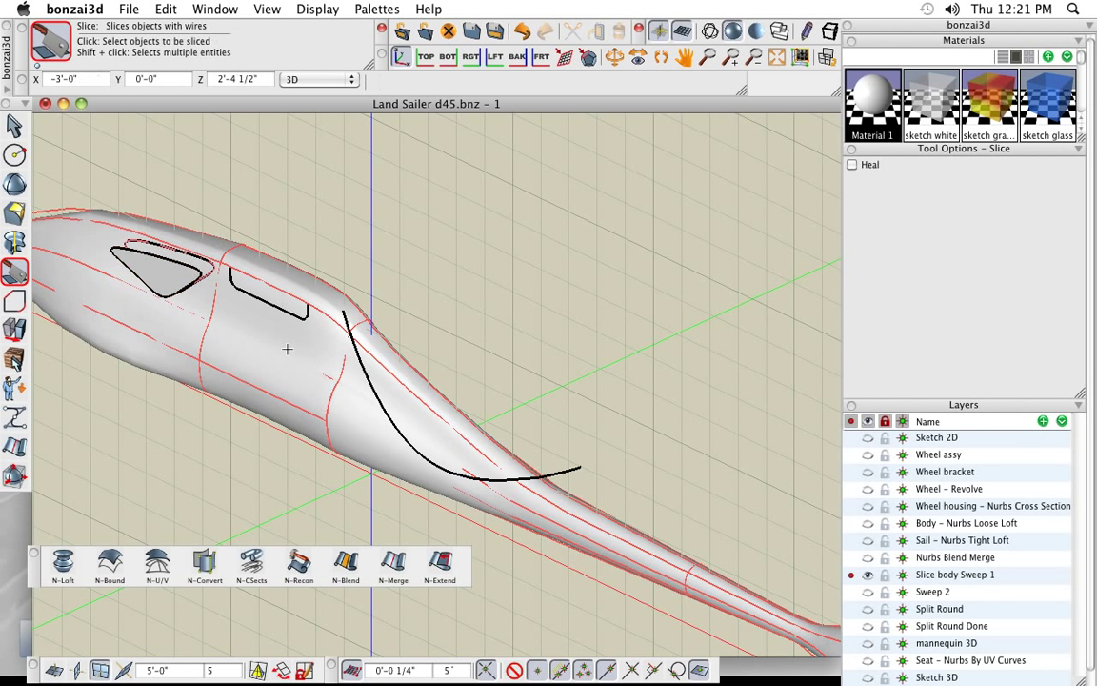
{"action": "left_click", "coordinate": [290, 314]}
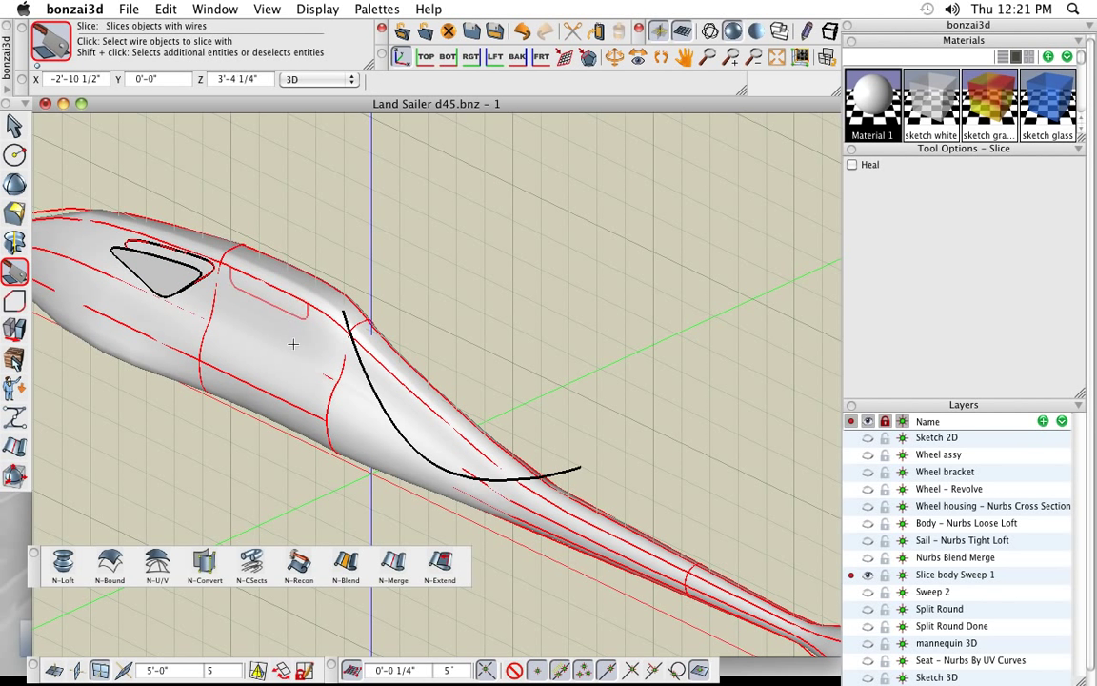
{"action": "left_click", "coordinate": [341, 407]}
{"action": "left_click", "coordinate": [345, 312]}
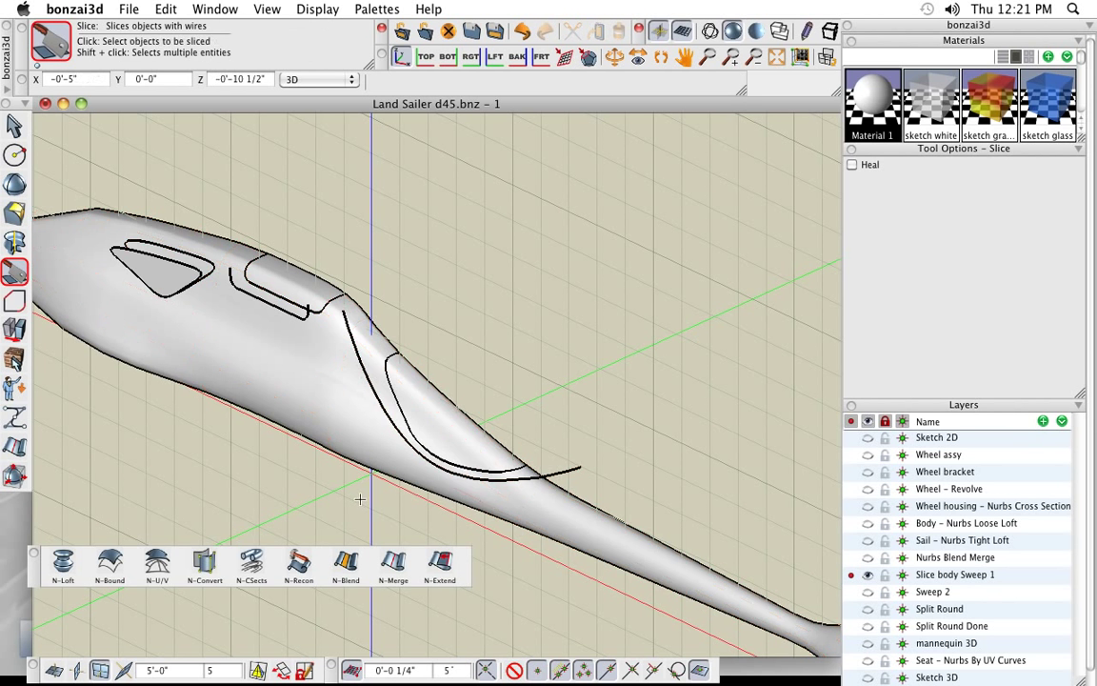
Step: Delete the window, hatch and rear profile curves beside the sliced body
{"action": "middle_click_drag", "start_coordinate": [321, 450], "coordinate": [303, 484]}
{"action": "mouse_move", "coordinate": [14, 358]}
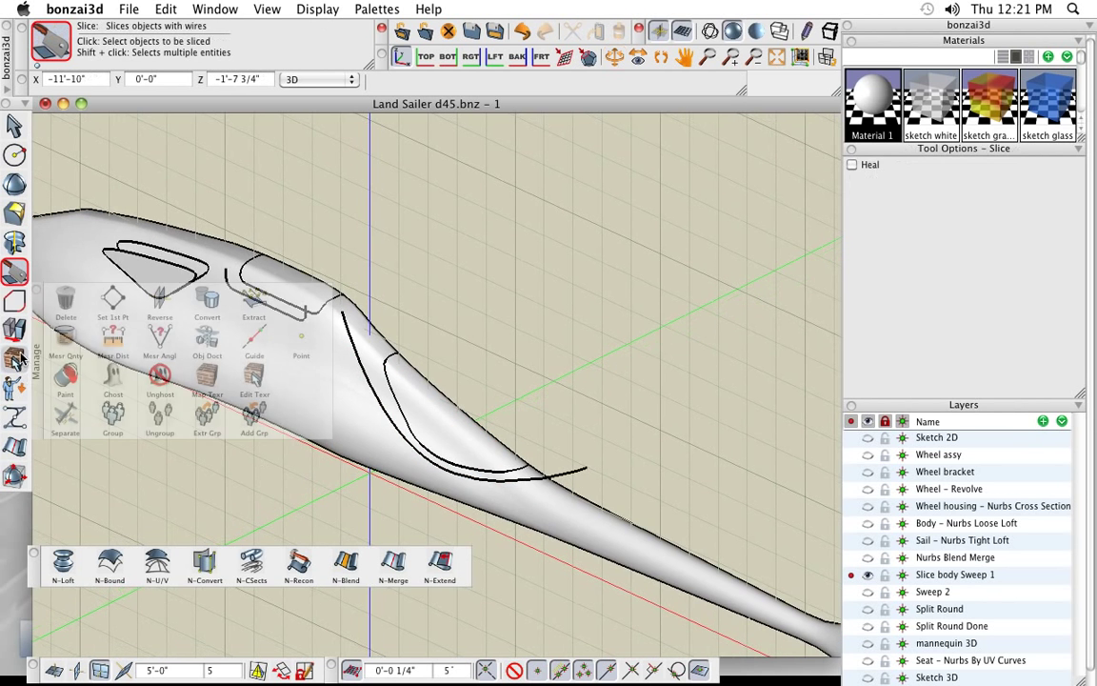
{"action": "left_click", "coordinate": [64, 300]}
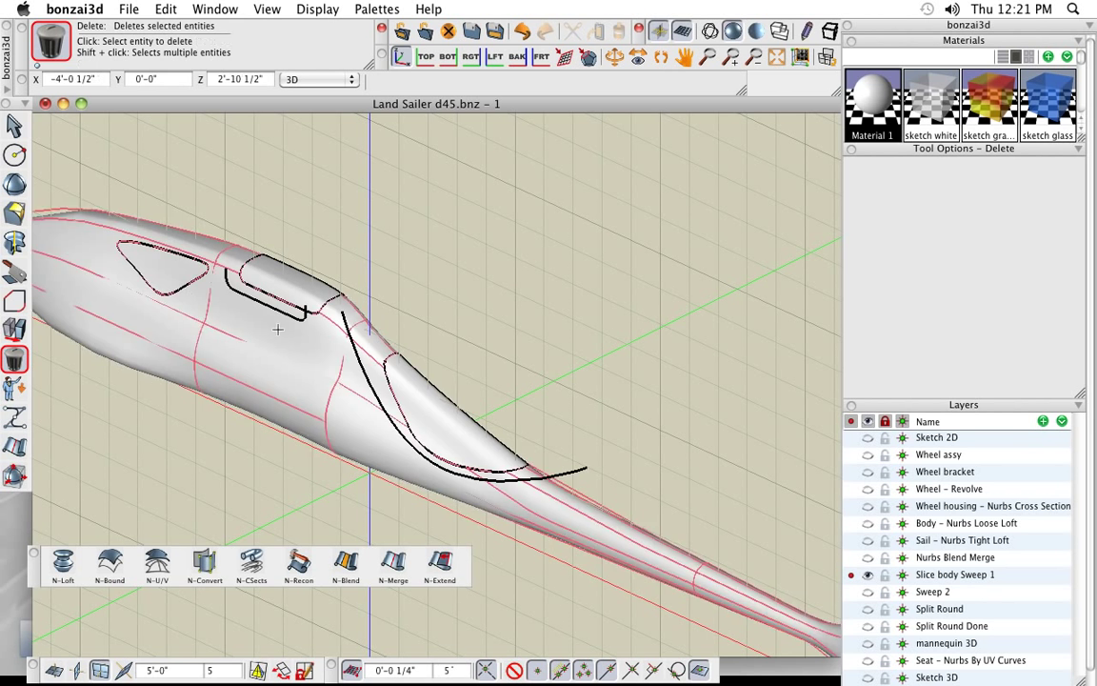
{"action": "left_click", "coordinate": [363, 367]}
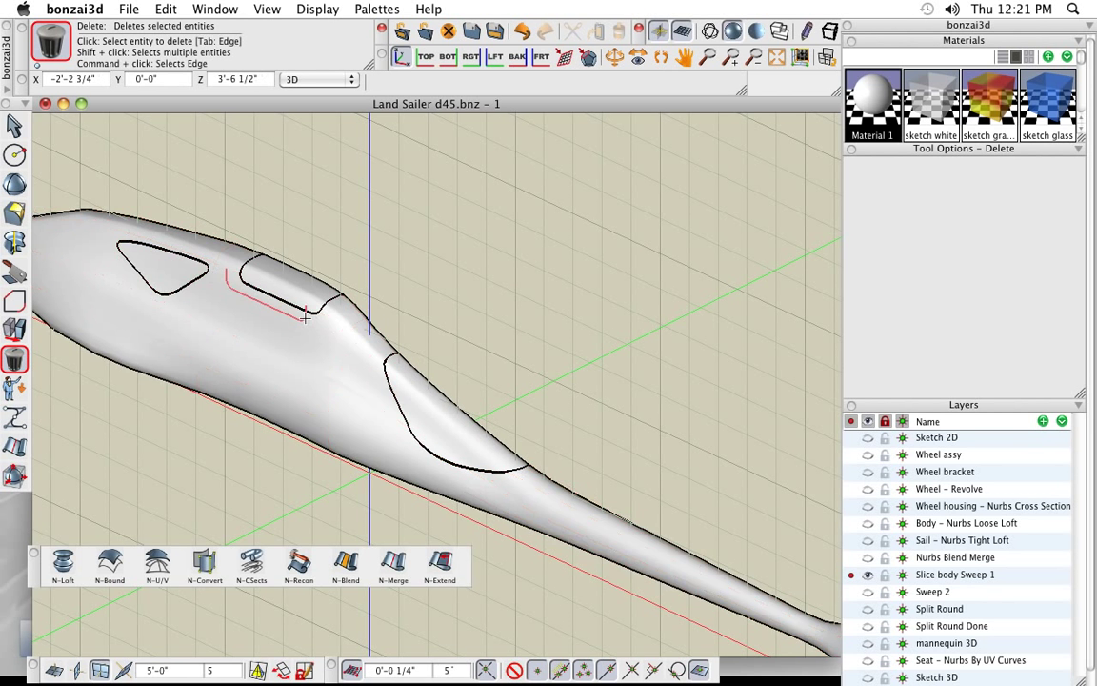
Step: Move the sliced hatch and side window pieces up and away from the body
{"action": "left_click", "coordinate": [15, 329]}
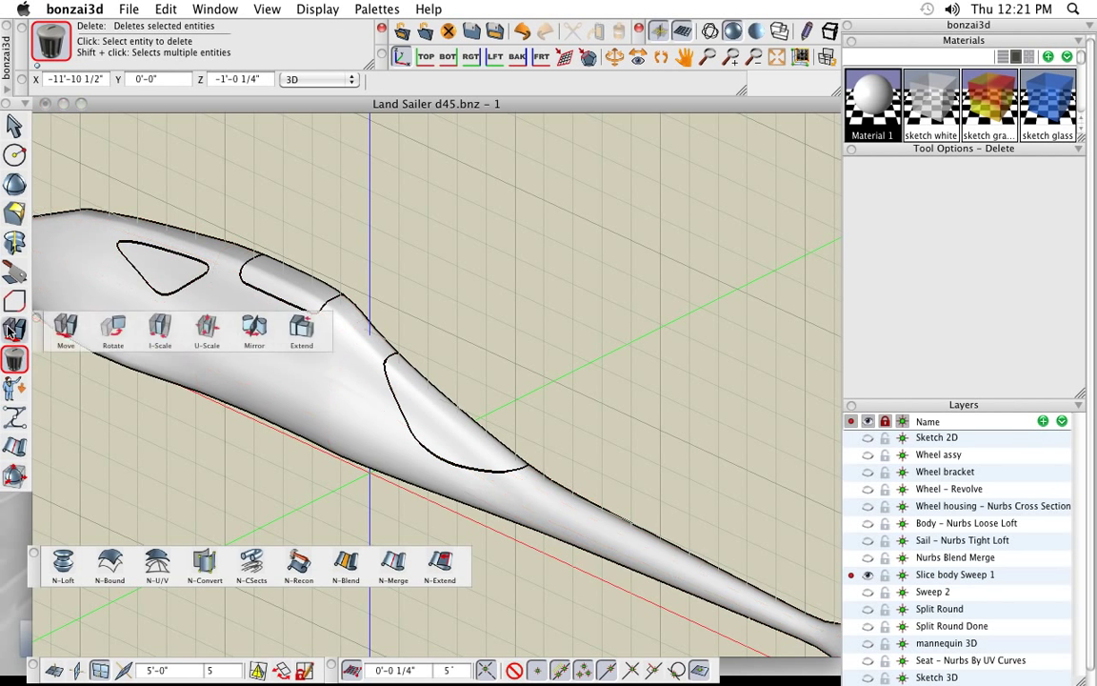
{"action": "left_click", "coordinate": [61, 314]}
{"action": "left_click", "coordinate": [294, 266]}
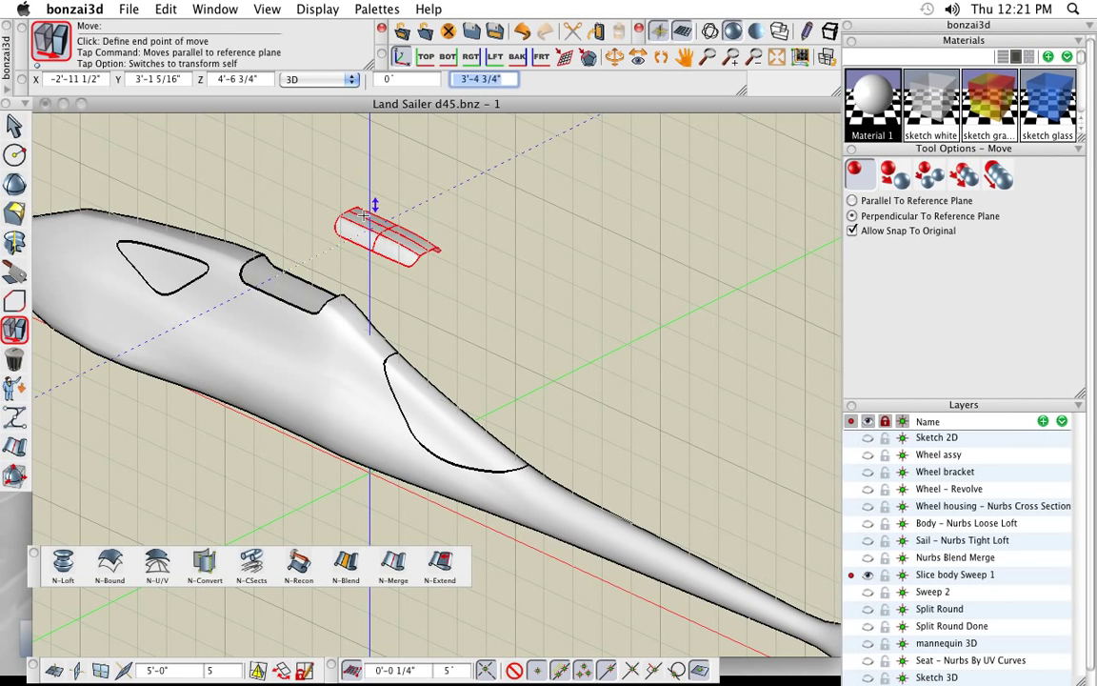
{"action": "left_click", "coordinate": [374, 210]}
{"action": "left_click", "coordinate": [165, 263]}
{"action": "left_click", "coordinate": [245, 220]}
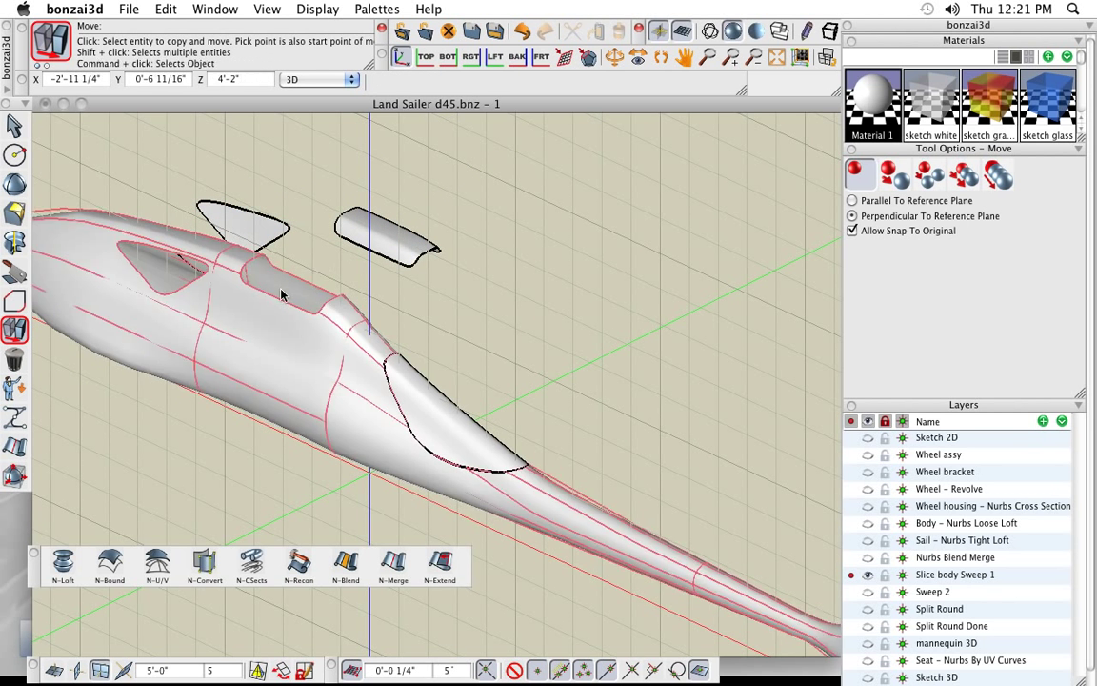
Step: Delete the detached window and hatch pieces and the window piece on the body's far side
{"action": "mouse_move", "coordinate": [18, 365]}
{"action": "left_click", "coordinate": [65, 301]}
{"action": "left_click", "coordinate": [244, 219]}
{"action": "left_click", "coordinate": [376, 232]}
{"action": "middle_click_drag", "start_coordinate": [447, 420], "coordinate": [421, 352]}
{"action": "middle_click_drag", "start_coordinate": [315, 353], "coordinate": [399, 330]}
{"action": "mouse_move", "coordinate": [14, 360]}
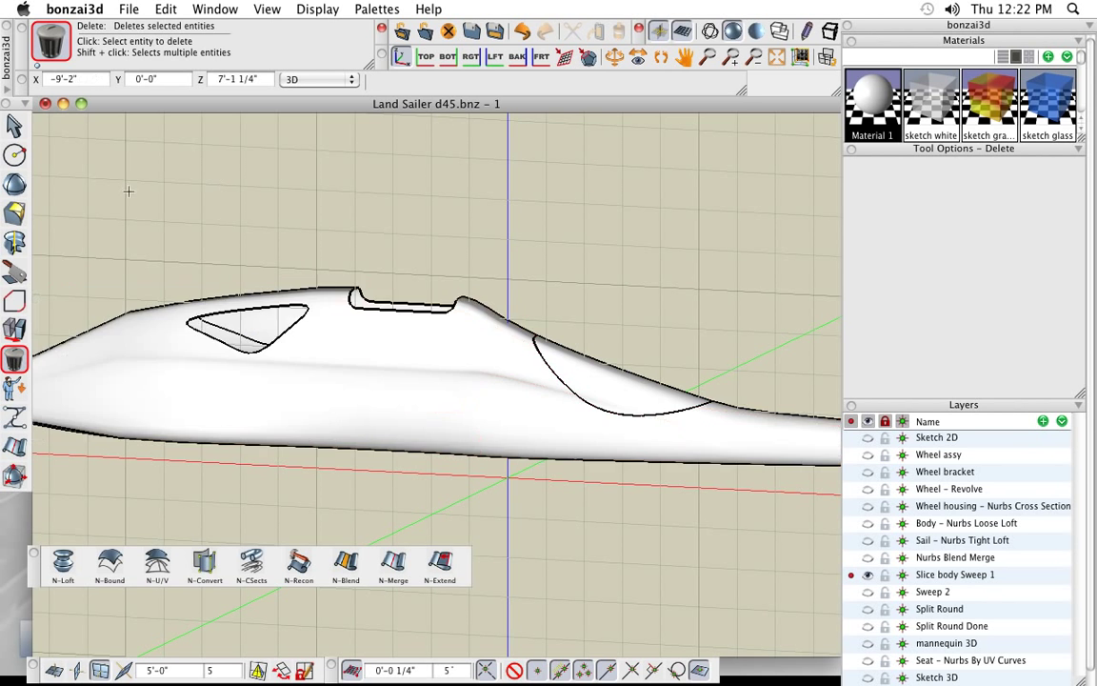
{"action": "left_click", "coordinate": [260, 320]}
Step: Examine the sliced rear piece and the window and hatch openings up close from several angles
{"action": "middle_click_drag", "start_coordinate": [639, 409], "coordinate": [465, 358]}
{"action": "middle_click_drag", "start_coordinate": [514, 417], "coordinate": [510, 516]}
{"action": "scroll", "coordinate": [426, 344], "scroll_direction": "up", "scroll_amount": 5}
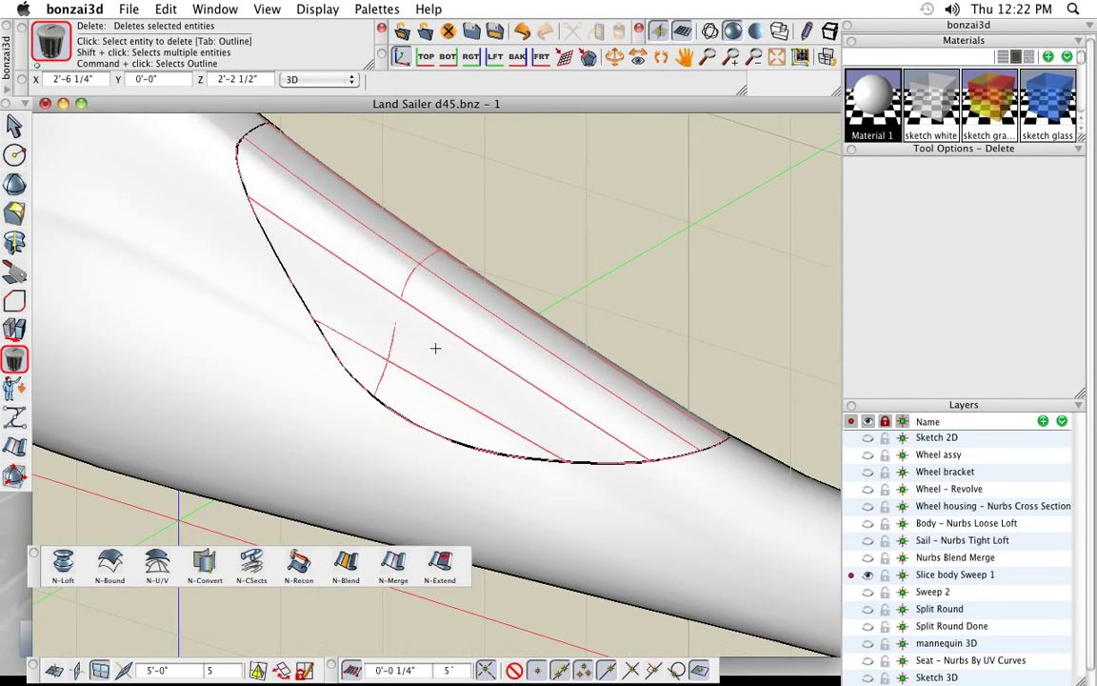
{"action": "scroll", "coordinate": [436, 348], "scroll_direction": "down", "scroll_amount": 2}
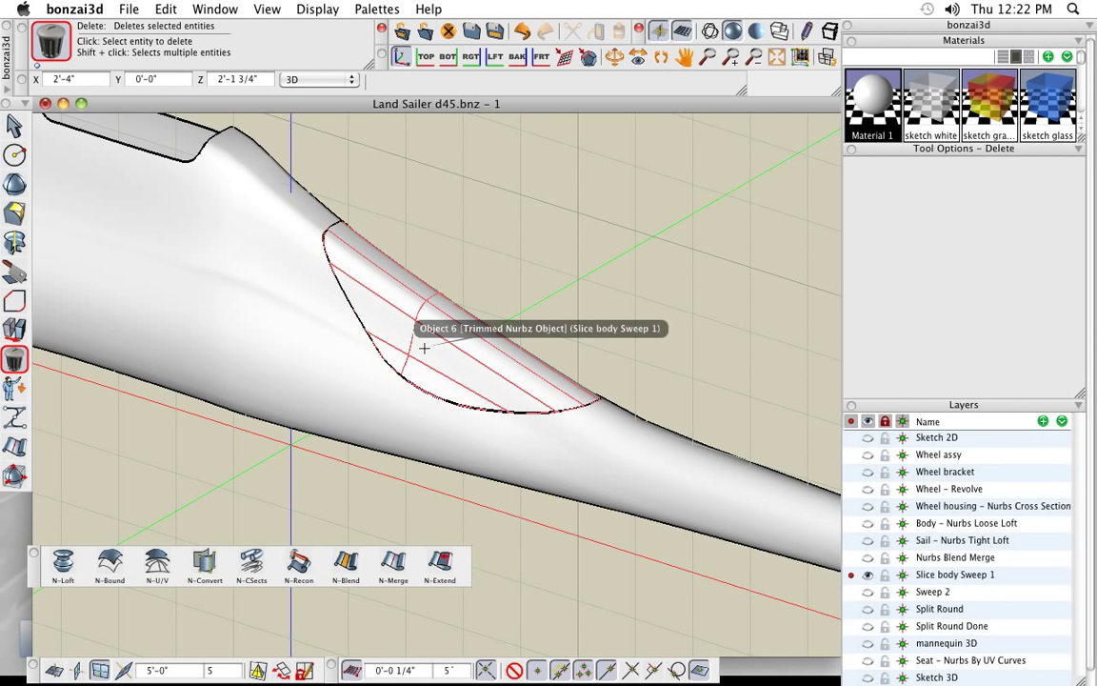
{"action": "scroll", "coordinate": [371, 324], "scroll_direction": "down", "scroll_amount": 4}
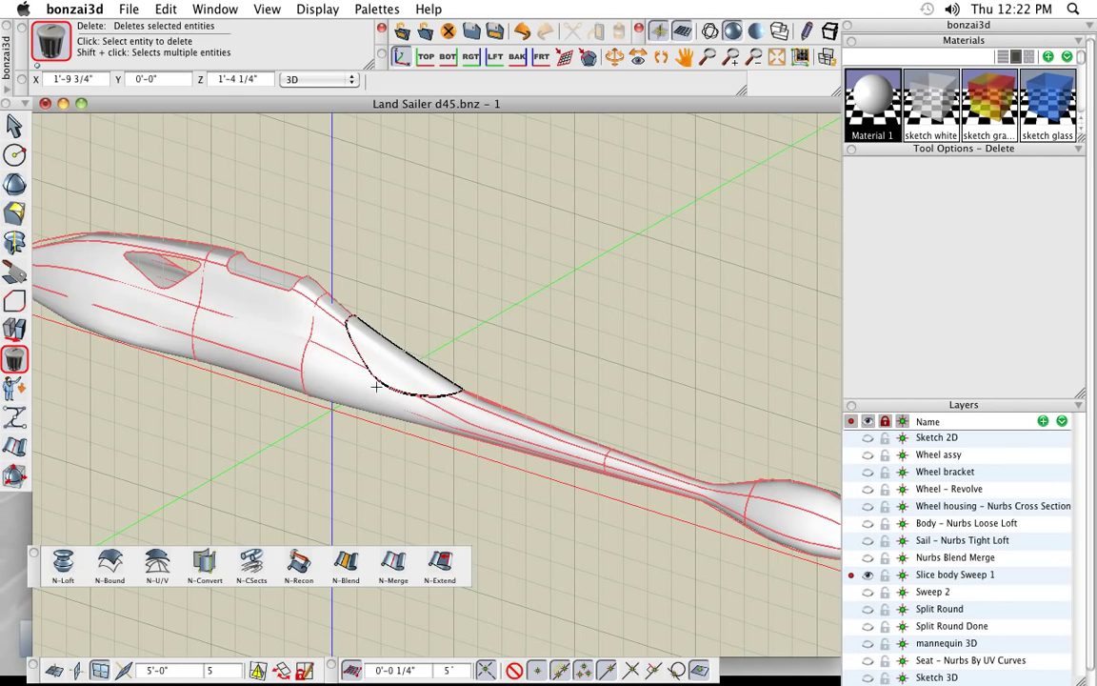
{"action": "middle_click_drag", "start_coordinate": [340, 289], "coordinate": [301, 355]}
{"action": "scroll", "coordinate": [278, 232], "scroll_direction": "up", "scroll_amount": 4}
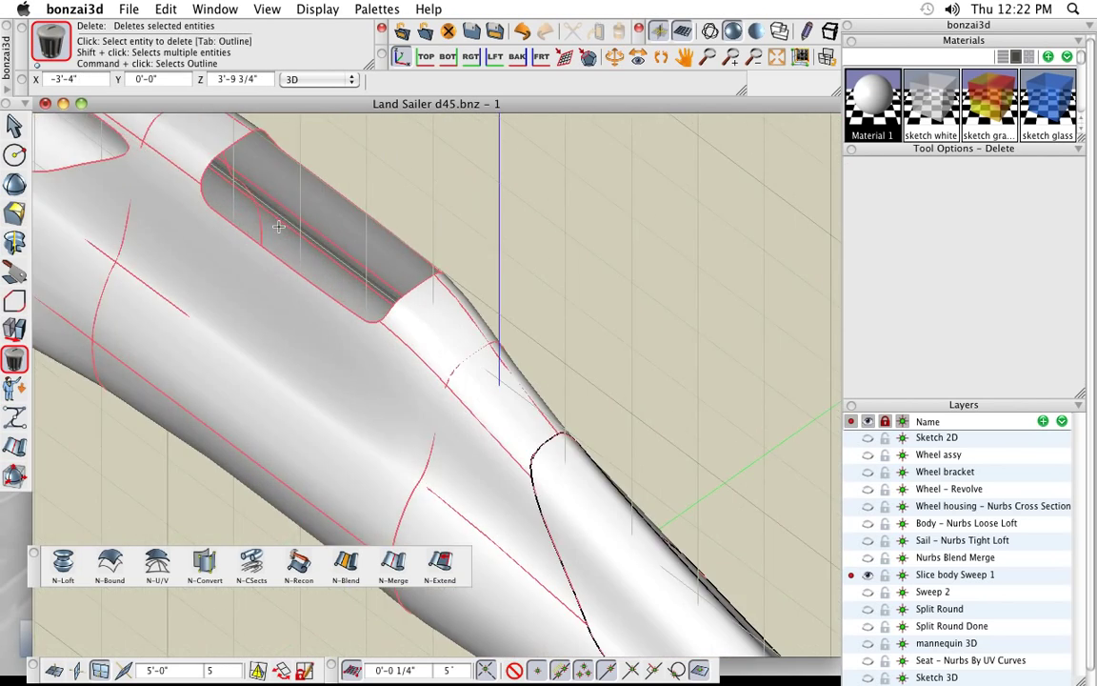
{"action": "middle_click_drag", "start_coordinate": [389, 317], "coordinate": [511, 299]}
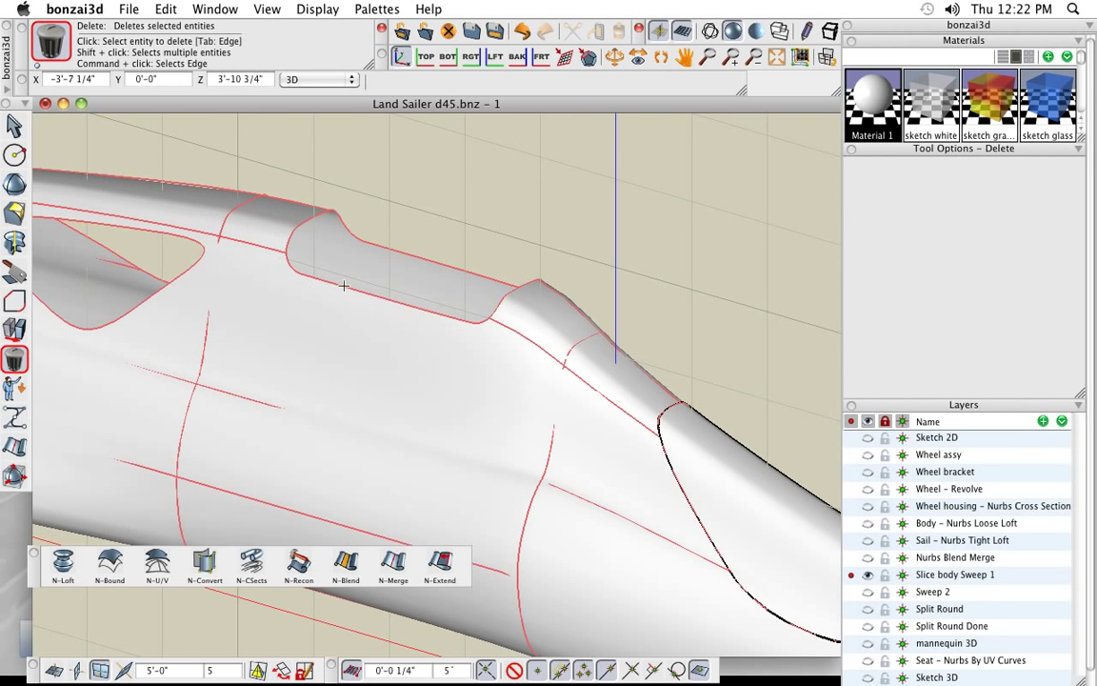
{"action": "scroll", "coordinate": [343, 285], "scroll_direction": "down", "scroll_amount": 3}
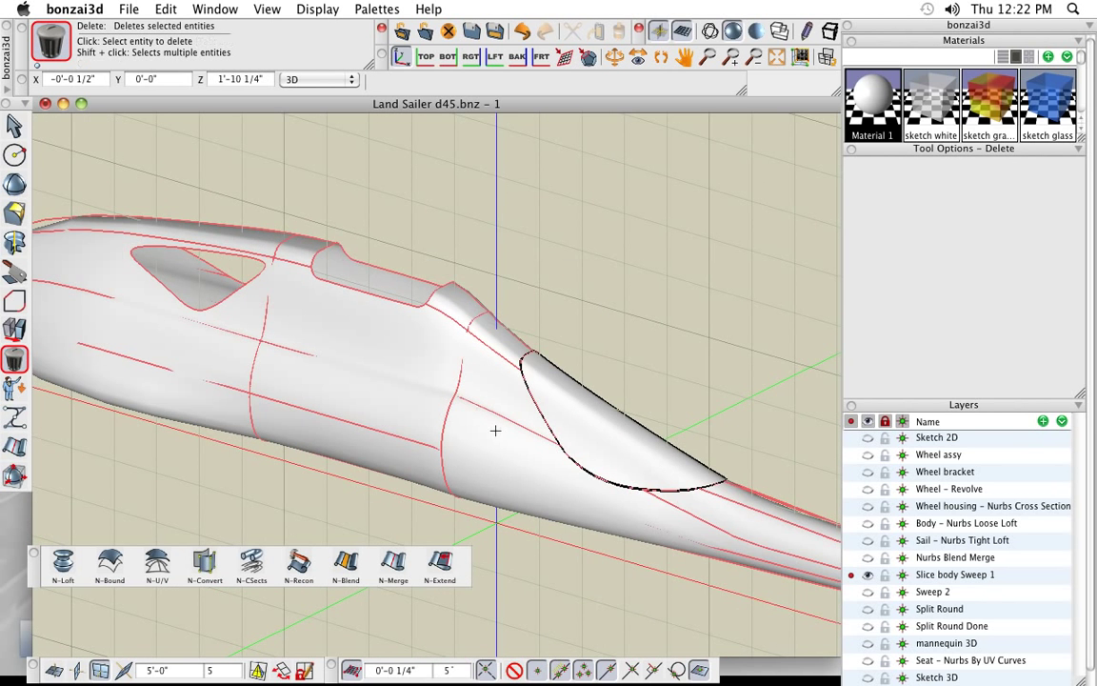
{"action": "middle_click_drag", "start_coordinate": [494, 429], "coordinate": [358, 364]}
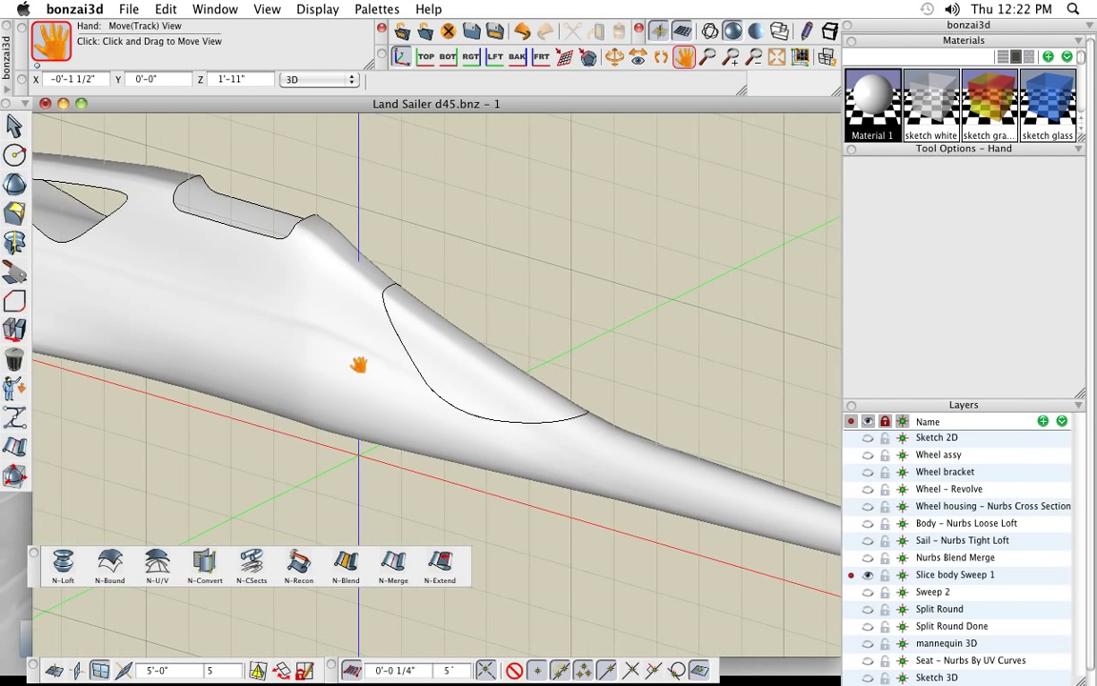
Step: Apply the sketch glass material to the sliced rear piece of the body
{"action": "scroll", "coordinate": [466, 373], "scroll_direction": "up", "scroll_amount": 3}
{"action": "scroll", "coordinate": [466, 372], "scroll_direction": "up", "scroll_amount": 1}
{"action": "scroll", "coordinate": [468, 379], "scroll_direction": "down", "scroll_amount": 1}
{"action": "middle_click_drag", "start_coordinate": [518, 411], "coordinate": [485, 393]}
{"action": "left_click", "coordinate": [481, 386]}
{"action": "mouse_move", "coordinate": [1056, 100]}
{"action": "left_mouse_down"}
{"action": "mouse_move", "coordinate": [829, 133]}
{"action": "mouse_move", "coordinate": [458, 296]}
{"action": "mouse_move", "coordinate": [438, 319]}
{"action": "left_mouse_up"}
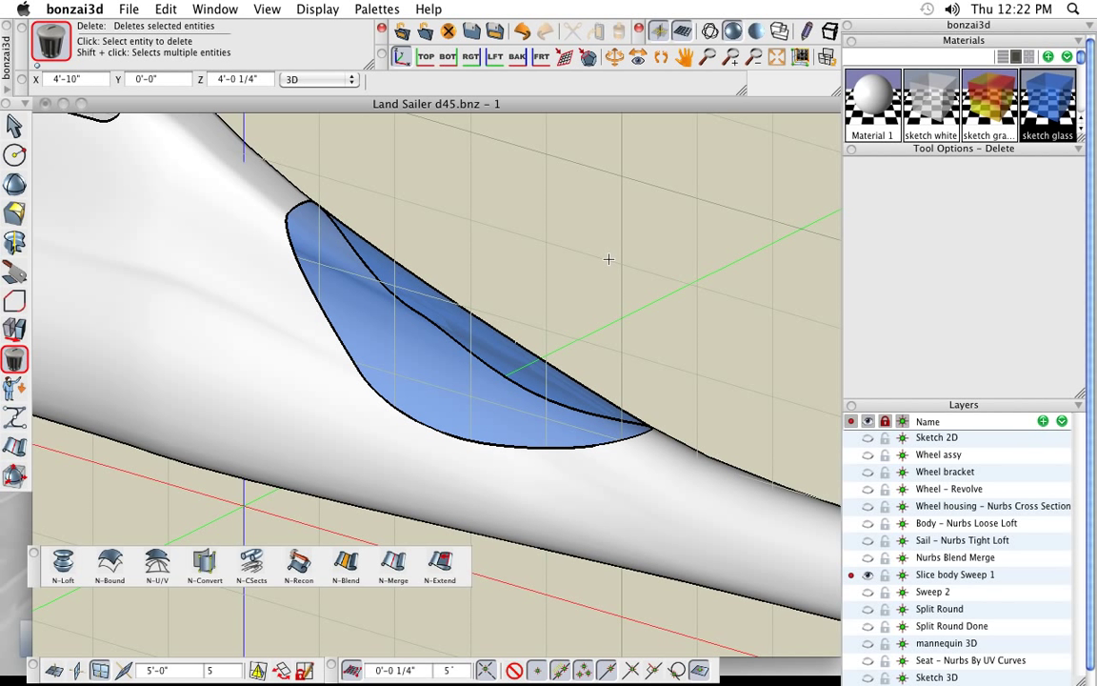
{"action": "scroll", "coordinate": [619, 302], "scroll_direction": "down", "scroll_amount": 1}
{"action": "scroll", "coordinate": [617, 304], "scroll_direction": "up", "scroll_amount": 1}
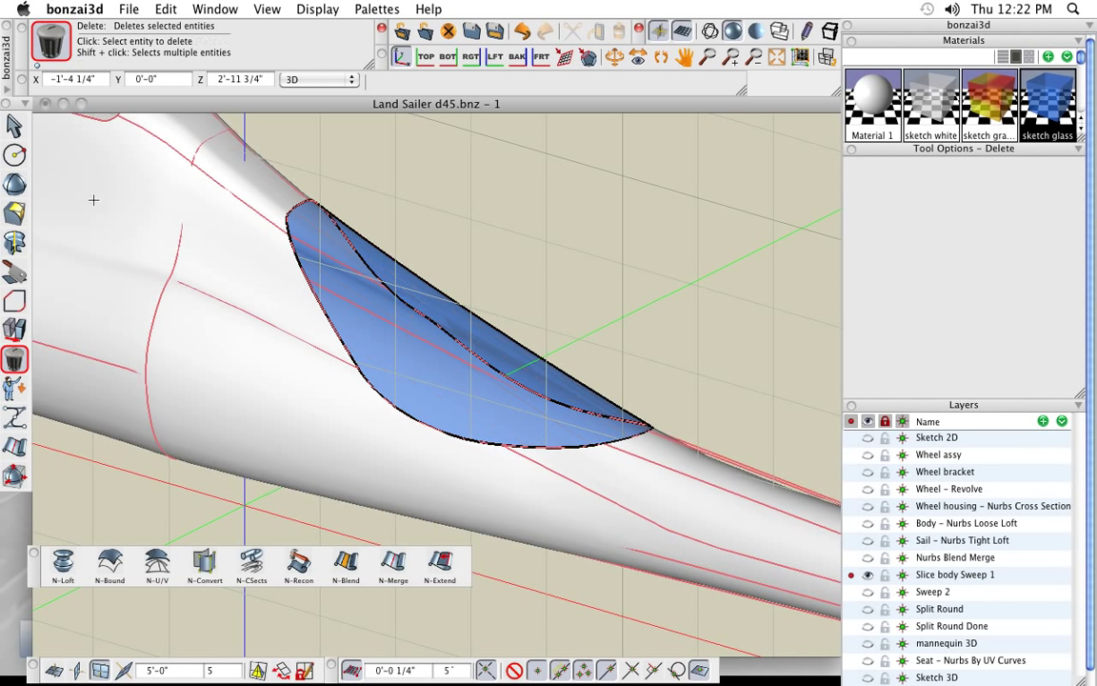
Step: Draw a circle with a 1/2" radius and 0'-0" height beside the glass piece, using Material 3
{"action": "mouse_move", "coordinate": [19, 162]}
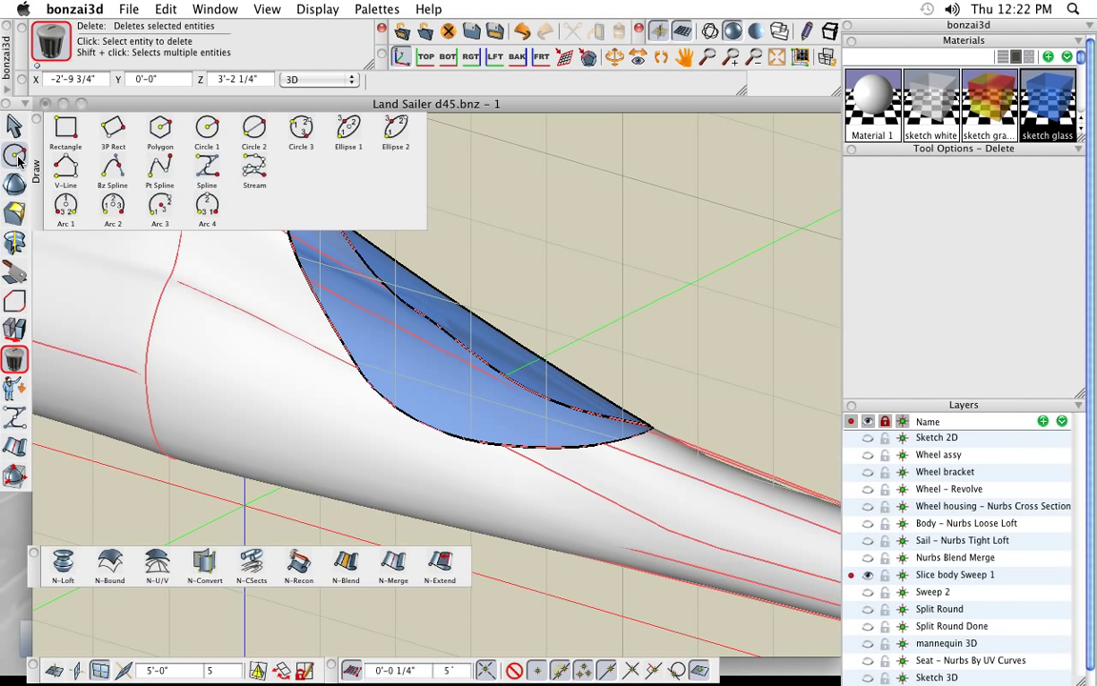
{"action": "left_click", "coordinate": [207, 129]}
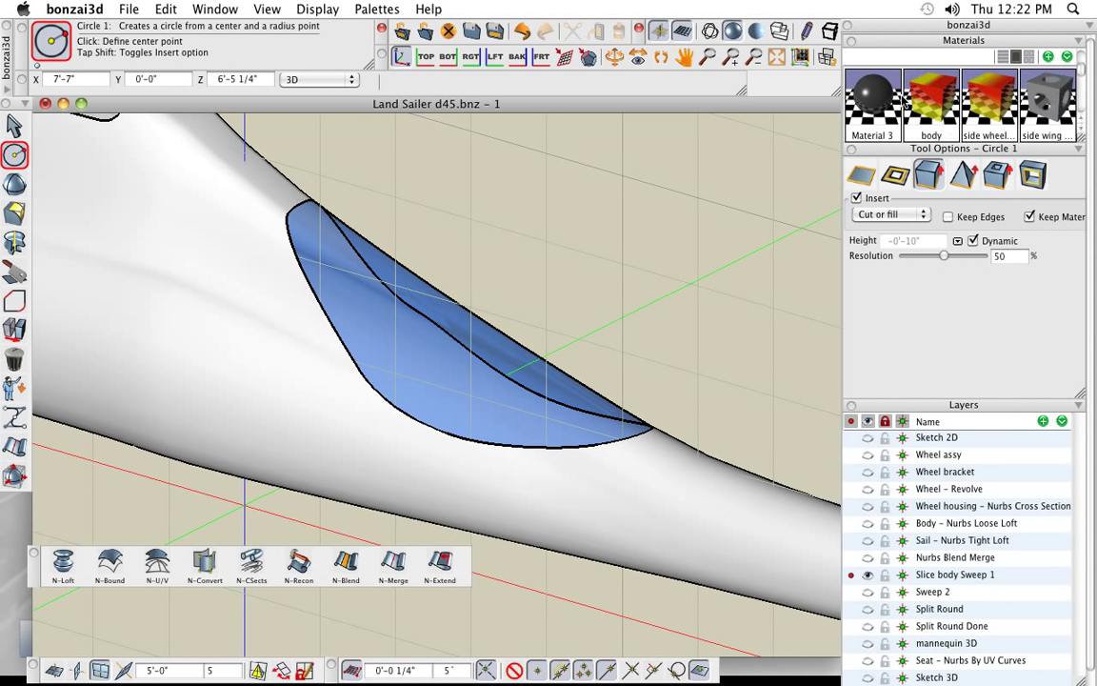
{"action": "left_click", "coordinate": [618, 258]}
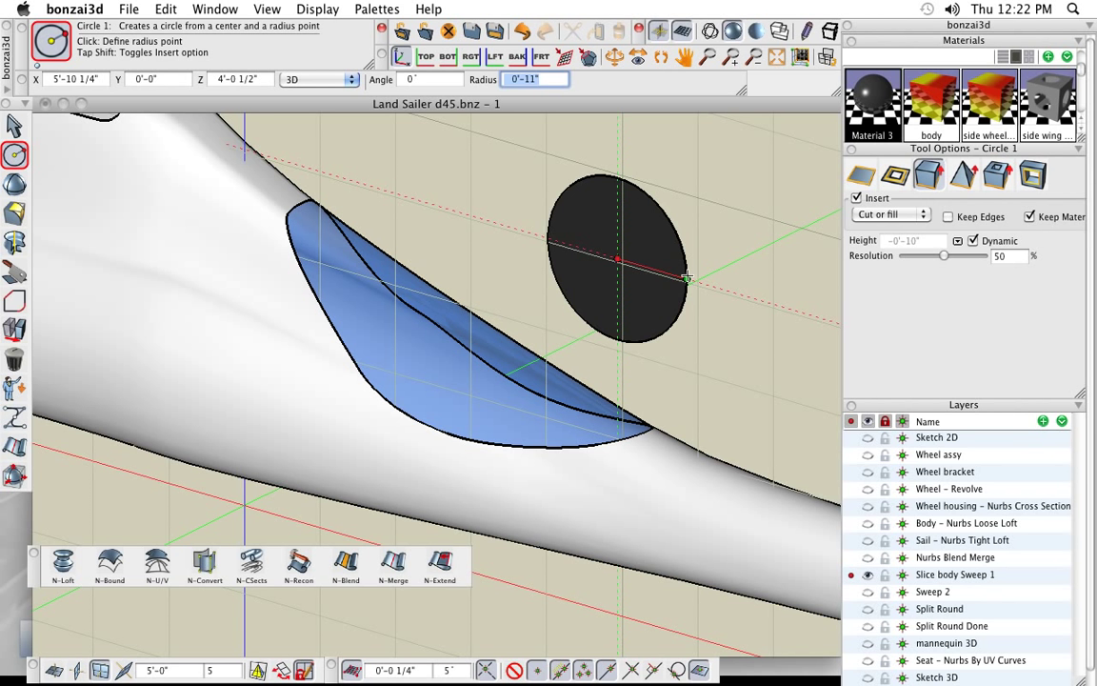
{"action": "key", "text": "Return"}
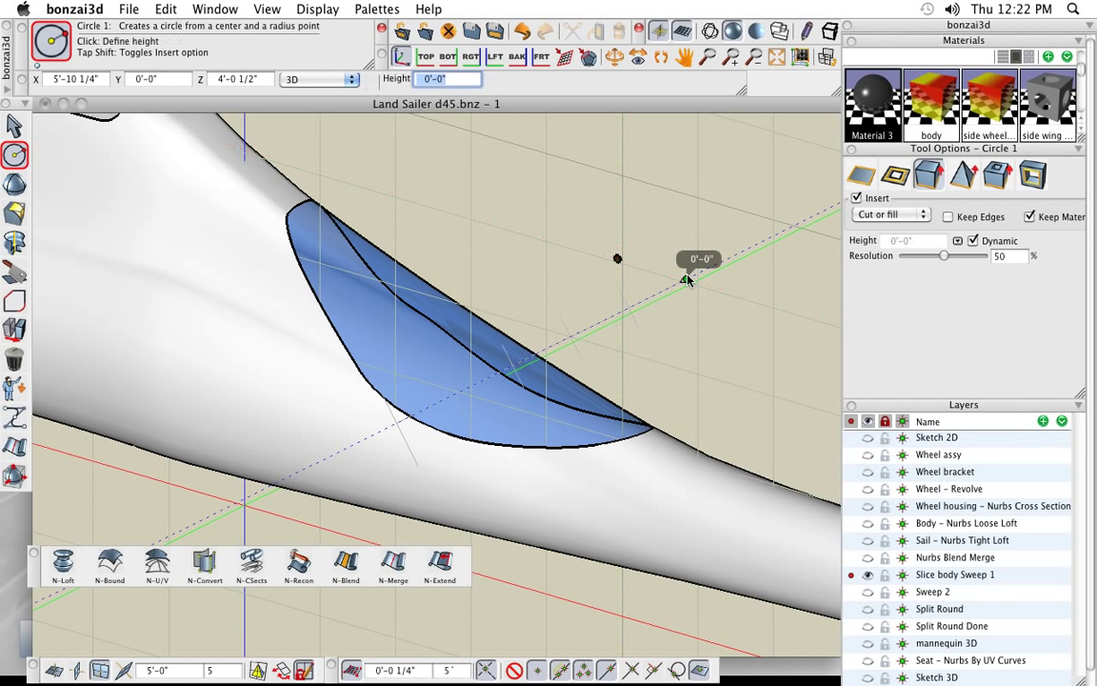
{"action": "left_click", "coordinate": [687, 280]}
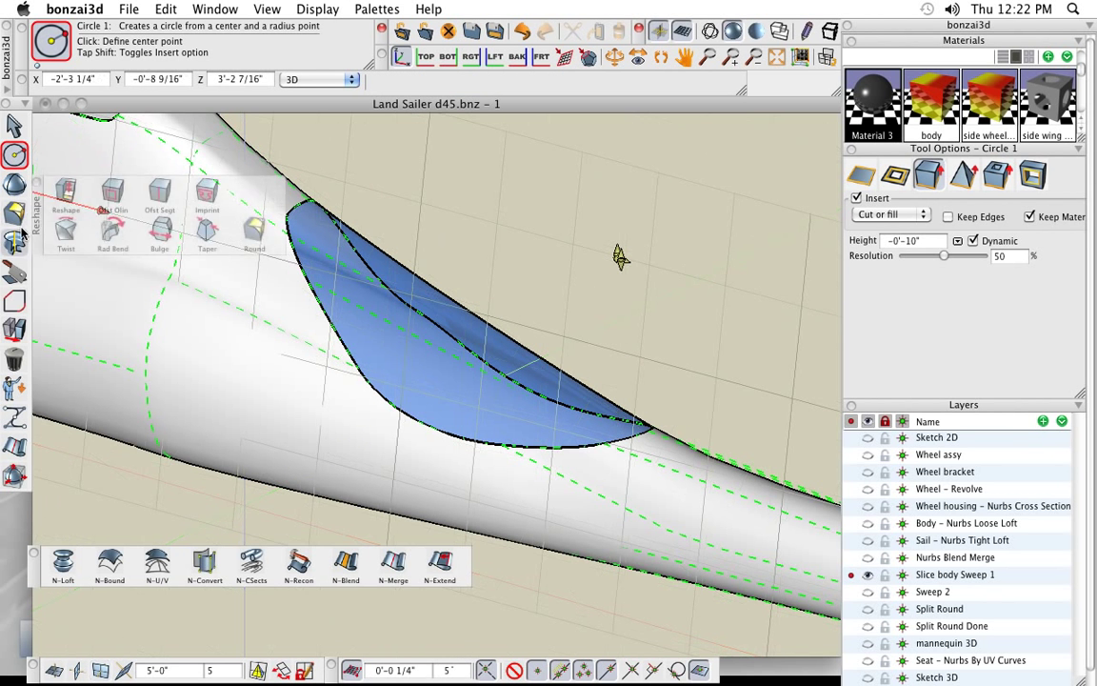
Step: Axial-sweep the small circle along the glass piece's outline as a smooth, centroid-aligned frame
{"action": "mouse_move", "coordinate": [14, 242]}
{"action": "left_click", "coordinate": [207, 200]}
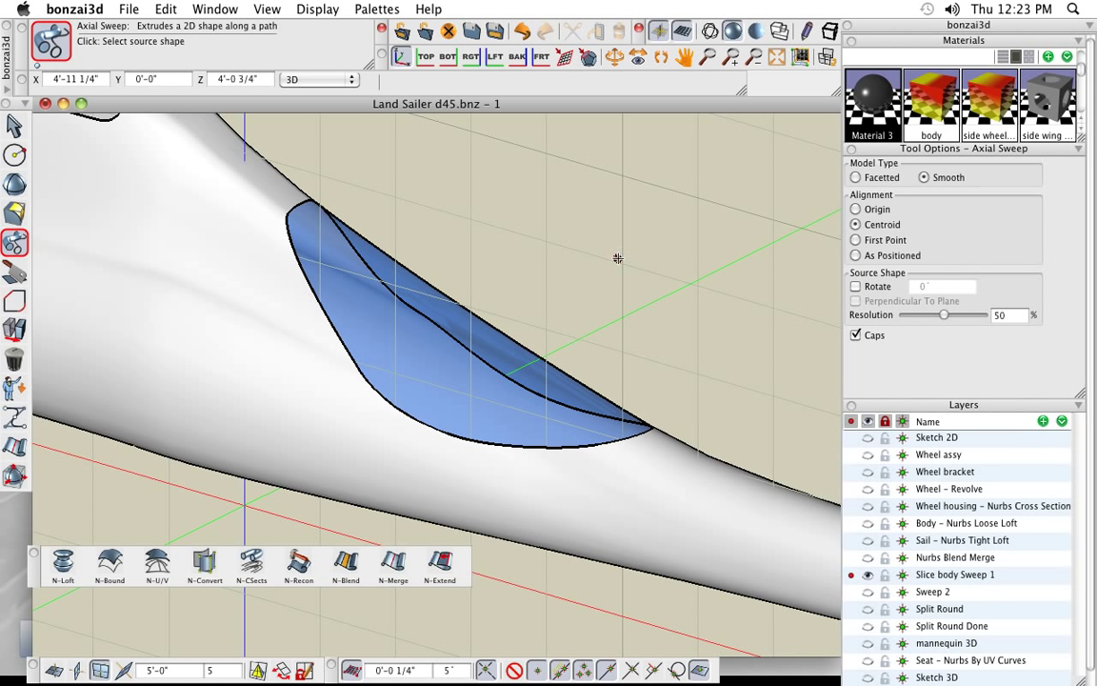
{"action": "left_click", "coordinate": [618, 259]}
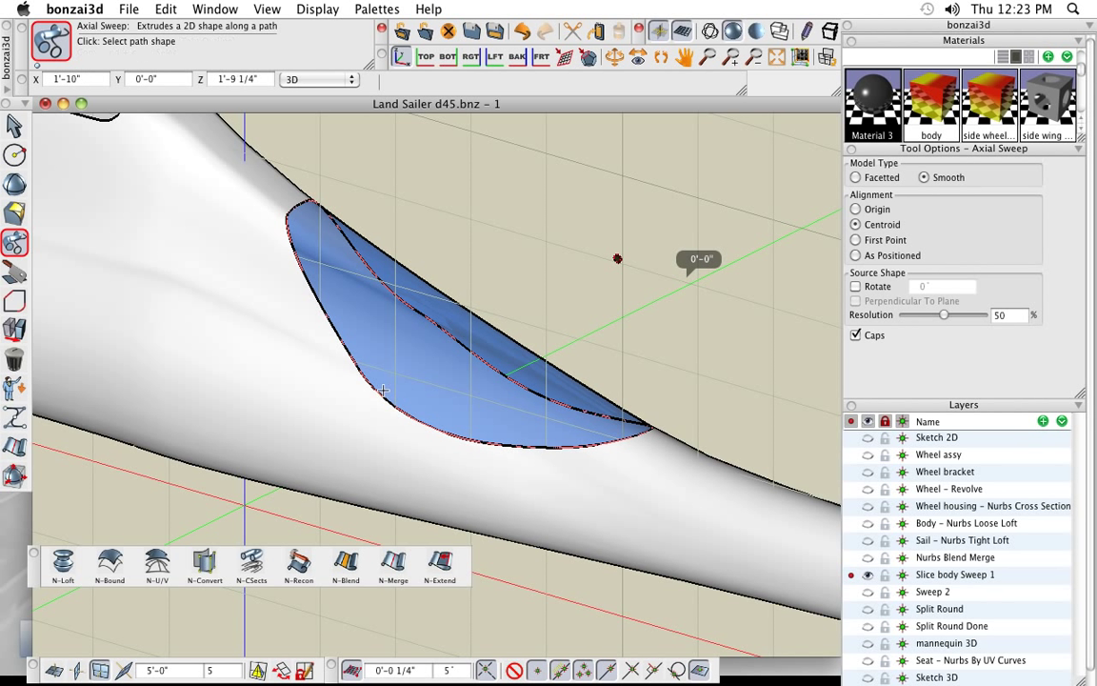
{"action": "left_click", "coordinate": [740, 313]}
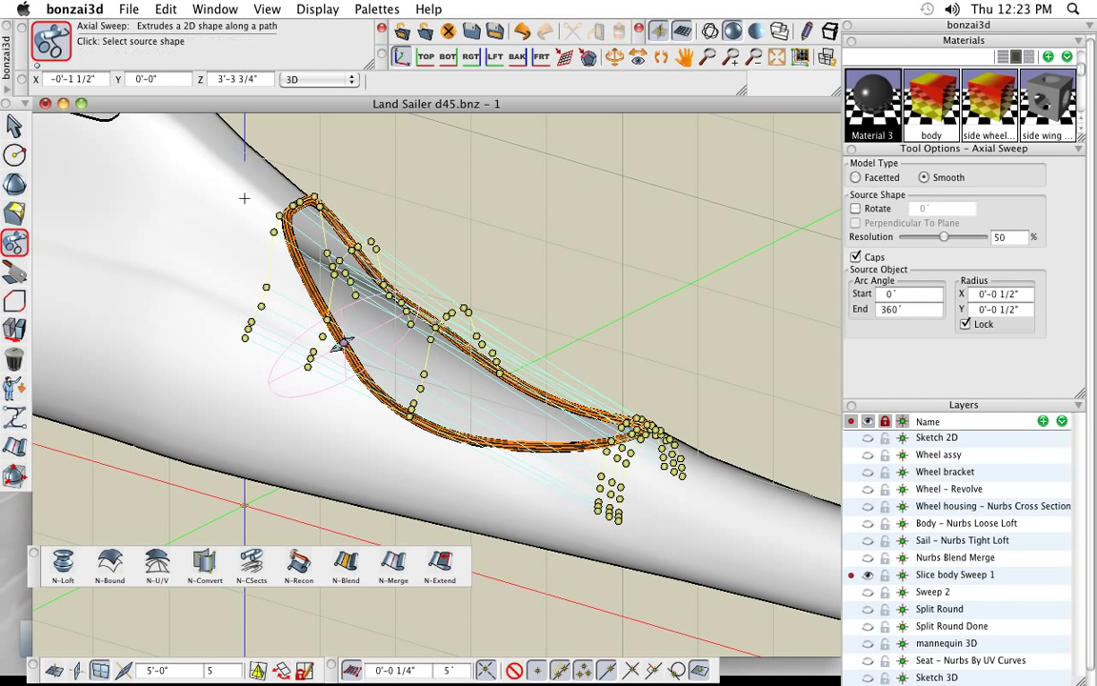
{"action": "key", "text": "space"}
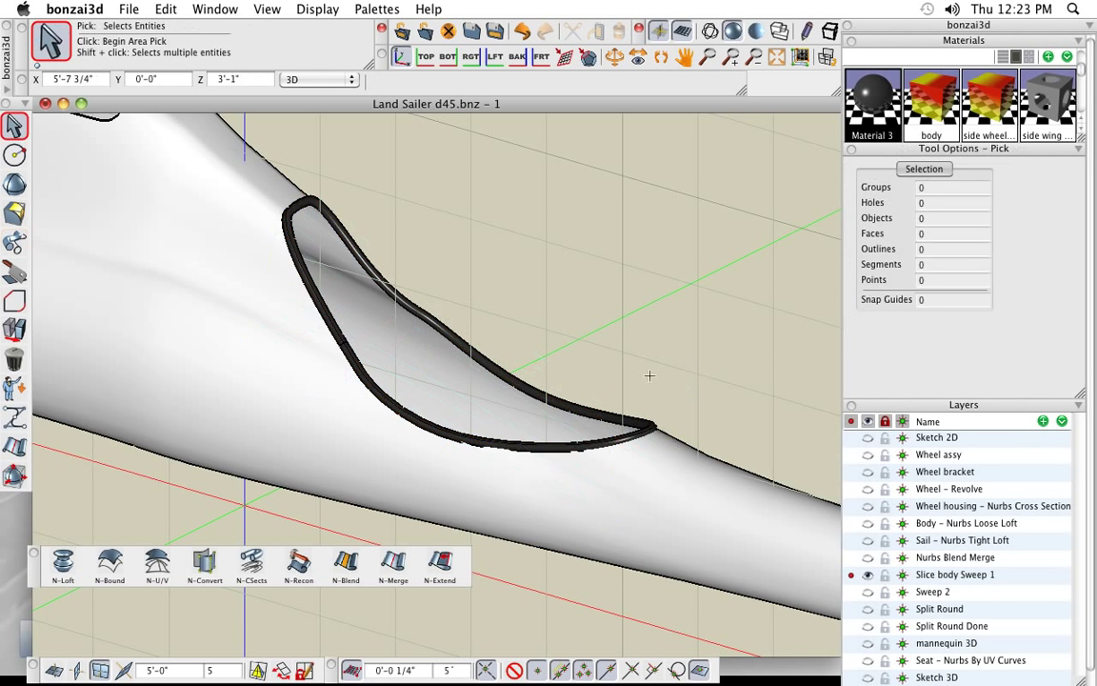
Step: Make the Sweep 2 layer active and hide the Slice body Sweep 1 layer
{"action": "mouse_move", "coordinate": [631, 487]}
{"action": "middle_mouse_down"}
{"action": "mouse_move", "coordinate": [686, 466]}
{"action": "mouse_move", "coordinate": [631, 490]}
{"action": "middle_mouse_up"}
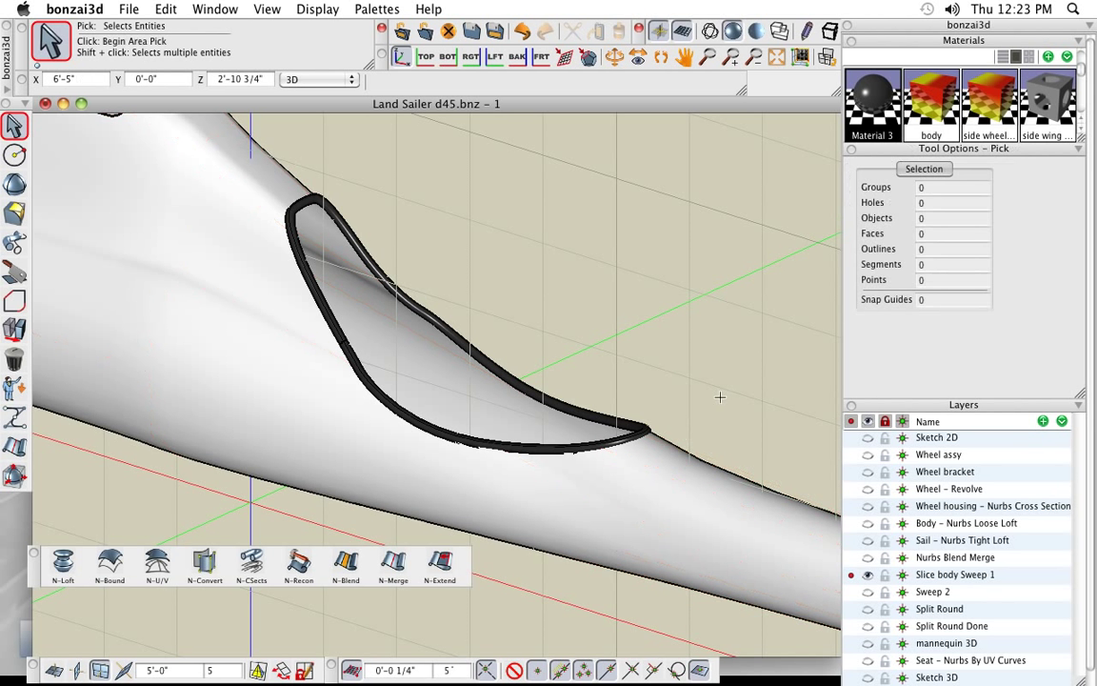
{"action": "left_click", "coordinate": [851, 592]}
{"action": "left_click", "coordinate": [868, 577]}
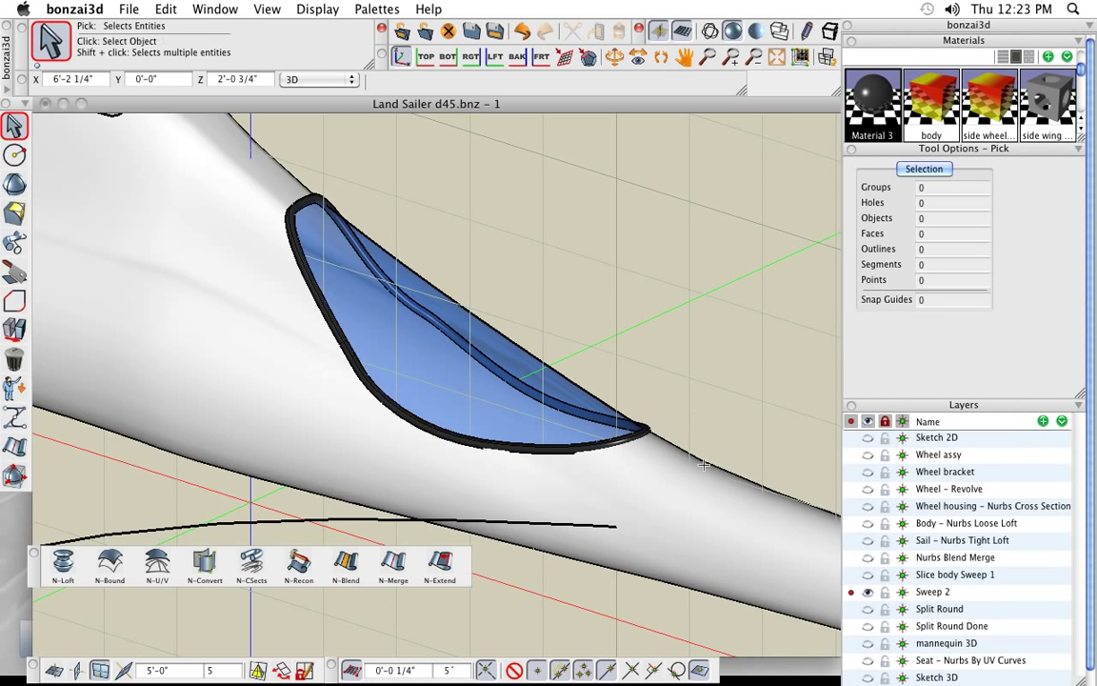
Step: Close the floating Nurbs tools to clear the view of the body, side wheel housing and connecting curve
{"action": "scroll", "coordinate": [608, 491], "scroll_direction": "down", "scroll_amount": 4}
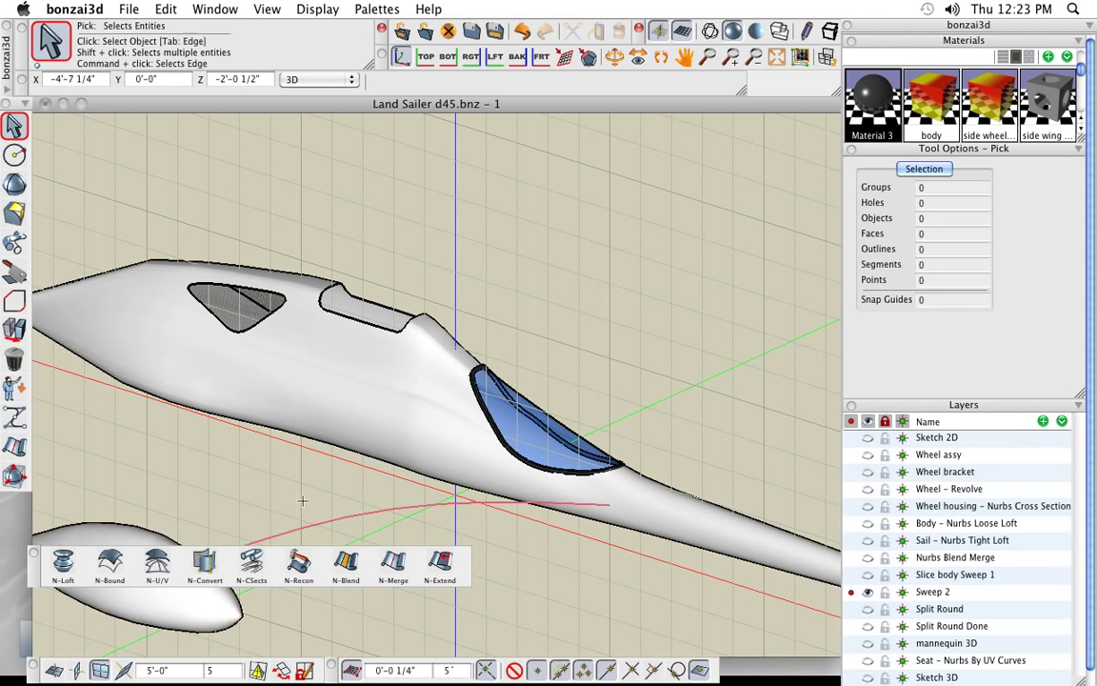
{"action": "left_click", "coordinate": [33, 554]}
{"action": "middle_click_drag", "start_coordinate": [385, 588], "coordinate": [419, 606]}
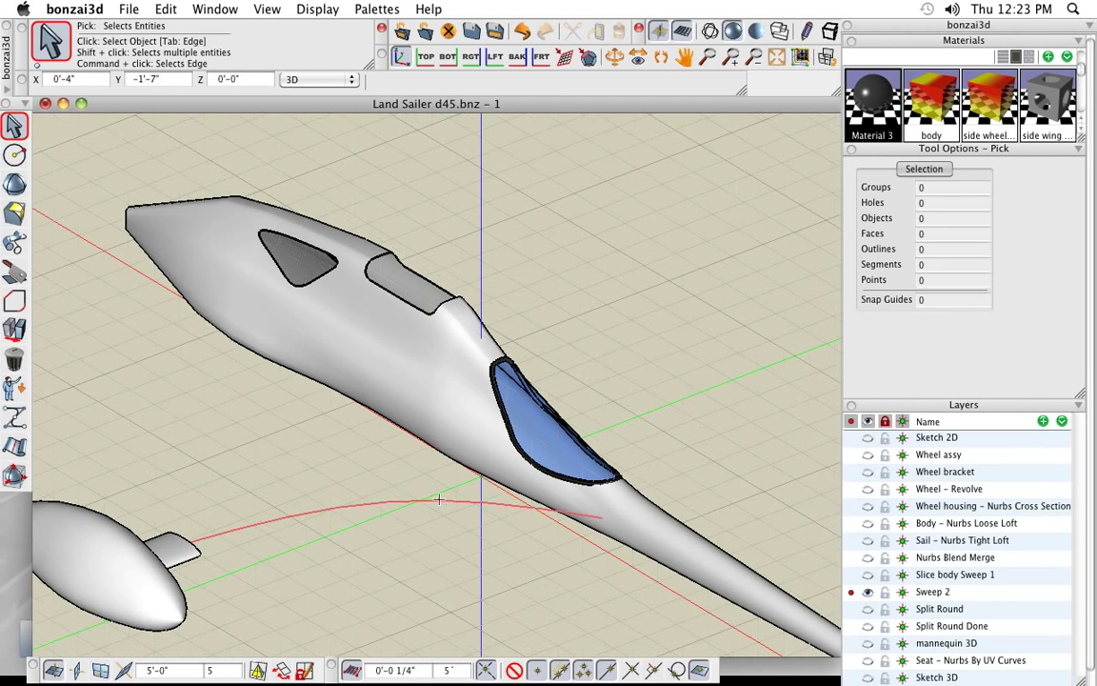
Step: Axial-sweep the end face of the side wheel strut along the connecting curve, using As Positioned alignment
{"action": "middle_click_drag", "start_coordinate": [152, 491], "coordinate": [227, 439]}
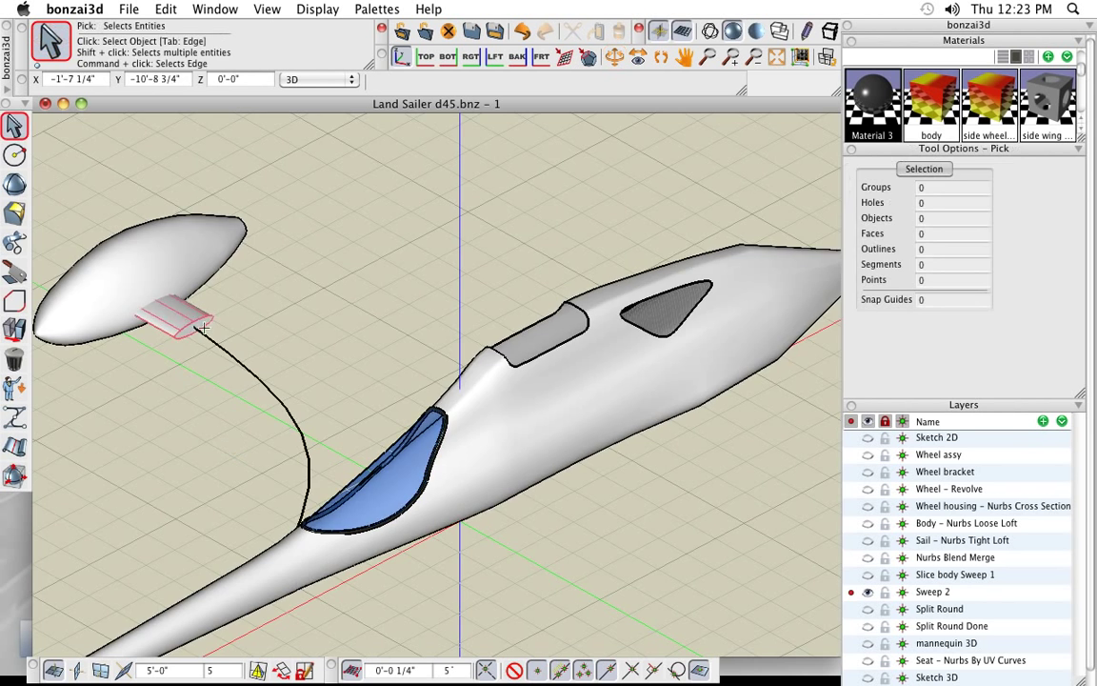
{"action": "scroll", "coordinate": [179, 314], "scroll_direction": "up", "scroll_amount": 6}
{"action": "middle_click_drag", "start_coordinate": [190, 319], "coordinate": [366, 371]}
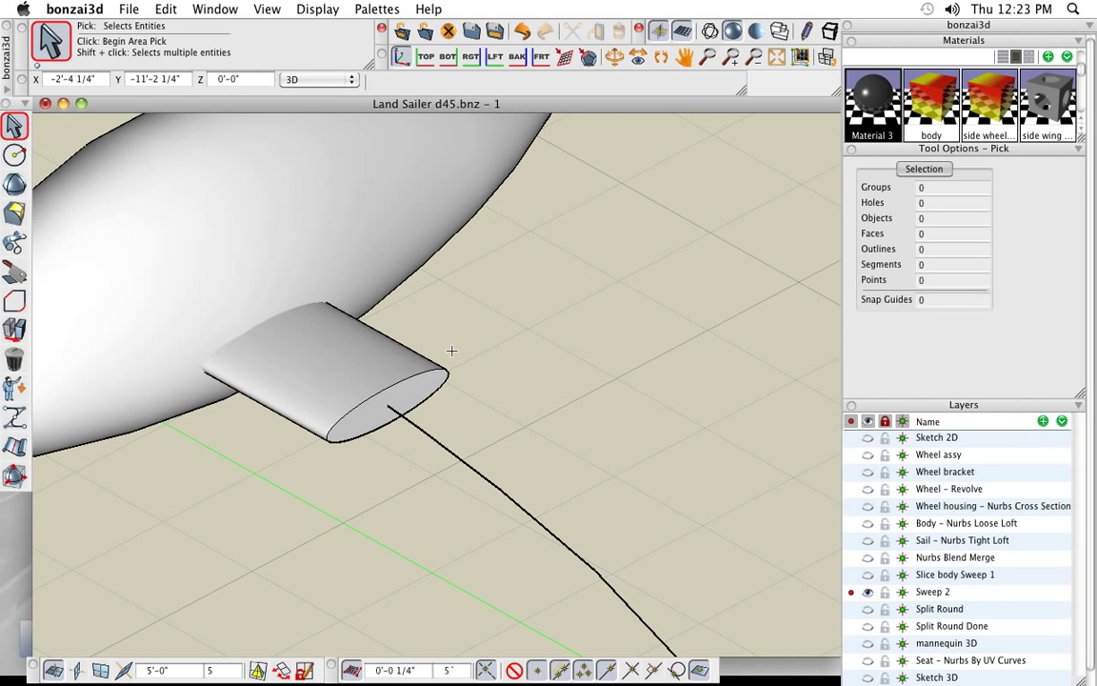
{"action": "scroll", "coordinate": [356, 393], "scroll_direction": "down", "scroll_amount": 5}
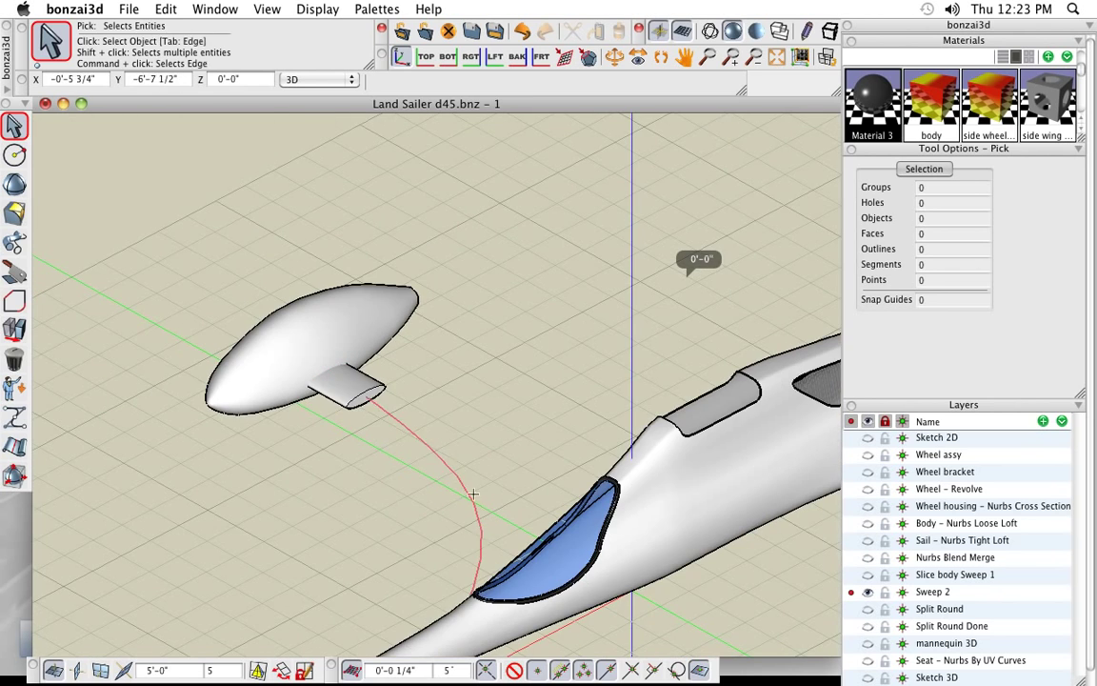
{"action": "middle_click_drag", "start_coordinate": [402, 578], "coordinate": [586, 613]}
{"action": "middle_click_drag", "start_coordinate": [398, 481], "coordinate": [319, 481]}
{"action": "left_click", "coordinate": [15, 243]}
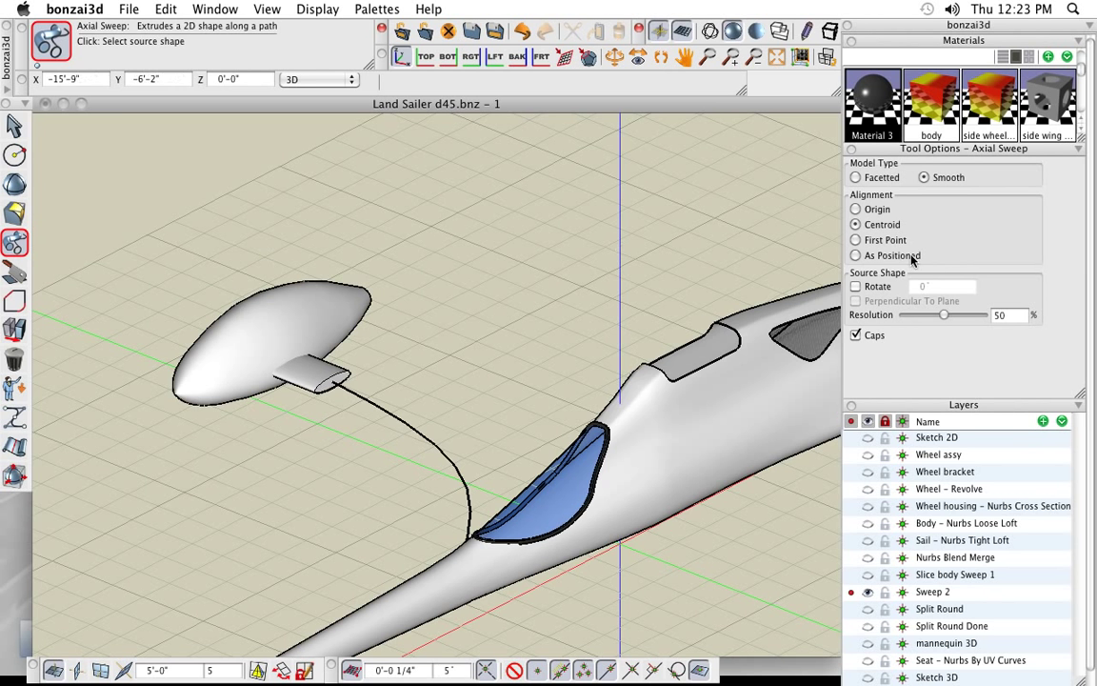
{"action": "left_click", "coordinate": [887, 256]}
{"action": "scroll", "coordinate": [327, 387], "scroll_direction": "up", "scroll_amount": 5}
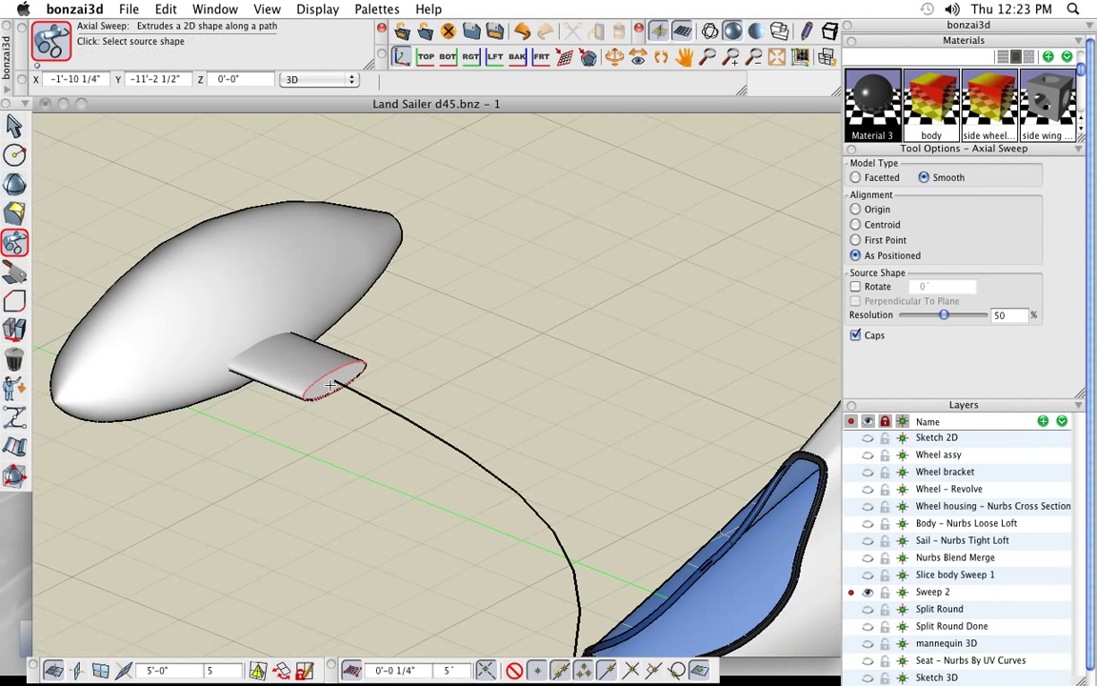
{"action": "left_click", "coordinate": [326, 387]}
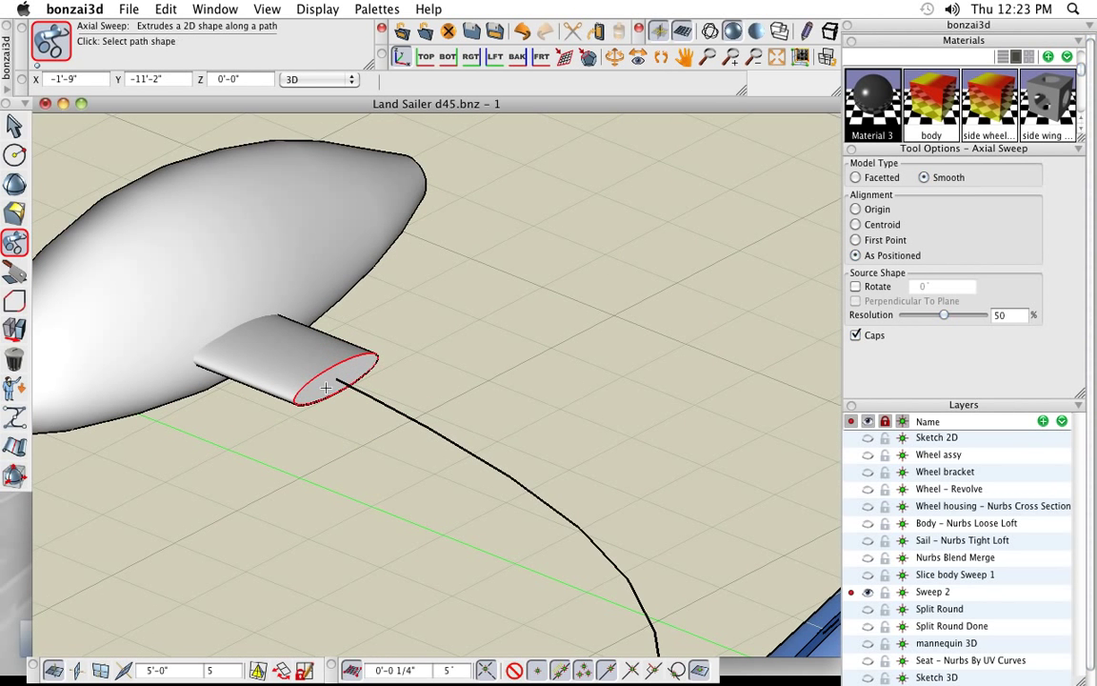
{"action": "left_click", "coordinate": [416, 423]}
Step: Reshape the swept arm by slightly shifting the path control point nearer the wheel housing
{"action": "middle_click_drag", "start_coordinate": [306, 502], "coordinate": [493, 517]}
{"action": "scroll", "coordinate": [493, 517], "scroll_direction": "down", "scroll_amount": 4}
{"action": "middle_click_drag", "start_coordinate": [539, 560], "coordinate": [491, 479], "text": "shift"}
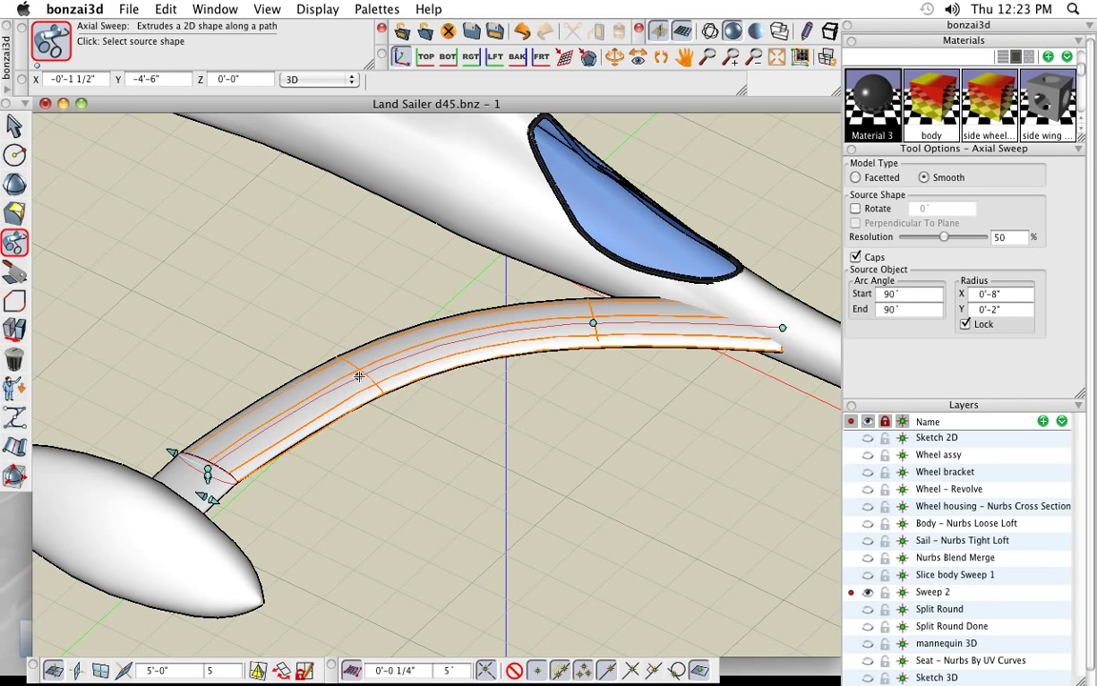
{"action": "left_click", "coordinate": [358, 375]}
{"action": "key", "text": "super"}
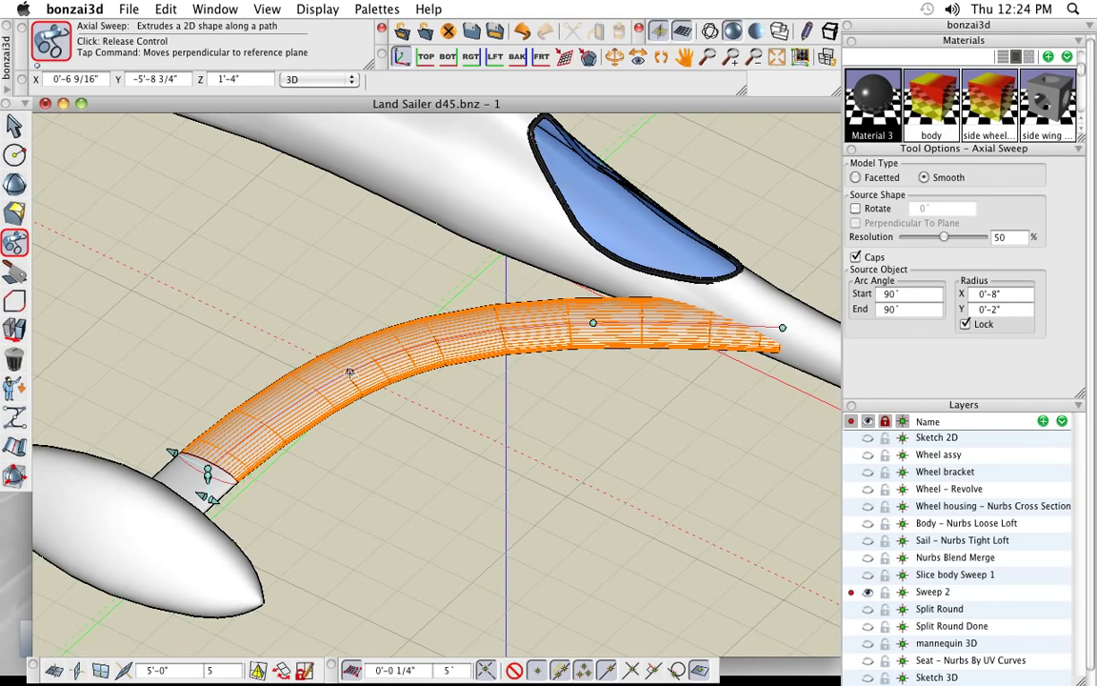
{"action": "left_click", "coordinate": [348, 371]}
{"action": "middle_click_drag", "start_coordinate": [489, 472], "coordinate": [541, 490]}
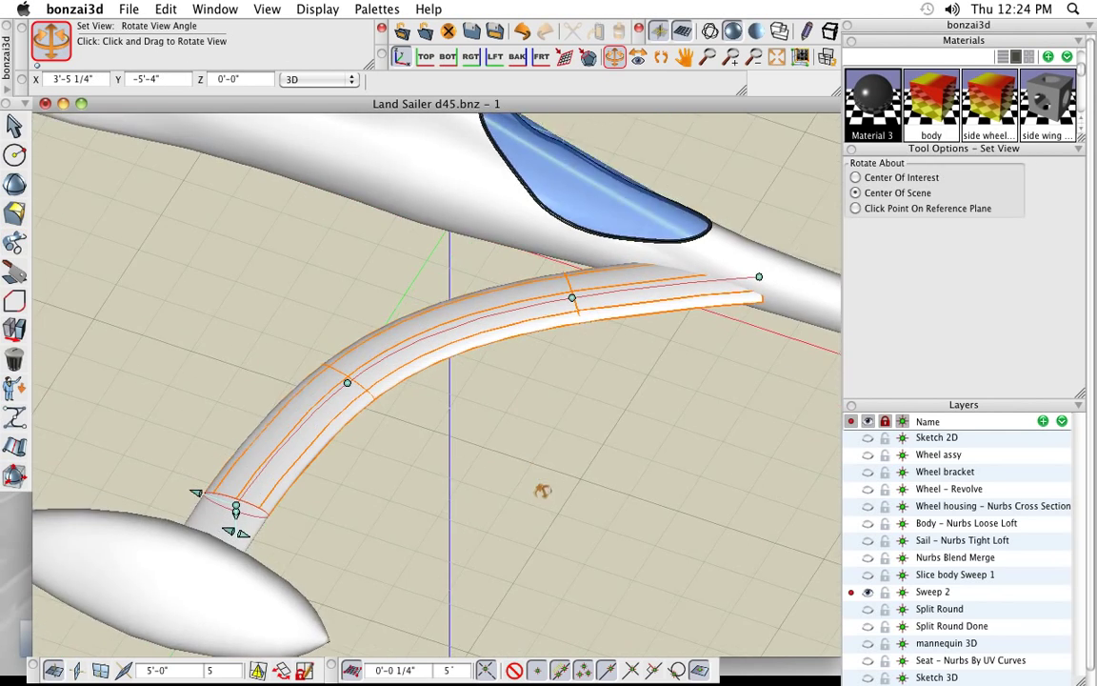
{"action": "middle_click_drag", "start_coordinate": [640, 395], "coordinate": [512, 383]}
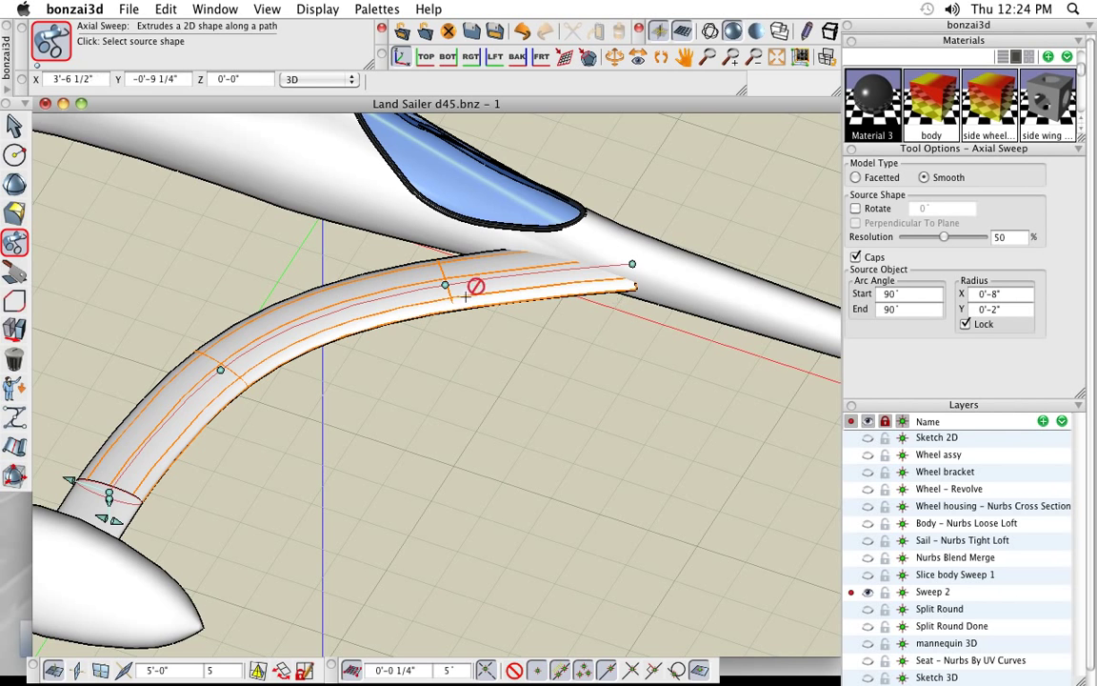
{"action": "middle_click_drag", "start_coordinate": [495, 448], "coordinate": [380, 432]}
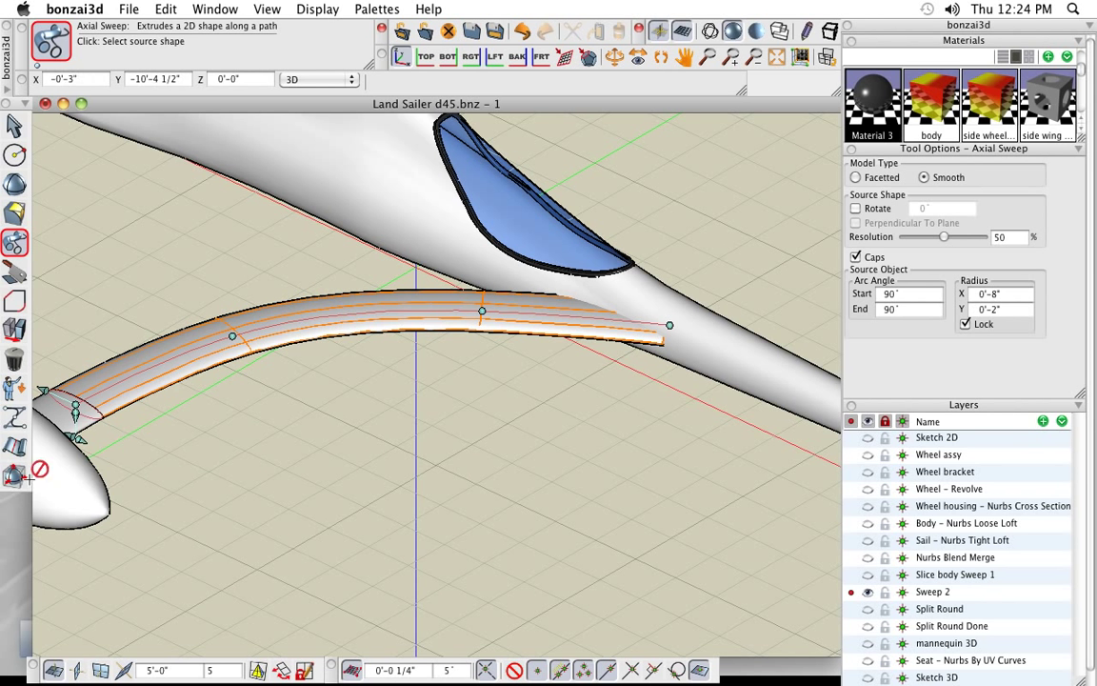
Step: Convert the swept arm to a Nurbz surface using Material 1
{"action": "mouse_move", "coordinate": [16, 445]}
{"action": "left_click_drag", "start_coordinate": [36, 454], "coordinate": [84, 593]}
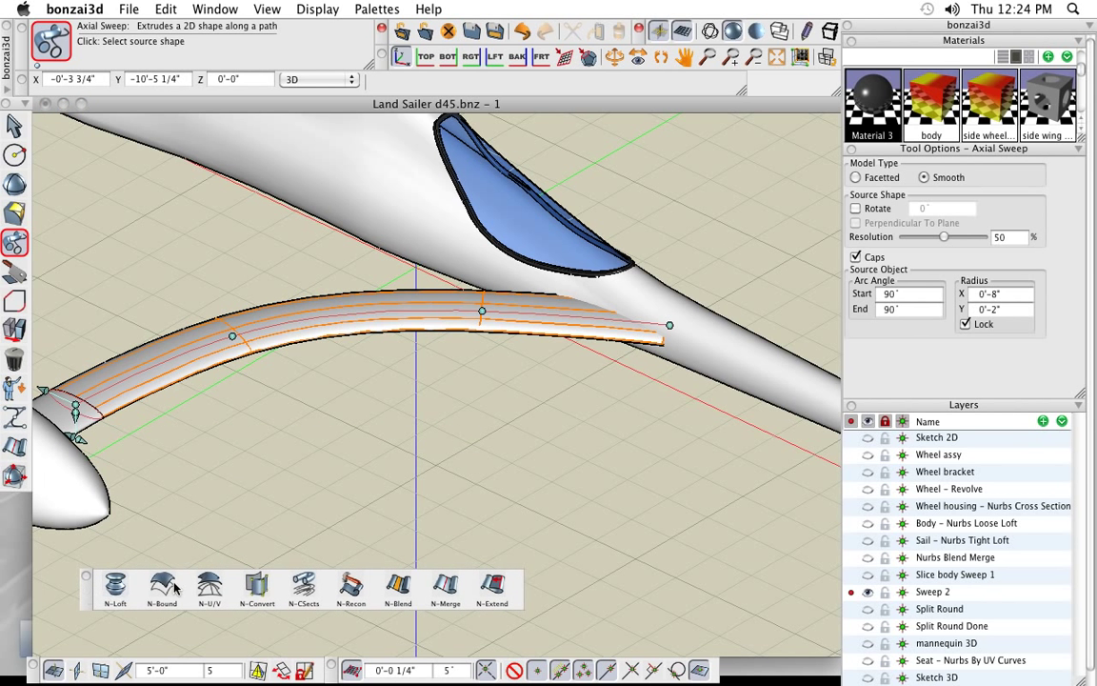
{"action": "left_click", "coordinate": [258, 591]}
{"action": "left_click", "coordinate": [867, 90]}
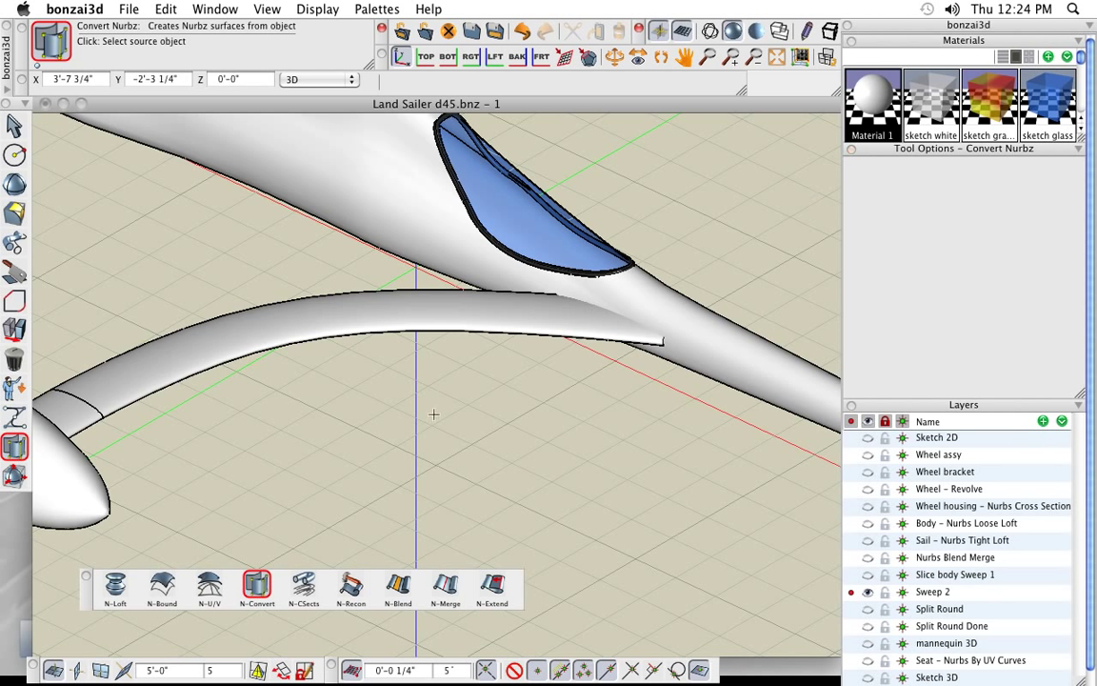
{"action": "left_click", "coordinate": [287, 336]}
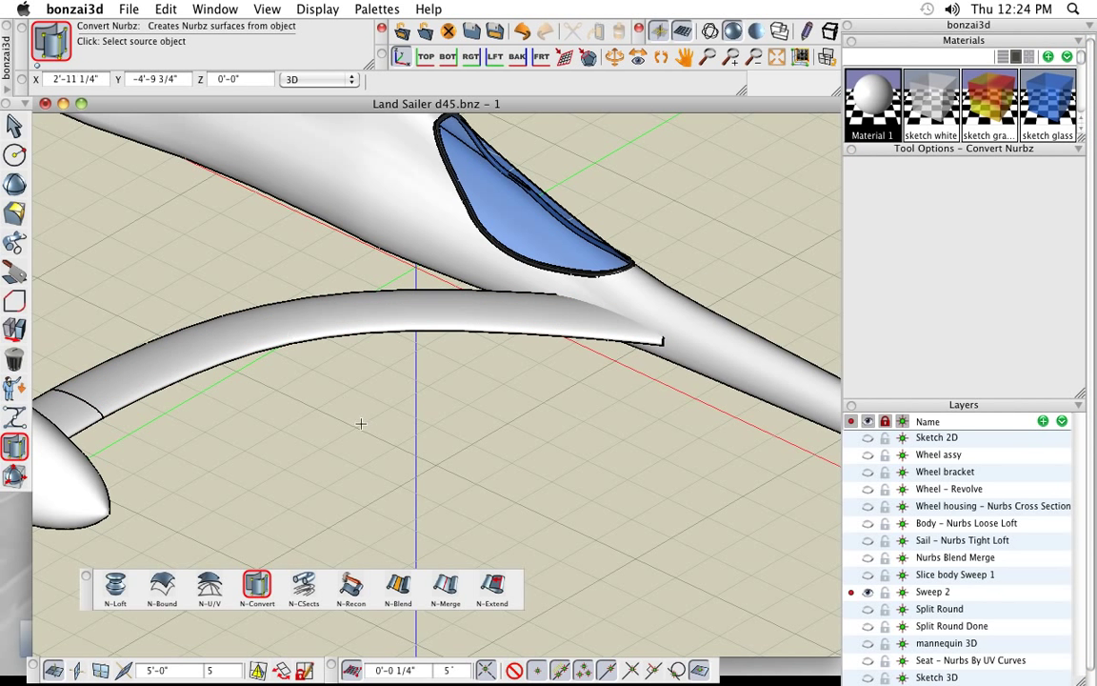
{"action": "middle_click_drag", "start_coordinate": [376, 425], "coordinate": [424, 441]}
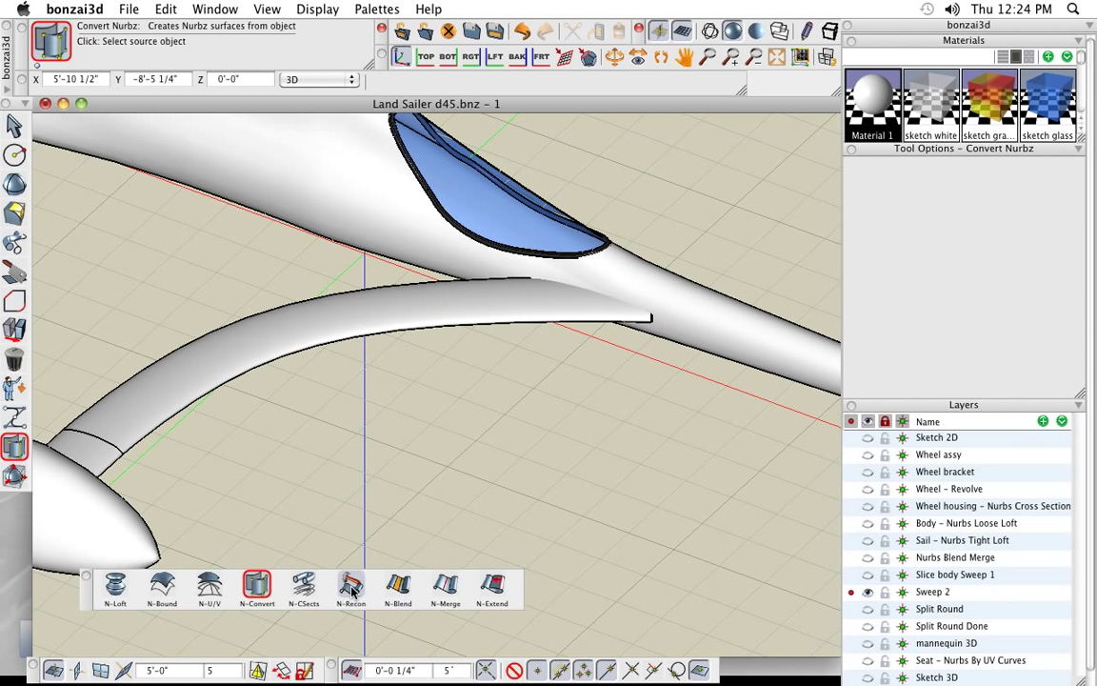
Step: Reconstruct the arm's Nurbz surface with 5 control points in length (U) and 5 in depth (V)
{"action": "left_click", "coordinate": [351, 588]}
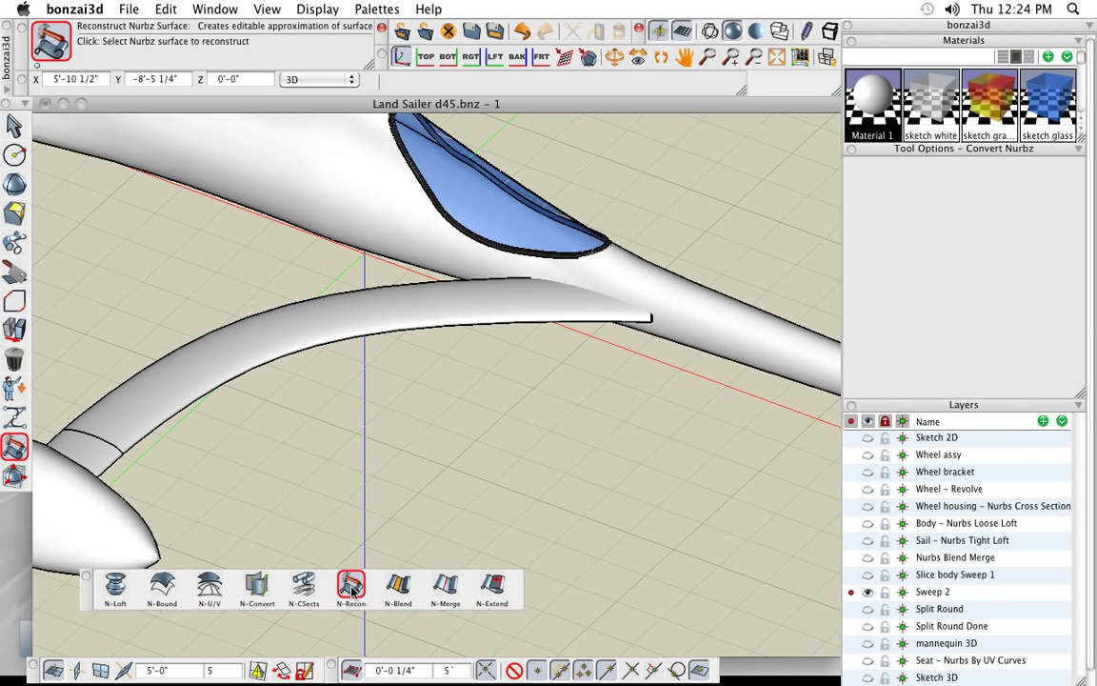
{"action": "left_click", "coordinate": [339, 325]}
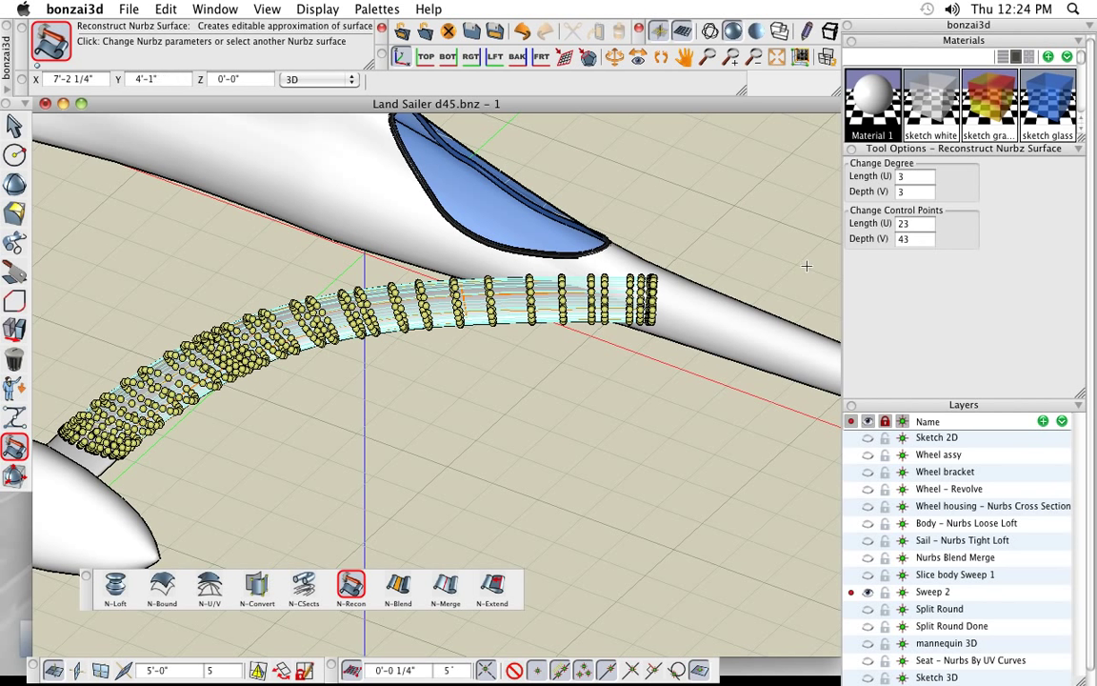
{"action": "left_click", "coordinate": [910, 225]}
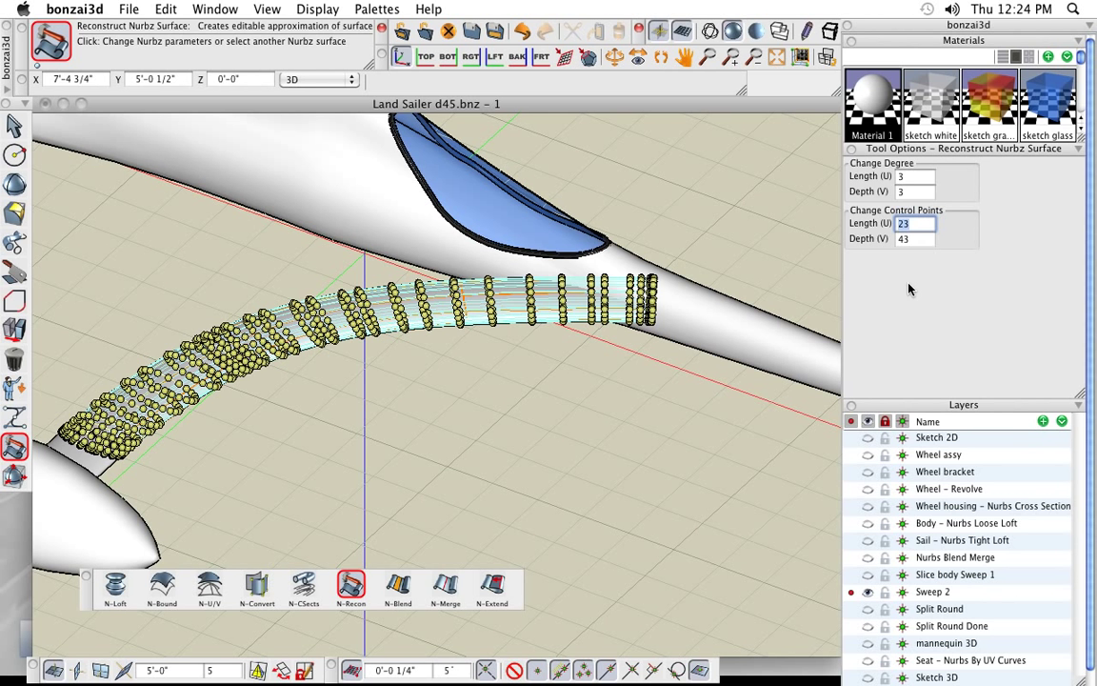
{"action": "type", "text": "5"}
{"action": "key", "text": "Tab"}
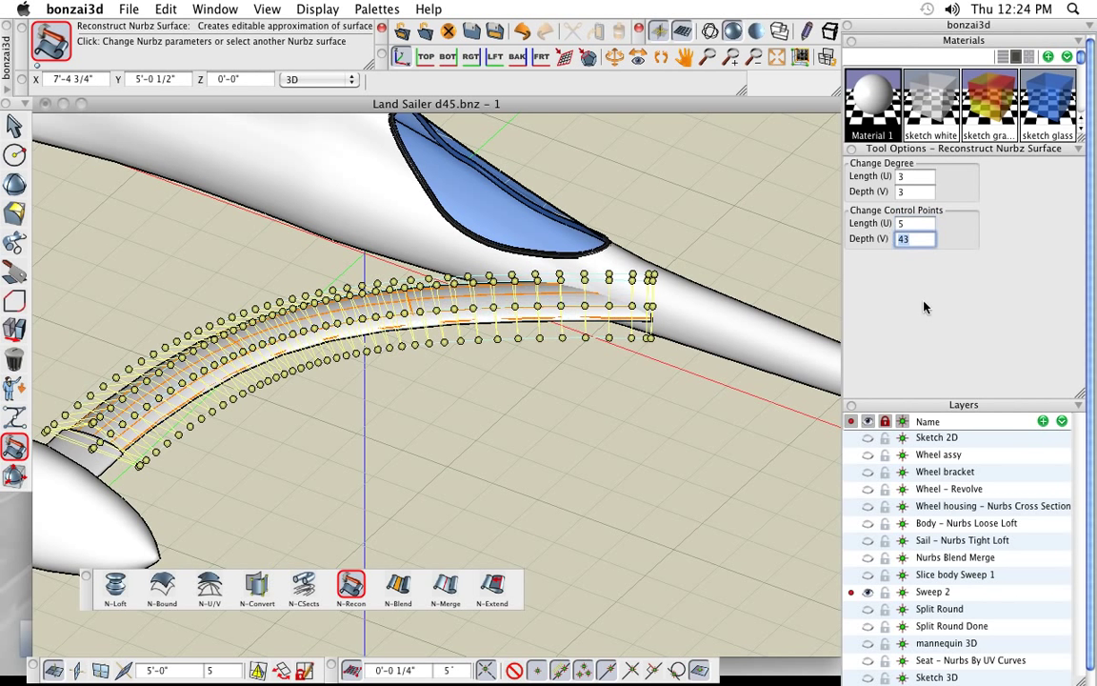
{"action": "type", "text": "5"}
{"action": "key", "text": "Return"}
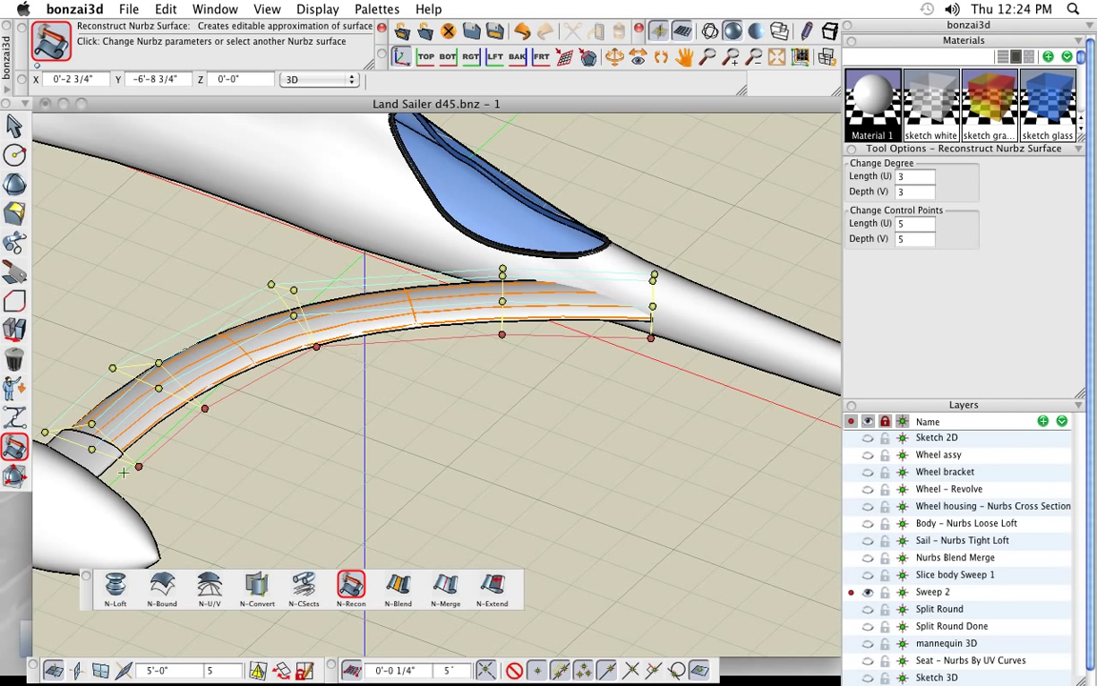
Step: Stretch the arm's lower corner control point at the body end far along the narrow tail of the body
{"action": "mouse_move", "coordinate": [335, 435]}
{"action": "middle_mouse_down"}
{"action": "mouse_move", "coordinate": [350, 436]}
{"action": "mouse_move", "coordinate": [333, 436]}
{"action": "middle_mouse_up"}
{"action": "middle_click_drag", "start_coordinate": [484, 422], "coordinate": [334, 376]}
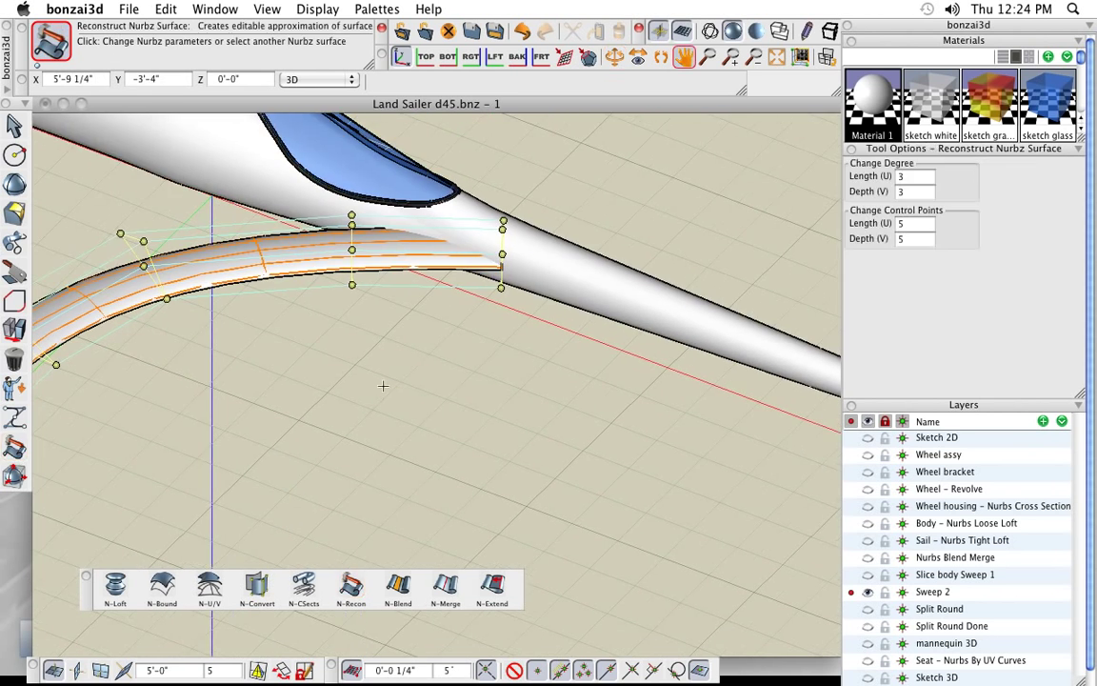
{"action": "left_click", "coordinate": [501, 285]}
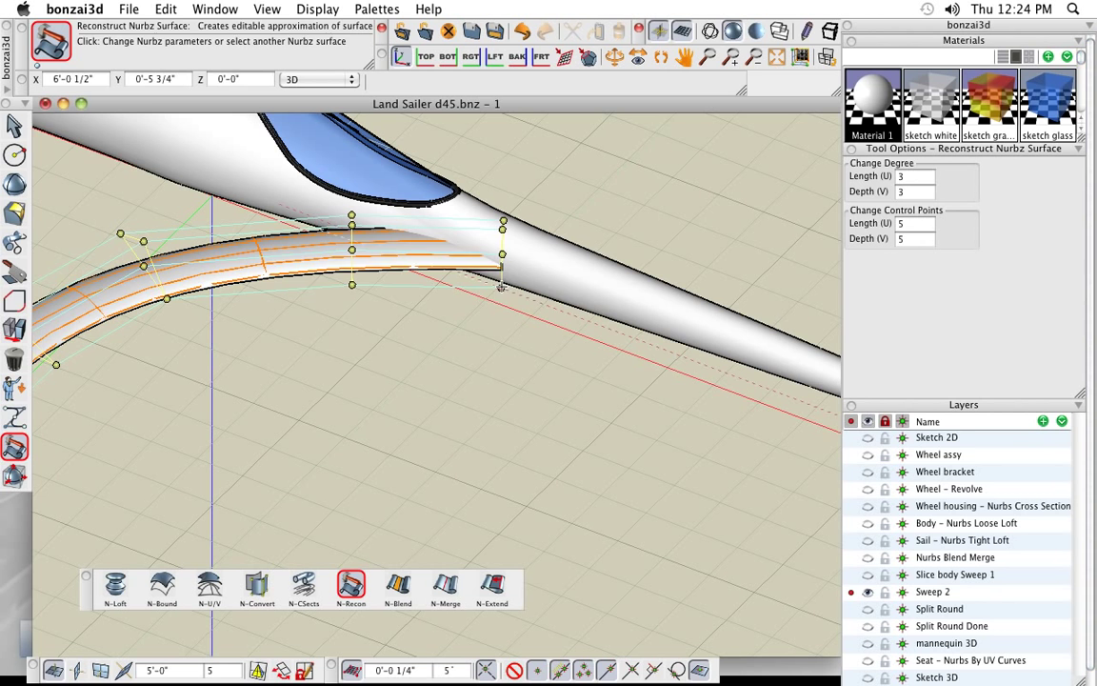
{"action": "left_click", "coordinate": [825, 381]}
Step: Narrow the middle of the arm by moving the two outer control points of its central row inward
{"action": "middle_click_drag", "start_coordinate": [825, 381], "coordinate": [454, 314], "text": "shift"}
{"action": "scroll", "coordinate": [345, 250], "scroll_direction": "up", "scroll_amount": 5}
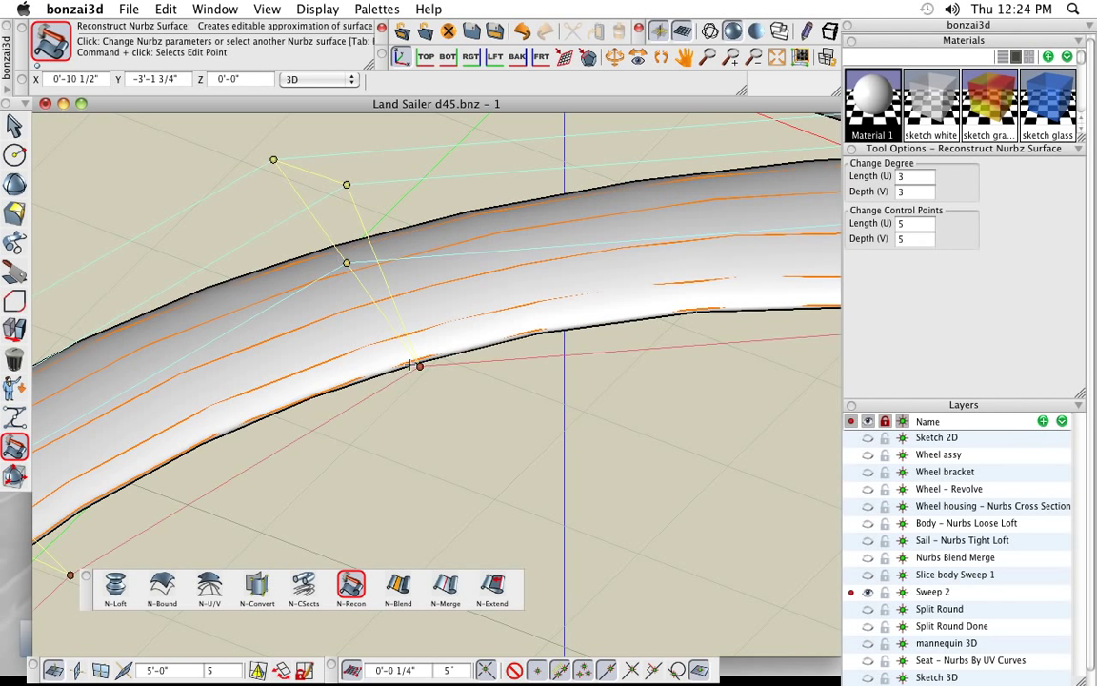
{"action": "left_click", "coordinate": [401, 357]}
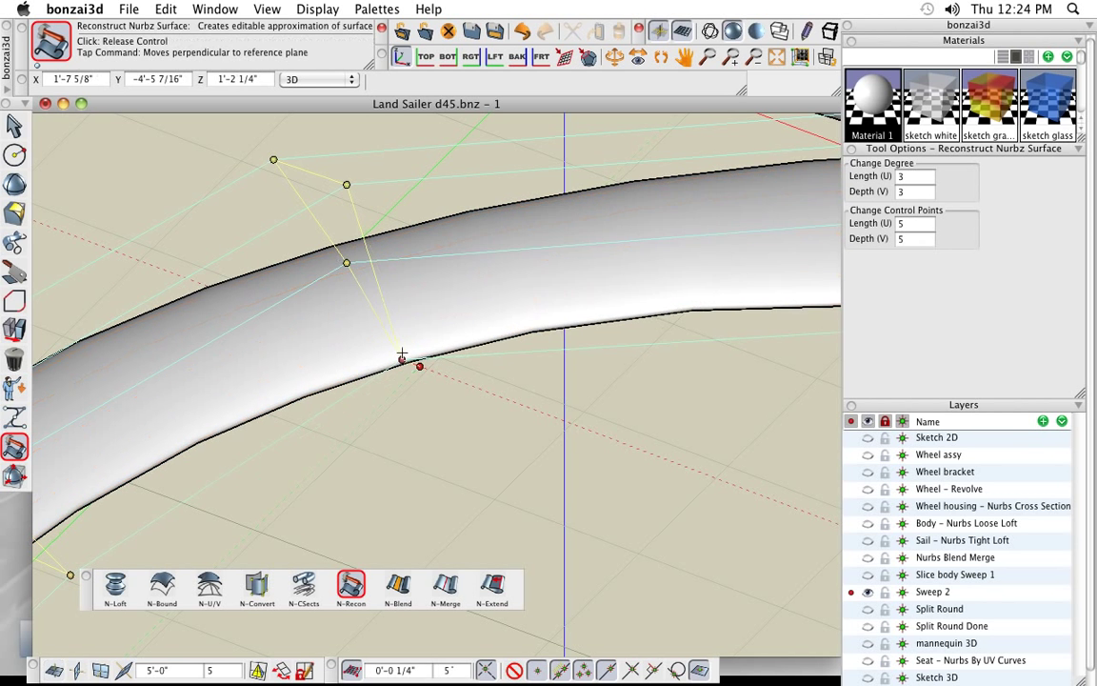
{"action": "left_click", "coordinate": [364, 287]}
{"action": "left_click", "coordinate": [274, 159]}
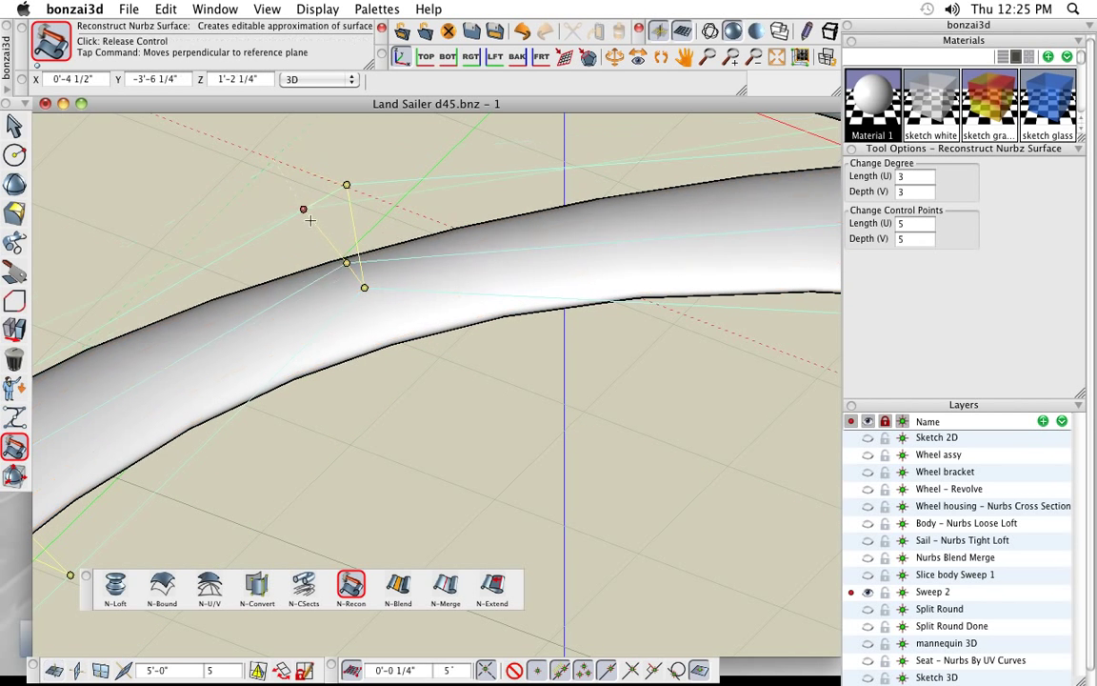
{"action": "left_click", "coordinate": [331, 245]}
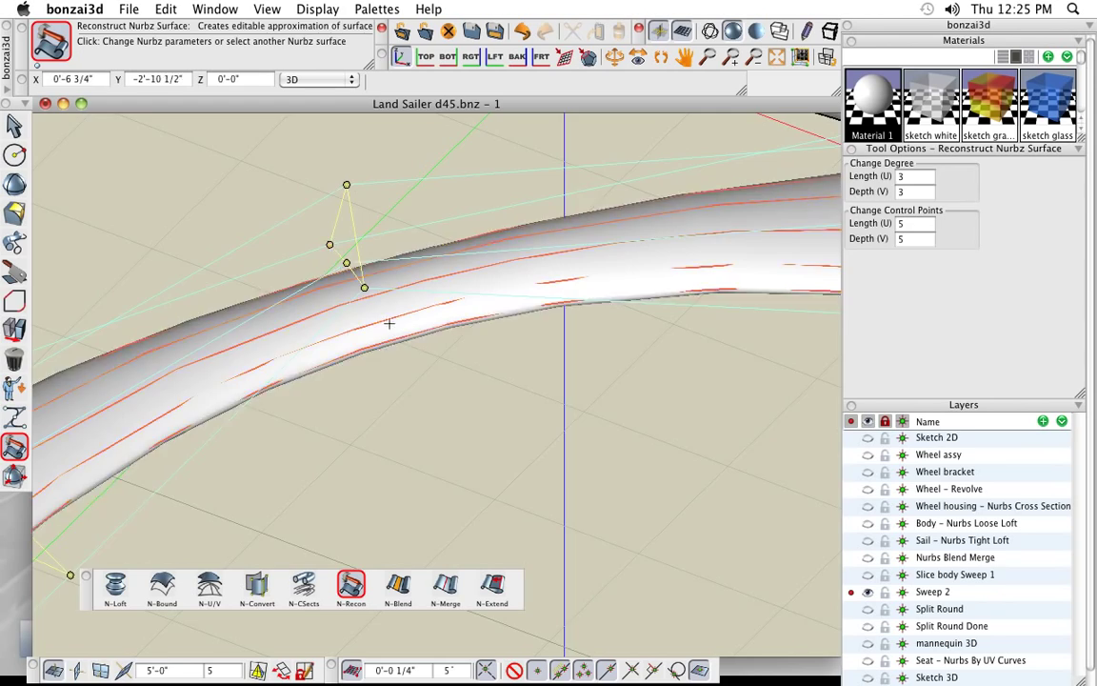
{"action": "scroll", "coordinate": [380, 323], "scroll_direction": "down", "scroll_amount": 5}
{"action": "middle_click_drag", "start_coordinate": [514, 431], "coordinate": [365, 399]}
{"action": "left_click_drag", "start_coordinate": [364, 400], "coordinate": [142, 386]}
{"action": "left_click_drag", "start_coordinate": [417, 428], "coordinate": [383, 358]}
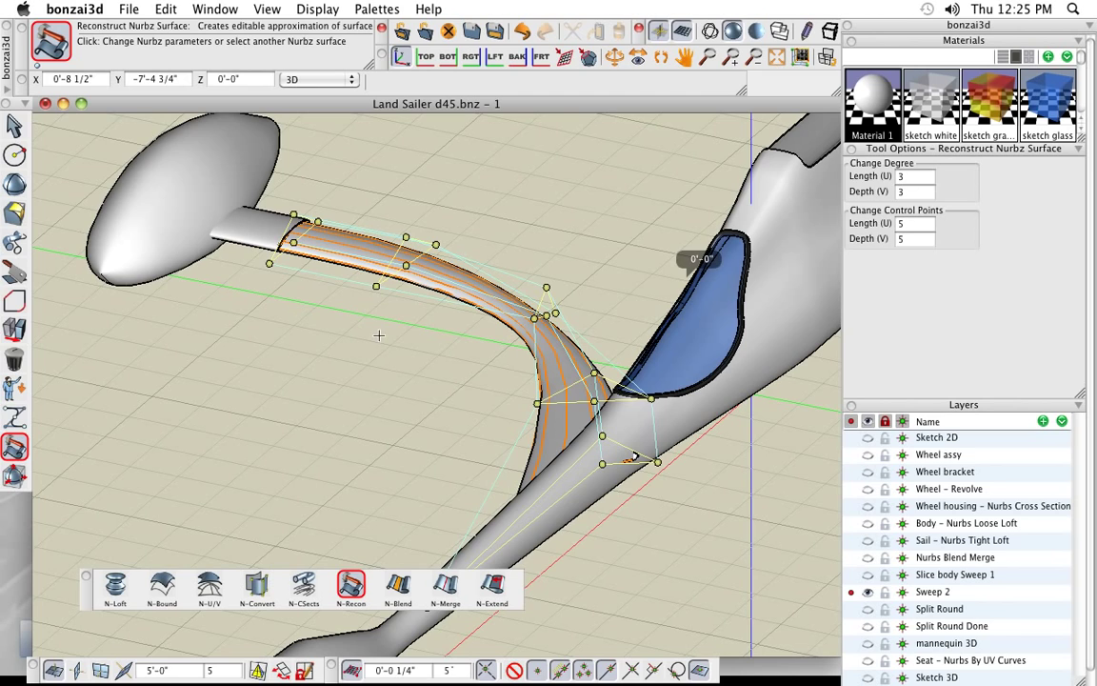
{"action": "scroll", "coordinate": [342, 356], "scroll_direction": "down", "scroll_amount": 2}
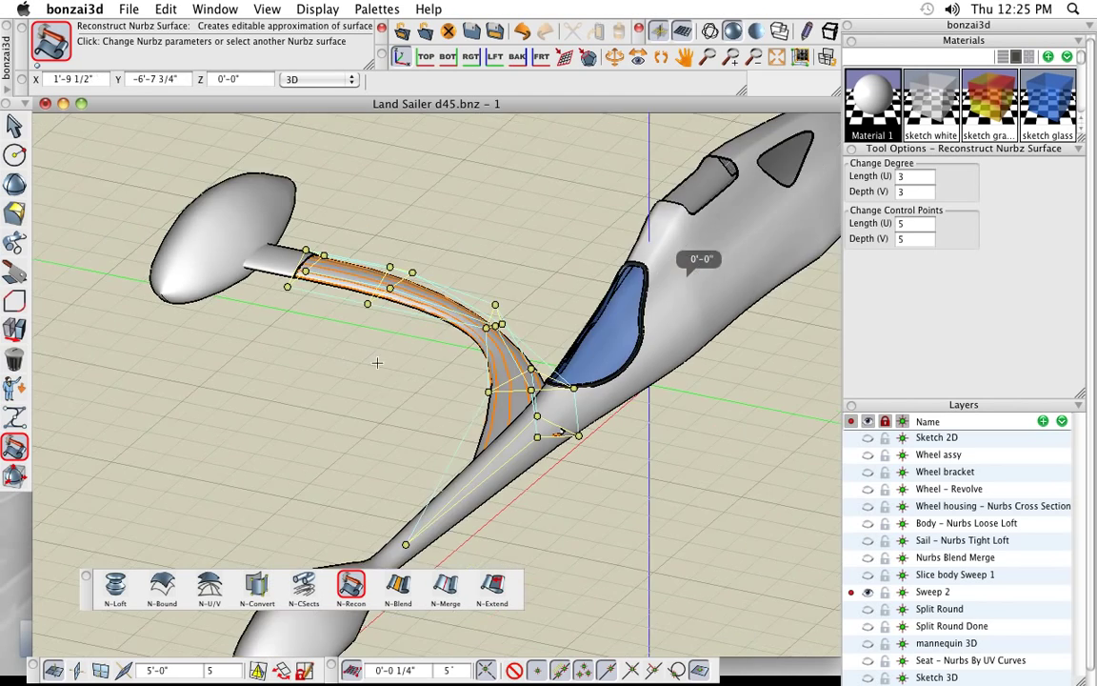
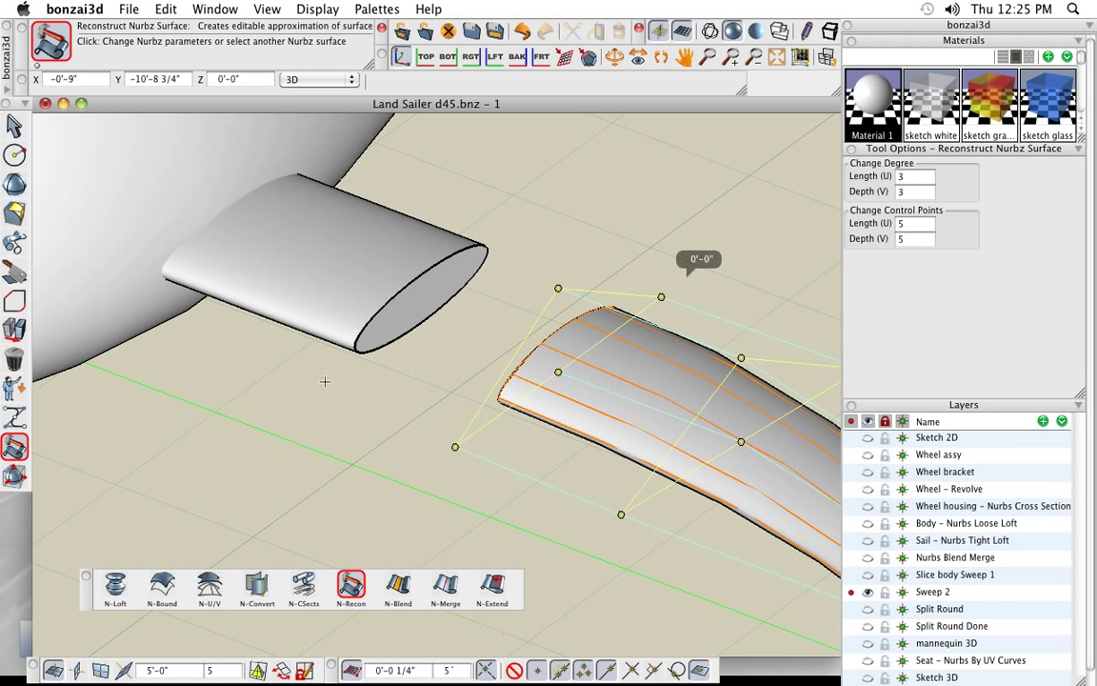
Step: Convert the wheel housing's strut to a Nurbz surface and delete the end face towards the arm
{"action": "left_click", "coordinate": [257, 587]}
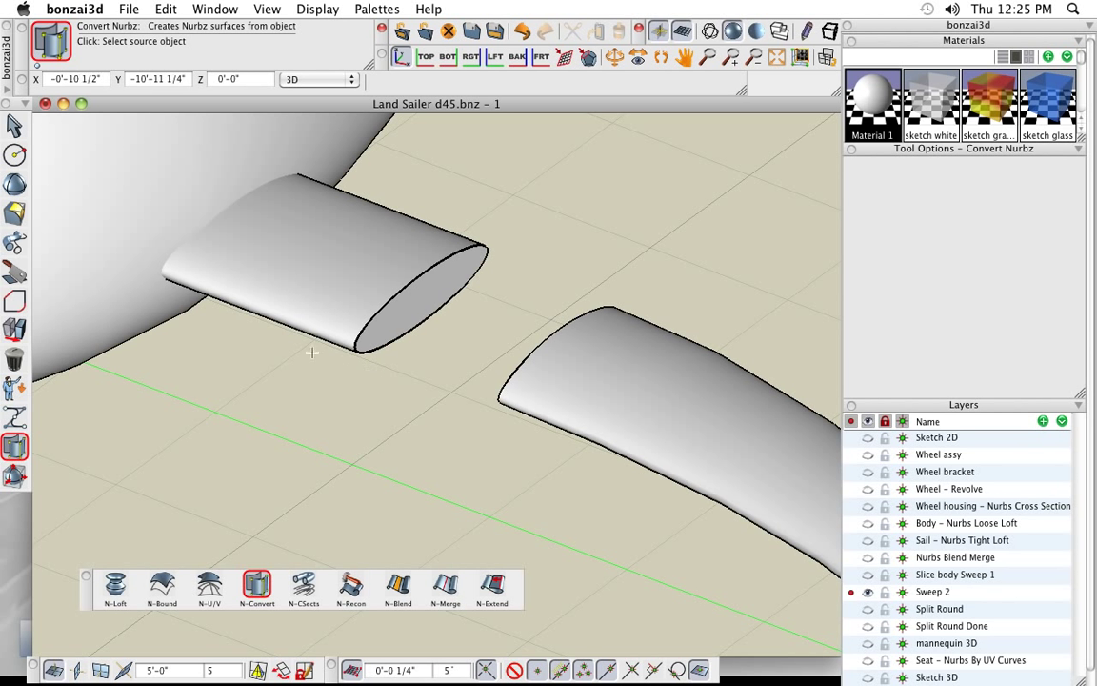
{"action": "left_click", "coordinate": [14, 359]}
{"action": "left_click", "coordinate": [65, 303]}
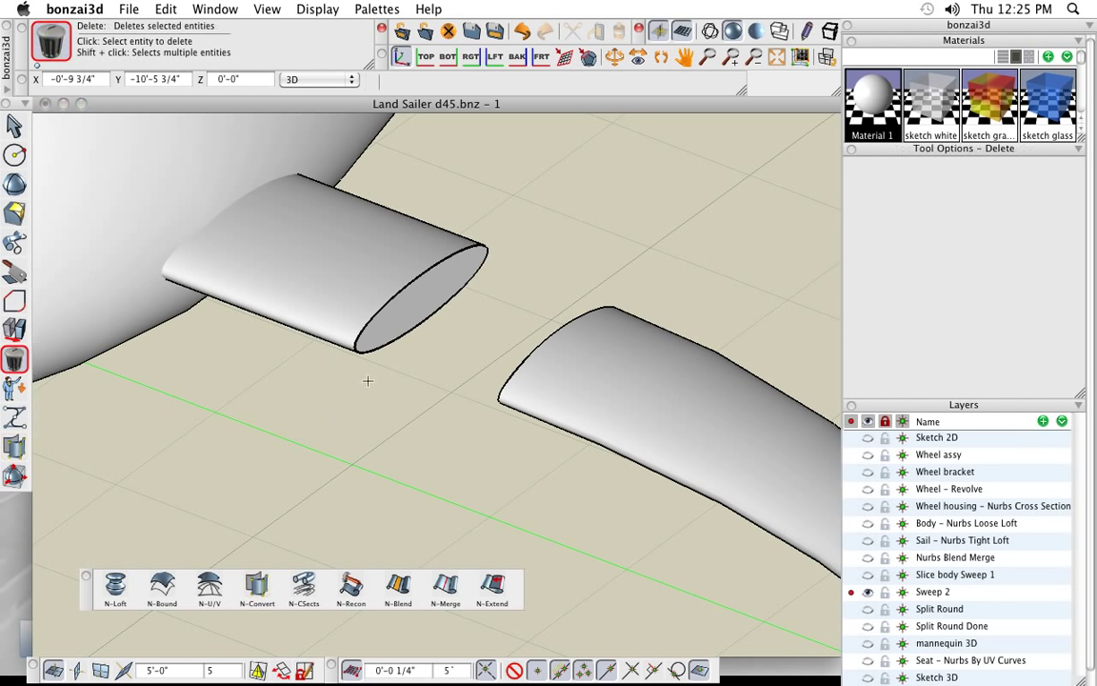
{"action": "left_click", "coordinate": [422, 304]}
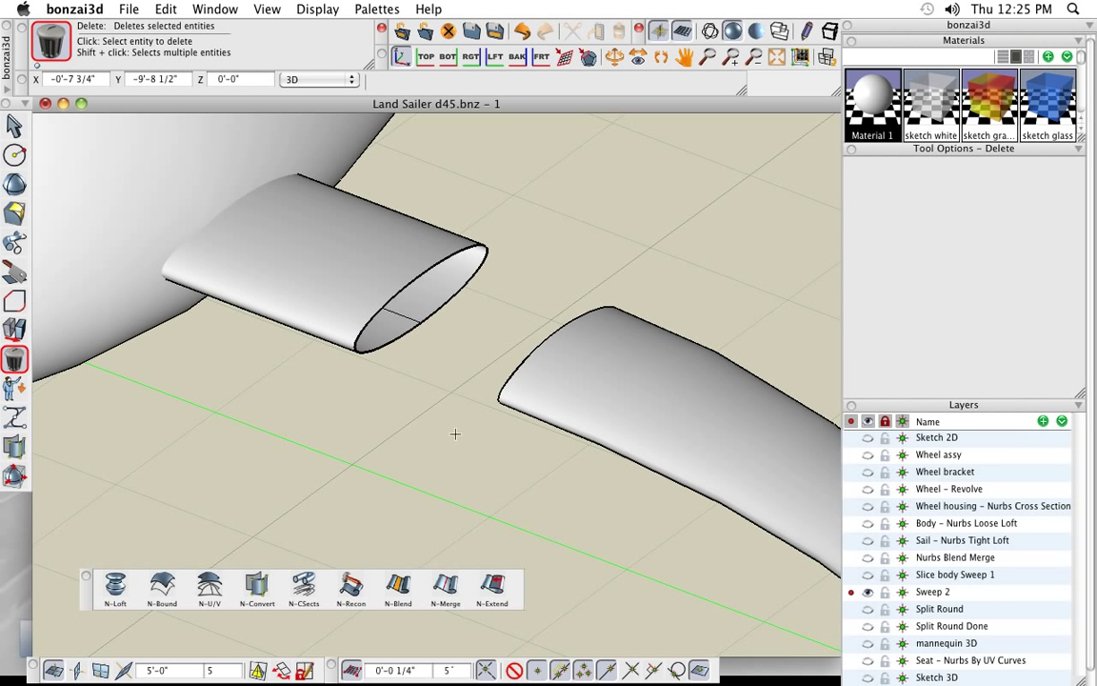
{"action": "mouse_move", "coordinate": [454, 442]}
{"action": "middle_mouse_down"}
{"action": "mouse_move", "coordinate": [433, 437]}
{"action": "mouse_move", "coordinate": [476, 454]}
{"action": "mouse_move", "coordinate": [469, 445]}
{"action": "middle_mouse_up"}
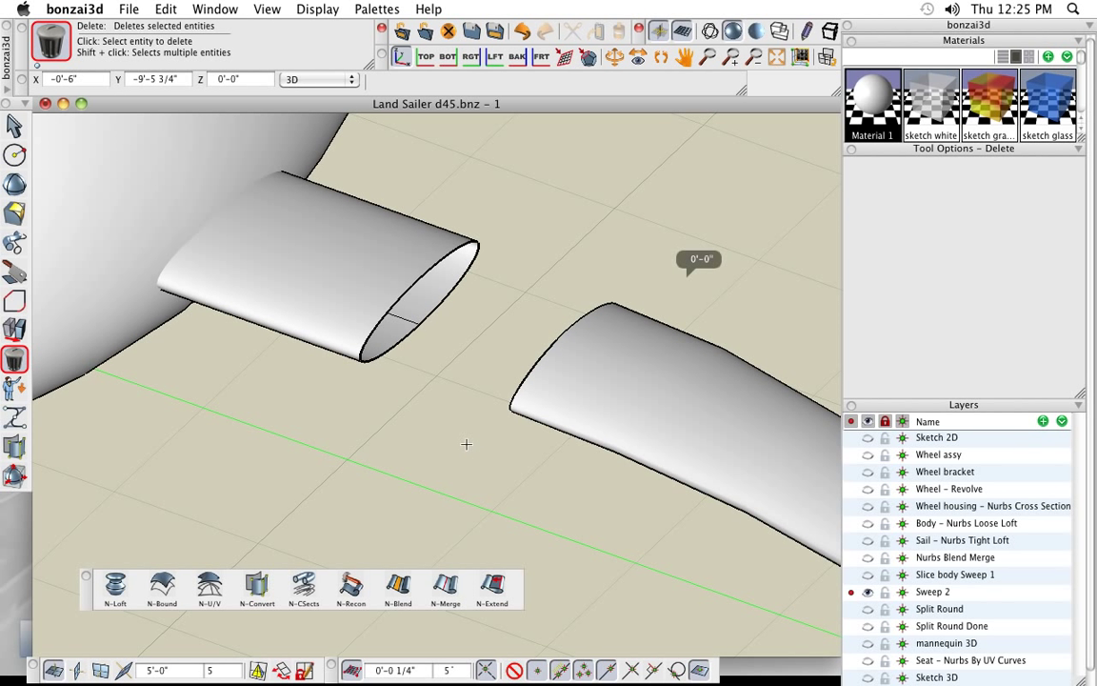
Step: Reconstruct the wheel housing strut's Nurbz surface with degree 3 in length (U) and degree 3 in depth (V)
{"action": "left_click", "coordinate": [351, 586]}
{"action": "left_click", "coordinate": [362, 327]}
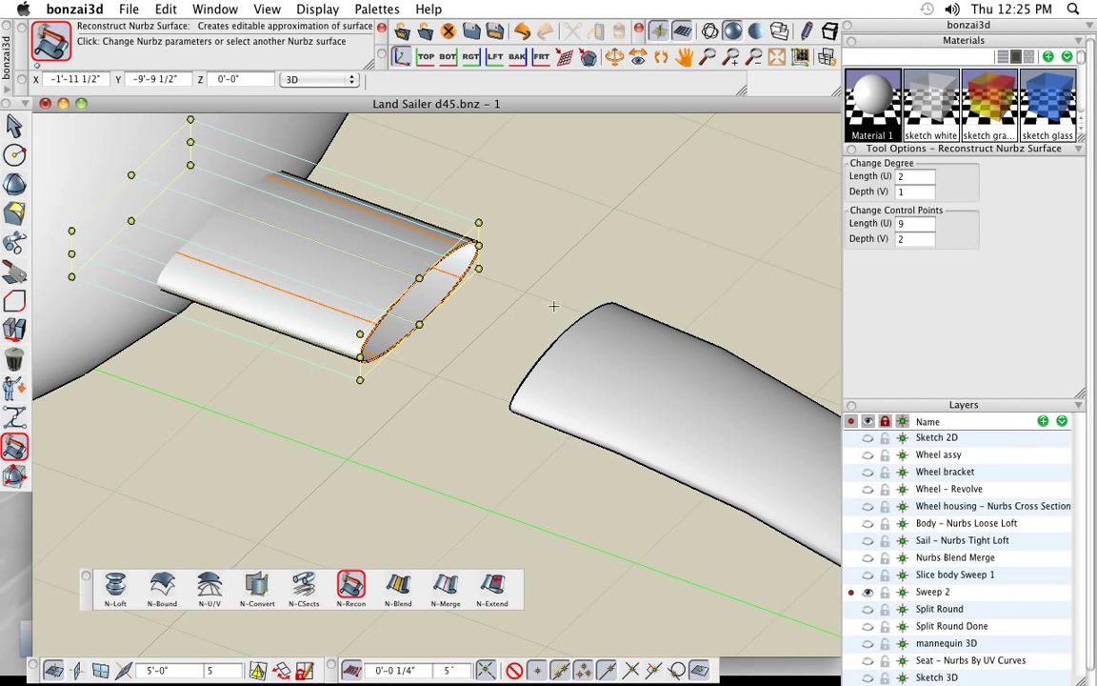
{"action": "double_click", "coordinate": [900, 178]}
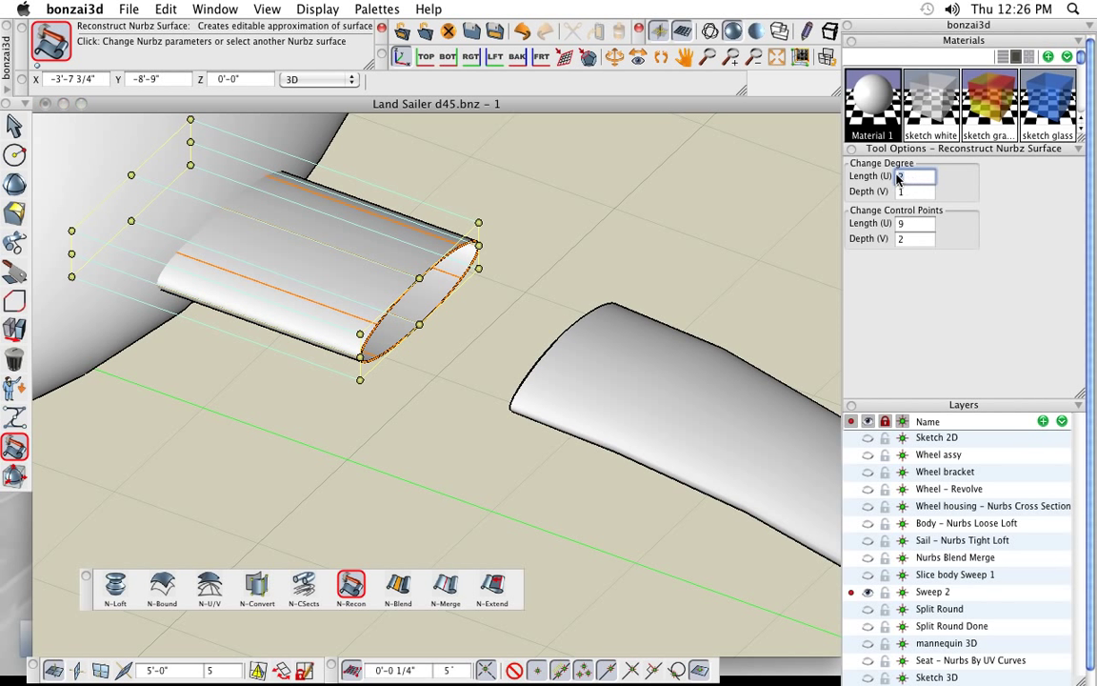
{"action": "type", "text": "3"}
{"action": "key", "text": "Tab"}
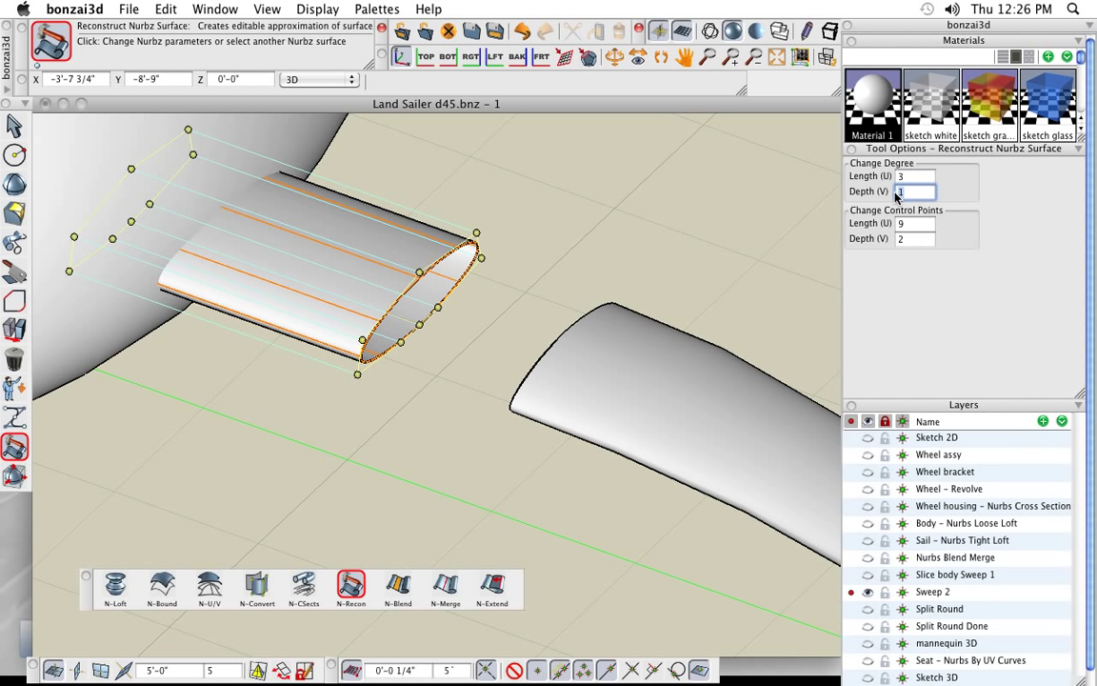
{"action": "key", "text": "Return"}
{"action": "middle_click_drag", "start_coordinate": [426, 460], "coordinate": [444, 460]}
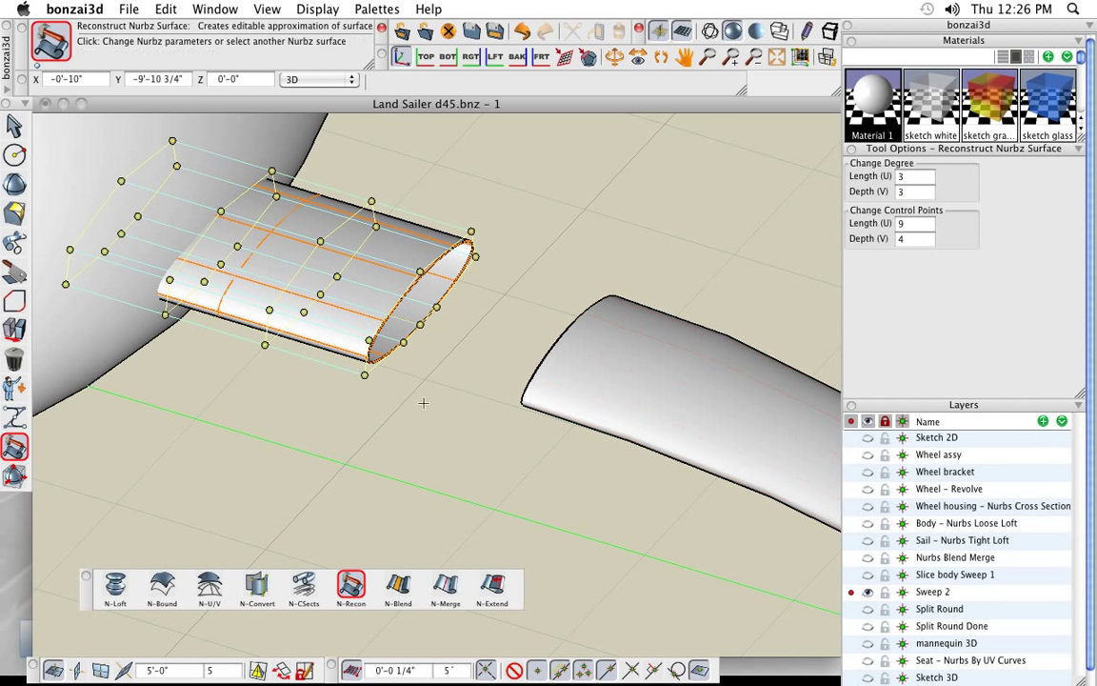
{"action": "left_click", "coordinate": [15, 124]}
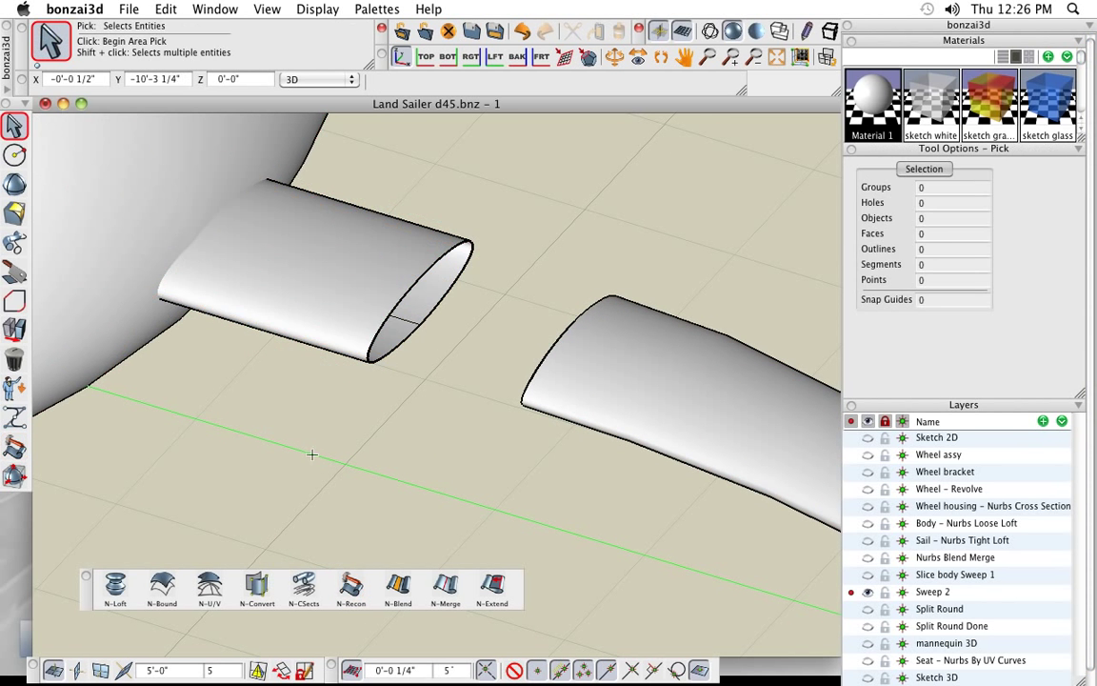
Step: Blend the strut's open end edge with the arm's end edge using Blend Nurbz, with the edge orientation flipped
{"action": "left_click", "coordinate": [400, 588]}
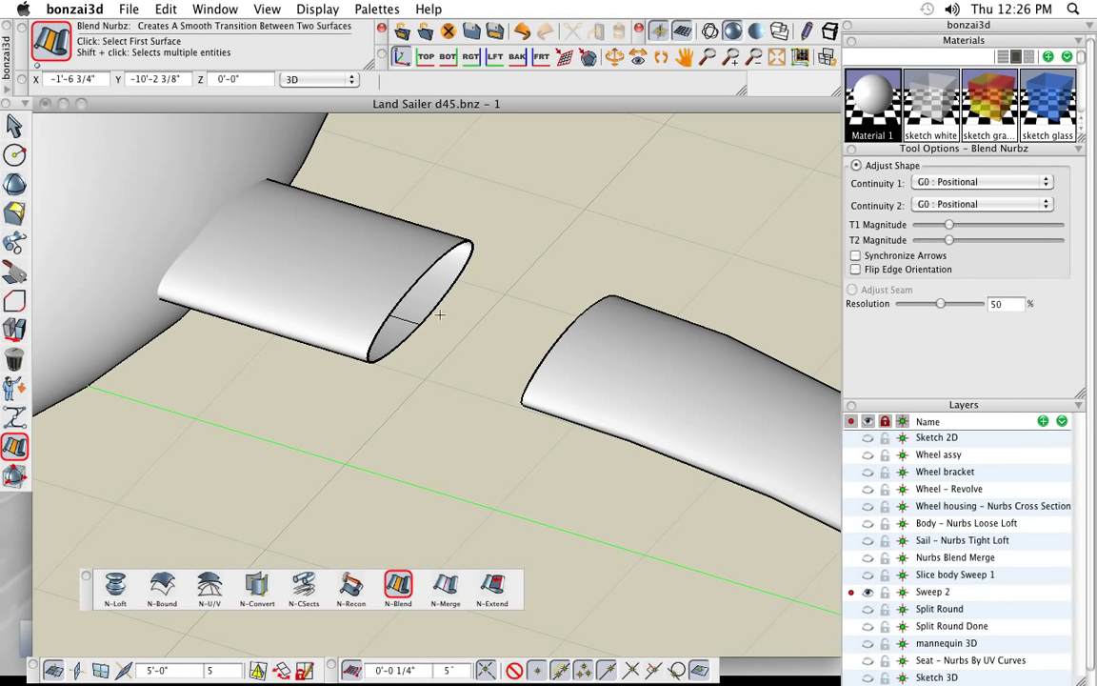
{"action": "left_click", "coordinate": [413, 291]}
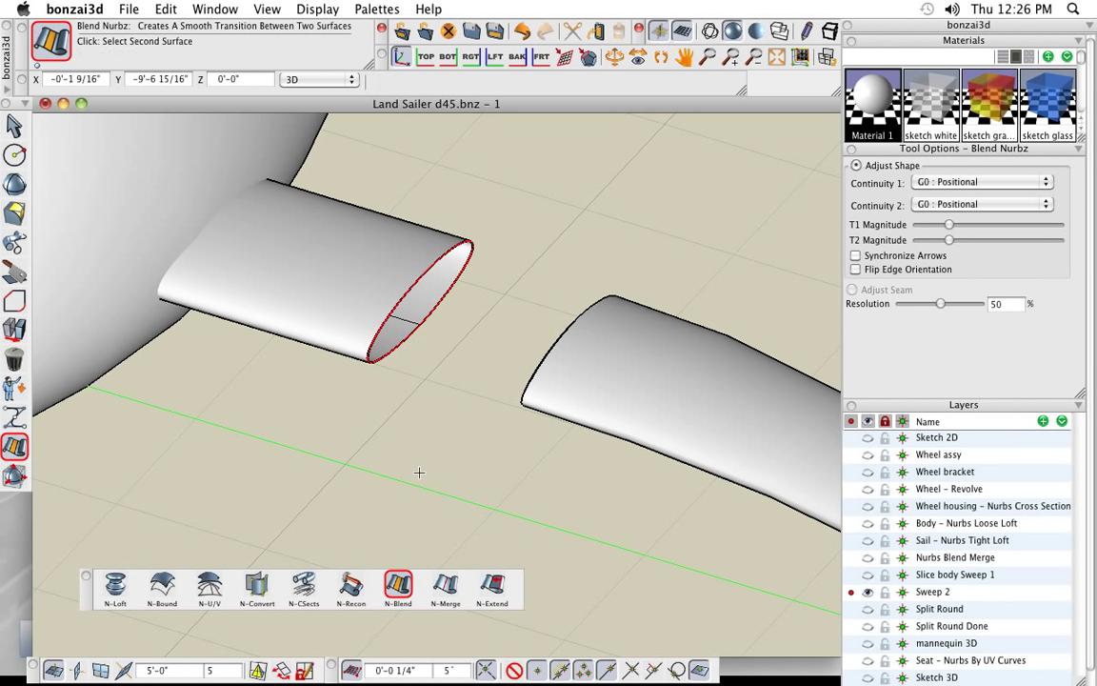
{"action": "left_click", "coordinate": [568, 326]}
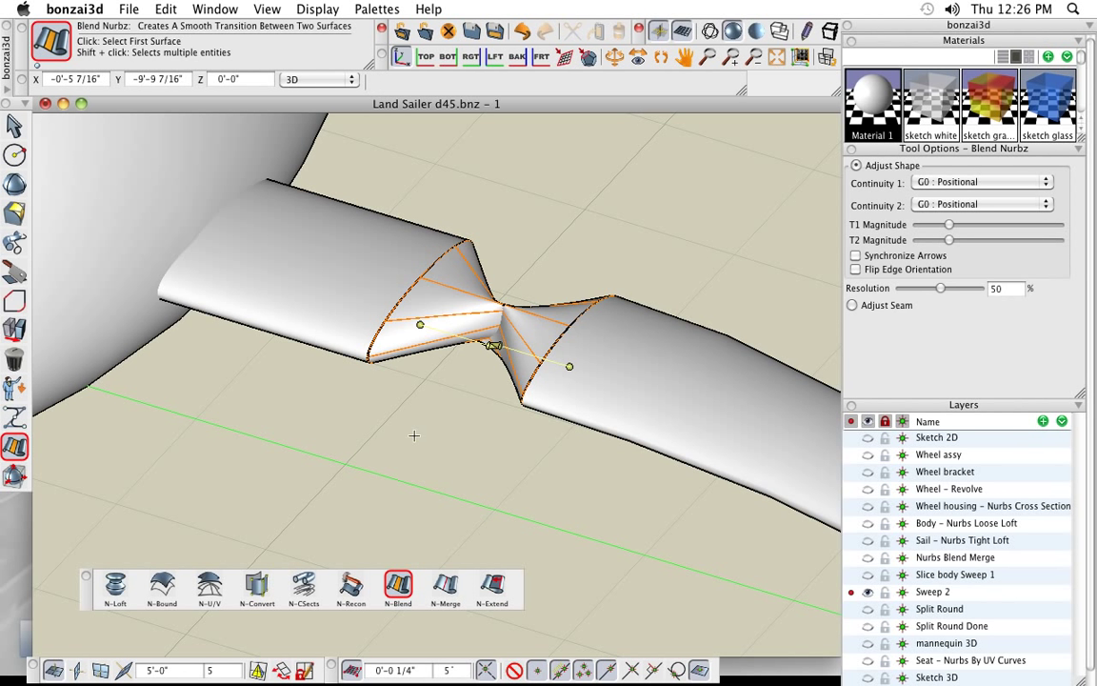
{"action": "middle_click_drag", "start_coordinate": [409, 435], "coordinate": [662, 465]}
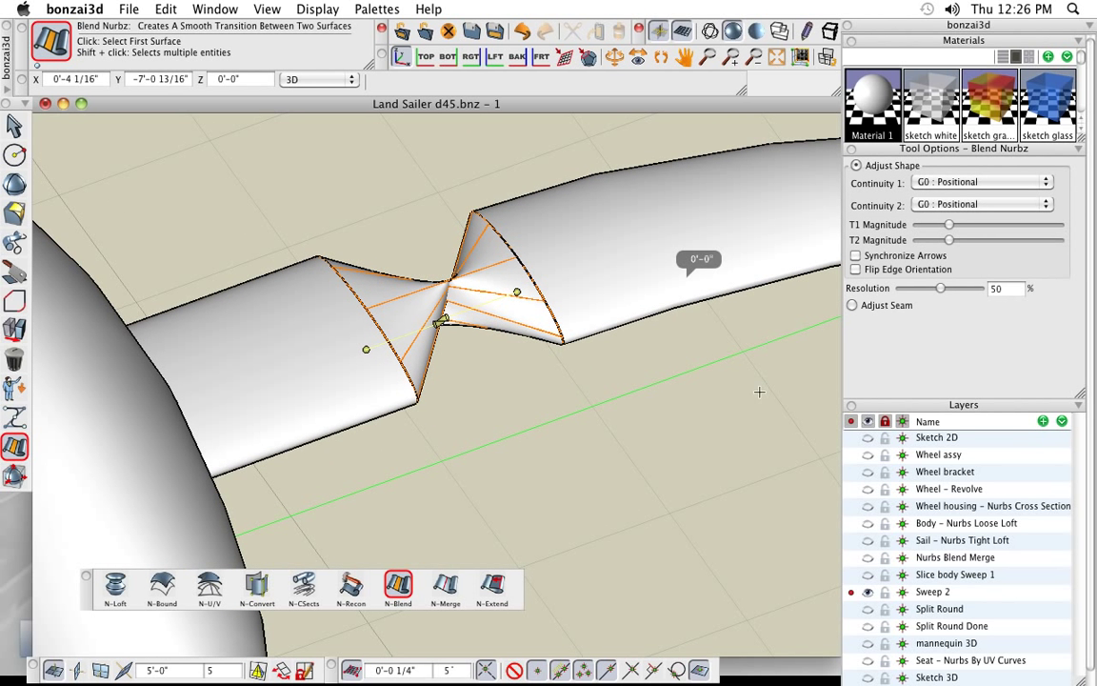
{"action": "left_click", "coordinate": [856, 270]}
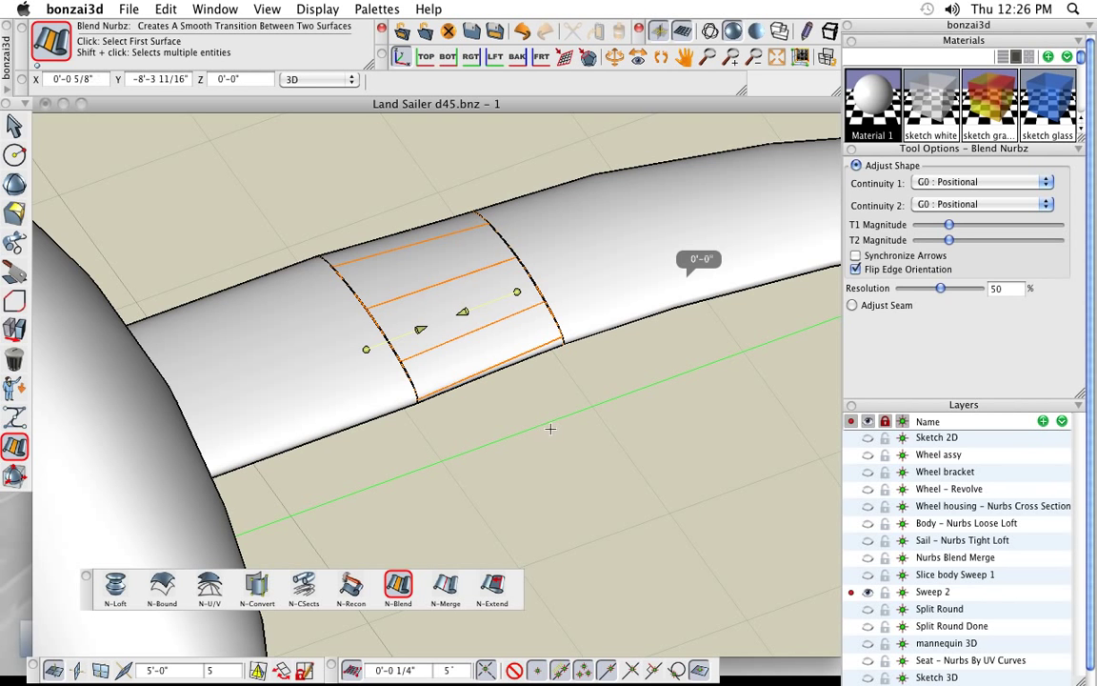
Step: Examine the blend between the strut and the arm from the side, below and above
{"action": "mouse_move", "coordinate": [494, 385]}
{"action": "middle_mouse_down"}
{"action": "mouse_move", "coordinate": [490, 254]}
{"action": "mouse_move", "coordinate": [475, 374]}
{"action": "middle_mouse_up"}
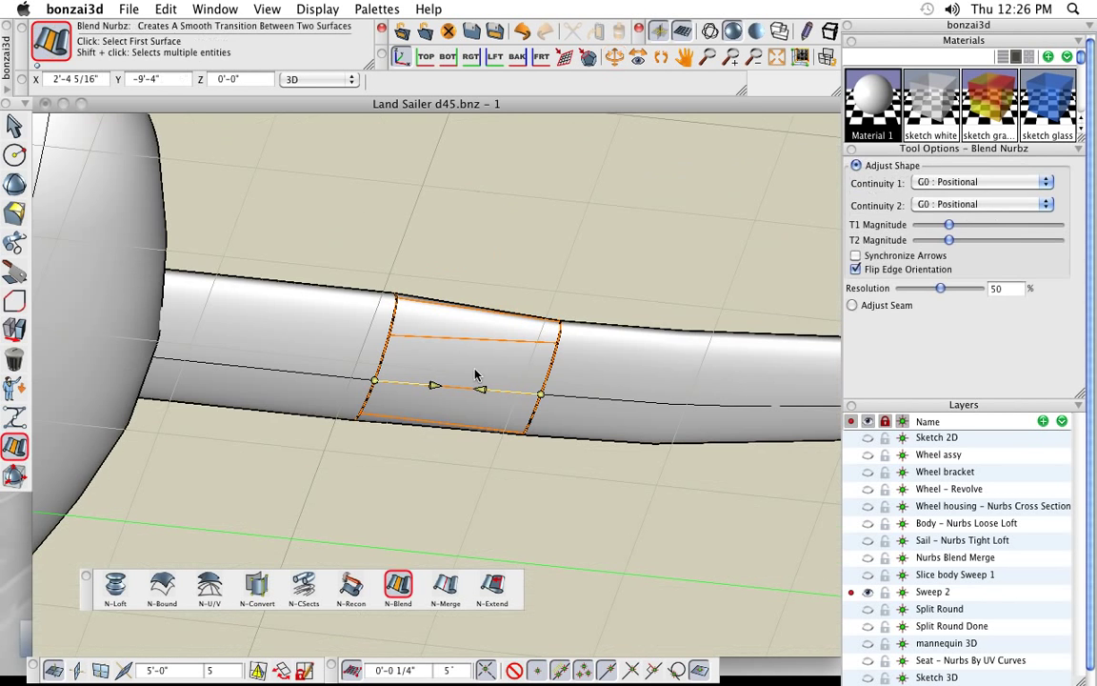
{"action": "middle_click_drag", "start_coordinate": [609, 456], "coordinate": [667, 447]}
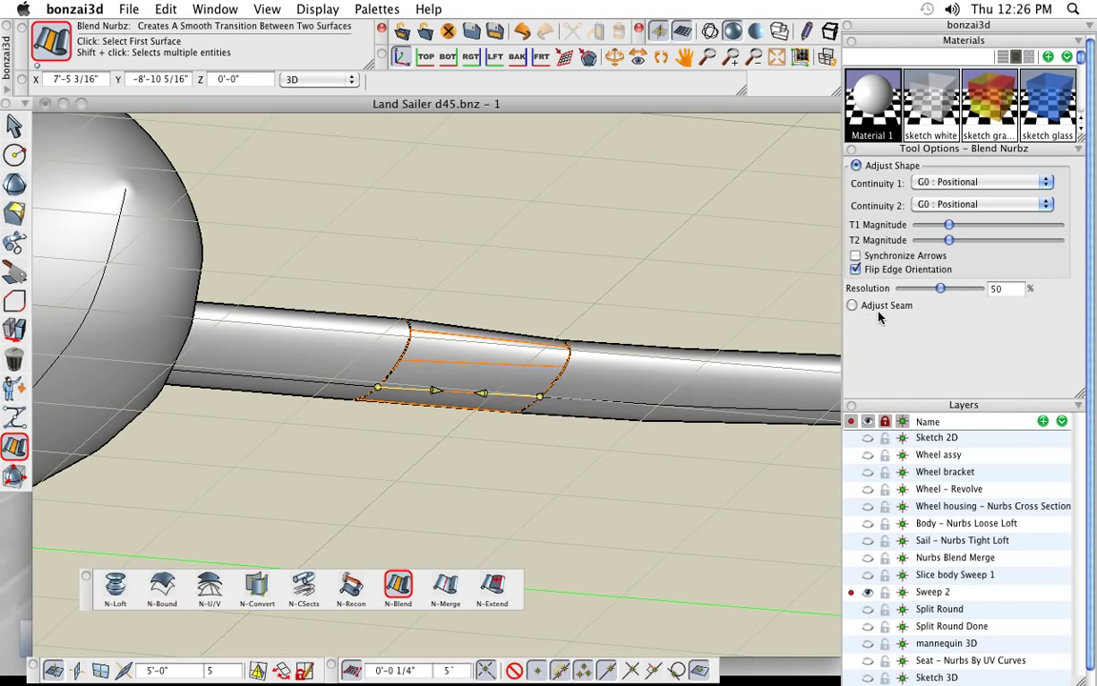
{"action": "middle_click_drag", "start_coordinate": [572, 467], "coordinate": [514, 432]}
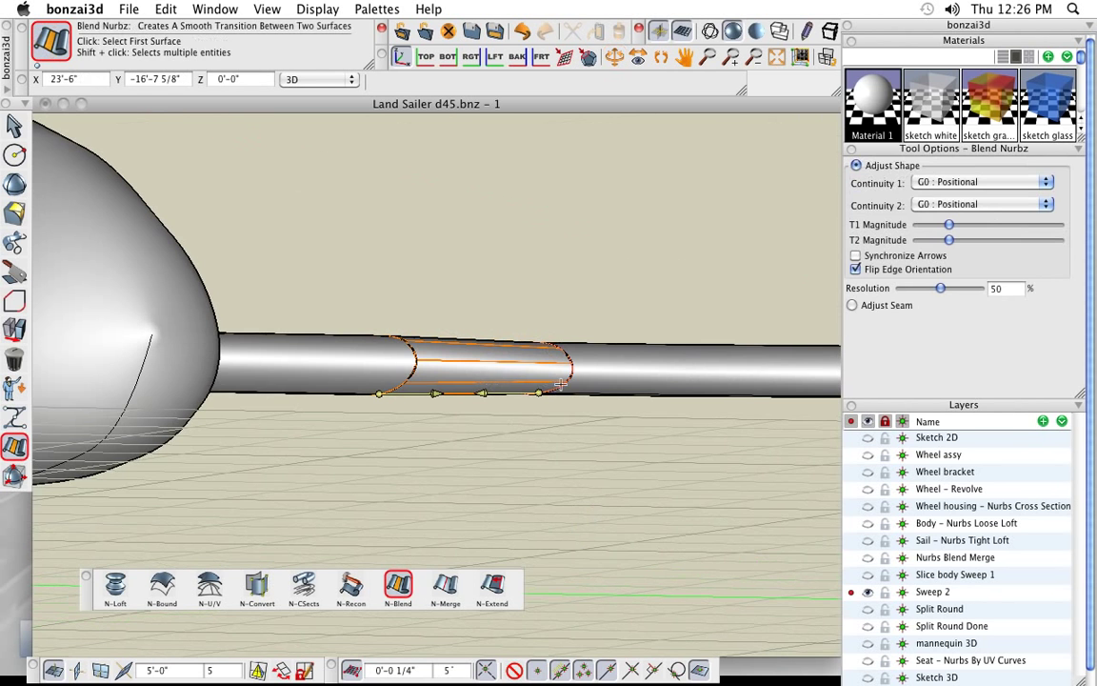
{"action": "middle_click_drag", "start_coordinate": [609, 485], "coordinate": [520, 343]}
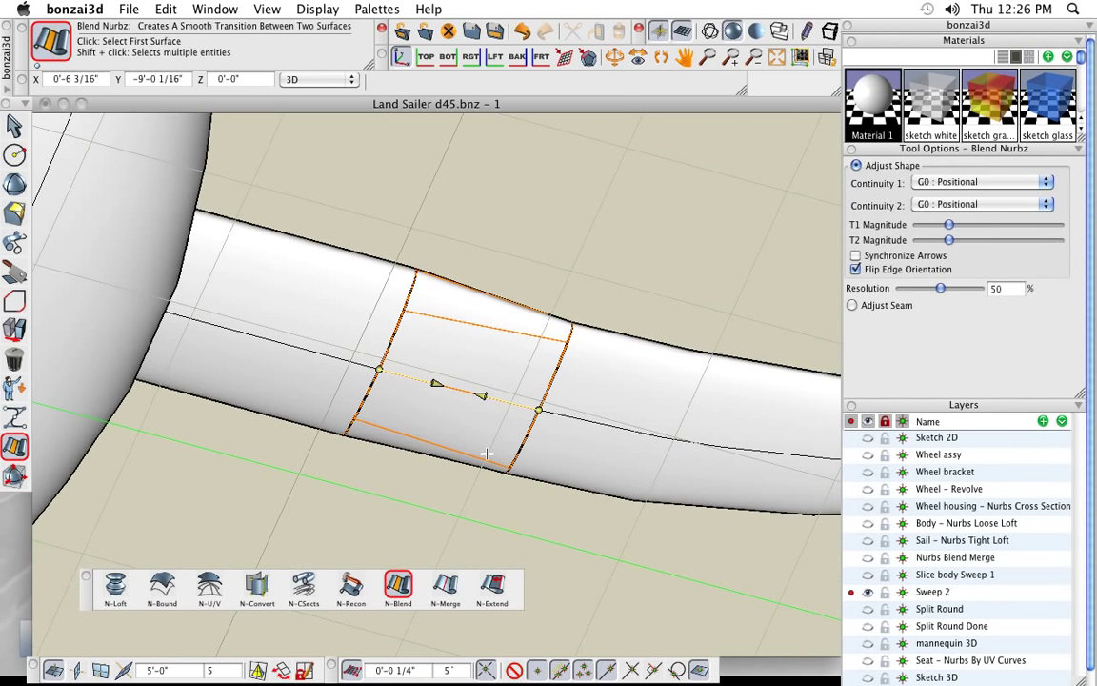
{"action": "middle_click_drag", "start_coordinate": [566, 262], "coordinate": [540, 383]}
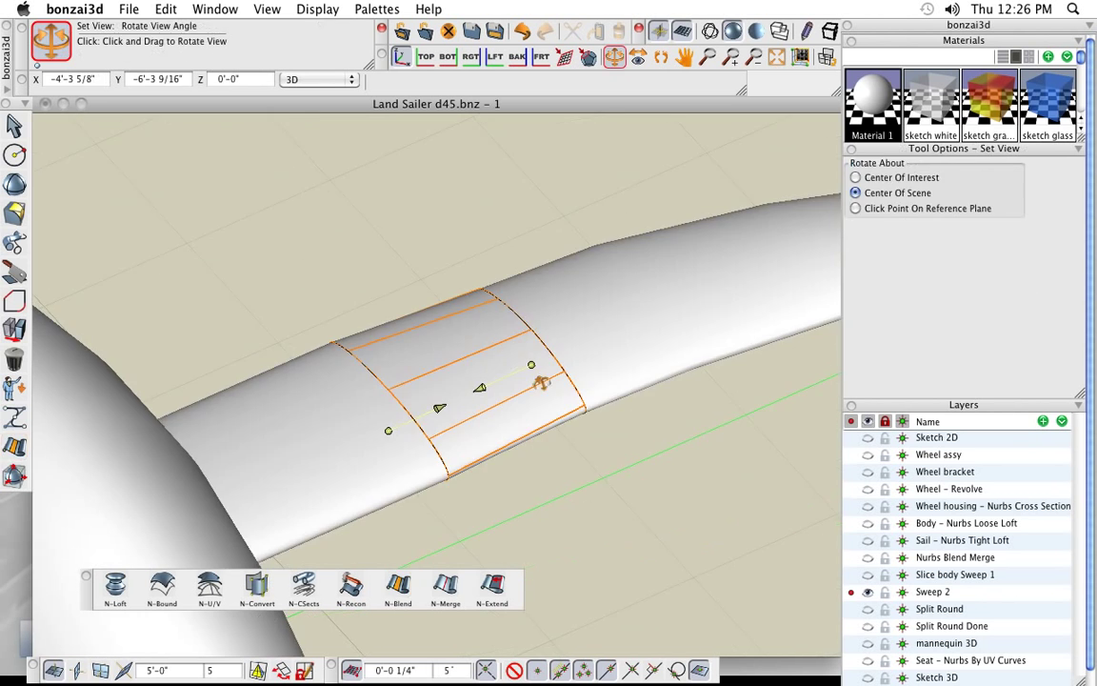
{"action": "middle_click_drag", "start_coordinate": [613, 508], "coordinate": [559, 428]}
{"action": "middle_click_drag", "start_coordinate": [620, 485], "coordinate": [686, 419]}
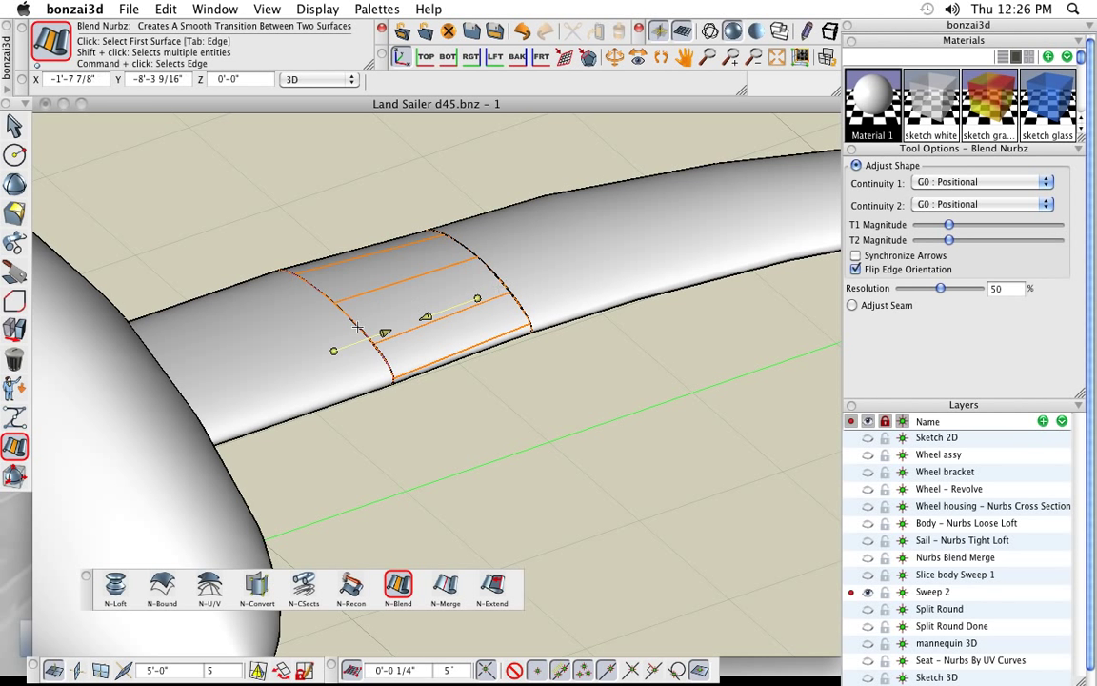
{"action": "middle_click_drag", "start_coordinate": [505, 285], "coordinate": [523, 266]}
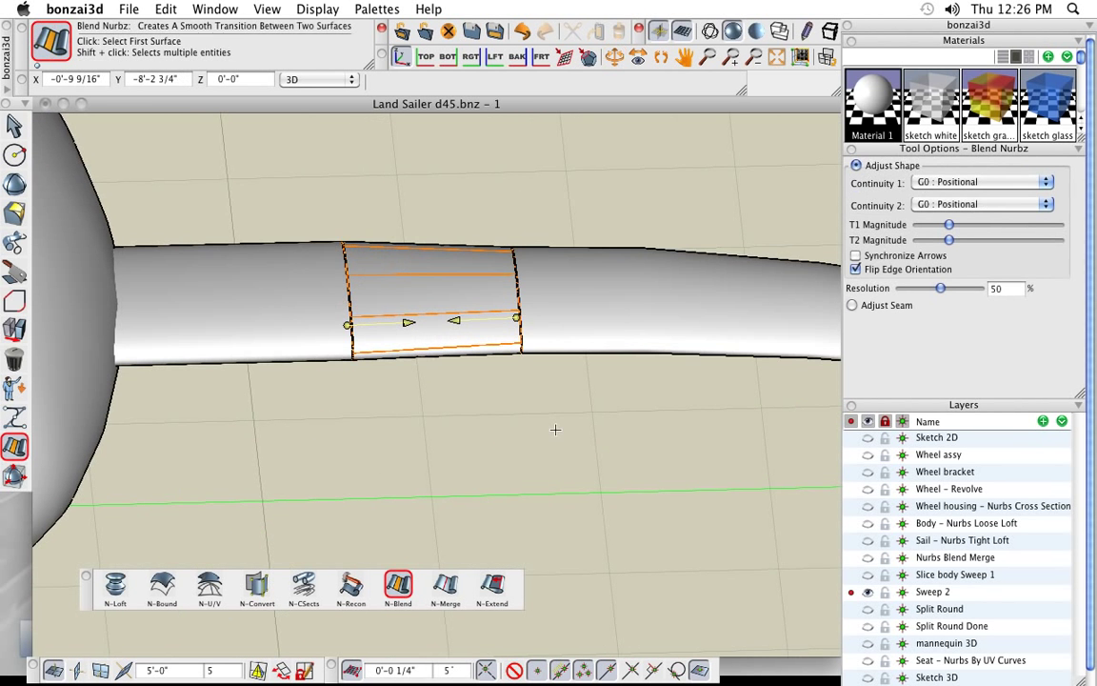
{"action": "middle_click_drag", "start_coordinate": [558, 432], "coordinate": [815, 348]}
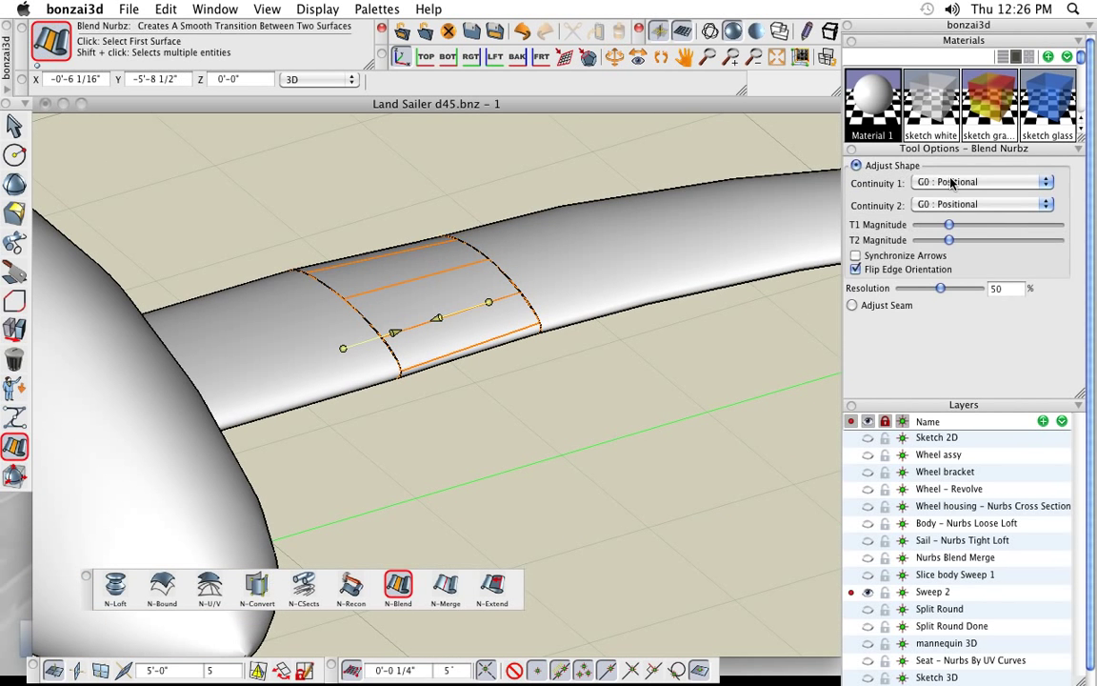
Step: Set both continuities of the blend surface to G1 : Tangential
{"action": "left_click", "coordinate": [951, 183]}
{"action": "left_click", "coordinate": [958, 195]}
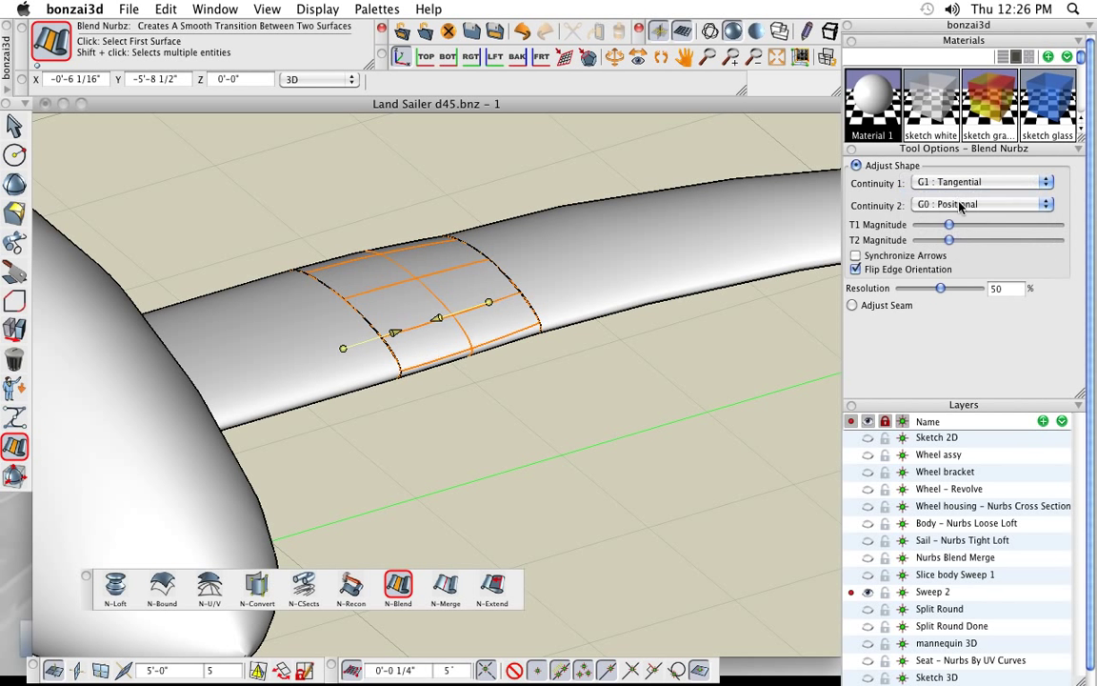
{"action": "left_click", "coordinate": [952, 205]}
{"action": "left_click", "coordinate": [953, 218]}
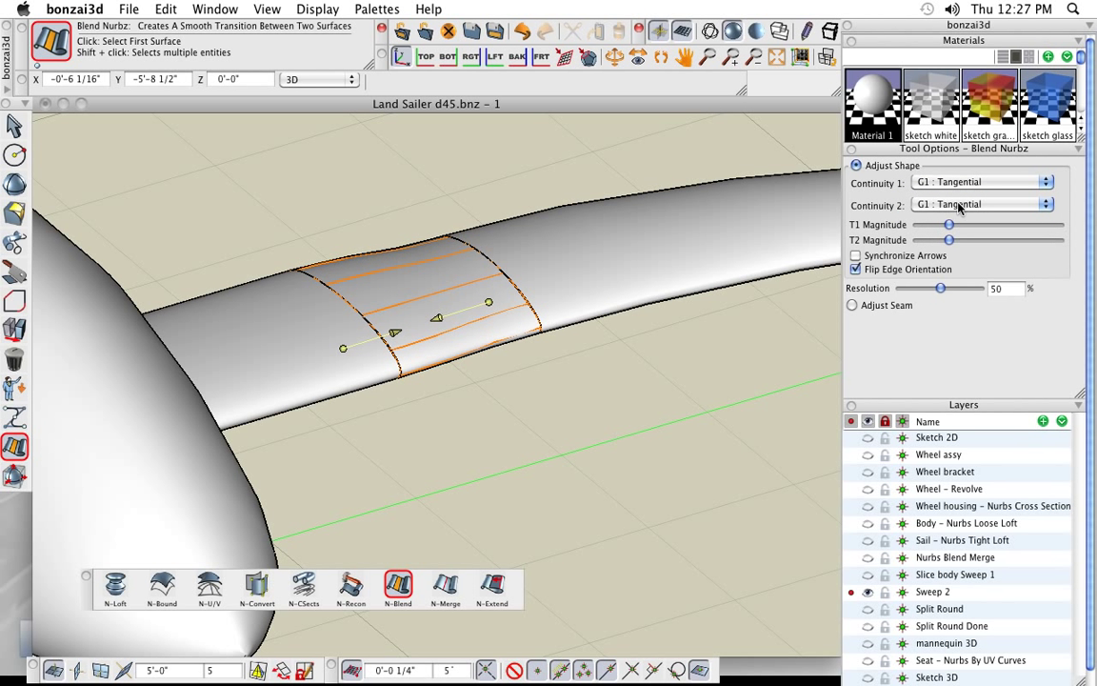
{"action": "left_click", "coordinate": [950, 206]}
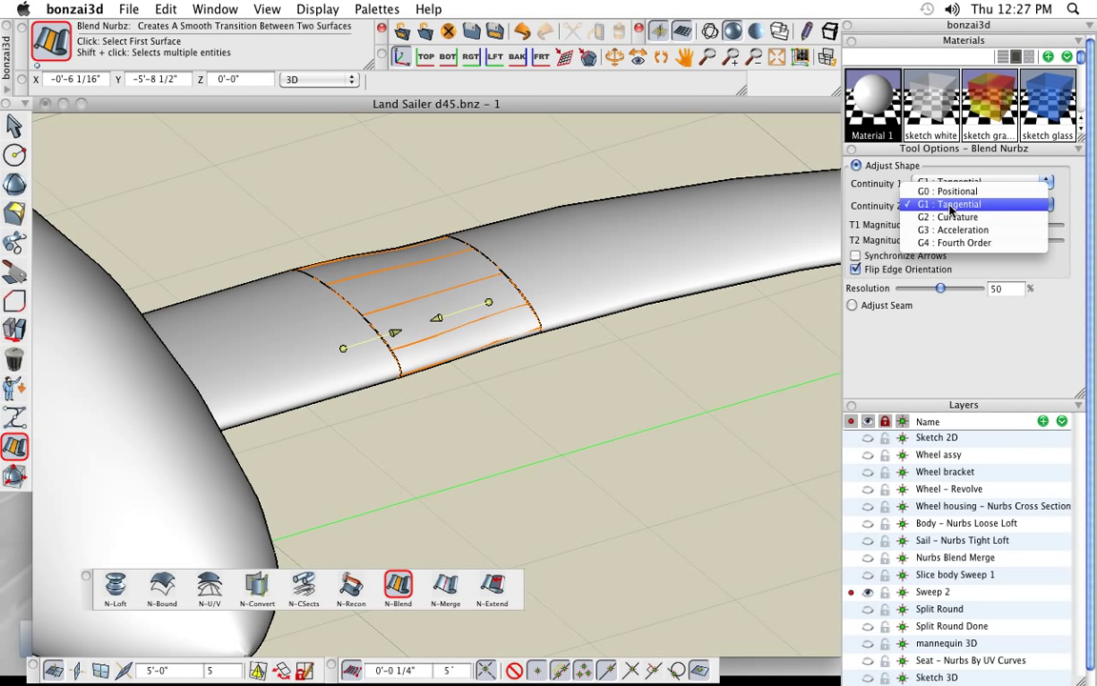
{"action": "left_click", "coordinate": [950, 208]}
Step: Examine the tangential blend and the place where the strut enters the wheel housing from several angles
{"action": "middle_click_drag", "start_coordinate": [626, 400], "coordinate": [492, 321]}
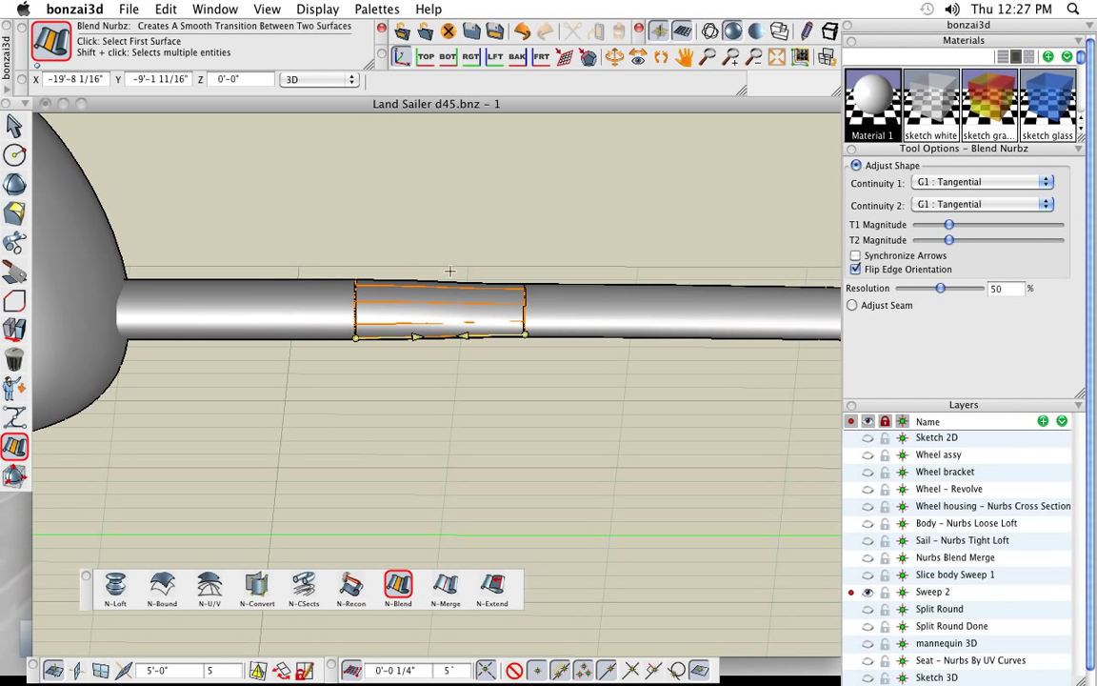
{"action": "middle_click_drag", "start_coordinate": [566, 429], "coordinate": [700, 531]}
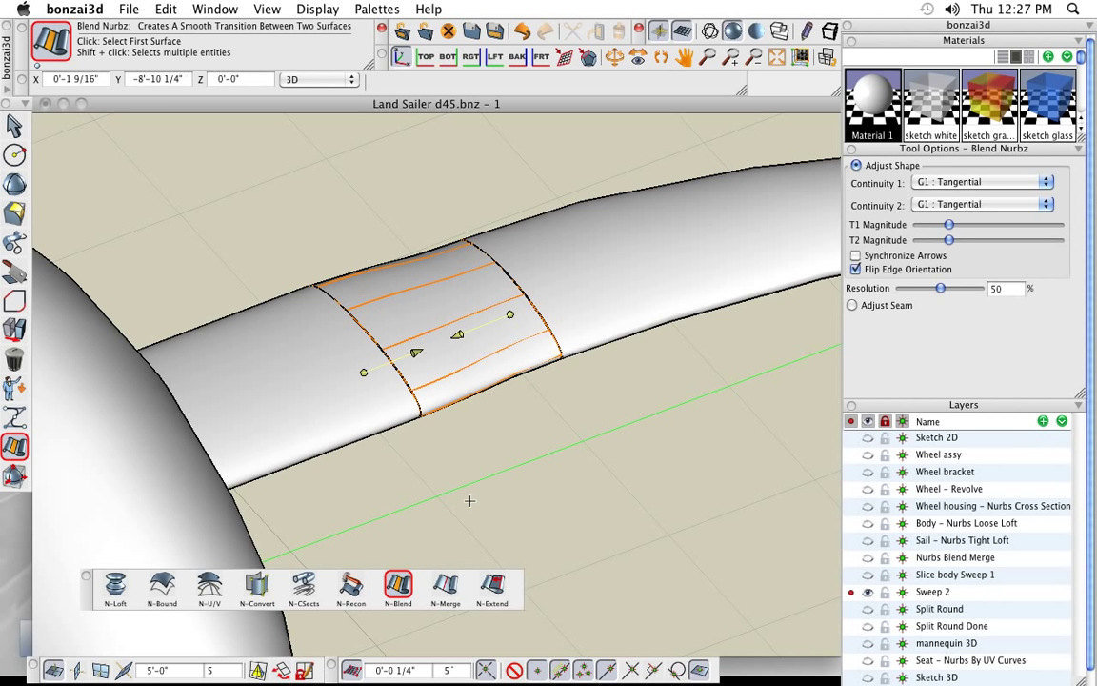
{"action": "middle_click_drag", "start_coordinate": [625, 445], "coordinate": [435, 390]}
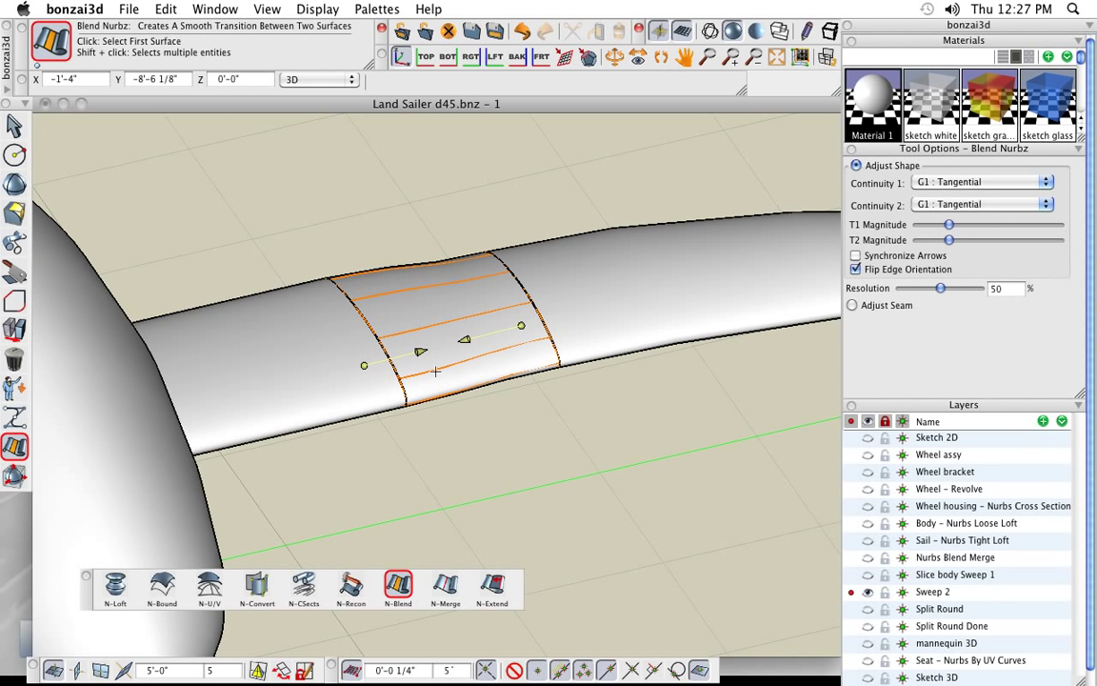
{"action": "scroll", "coordinate": [436, 372], "scroll_direction": "down", "scroll_amount": 3}
{"action": "middle_click_drag", "start_coordinate": [615, 478], "coordinate": [491, 472]}
{"action": "scroll", "coordinate": [434, 303], "scroll_direction": "up", "scroll_amount": 5}
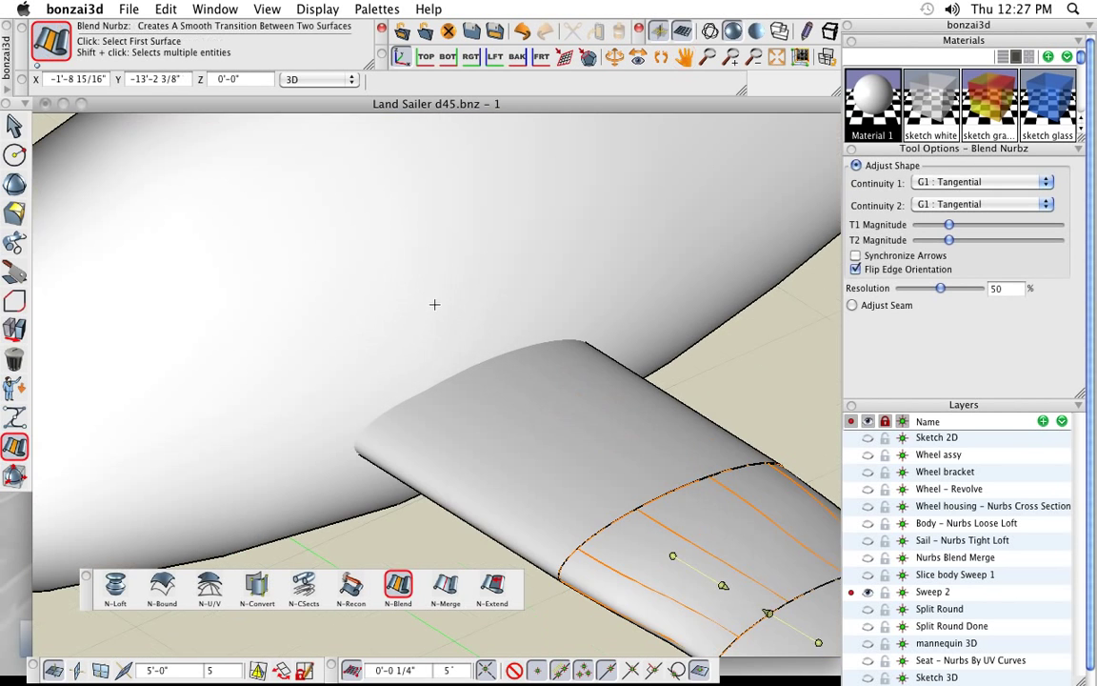
{"action": "scroll", "coordinate": [533, 418], "scroll_direction": "down", "scroll_amount": 2}
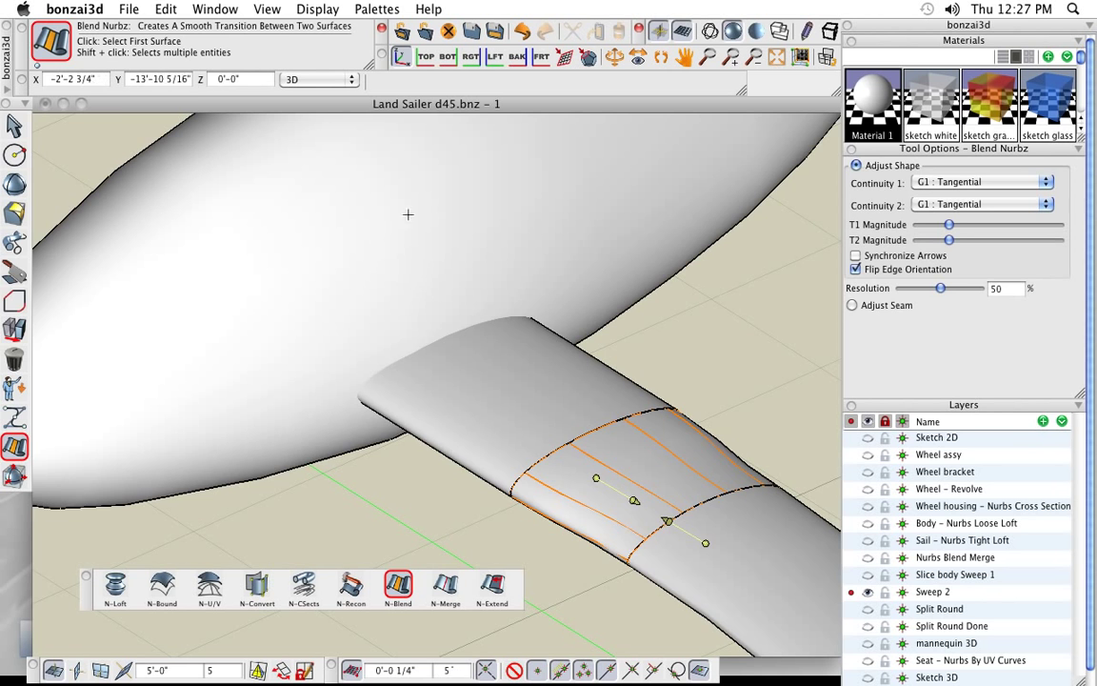
{"action": "scroll", "coordinate": [408, 215], "scroll_direction": "down", "scroll_amount": 2}
{"action": "middle_click_drag", "start_coordinate": [411, 473], "coordinate": [434, 519]}
{"action": "left_click", "coordinate": [15, 124]}
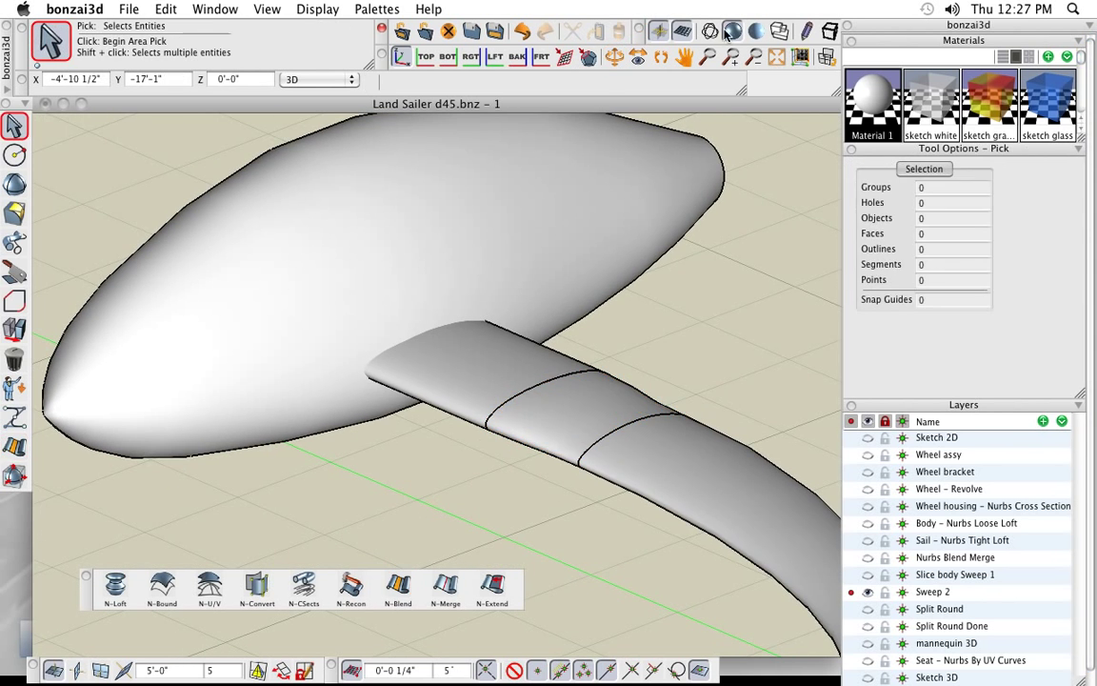
Step: Show the model in wireframe and inspect the strut's end edge inside the wheel housing
{"action": "left_click", "coordinate": [711, 31]}
{"action": "mouse_move", "coordinate": [656, 372]}
{"action": "middle_mouse_down"}
{"action": "mouse_move", "coordinate": [669, 424]}
{"action": "mouse_move", "coordinate": [636, 404]}
{"action": "mouse_move", "coordinate": [723, 350]}
{"action": "mouse_move", "coordinate": [515, 373]}
{"action": "mouse_move", "coordinate": [318, 351]}
{"action": "mouse_move", "coordinate": [582, 315]}
{"action": "mouse_move", "coordinate": [455, 373]}
{"action": "mouse_move", "coordinate": [553, 320]}
{"action": "mouse_move", "coordinate": [621, 360]}
{"action": "mouse_move", "coordinate": [610, 366]}
{"action": "middle_mouse_up"}
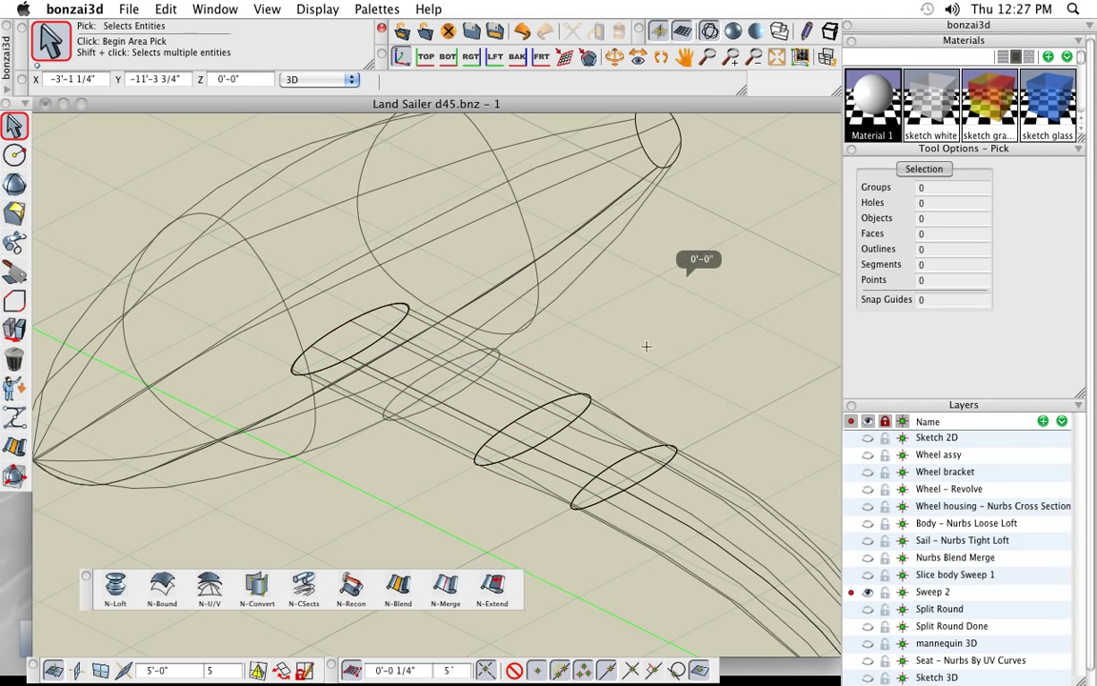
{"action": "middle_click_drag", "start_coordinate": [692, 350], "coordinate": [670, 343]}
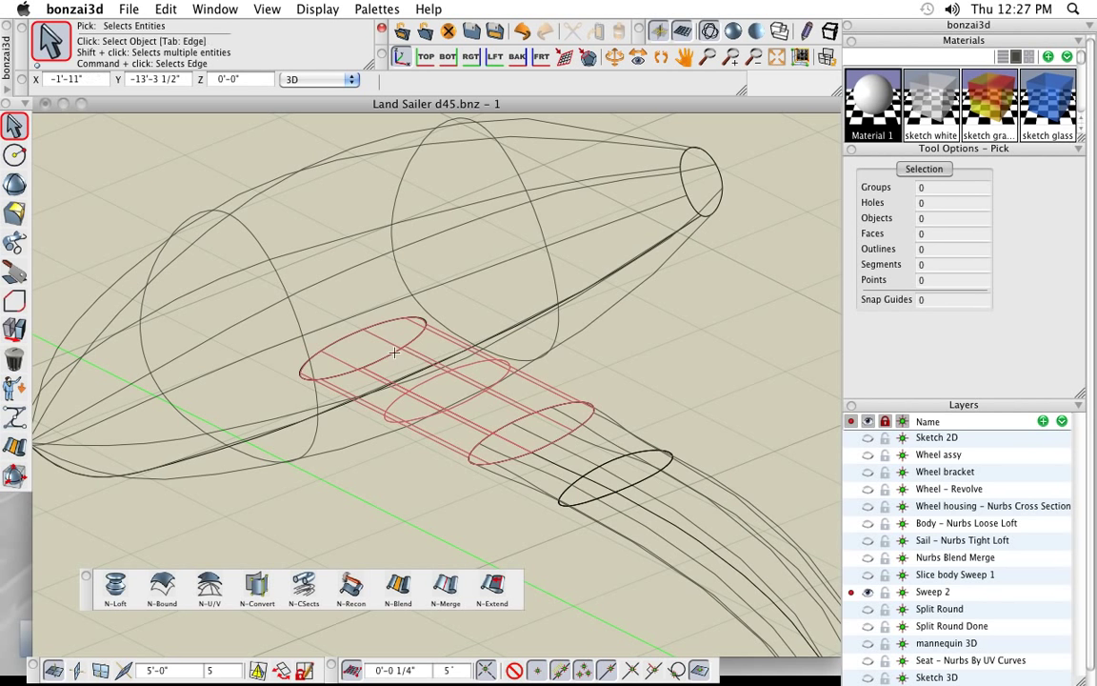
{"action": "key", "text": "Tab"}
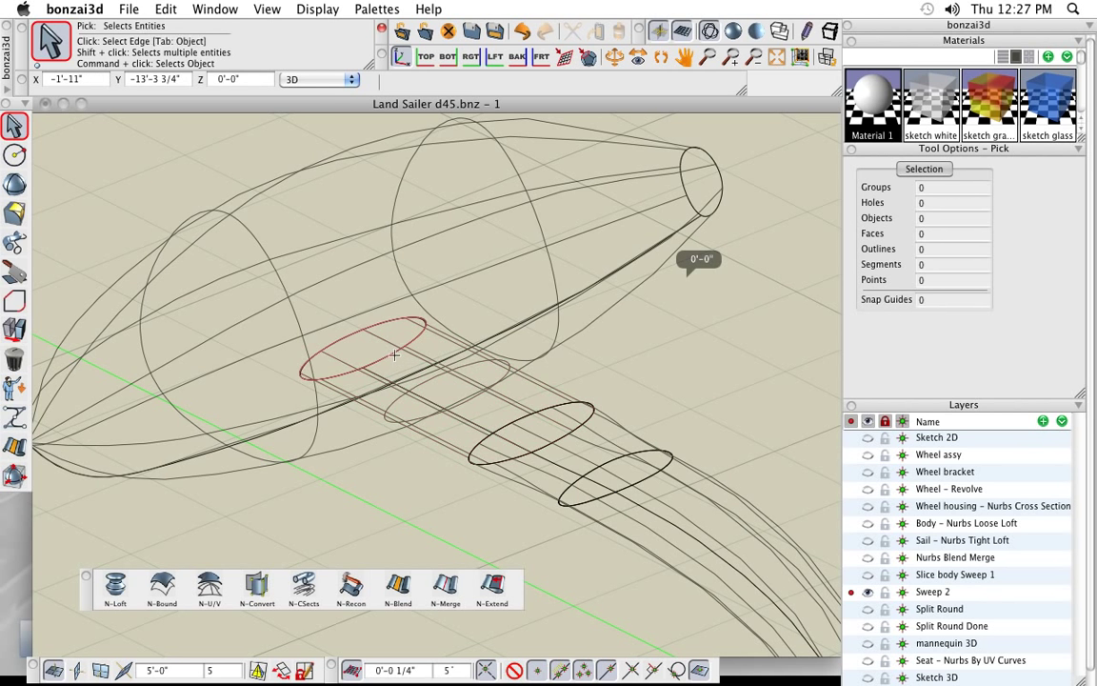
{"action": "key", "text": "Tab"}
{"action": "middle_click_drag", "start_coordinate": [429, 396], "coordinate": [464, 460]}
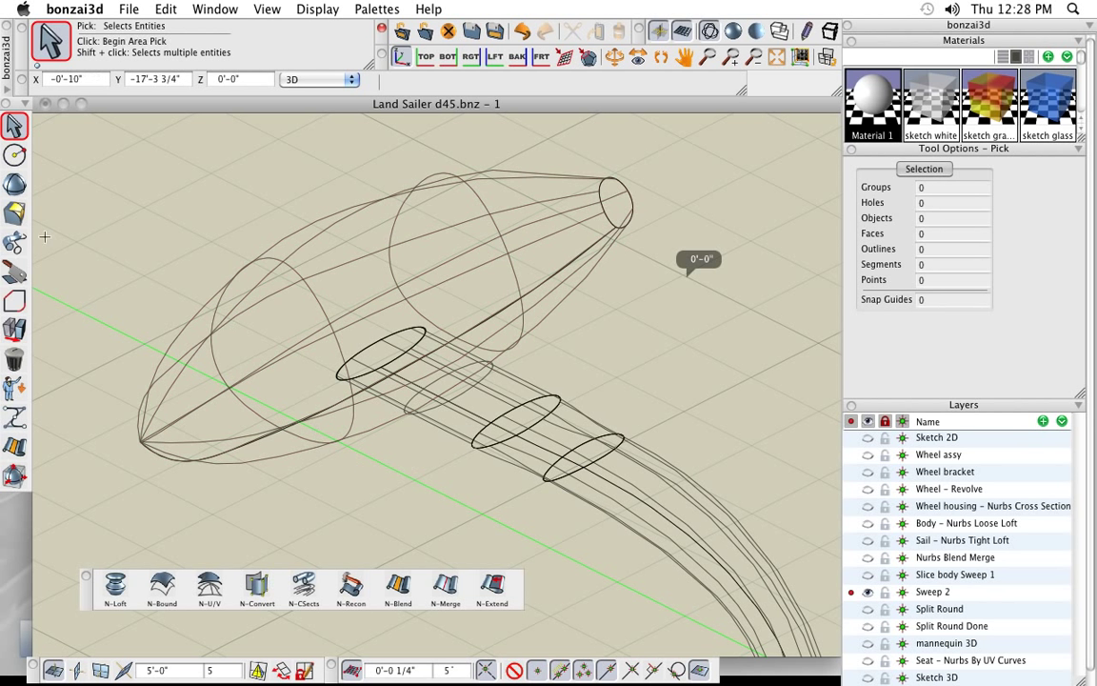
Step: Split the wheel housing and the strut with each other using a Two Way surface split
{"action": "mouse_move", "coordinate": [21, 246]}
{"action": "mouse_move", "coordinate": [15, 271]}
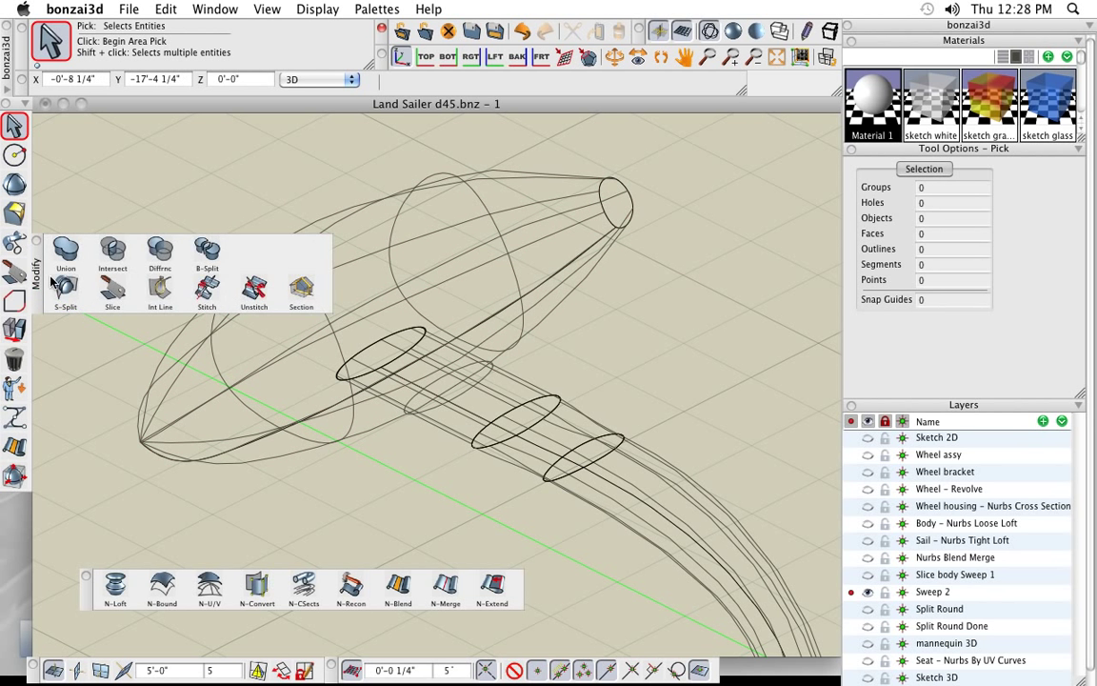
{"action": "left_click", "coordinate": [66, 291]}
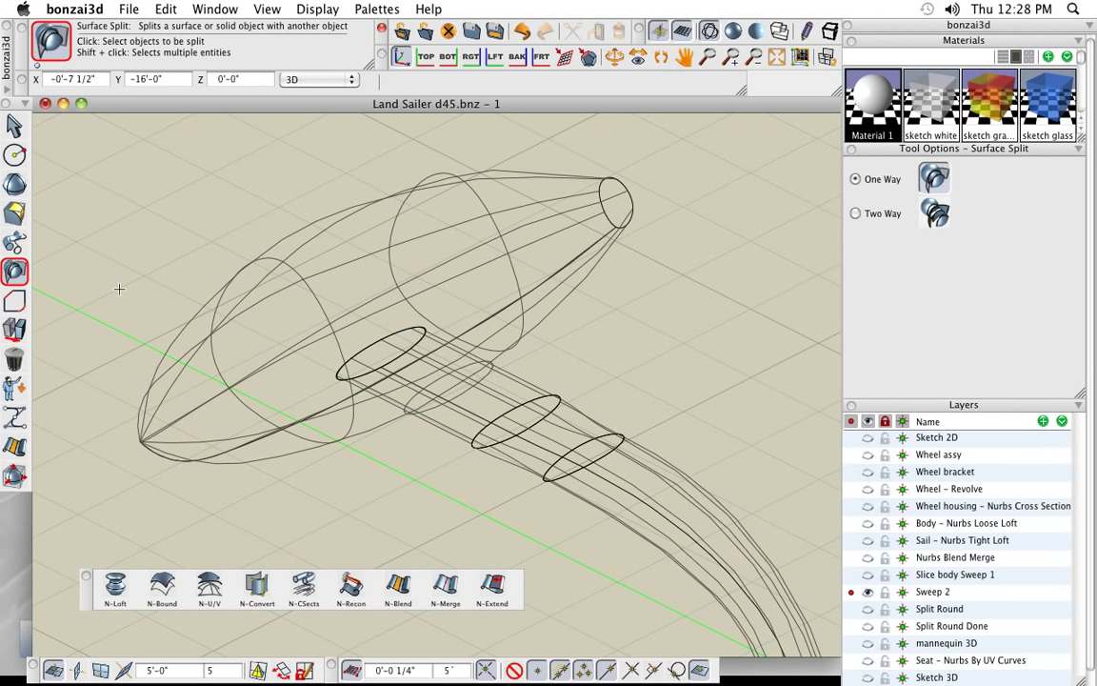
{"action": "left_click", "coordinate": [881, 214]}
{"action": "left_click", "coordinate": [433, 286]}
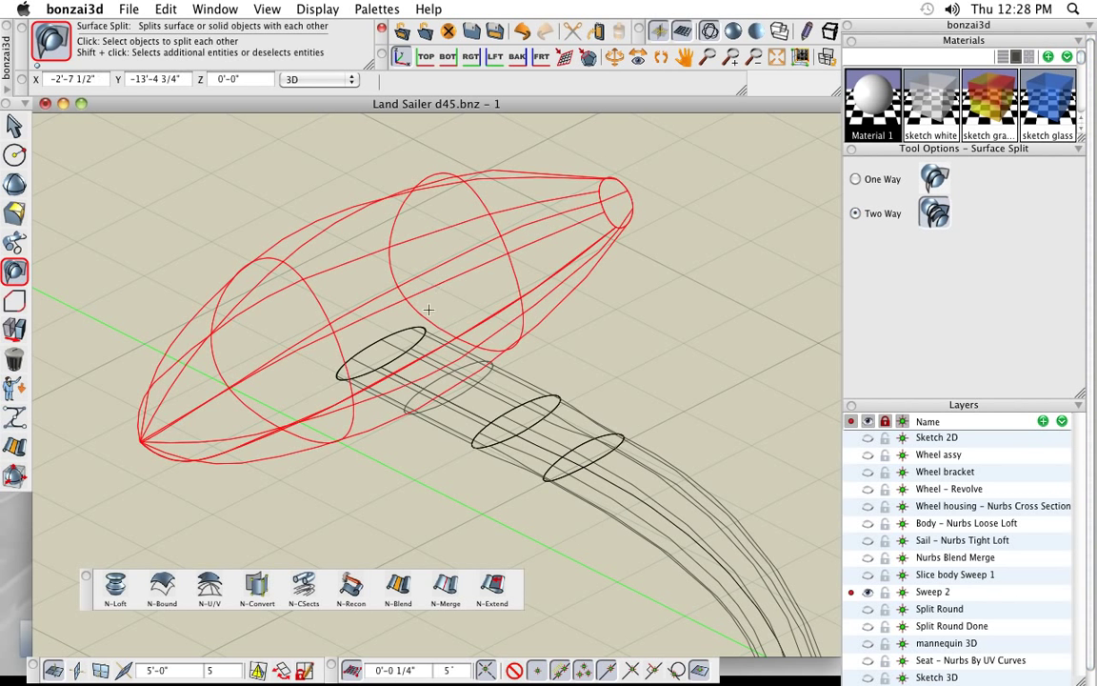
{"action": "left_click", "coordinate": [419, 333]}
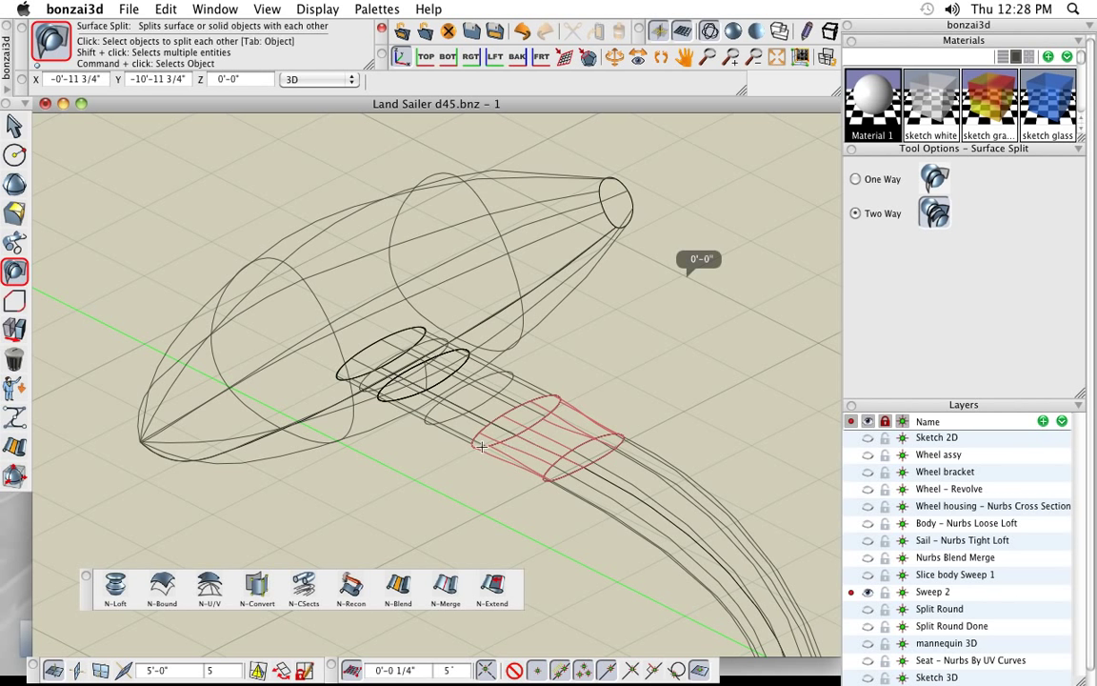
Step: Move the strut's cut-off end cap, its inner tube piece and the disc cut from the housing wall away from the wheel housing
{"action": "left_click", "coordinate": [14, 329]}
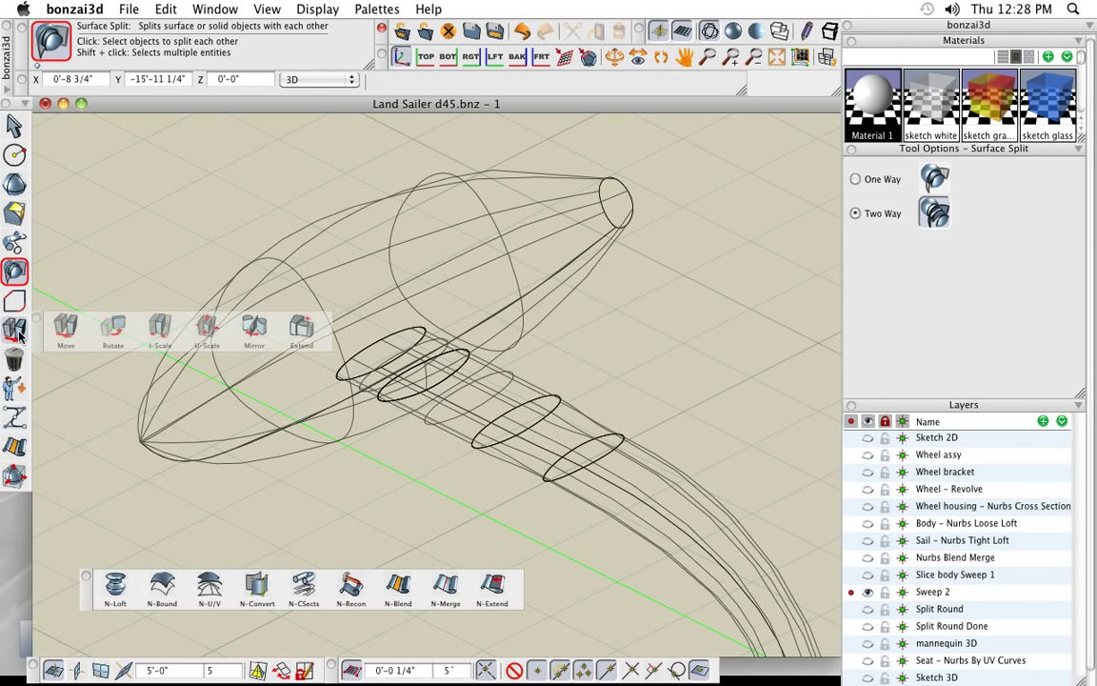
{"action": "left_click", "coordinate": [366, 309]}
{"action": "key", "text": "Escape"}
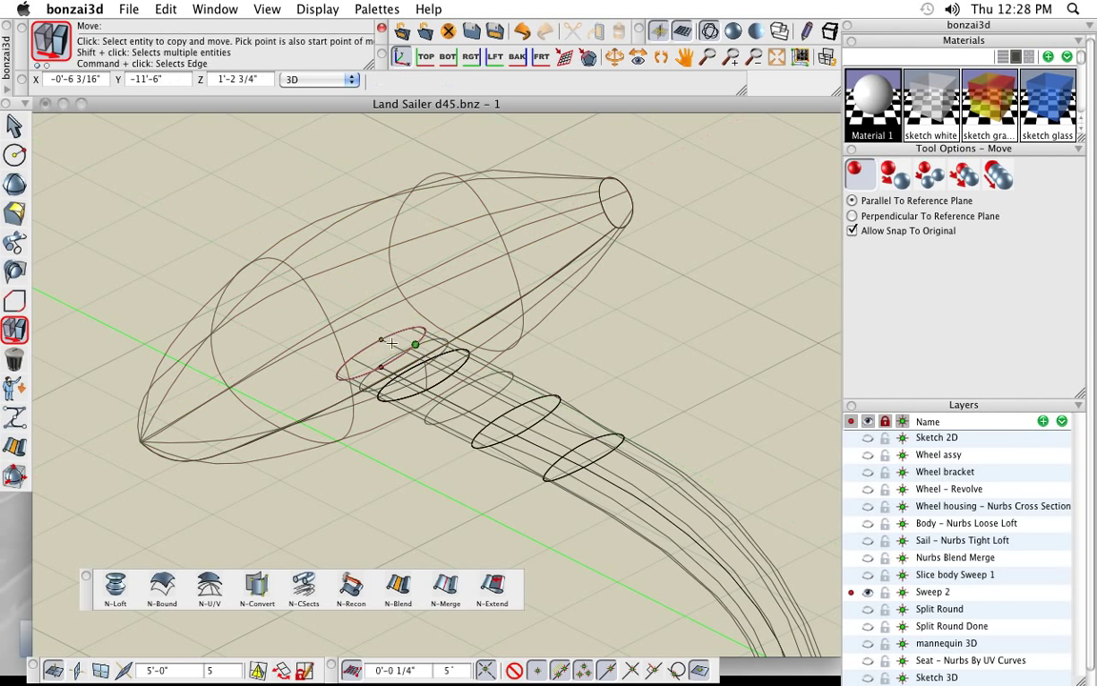
{"action": "left_click", "coordinate": [380, 341]}
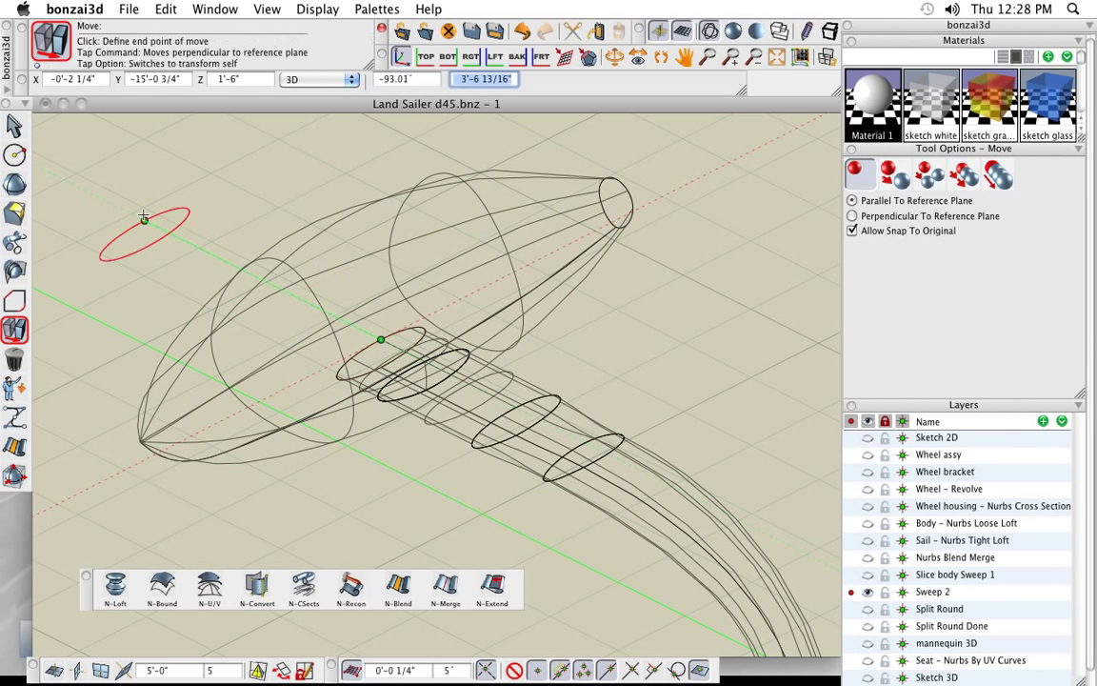
{"action": "left_click", "coordinate": [95, 224]}
{"action": "left_click", "coordinate": [395, 362]}
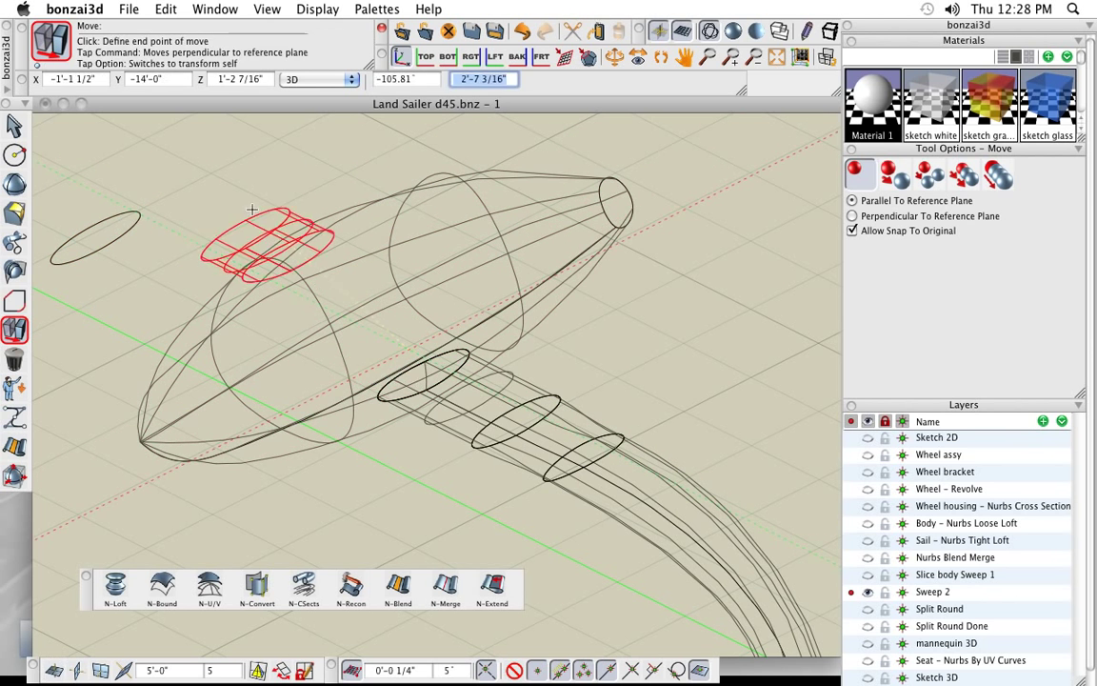
{"action": "left_click", "coordinate": [225, 177]}
{"action": "scroll", "coordinate": [469, 336], "scroll_direction": "down", "scroll_amount": 3}
{"action": "middle_click_drag", "start_coordinate": [496, 391], "coordinate": [510, 427]}
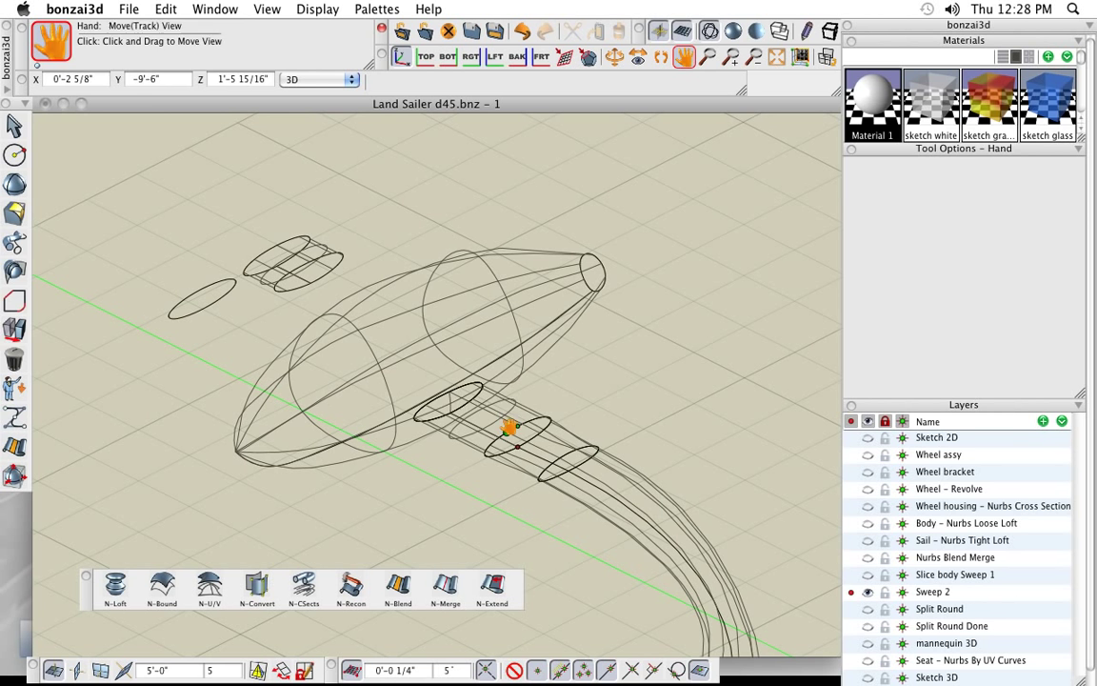
{"action": "left_click", "coordinate": [449, 404]}
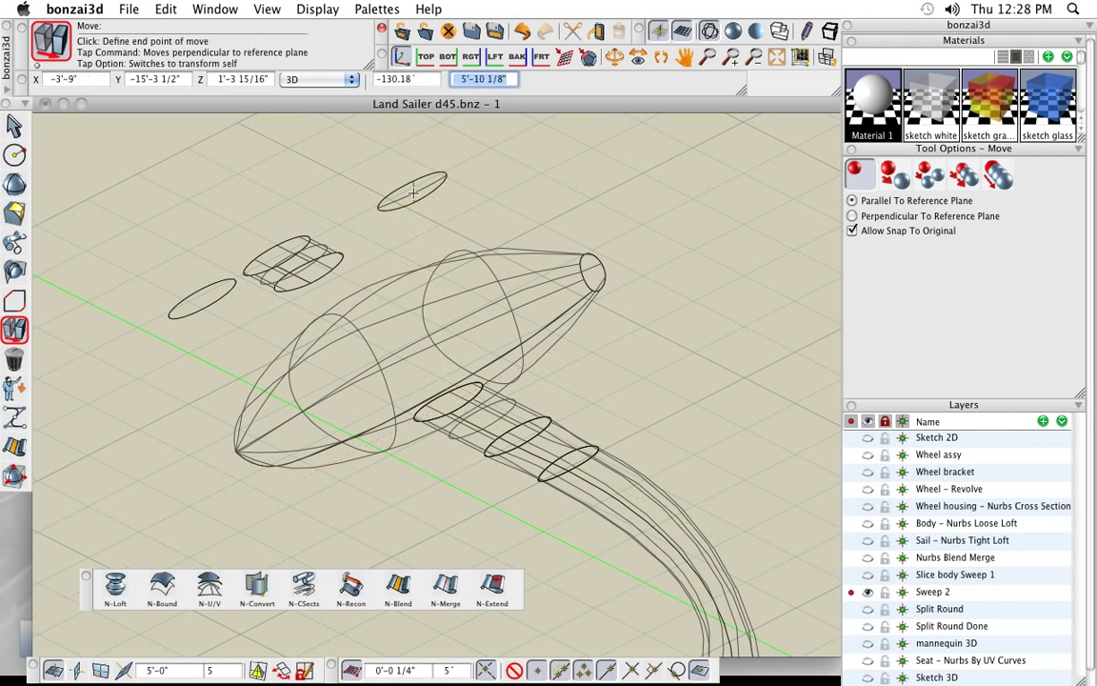
{"action": "left_click", "coordinate": [413, 193]}
Step: Move the wheel housing off the strut, shade the view to inspect the cut opening, and undo the housing's move
{"action": "left_click", "coordinate": [454, 313]}
{"action": "left_click", "coordinate": [571, 203]}
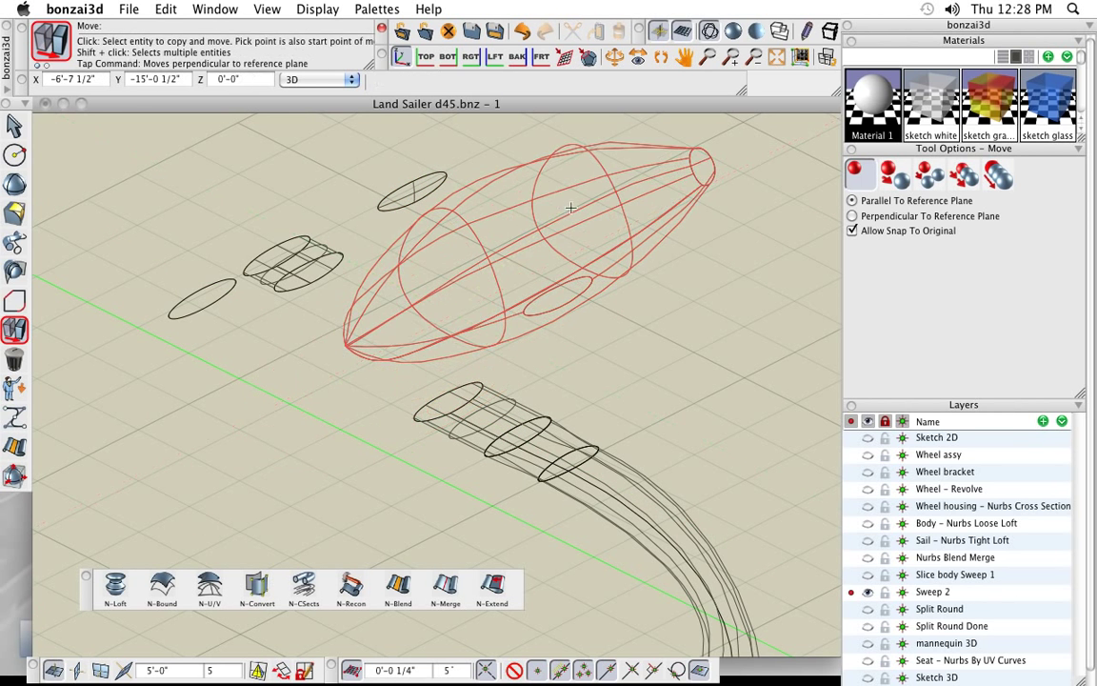
{"action": "left_click", "coordinate": [734, 32]}
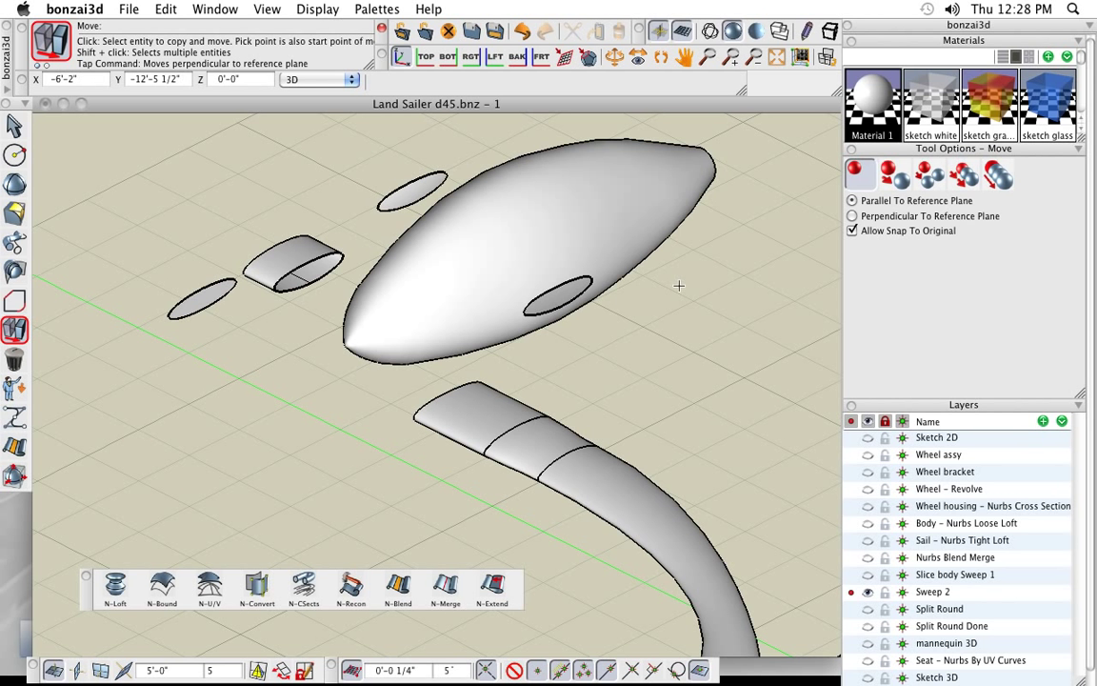
{"action": "left_click", "coordinate": [578, 291]}
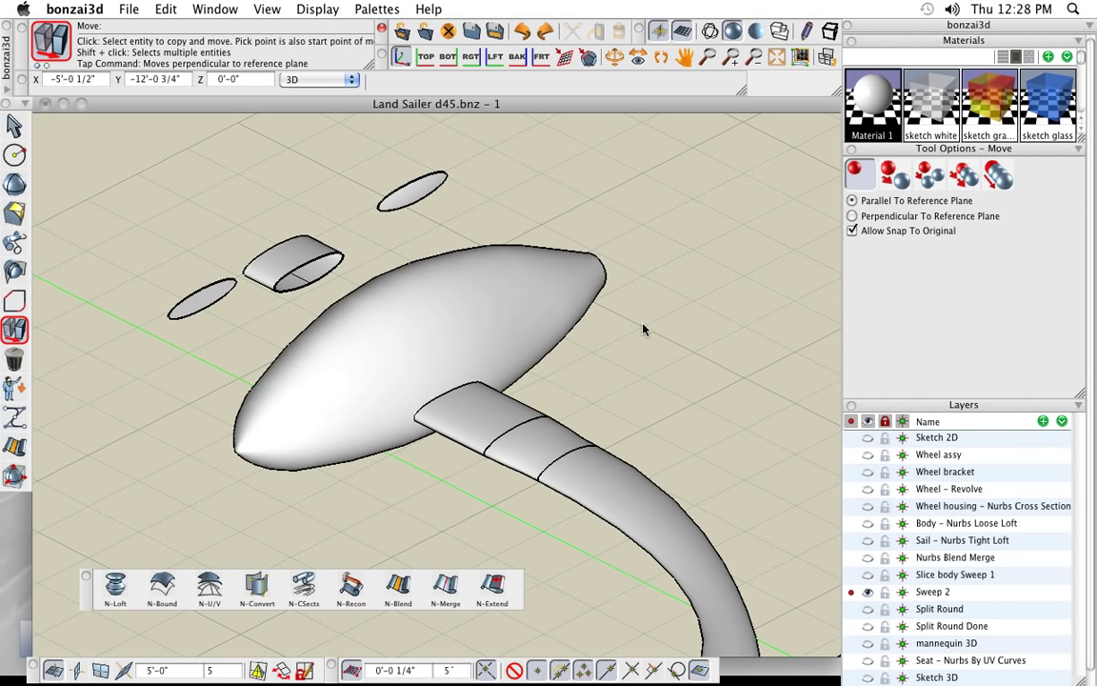
{"action": "left_click", "coordinate": [424, 368]}
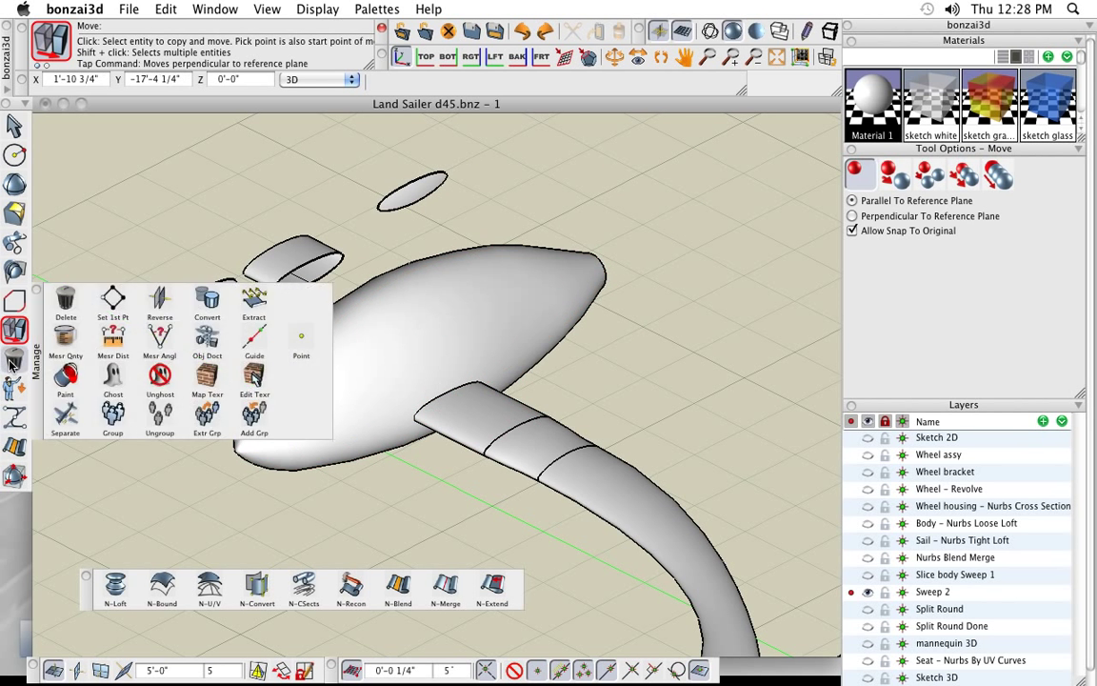
Step: Delete the three leftover pieces lying beside the wheel housing
{"action": "left_click", "coordinate": [14, 359]}
{"action": "left_click", "coordinate": [202, 298]}
{"action": "left_click", "coordinate": [251, 280]}
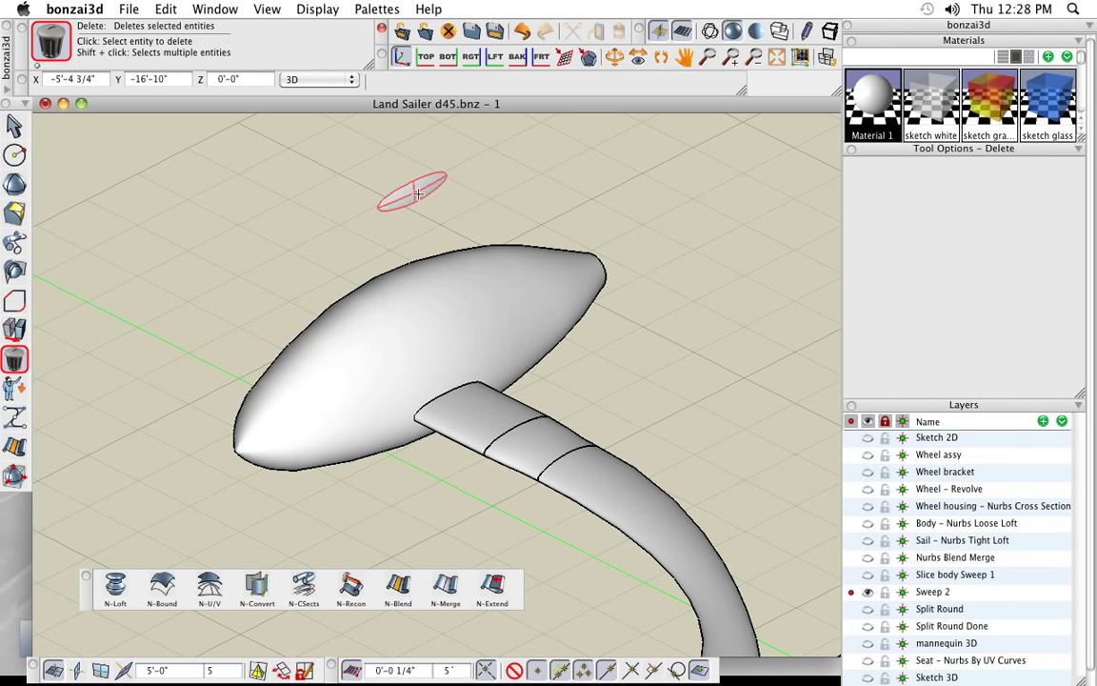
{"action": "left_click", "coordinate": [411, 190]}
Step: Stitch the wheel housing and the trimmed strut into one object along their matching edge
{"action": "scroll", "coordinate": [401, 366], "scroll_direction": "up", "scroll_amount": 3}
{"action": "scroll", "coordinate": [401, 368], "scroll_direction": "down", "scroll_amount": 1}
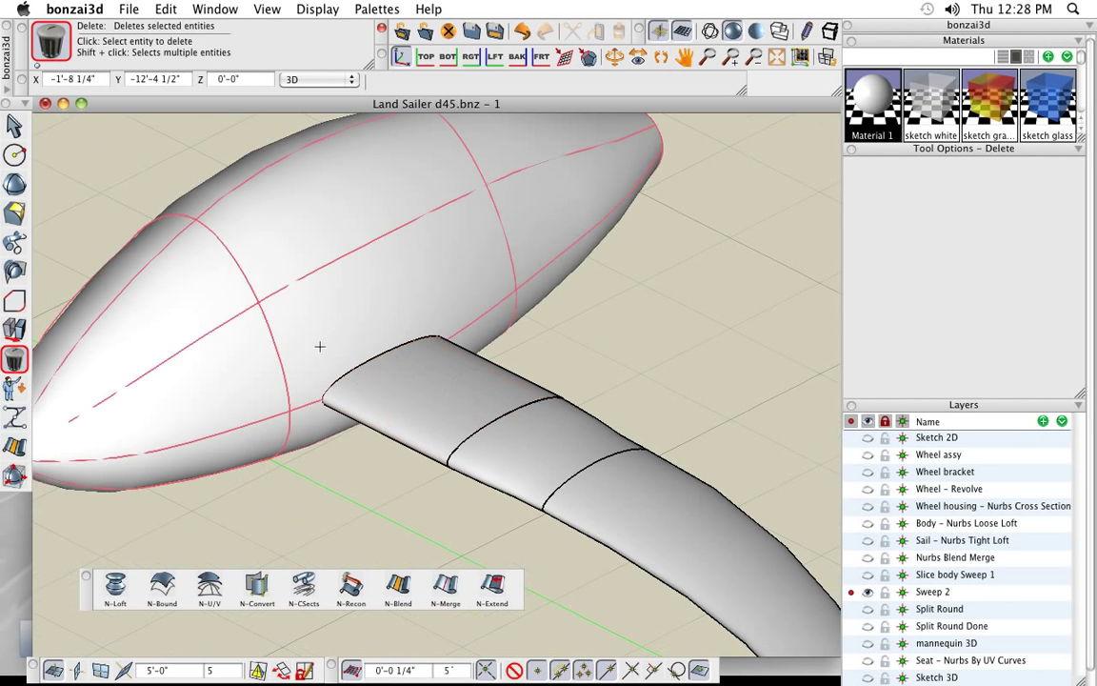
{"action": "mouse_move", "coordinate": [5, 248]}
{"action": "mouse_move", "coordinate": [14, 270]}
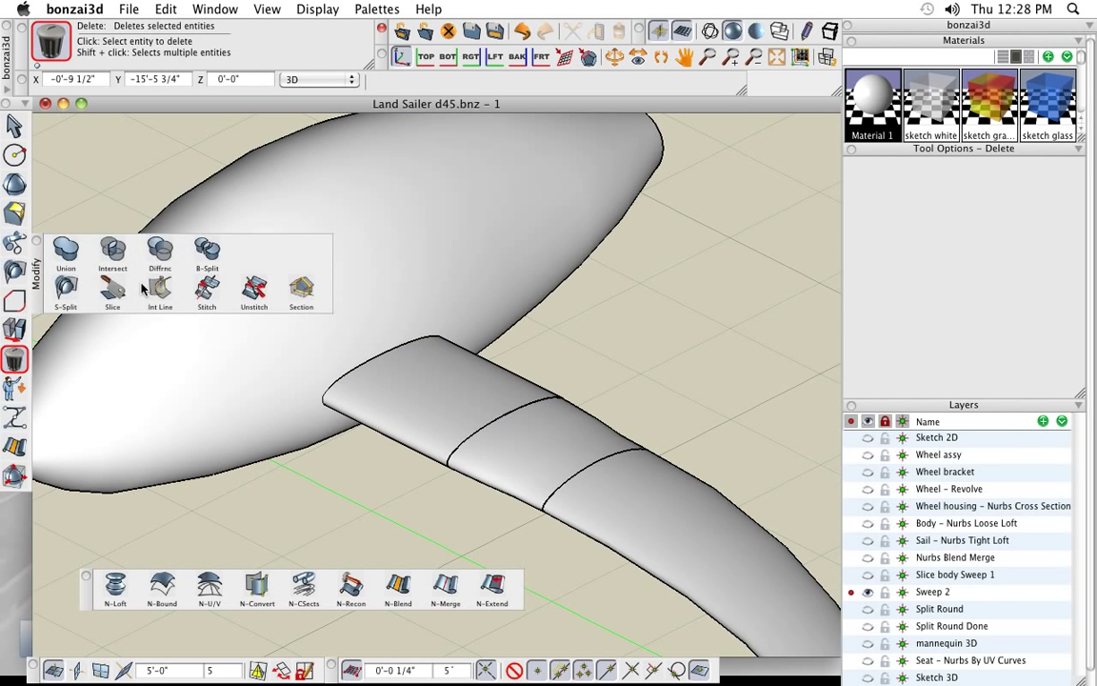
{"action": "left_click", "coordinate": [186, 259]}
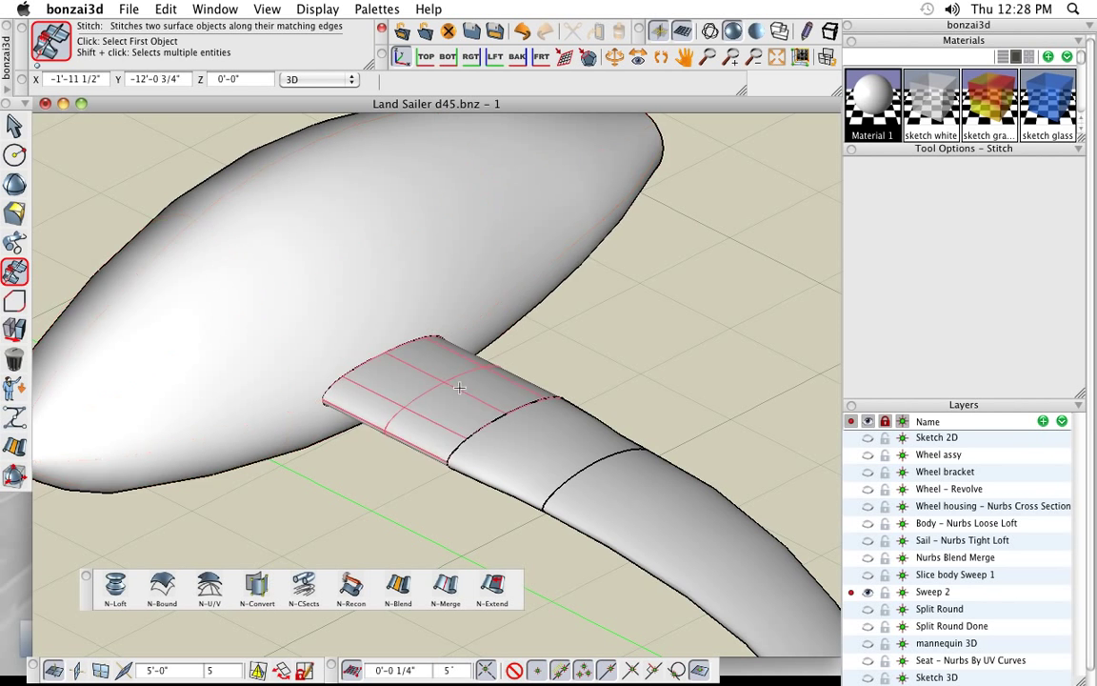
{"action": "left_click", "coordinate": [711, 33]}
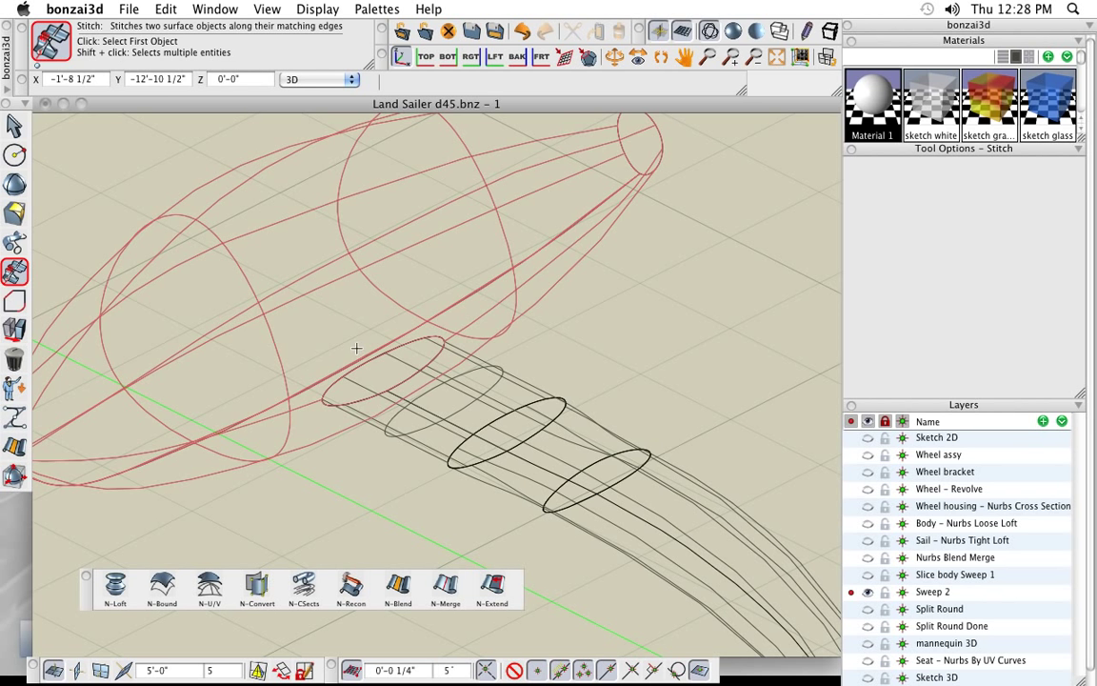
{"action": "left_click", "coordinate": [733, 31]}
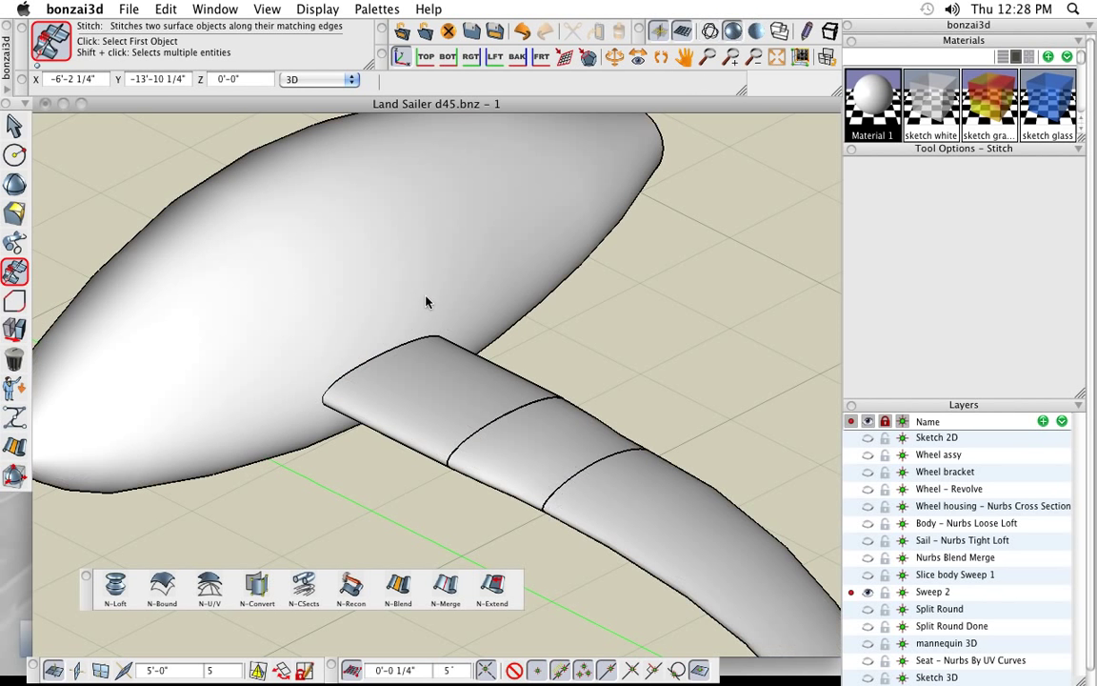
{"action": "mouse_move", "coordinate": [21, 274]}
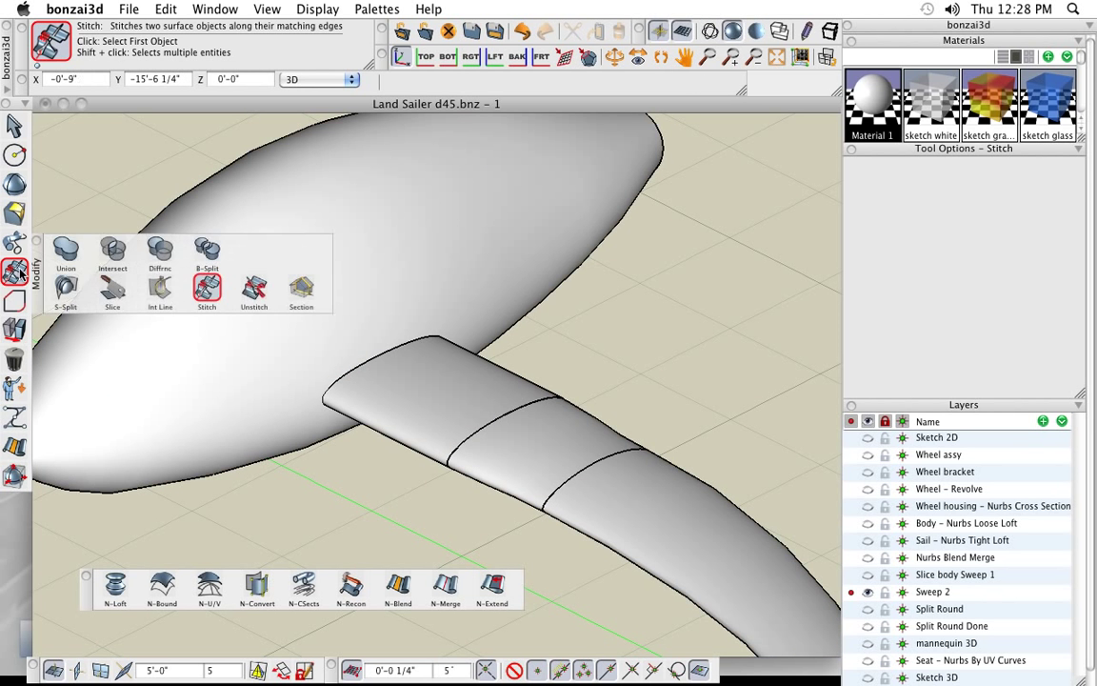
{"action": "left_click", "coordinate": [465, 289]}
{"action": "left_click", "coordinate": [448, 363]}
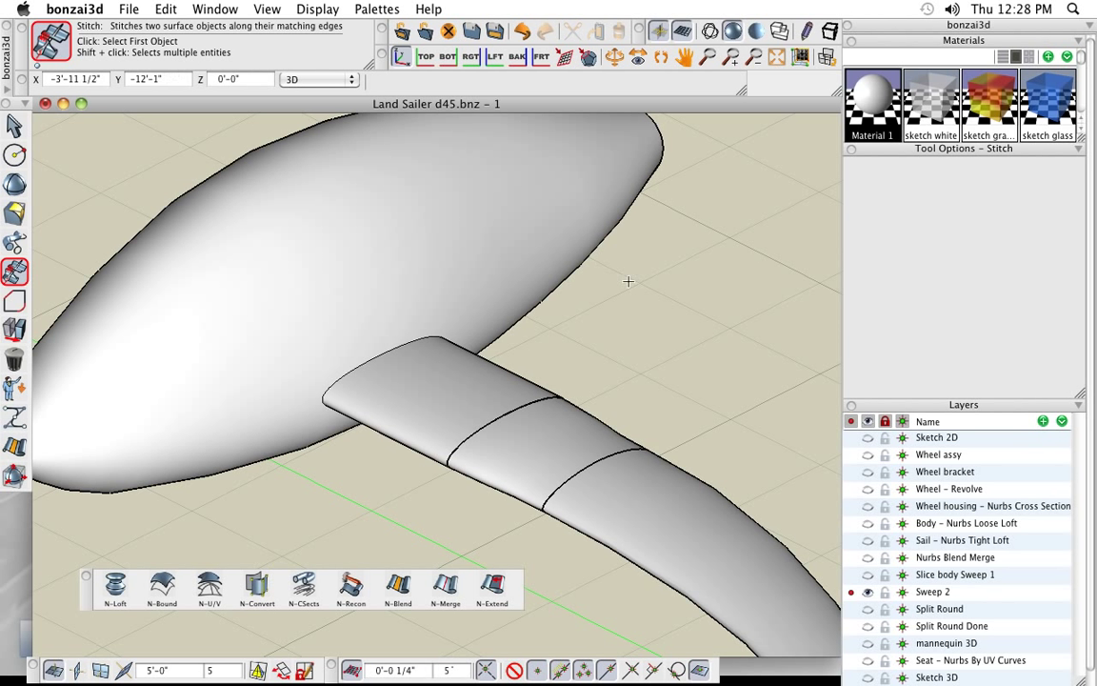
Step: Round the edge where the strut meets the wheel housing with a circular radius of 0'-1"
{"action": "mouse_move", "coordinate": [15, 210]}
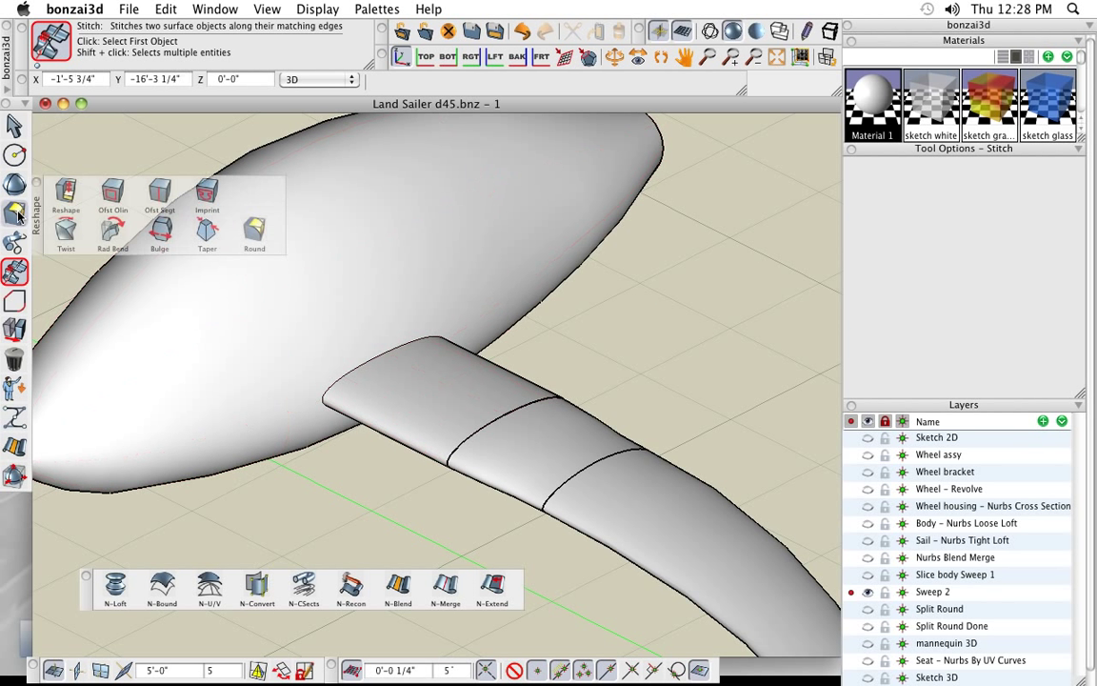
{"action": "left_click", "coordinate": [254, 233]}
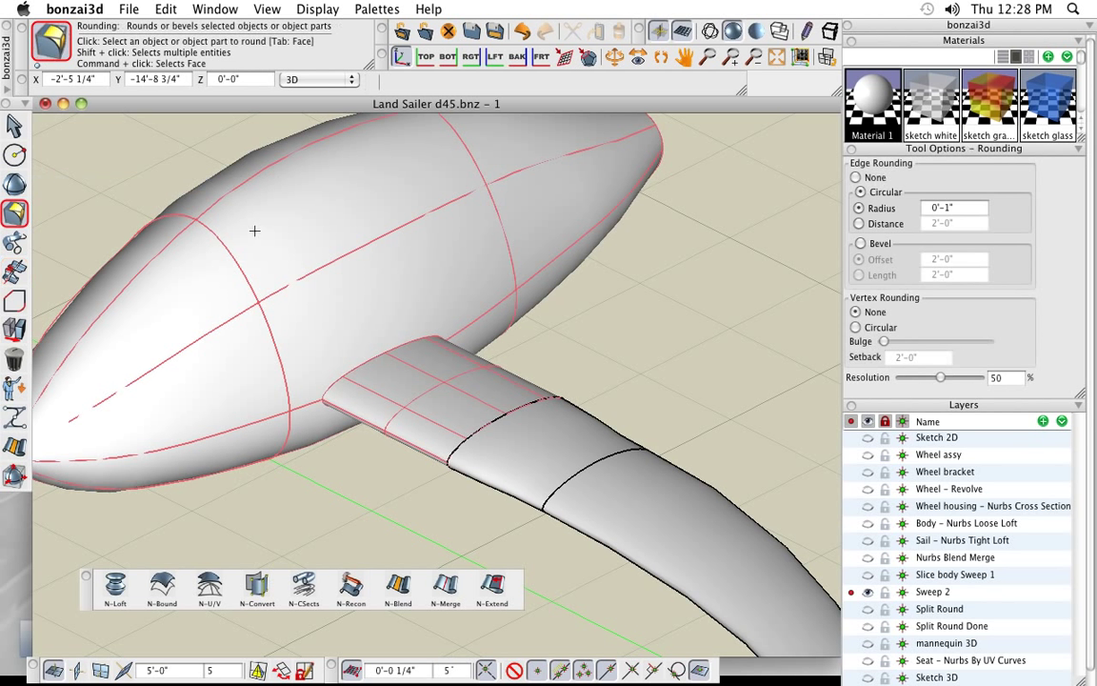
{"action": "left_click", "coordinate": [385, 353]}
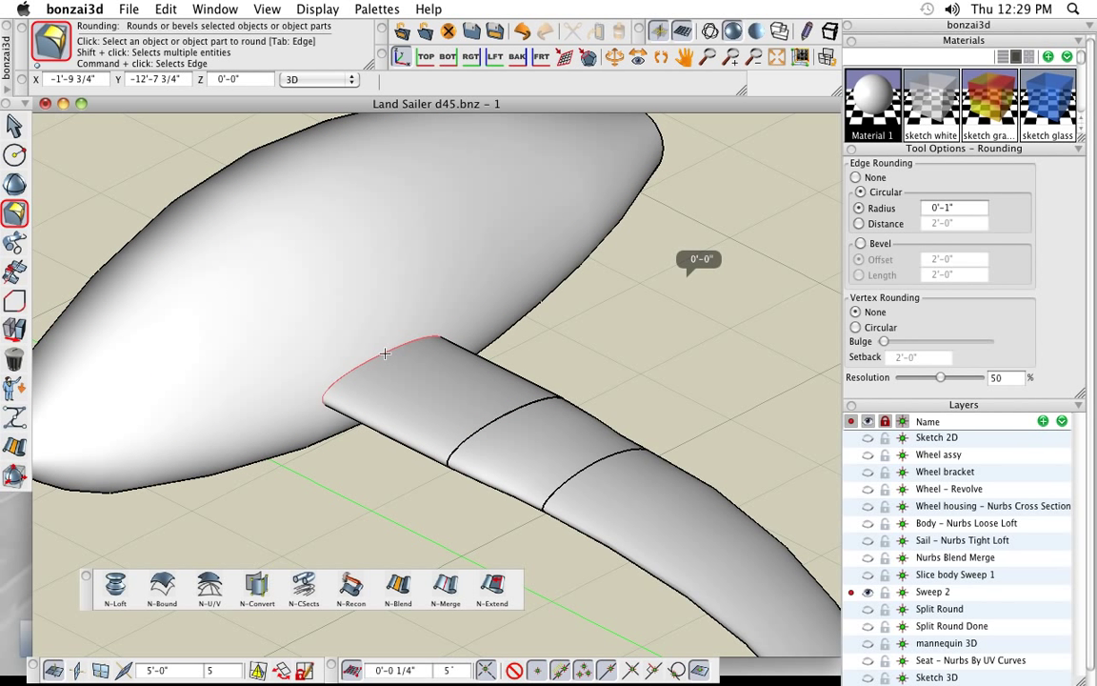
{"action": "left_click", "coordinate": [357, 365]}
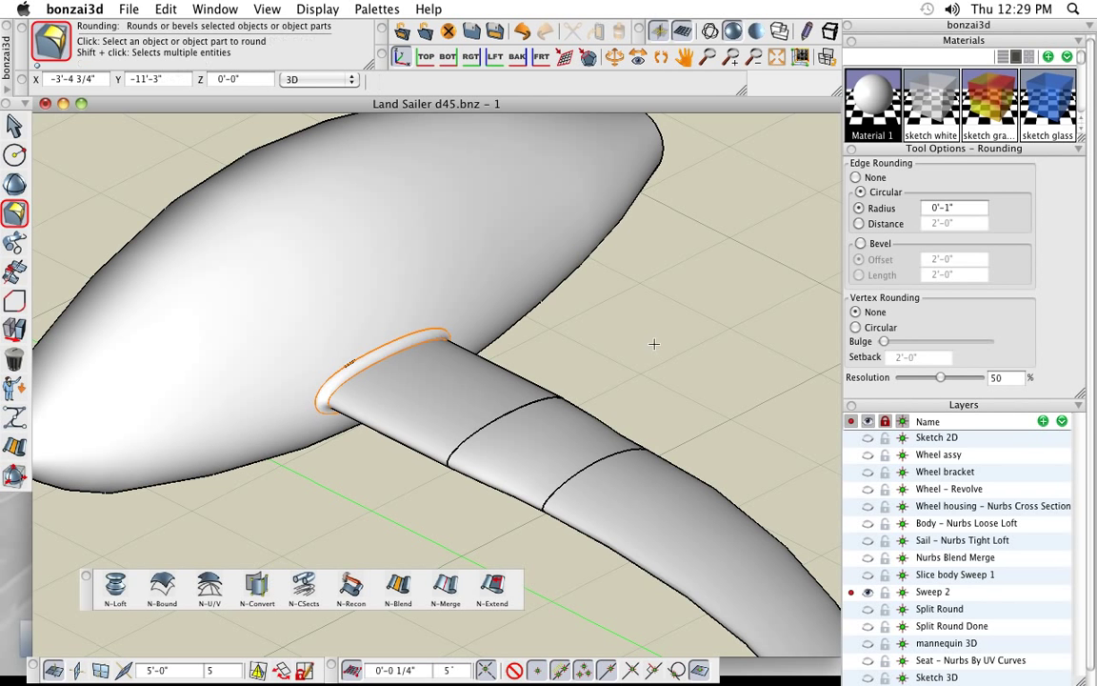
{"action": "right_click", "coordinate": [390, 584]}
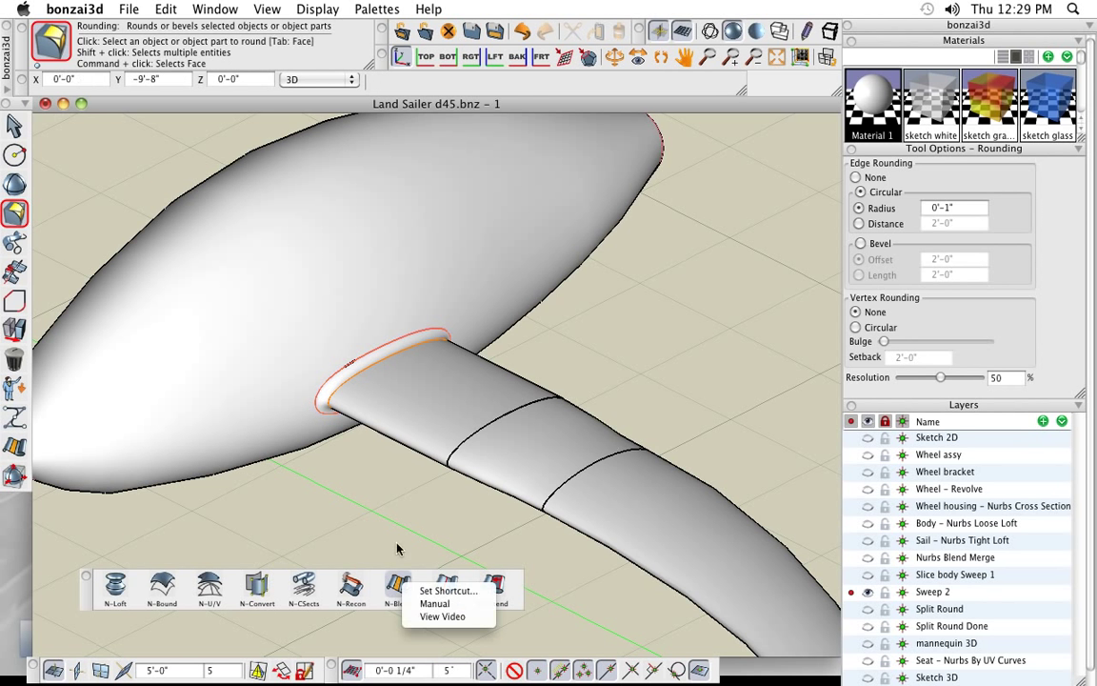
{"action": "left_click", "coordinate": [382, 499]}
{"action": "middle_click_drag", "start_coordinate": [382, 500], "coordinate": [441, 482]}
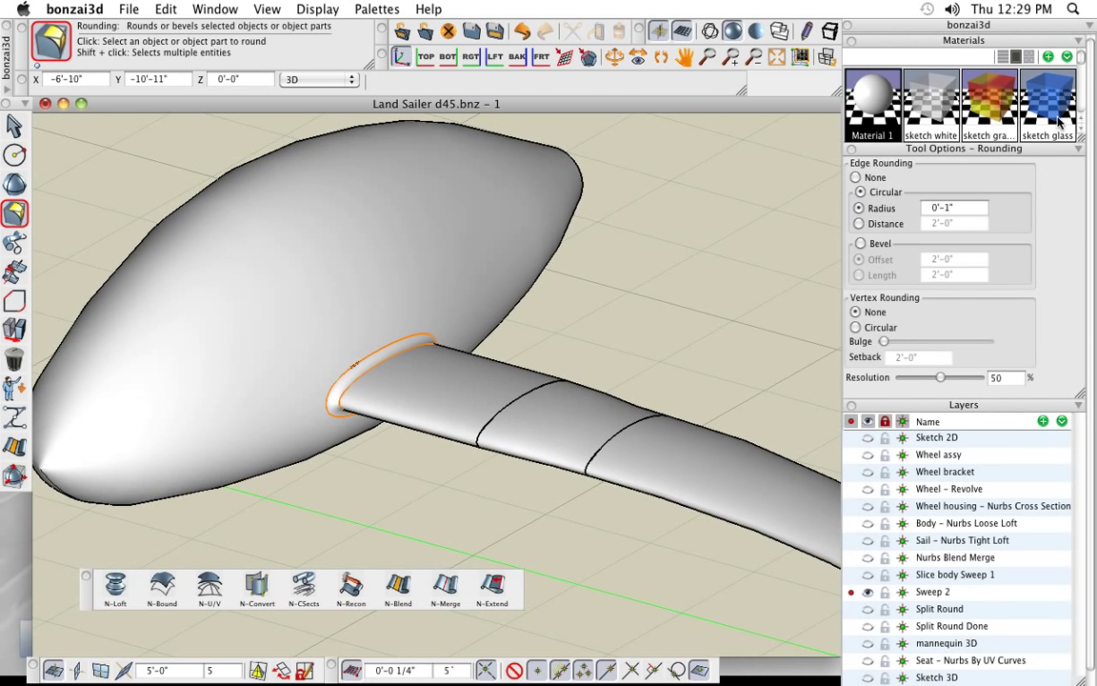
Step: Set the rounding radius at the strut and housing joint to 6" and check the fillet from both sides
{"action": "left_click_drag", "start_coordinate": [968, 211], "coordinate": [922, 213]}
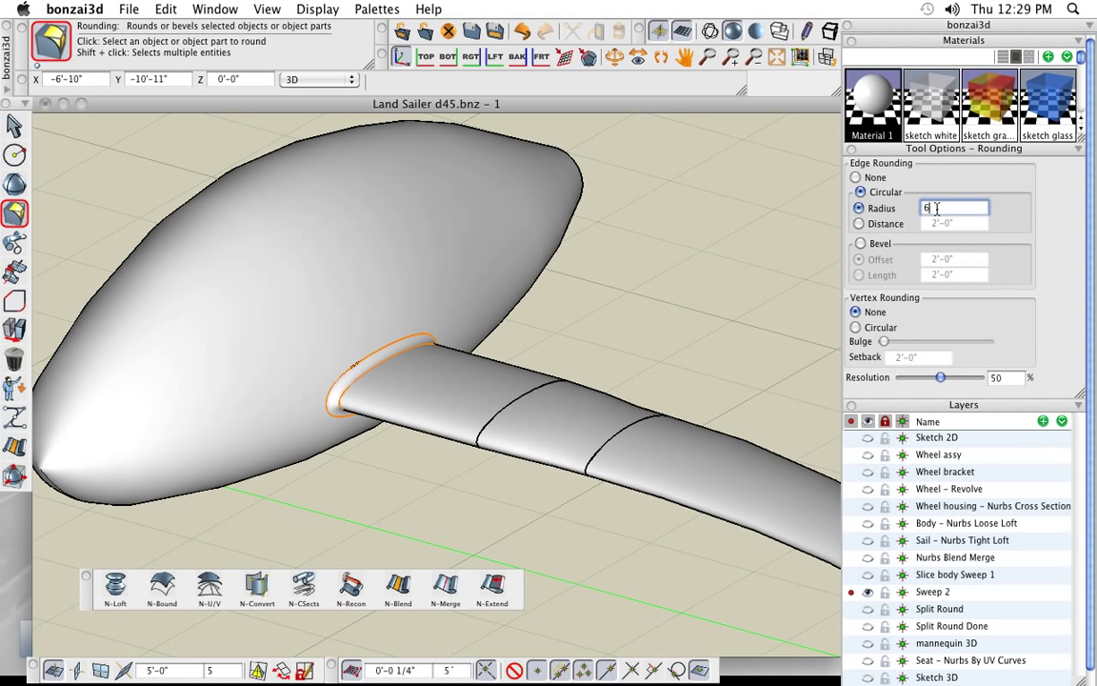
{"action": "key", "text": "Return"}
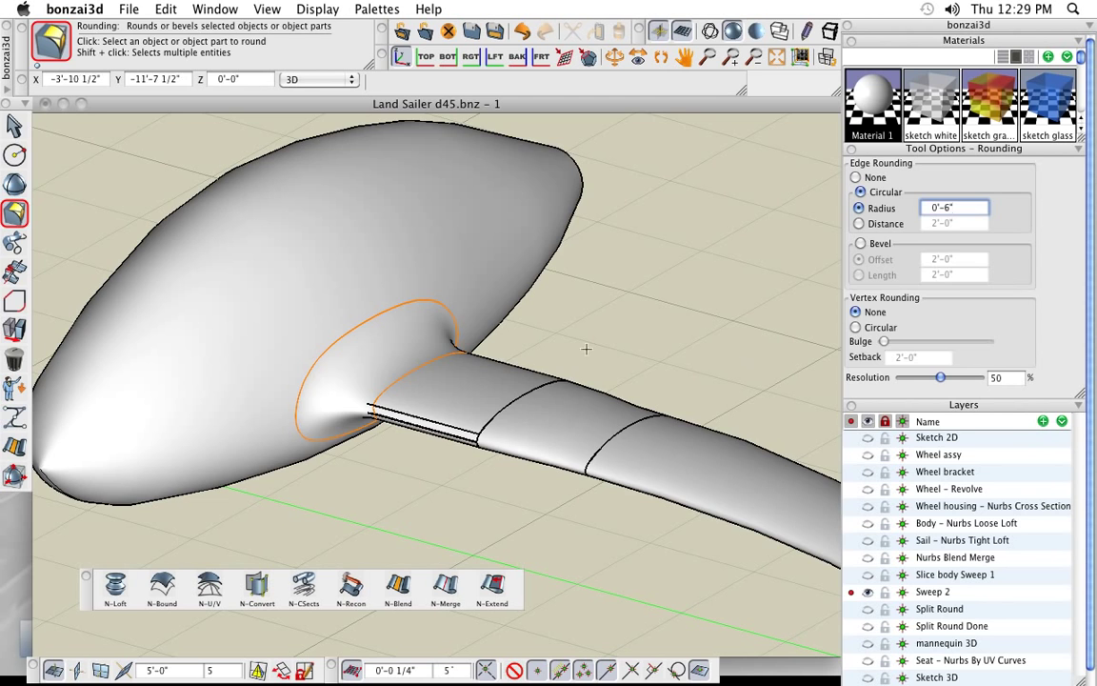
{"action": "middle_click_drag", "start_coordinate": [423, 504], "coordinate": [364, 477]}
{"action": "scroll", "coordinate": [308, 368], "scroll_direction": "down", "scroll_amount": 3}
{"action": "left_click_drag", "start_coordinate": [364, 478], "coordinate": [783, 576]}
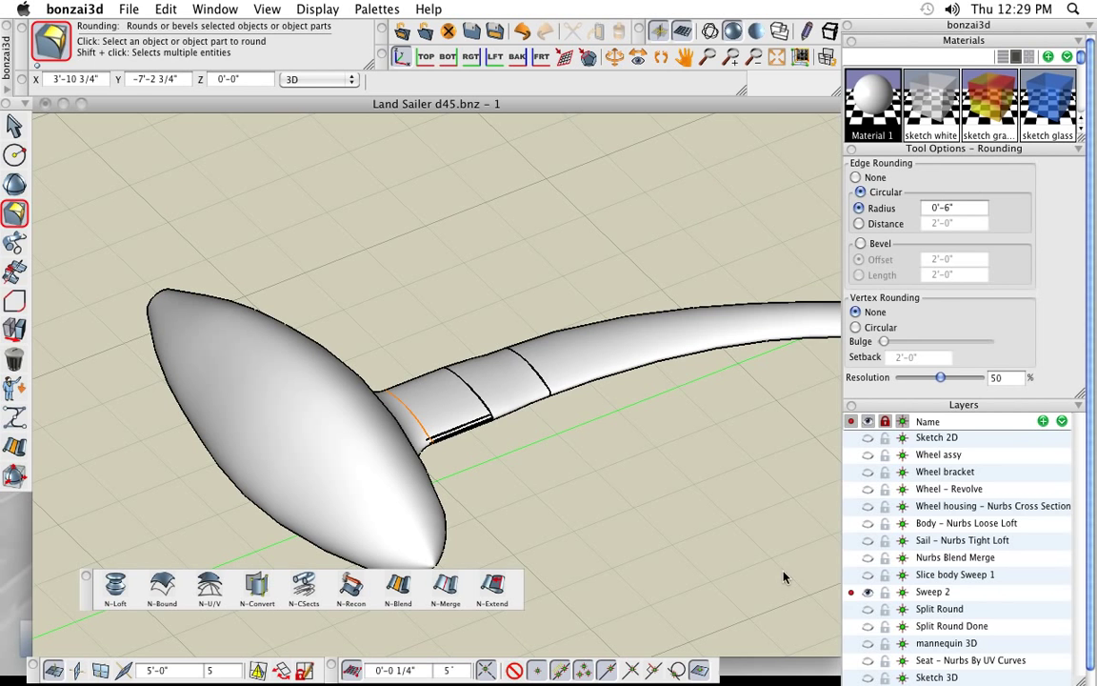
Step: Display the Split Round layer in place of Sweep 2 and move the side pod out of the sailer's body
{"action": "left_click", "coordinate": [851, 609]}
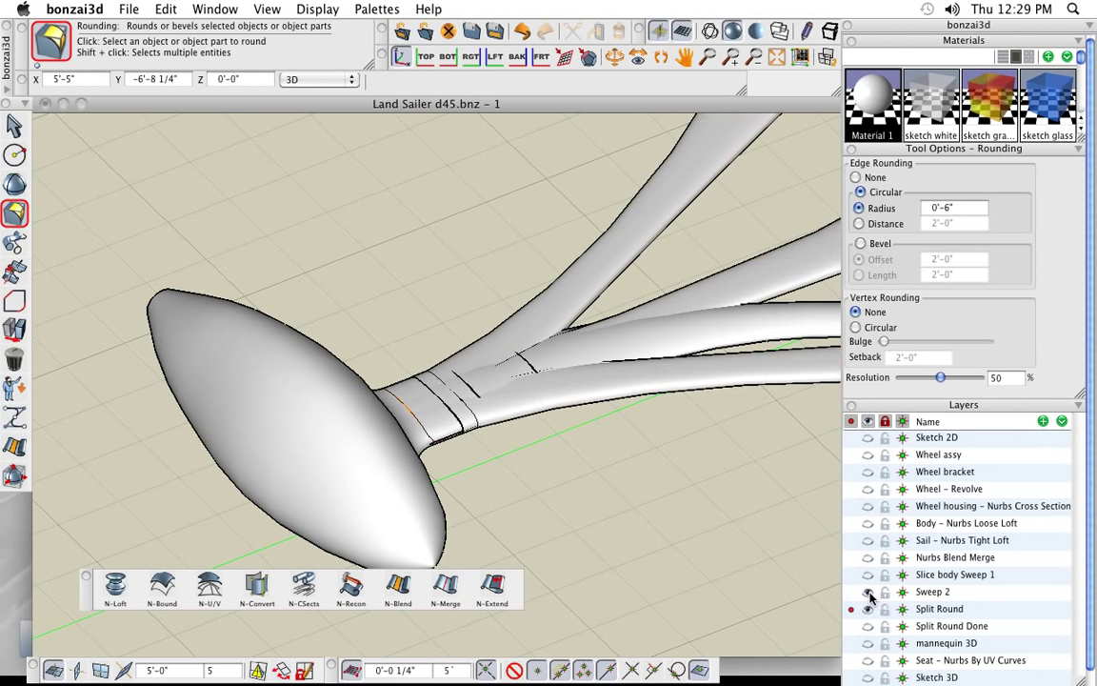
{"action": "middle_click_drag", "start_coordinate": [437, 293], "coordinate": [470, 445]}
{"action": "mouse_move", "coordinate": [14, 328]}
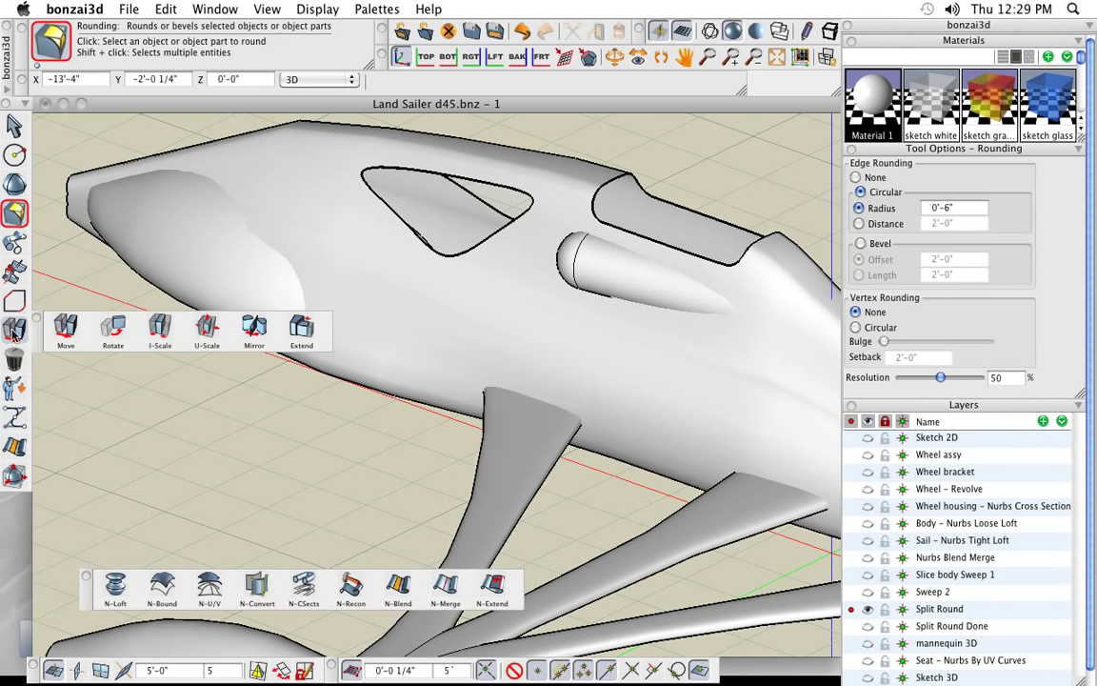
{"action": "left_click", "coordinate": [65, 328]}
{"action": "left_click", "coordinate": [171, 256]}
{"action": "left_click", "coordinate": [94, 353]}
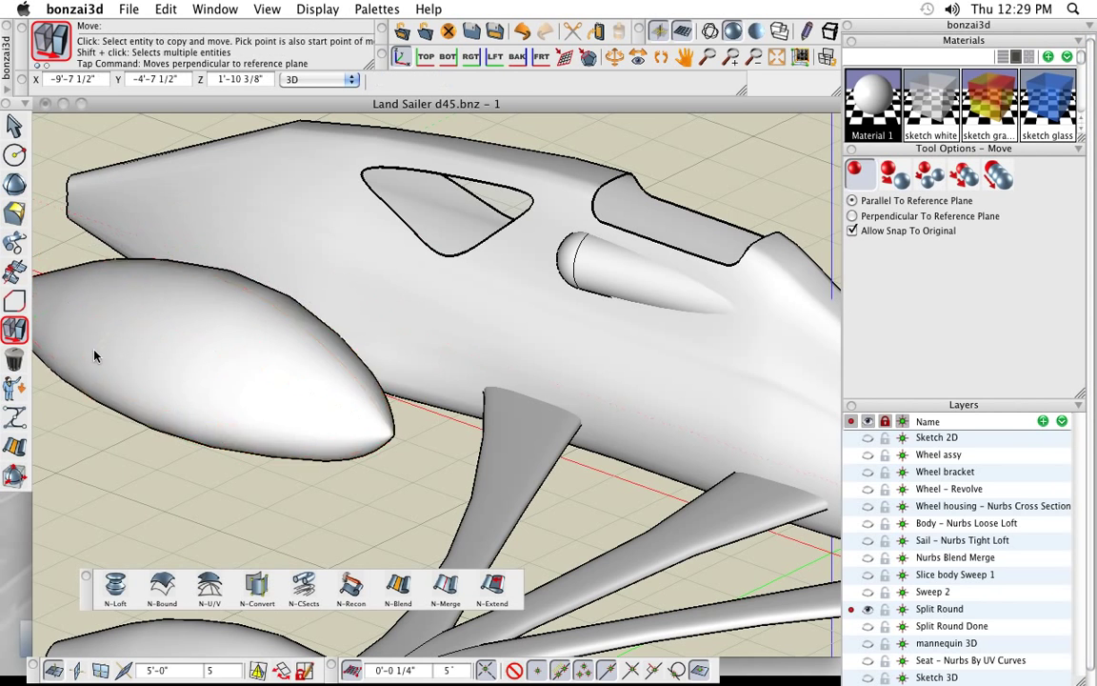
{"action": "scroll", "coordinate": [366, 396], "scroll_direction": "down", "scroll_amount": 2}
{"action": "scroll", "coordinate": [366, 396], "scroll_direction": "down", "scroll_amount": 2}
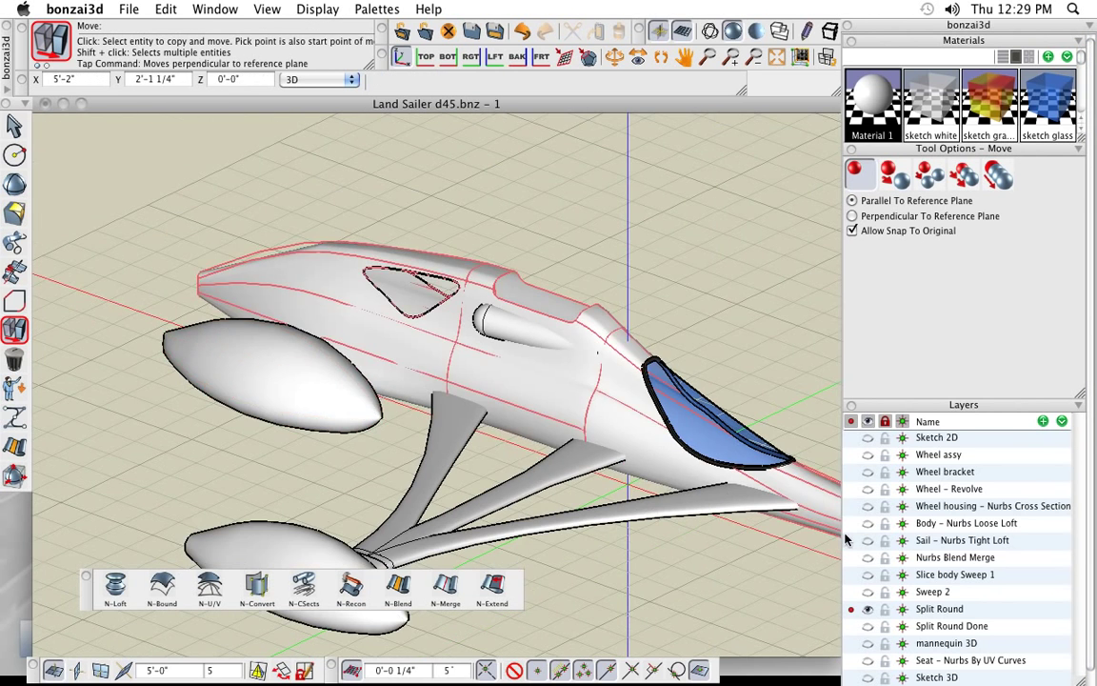
Step: Undo the side pod's move and pull the round-ended cylinder out of the body's side
{"action": "left_click", "coordinate": [802, 527]}
{"action": "left_click", "coordinate": [583, 446]}
{"action": "left_click", "coordinate": [316, 325]}
{"action": "key", "text": "super+z"}
{"action": "left_click", "coordinate": [489, 317]}
{"action": "left_click", "coordinate": [425, 344]}
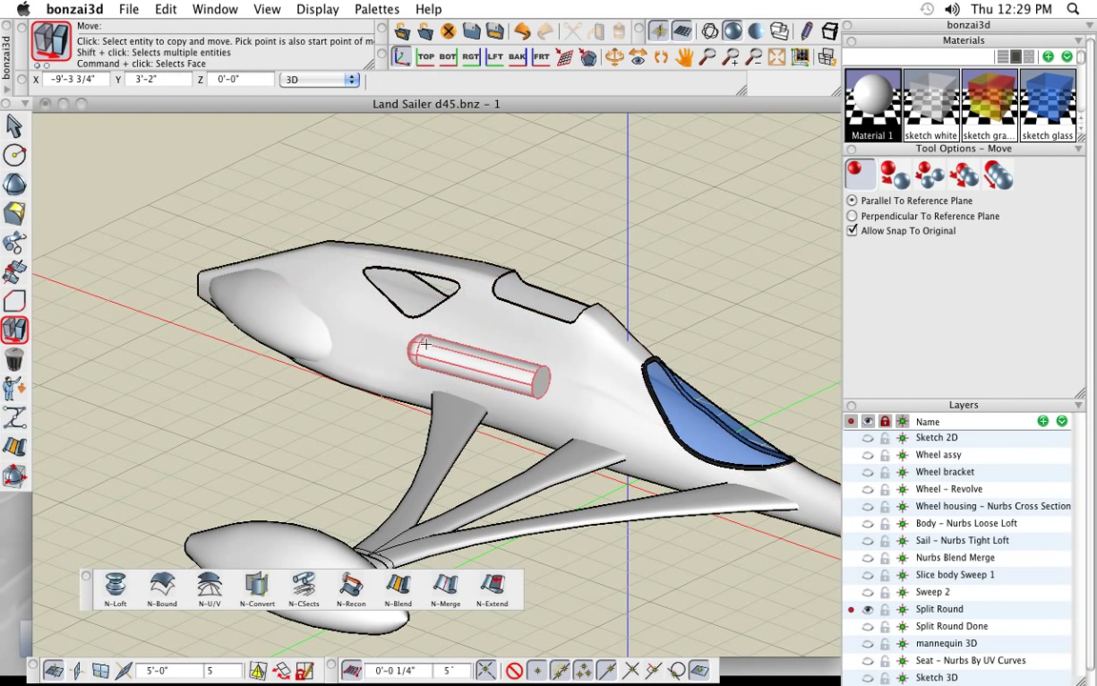
Step: Switch to the Split Round Done layer with the cylinder back in place and view the rounded land sailer as a whole
{"action": "left_click", "coordinate": [565, 260]}
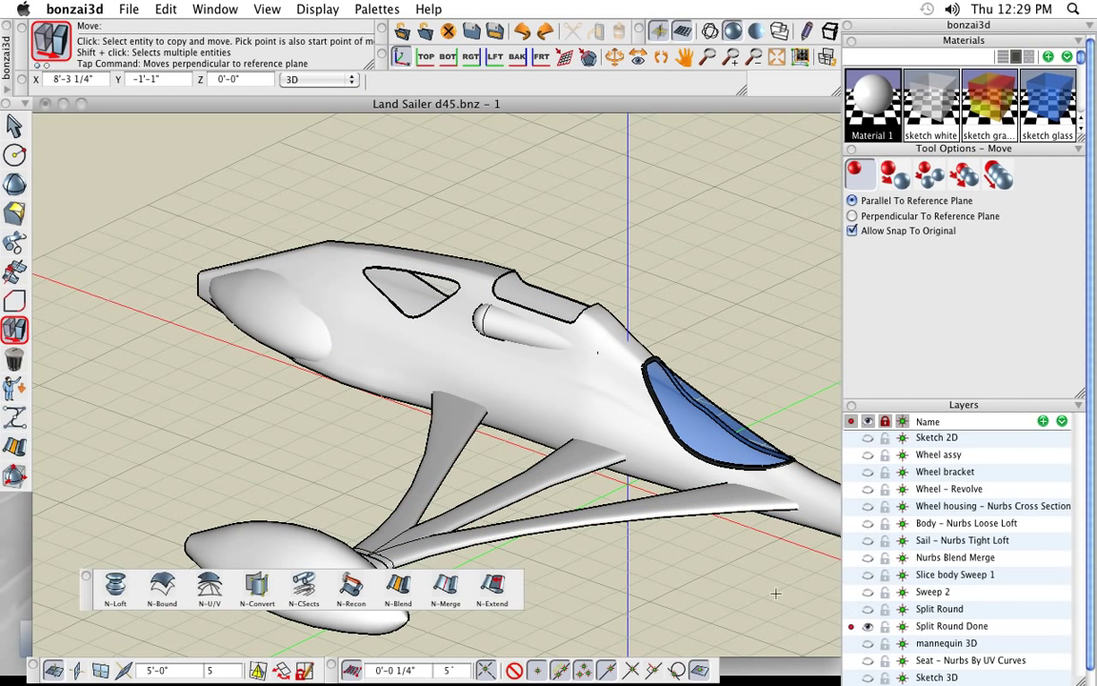
{"action": "mouse_move", "coordinate": [385, 432]}
{"action": "middle_mouse_down"}
{"action": "mouse_move", "coordinate": [401, 448]}
{"action": "mouse_move", "coordinate": [419, 419]}
{"action": "mouse_move", "coordinate": [436, 423]}
{"action": "mouse_move", "coordinate": [245, 416]}
{"action": "mouse_move", "coordinate": [613, 431]}
{"action": "mouse_move", "coordinate": [430, 446]}
{"action": "mouse_move", "coordinate": [496, 496]}
{"action": "mouse_move", "coordinate": [404, 434]}
{"action": "middle_mouse_up"}
{"action": "middle_click", "coordinate": [332, 429]}
{"action": "middle_click", "coordinate": [331, 429]}
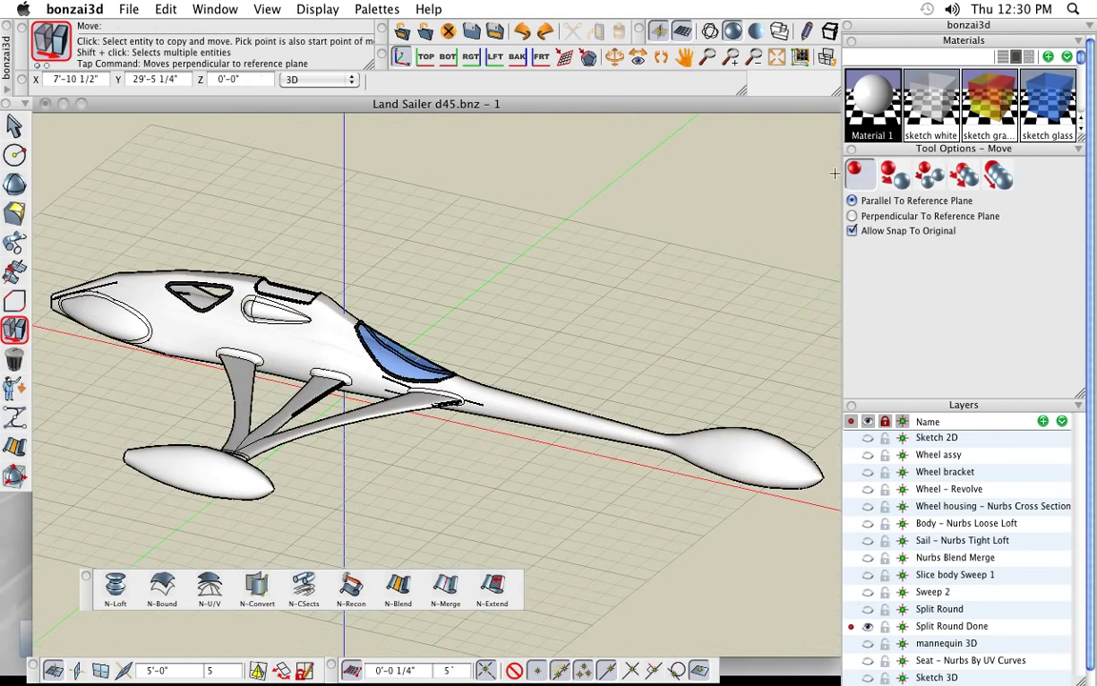
Step: Apply the body material to the sailer's main body
{"action": "scroll", "coordinate": [1011, 98], "scroll_direction": "down", "scroll_amount": 1}
{"action": "left_click_drag", "start_coordinate": [943, 98], "coordinate": [489, 381]}
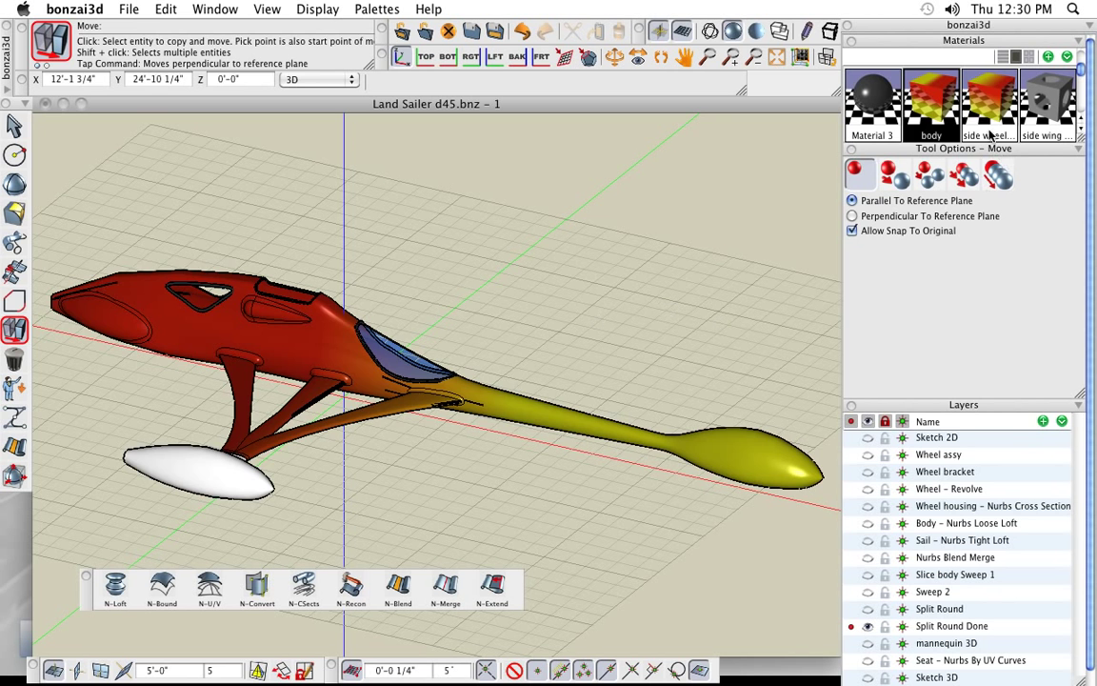
Step: Apply the side wheel material to the side pod and stretch the body's flat texture map to a vertical tiling size of 36'-11 3/4"
{"action": "left_click_drag", "start_coordinate": [989, 98], "coordinate": [198, 471]}
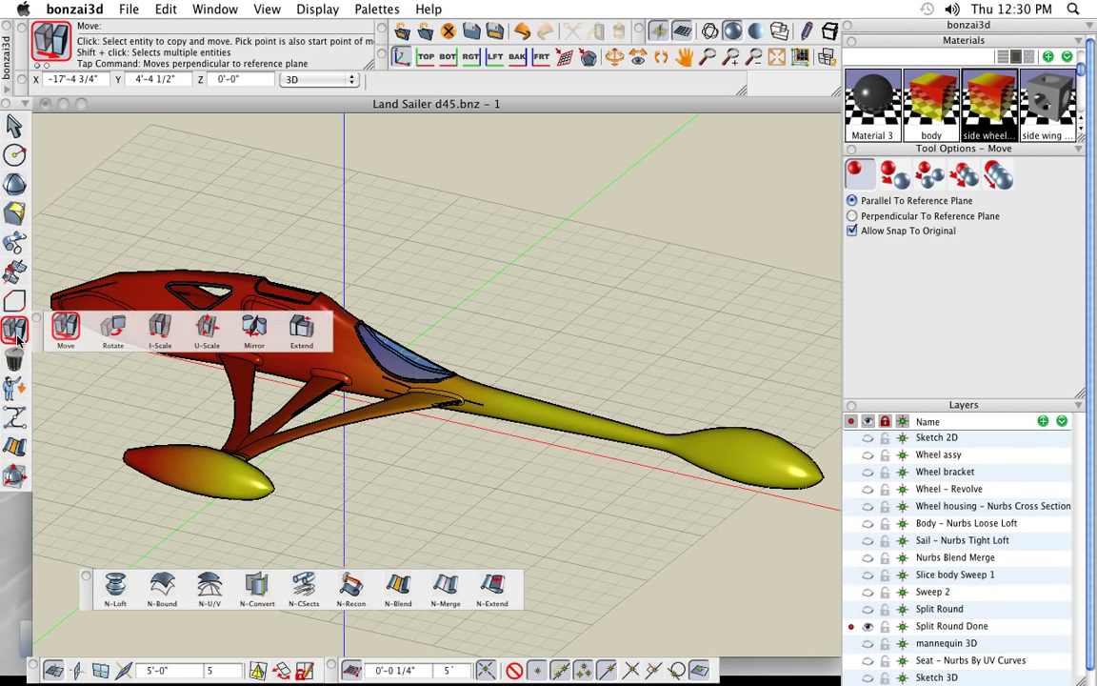
{"action": "mouse_move", "coordinate": [15, 355]}
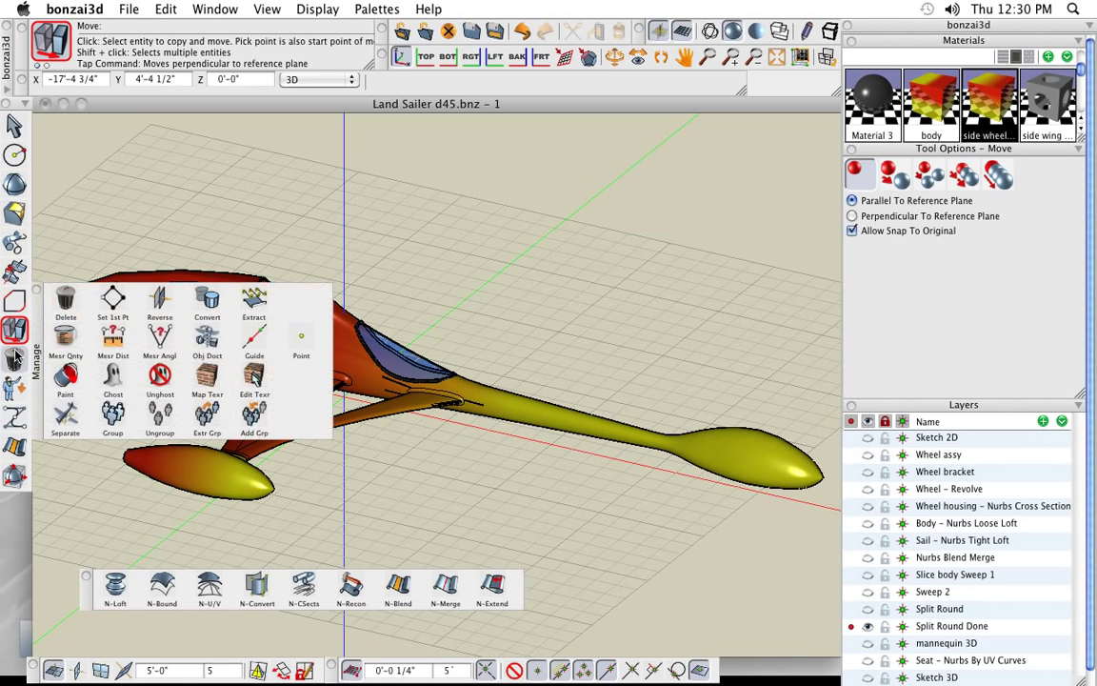
{"action": "left_click", "coordinate": [255, 381]}
{"action": "left_click", "coordinate": [321, 345]}
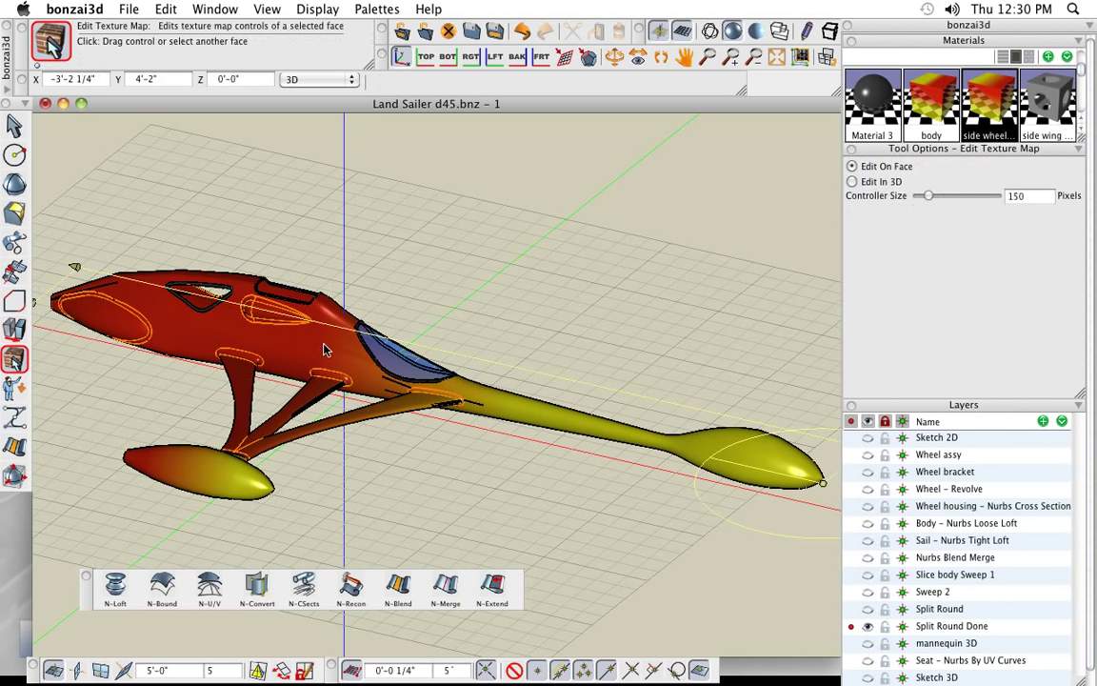
{"action": "scroll", "coordinate": [263, 380], "scroll_direction": "down", "scroll_amount": 3}
{"action": "left_click", "coordinate": [85, 322]}
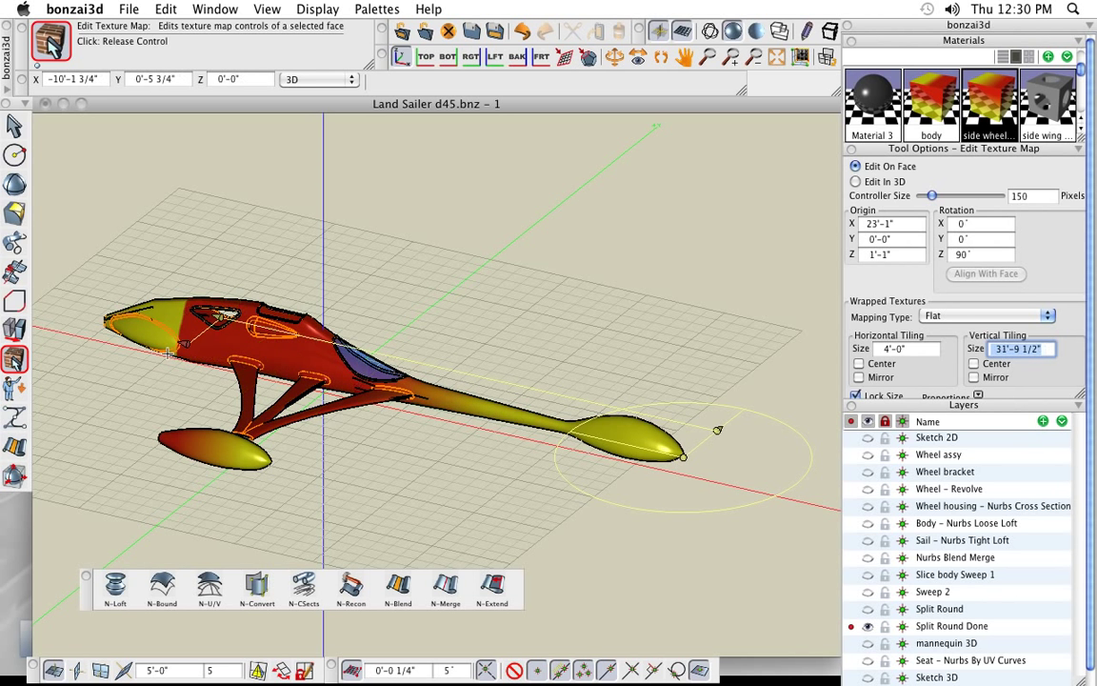
{"action": "left_click", "coordinate": [104, 340]}
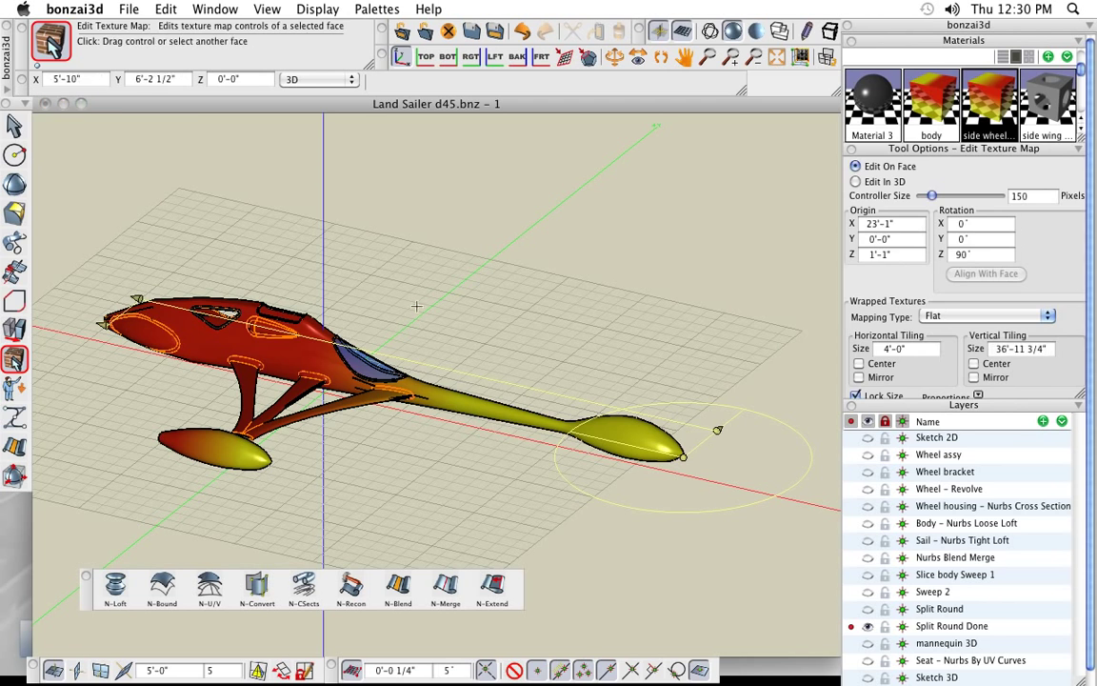
Step: Make the mannequin 3D layer active and view the mannequin through the cockpit opening of the land sailer
{"action": "left_click", "coordinate": [14, 126]}
{"action": "middle_click_drag", "start_coordinate": [471, 497], "coordinate": [479, 463]}
{"action": "left_click_drag", "start_coordinate": [479, 463], "coordinate": [648, 552]}
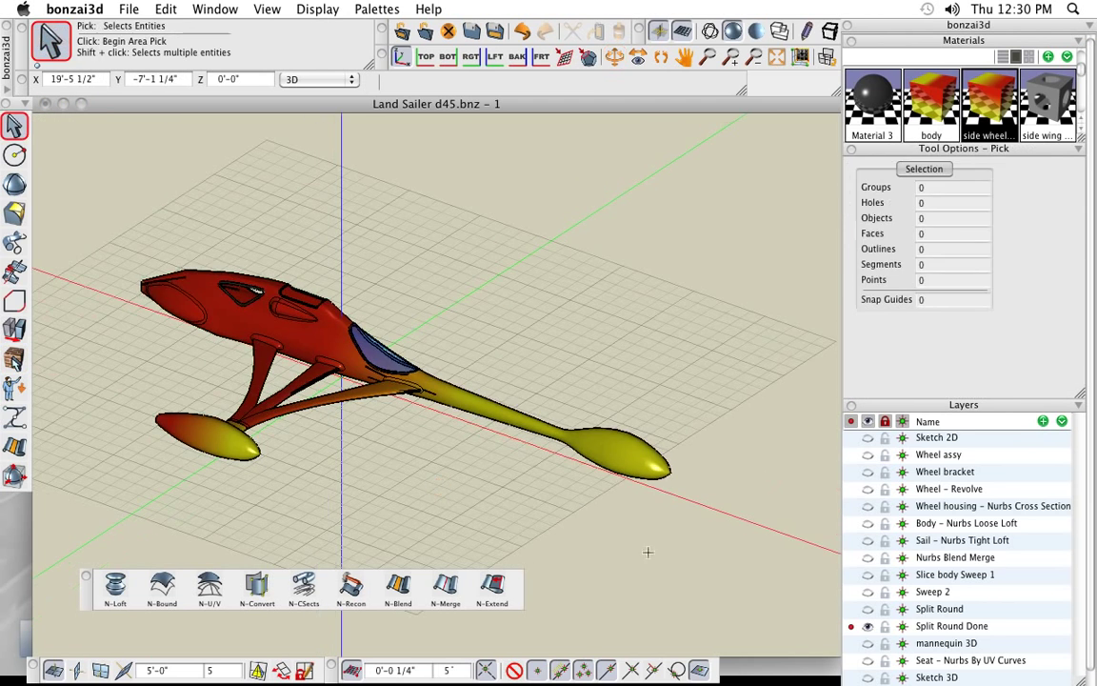
{"action": "left_click", "coordinate": [851, 645]}
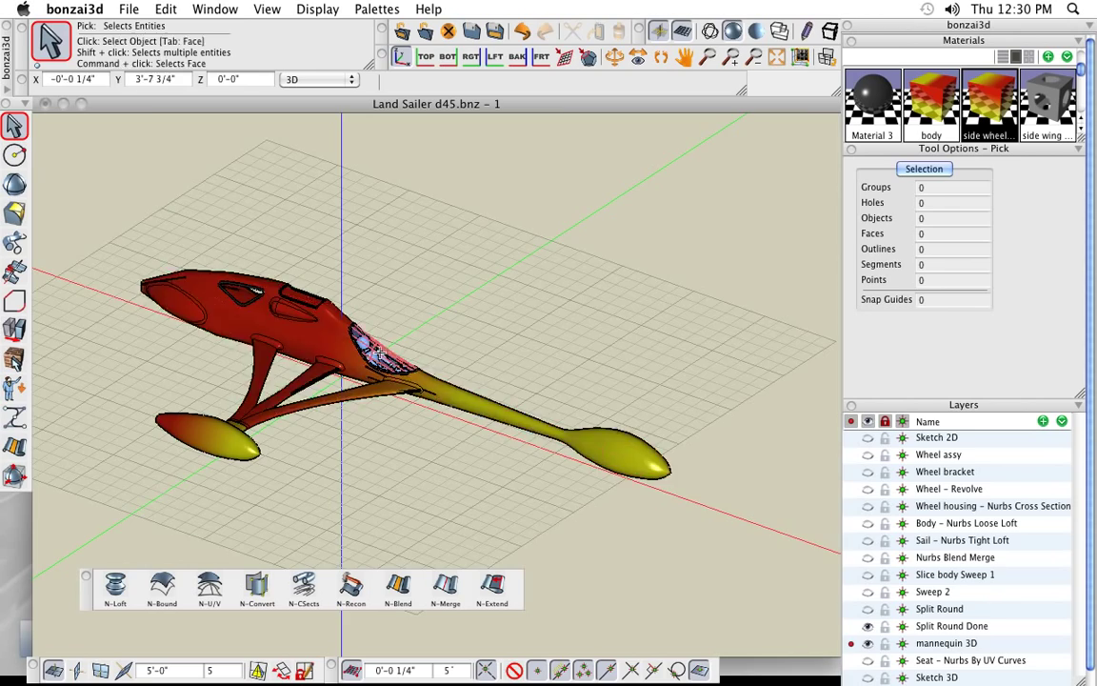
{"action": "scroll", "coordinate": [379, 352], "scroll_direction": "up", "scroll_amount": 10}
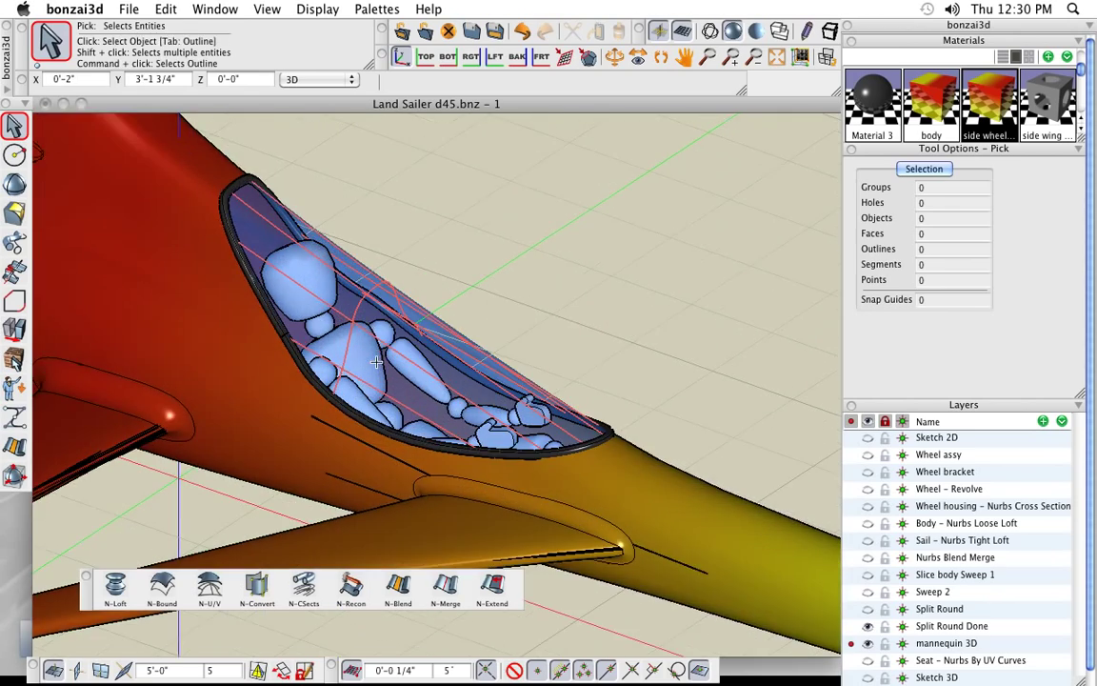
{"action": "middle_click_drag", "start_coordinate": [609, 448], "coordinate": [641, 428]}
{"action": "scroll", "coordinate": [591, 358], "scroll_direction": "down", "scroll_amount": 2}
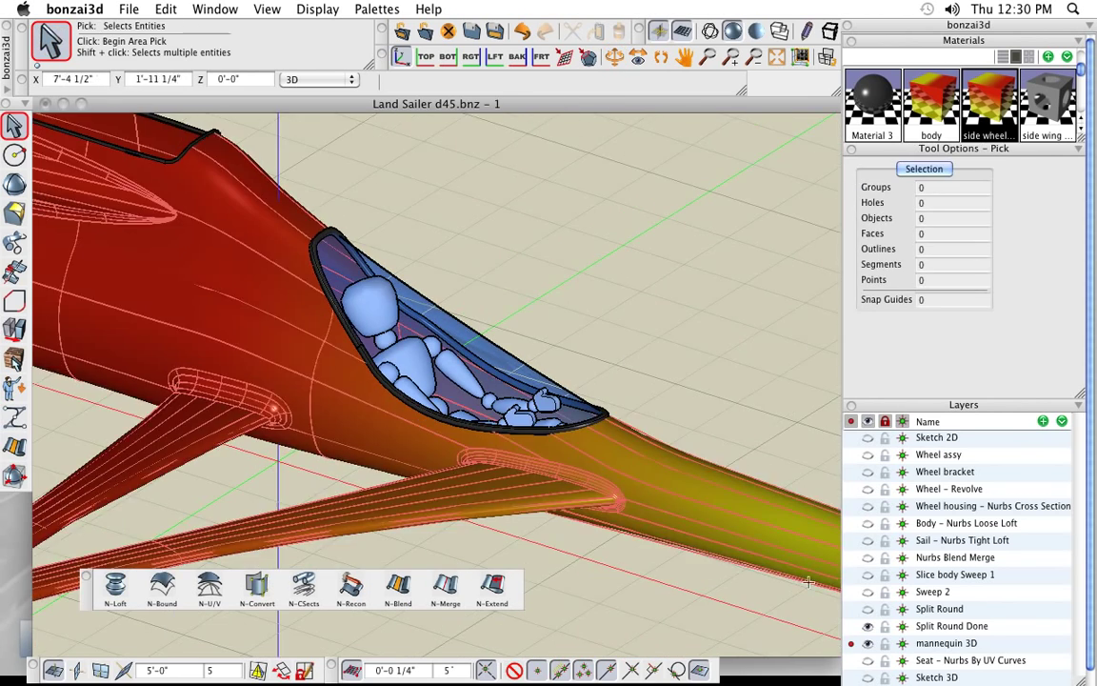
Step: Hide the Split Round Done layer and view the reclining mannequin by itself
{"action": "left_click", "coordinate": [868, 626]}
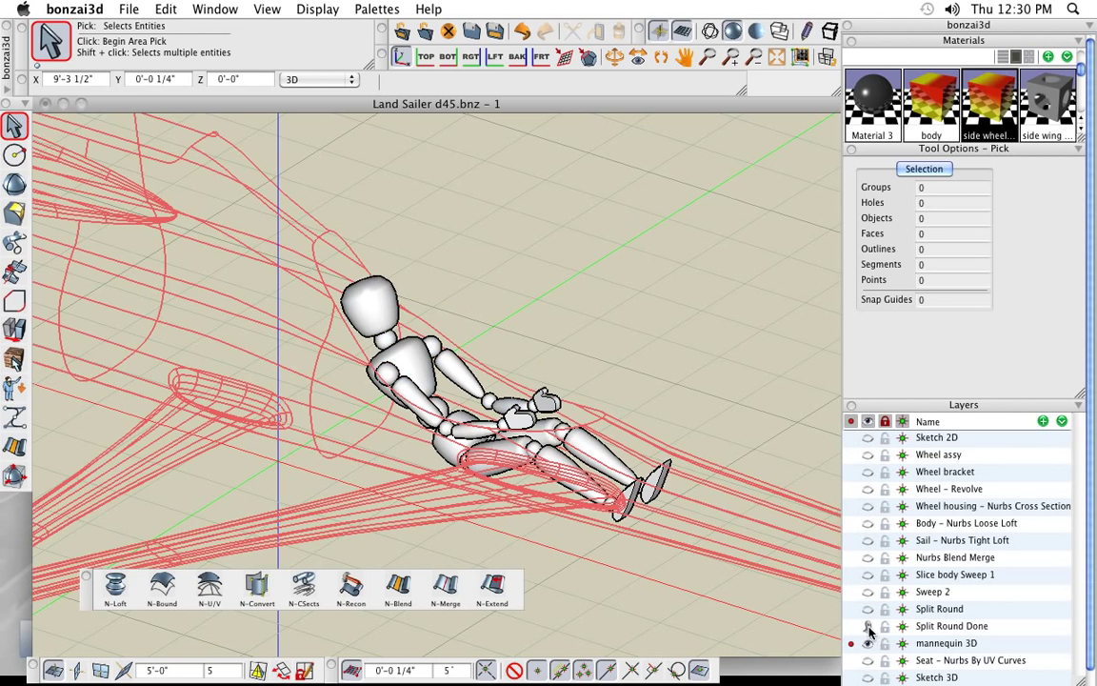
{"action": "mouse_move", "coordinate": [17, 126]}
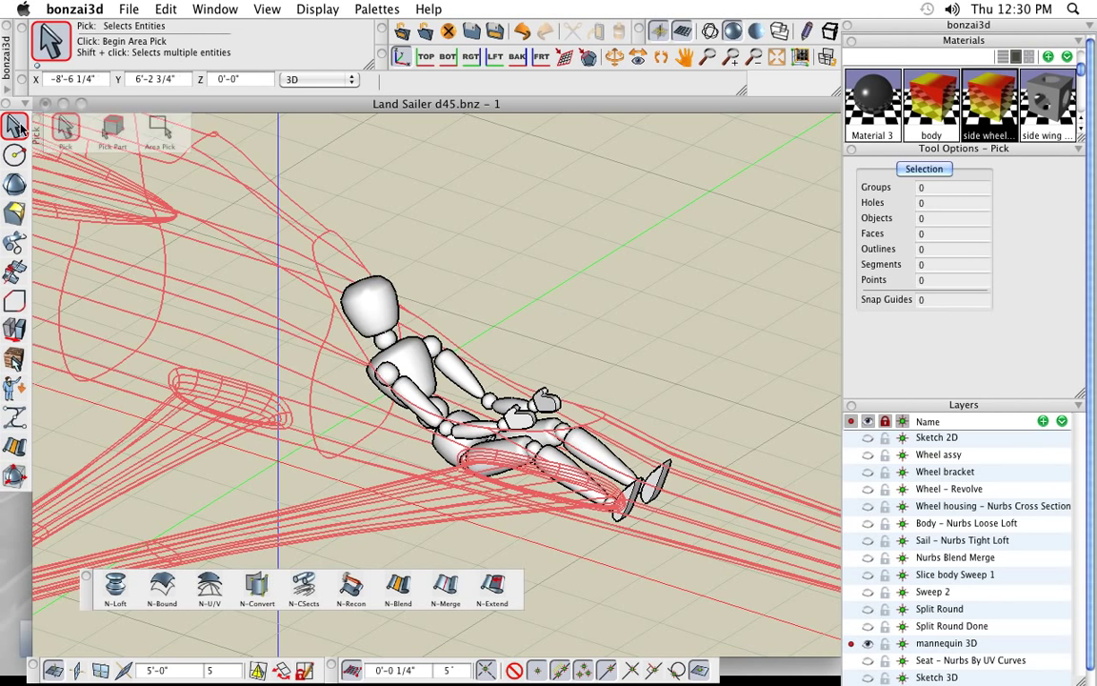
{"action": "left_click", "coordinate": [99, 134]}
{"action": "middle_click_drag", "start_coordinate": [546, 470], "coordinate": [484, 395]}
{"action": "mouse_move", "coordinate": [380, 405]}
{"action": "middle_mouse_down", "text": "shift"}
{"action": "mouse_move", "coordinate": [386, 434]}
{"action": "mouse_move", "coordinate": [378, 386]}
{"action": "middle_mouse_up", "text": "shift"}
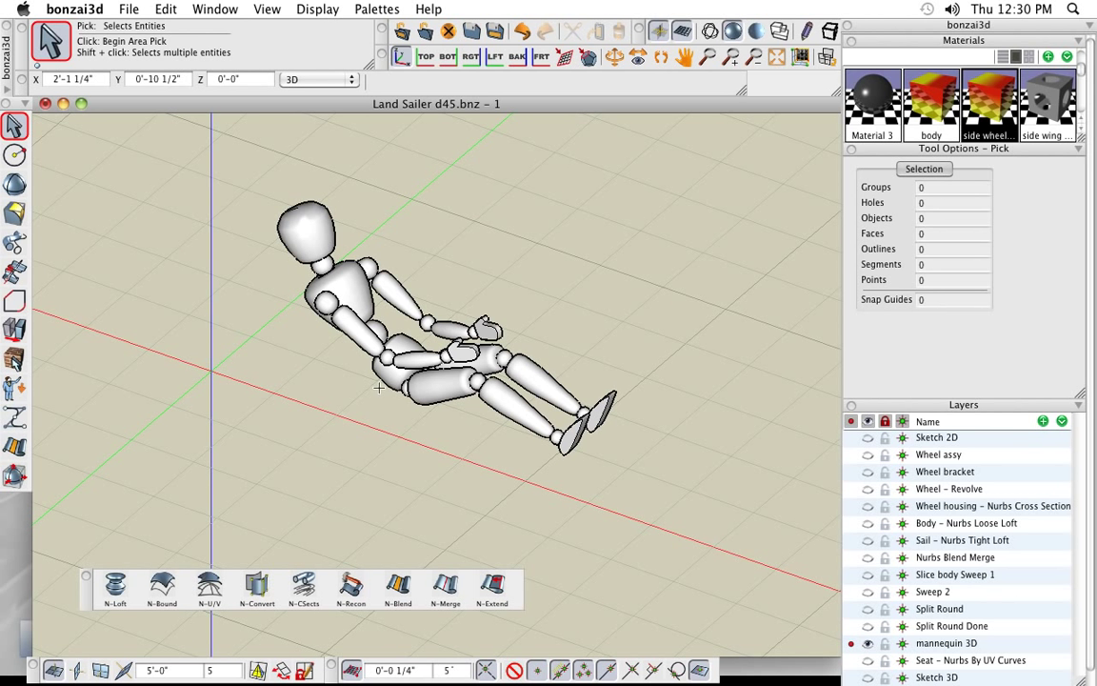
{"action": "middle_click_drag", "start_coordinate": [558, 453], "coordinate": [506, 441]}
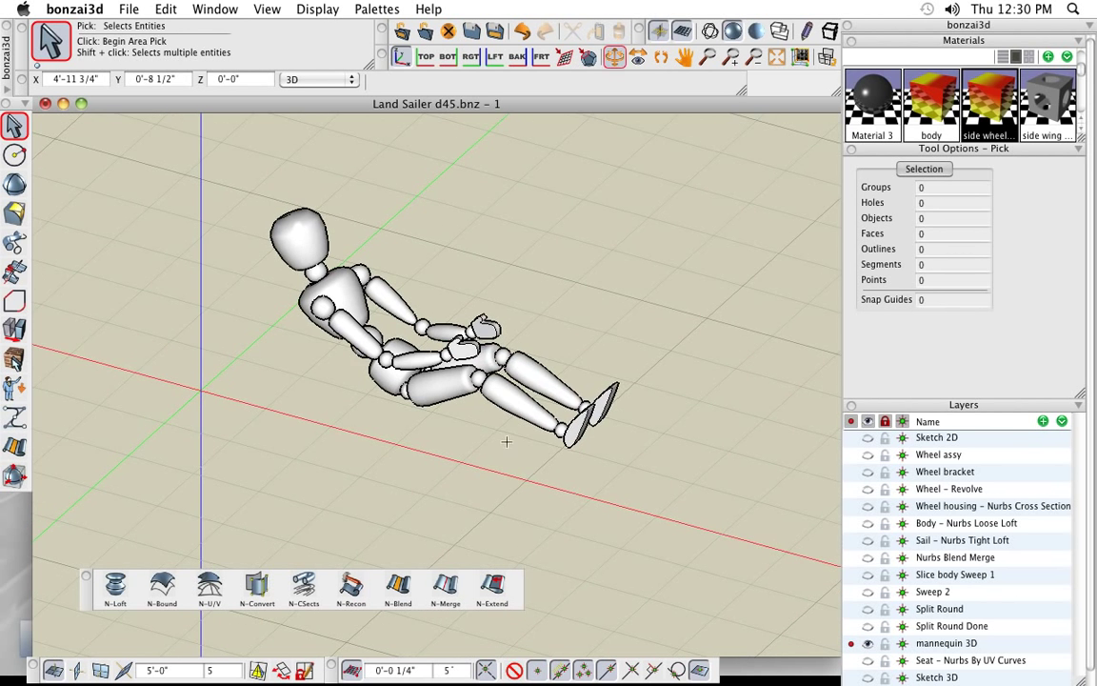
{"action": "scroll", "coordinate": [496, 441], "scroll_direction": "up", "scroll_amount": 3}
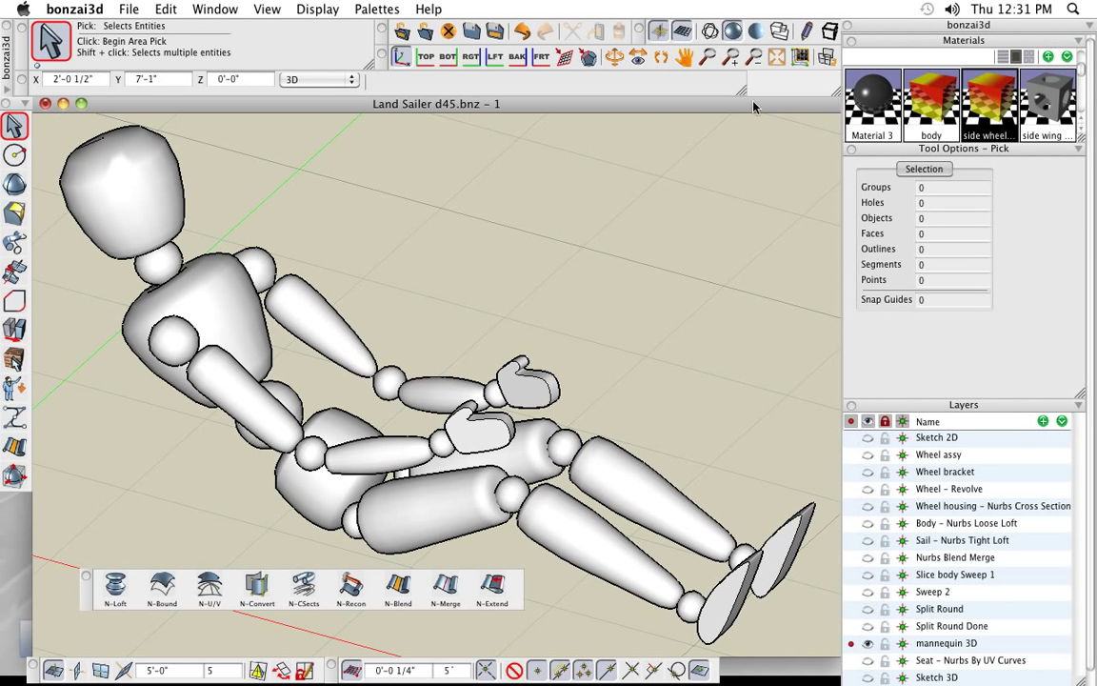
Step: Show the mannequin in four synchronized views and close the floating NURBS tool palette
{"action": "left_click", "coordinate": [828, 59]}
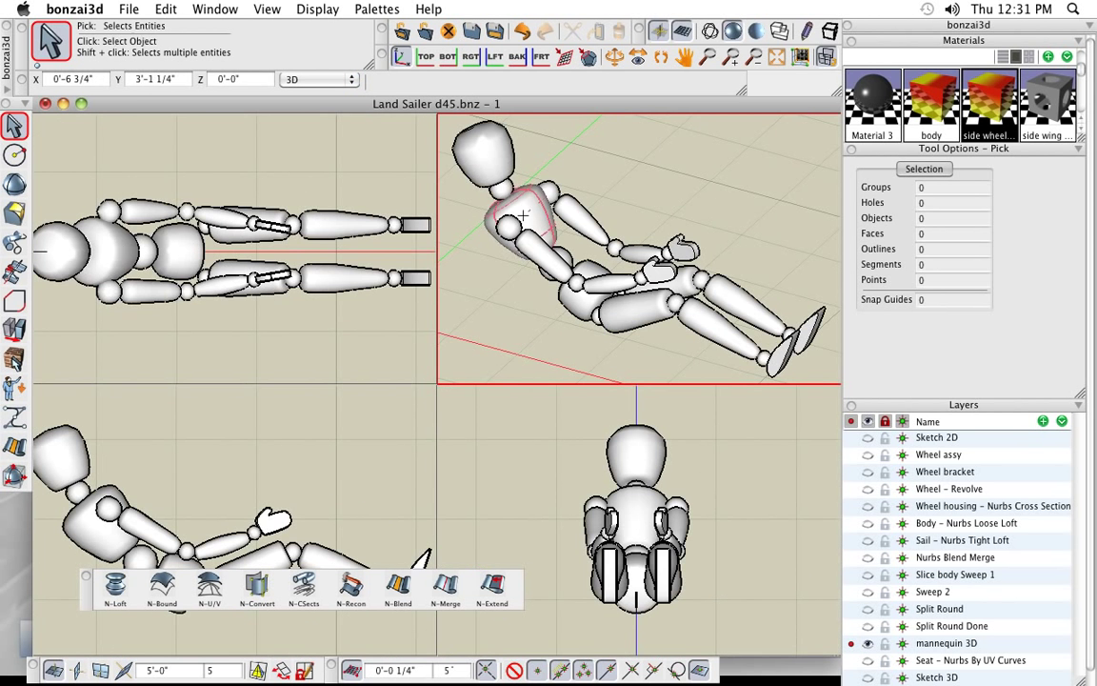
{"action": "left_click", "coordinate": [226, 9]}
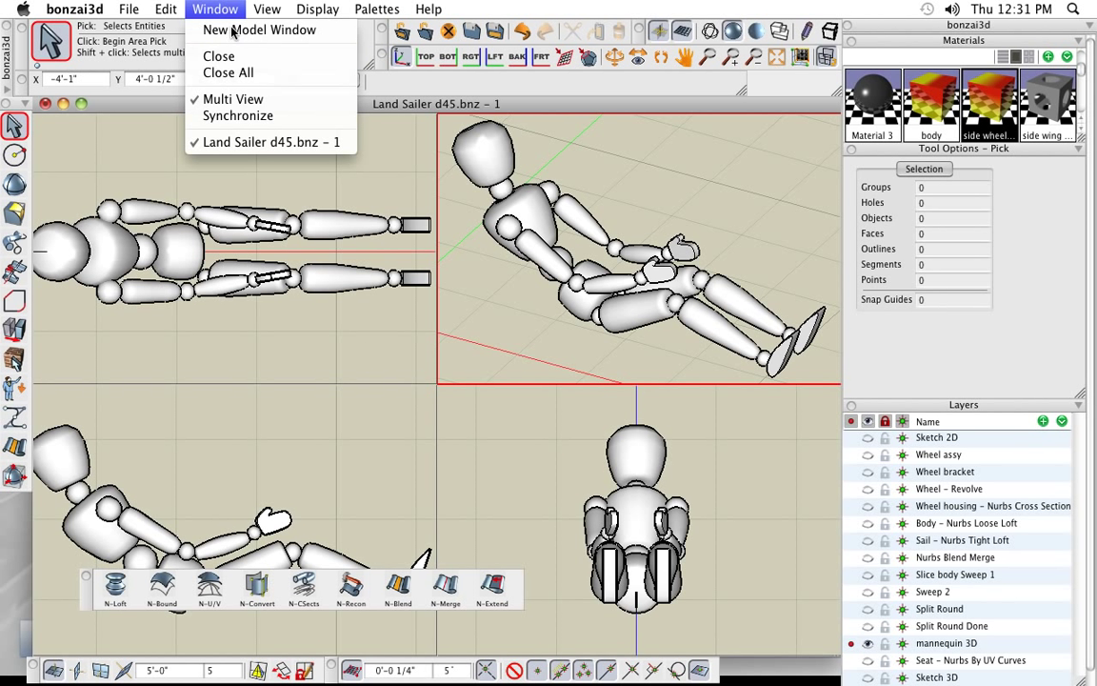
{"action": "left_click", "coordinate": [246, 117]}
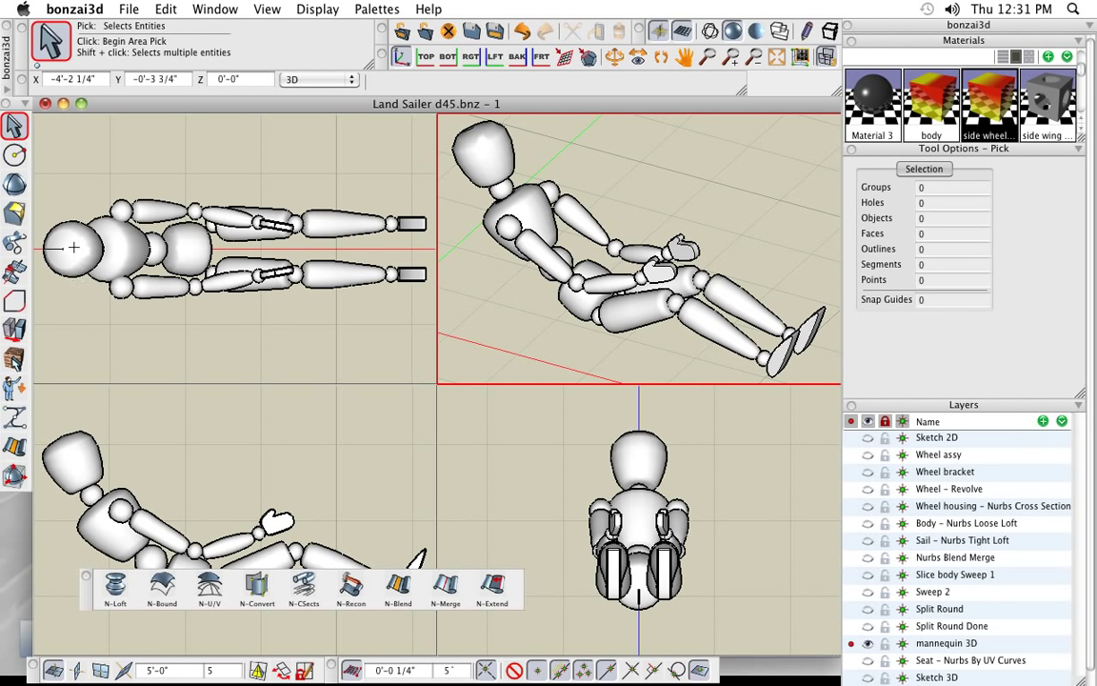
{"action": "left_click", "coordinate": [85, 578]}
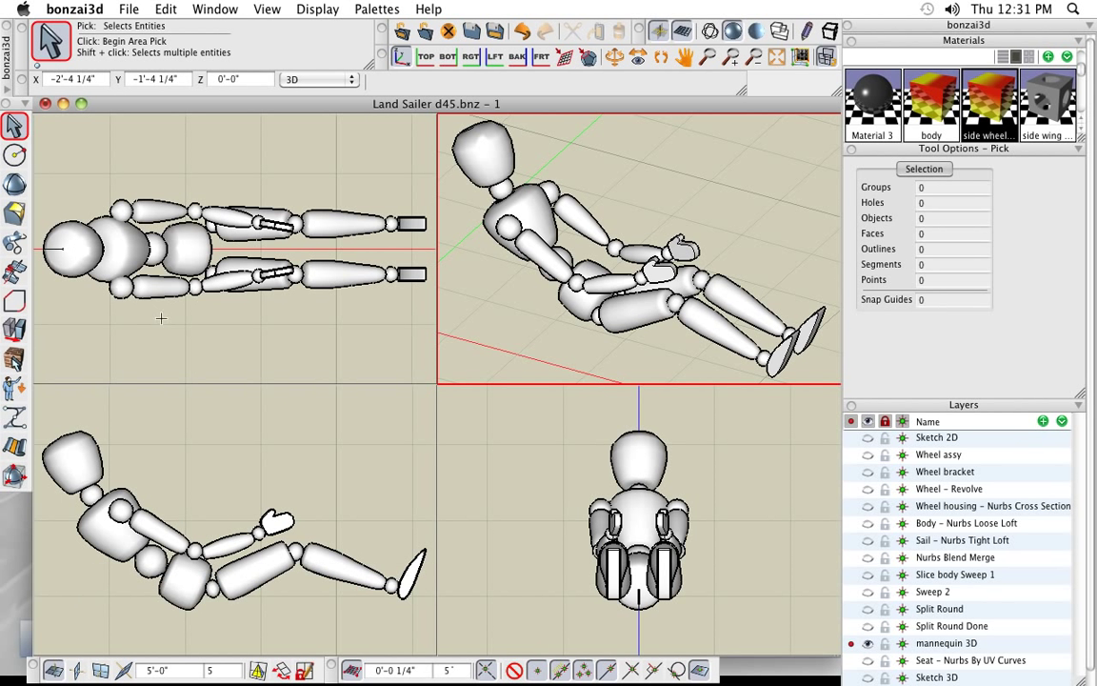
Step: Draw an open seven-point spline through points in the front view, following the mannequin's underside from behind the head to below the feet
{"action": "mouse_move", "coordinate": [15, 154]}
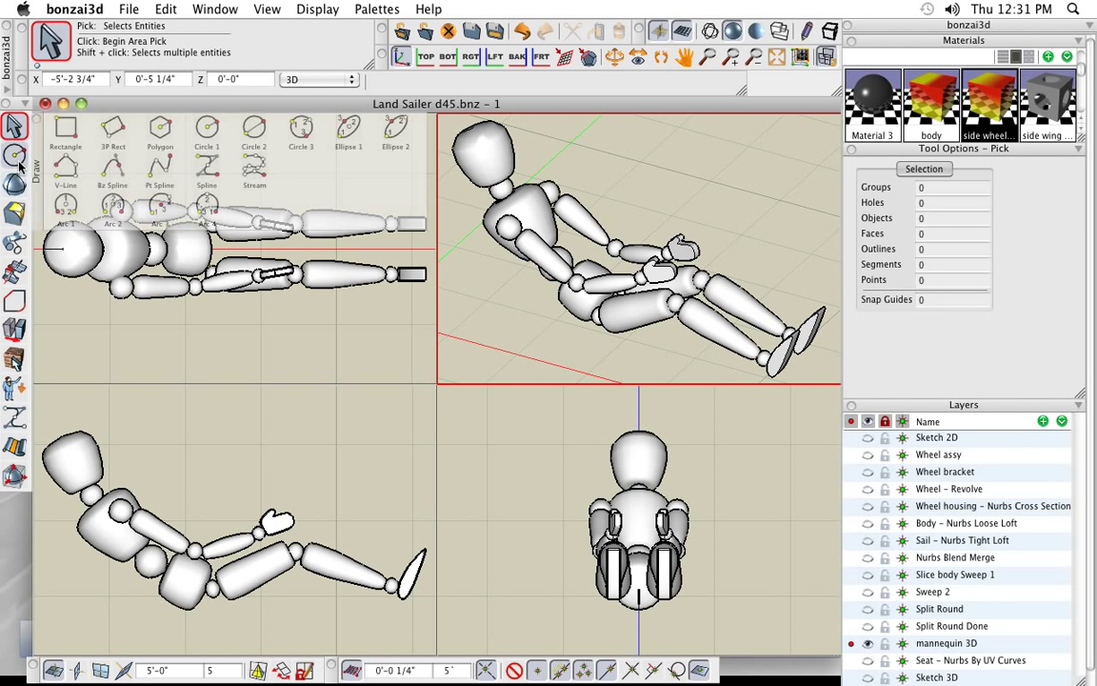
{"action": "left_click", "coordinate": [162, 171]}
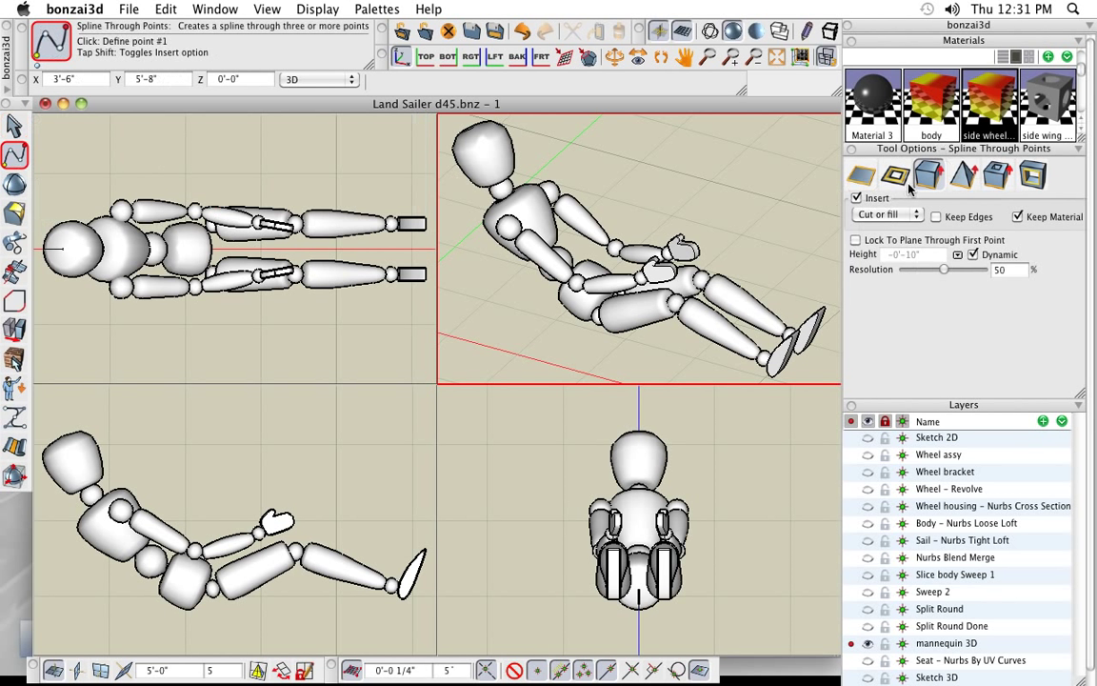
{"action": "left_click", "coordinate": [864, 181]}
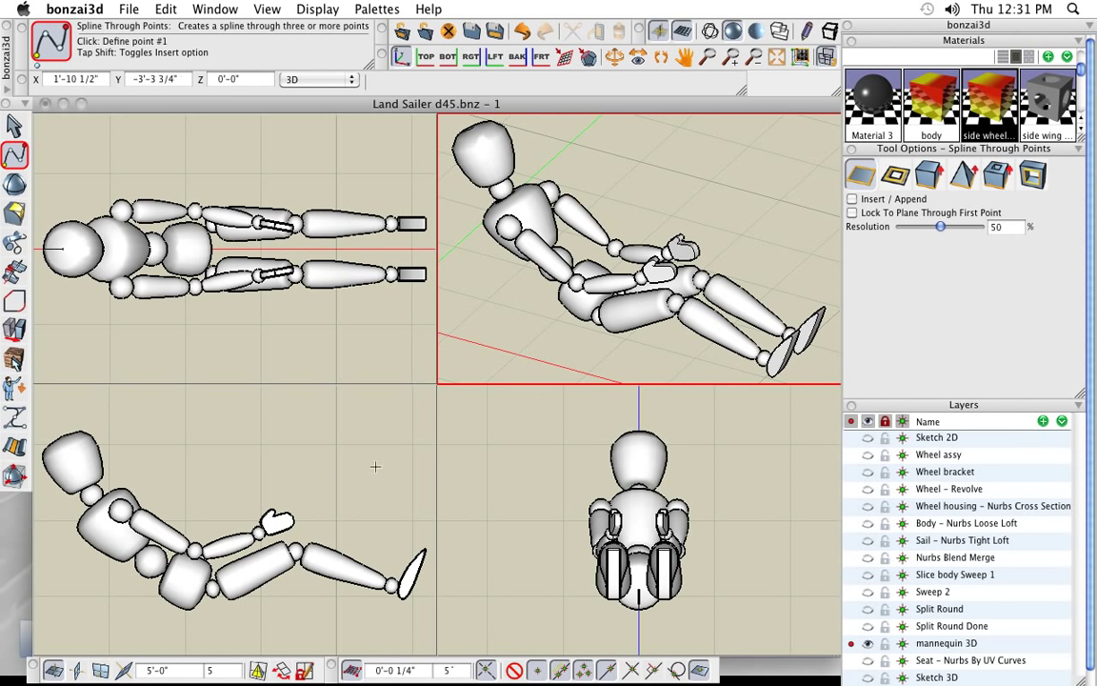
{"action": "left_click", "coordinate": [251, 473]}
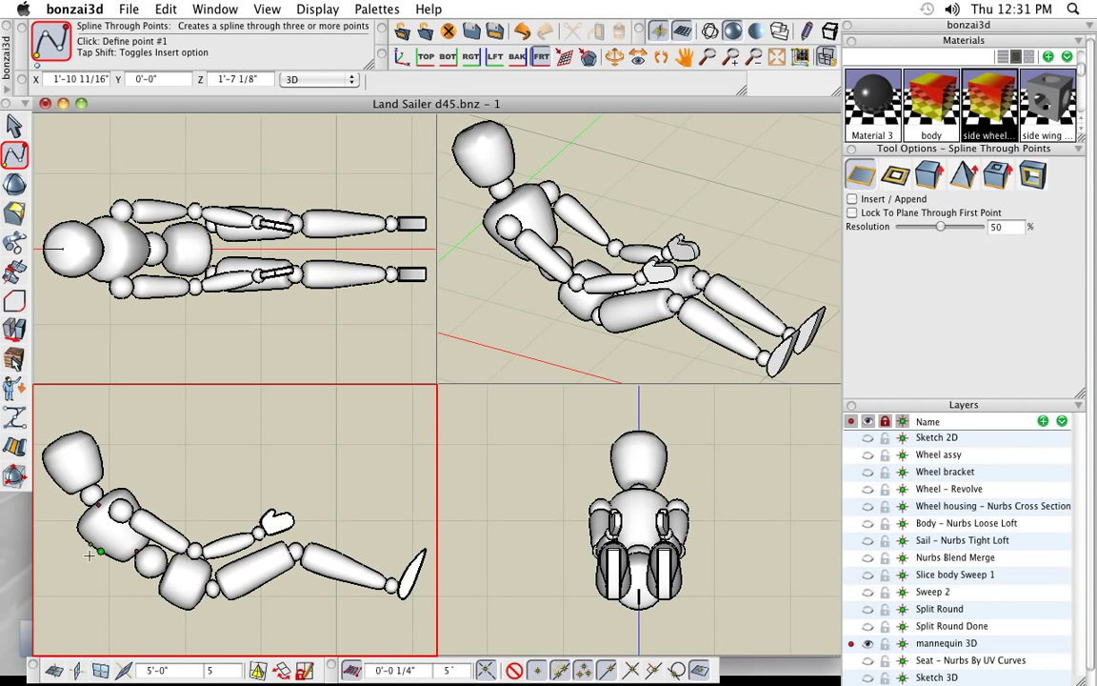
{"action": "left_click", "coordinate": [39, 473]}
{"action": "left_click", "coordinate": [71, 543]}
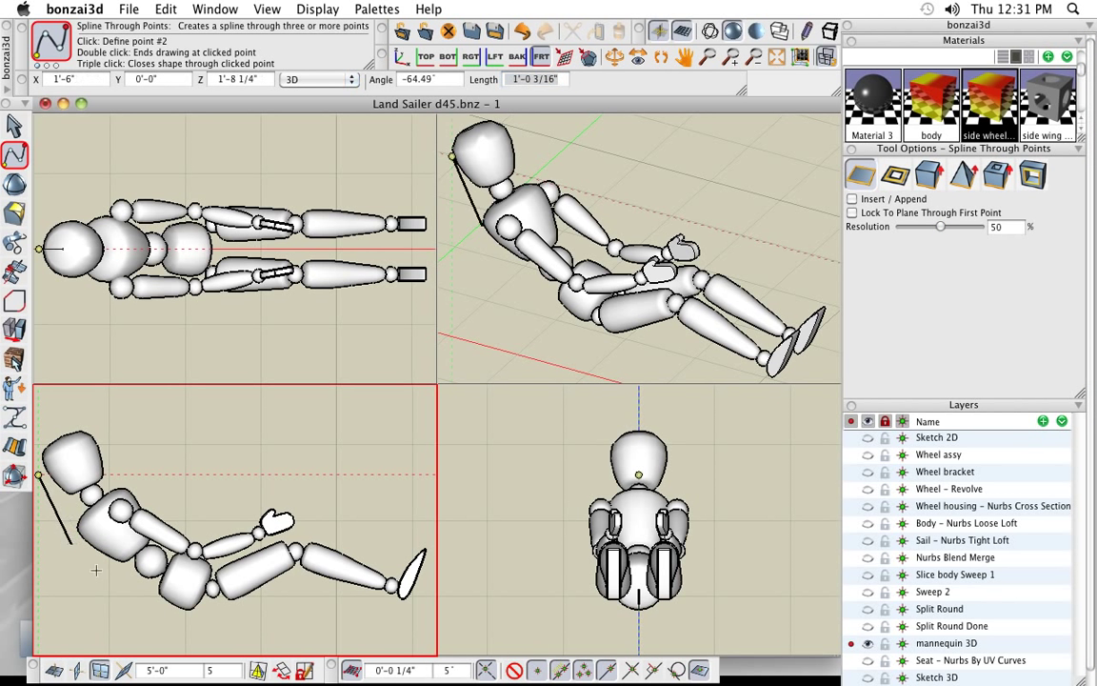
{"action": "left_click", "coordinate": [134, 602]}
{"action": "left_click", "coordinate": [194, 620]}
{"action": "left_click", "coordinate": [279, 593]}
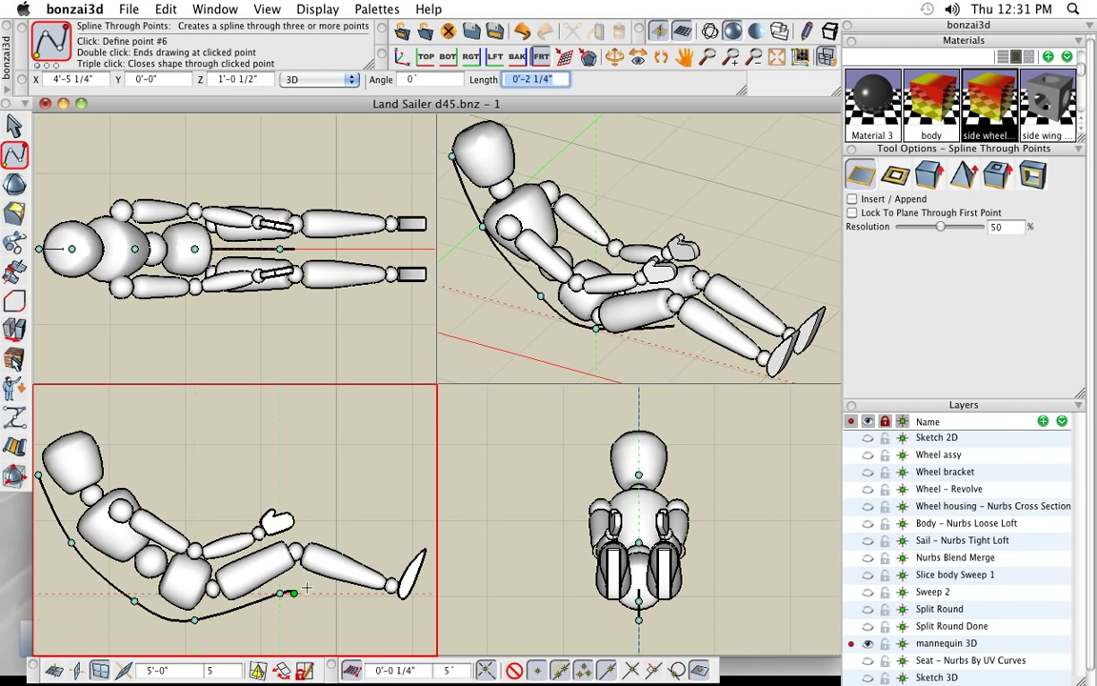
{"action": "left_click", "coordinate": [332, 593]}
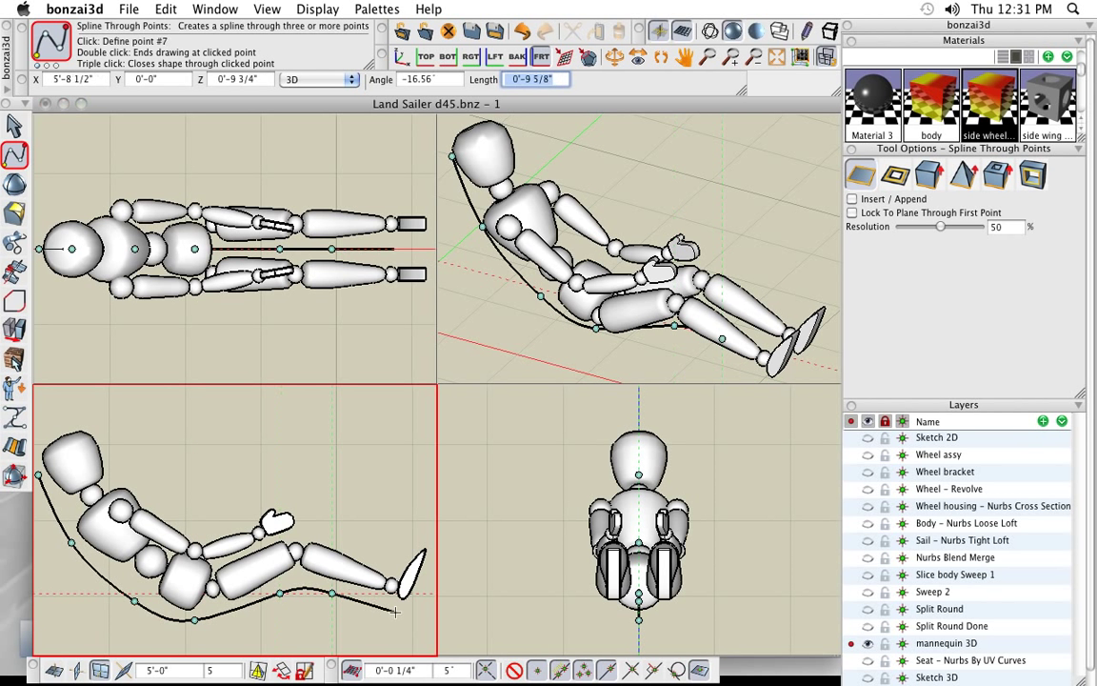
{"action": "double_click", "coordinate": [396, 612]}
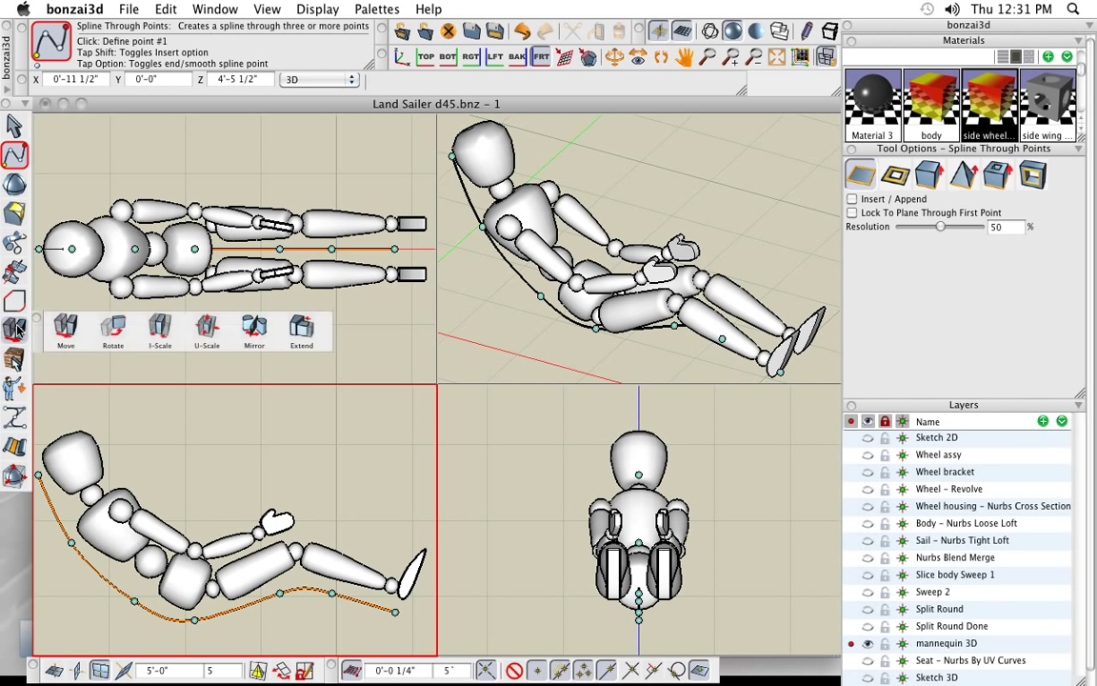
Step: Copy the seat spline sideways in the top view, from the centerline to about 9 1/2 inches beyond the mannequin's near arm side
{"action": "left_click", "coordinate": [14, 330]}
{"action": "left_click", "coordinate": [893, 172]}
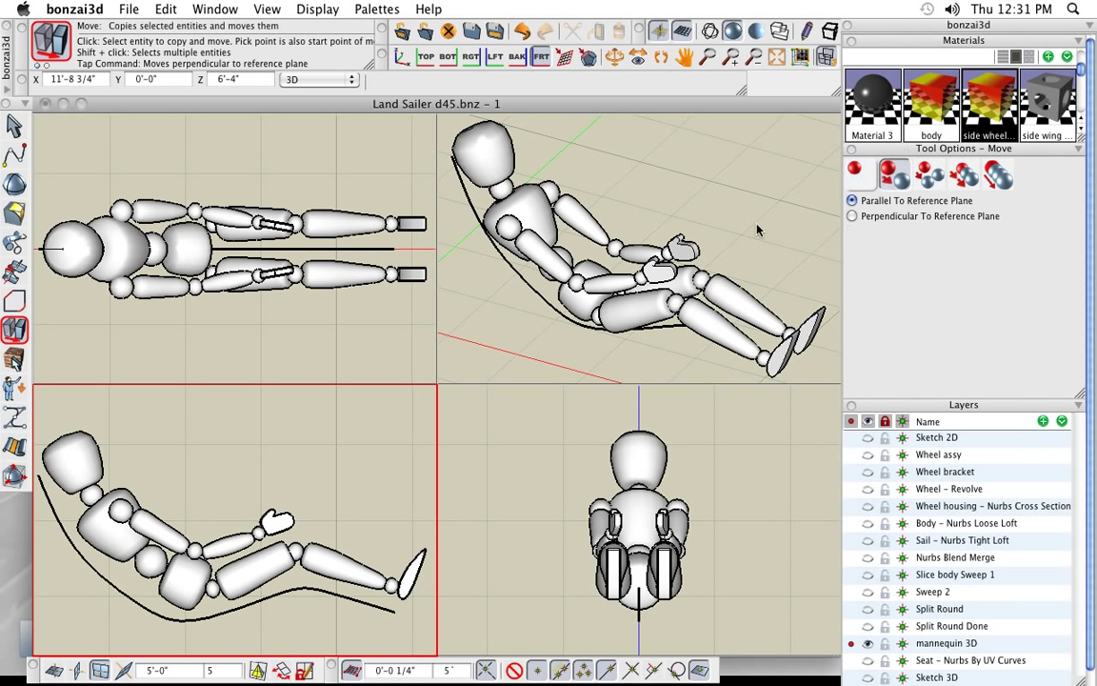
{"action": "left_click", "coordinate": [313, 249]}
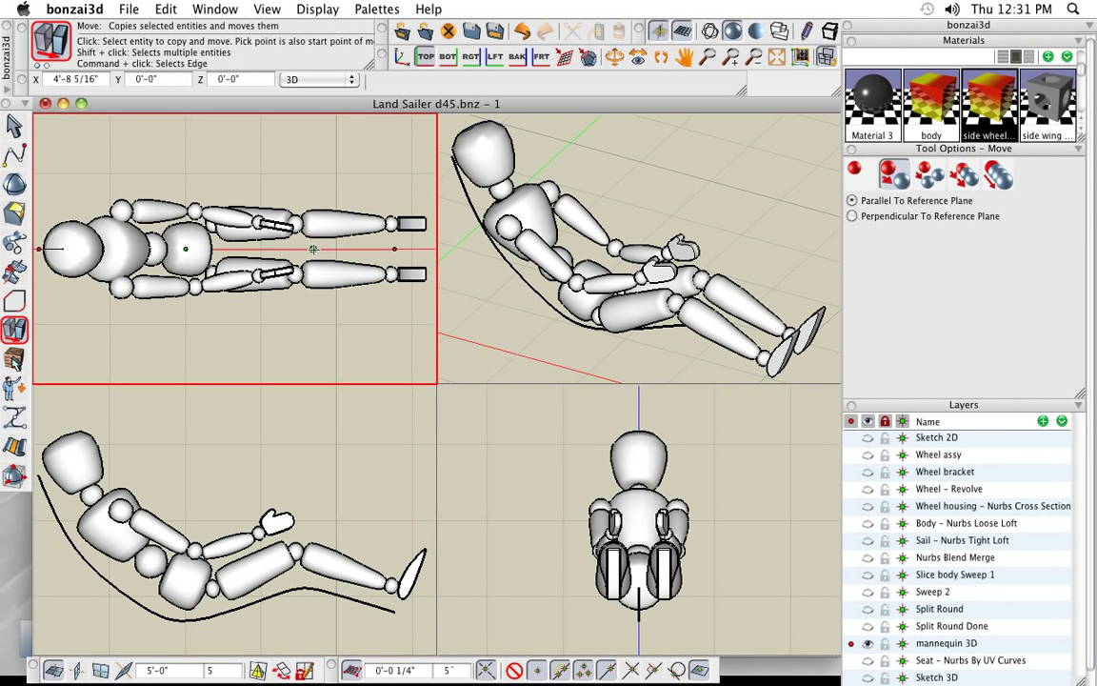
{"action": "left_click", "coordinate": [315, 249]}
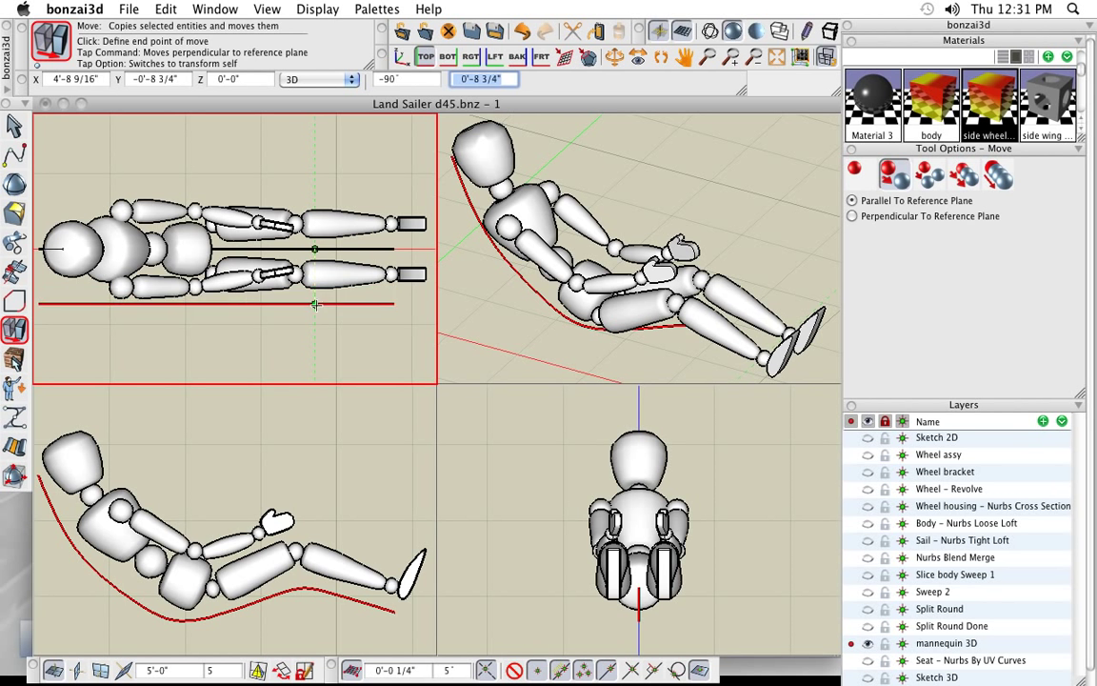
{"action": "left_click", "coordinate": [315, 308]}
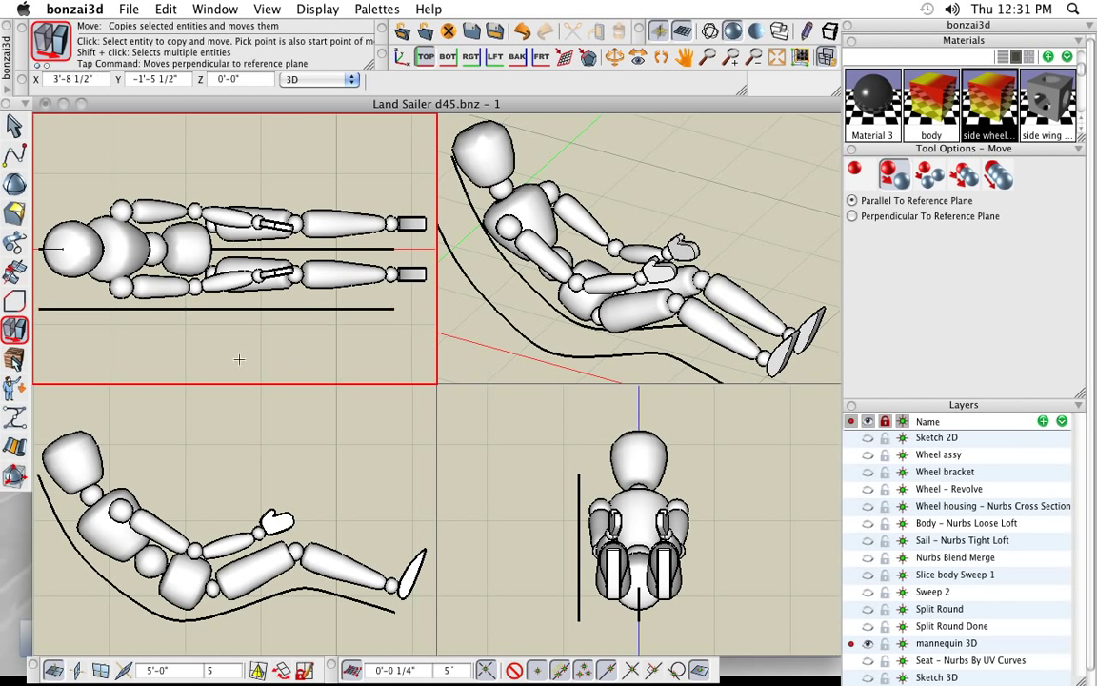
Step: Show the copied spline's controls and move its two head-end points inward toward the centerline in the top view
{"action": "left_click", "coordinate": [14, 124]}
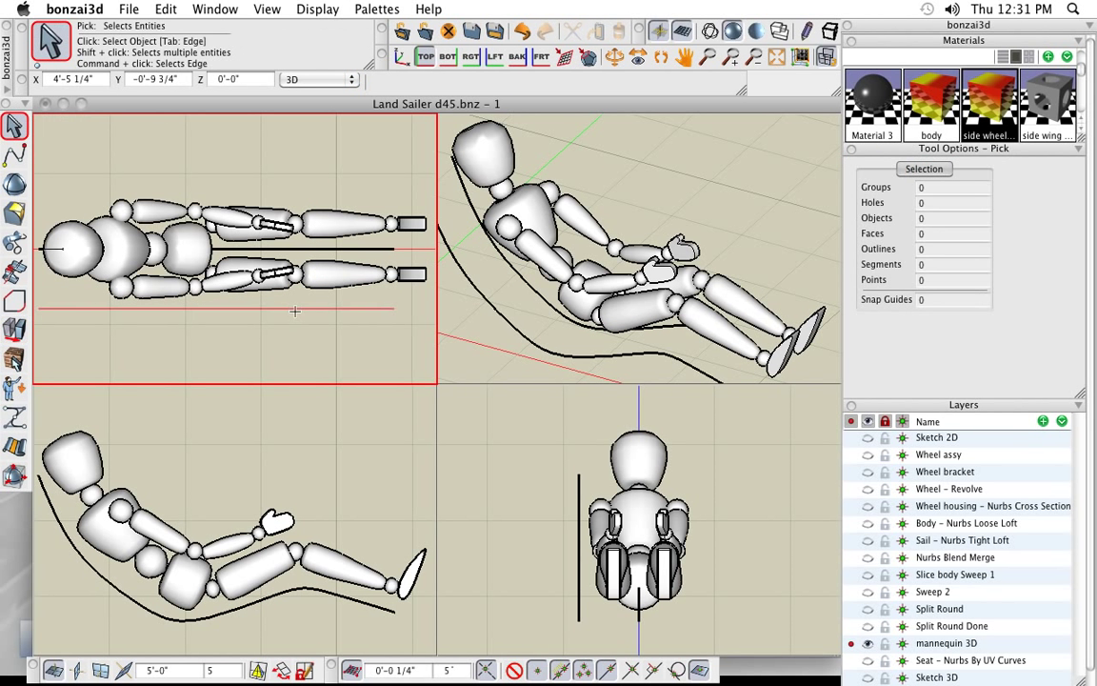
{"action": "right_click", "coordinate": [294, 309]}
{"action": "left_click", "coordinate": [278, 308]}
{"action": "right_click", "coordinate": [279, 308]}
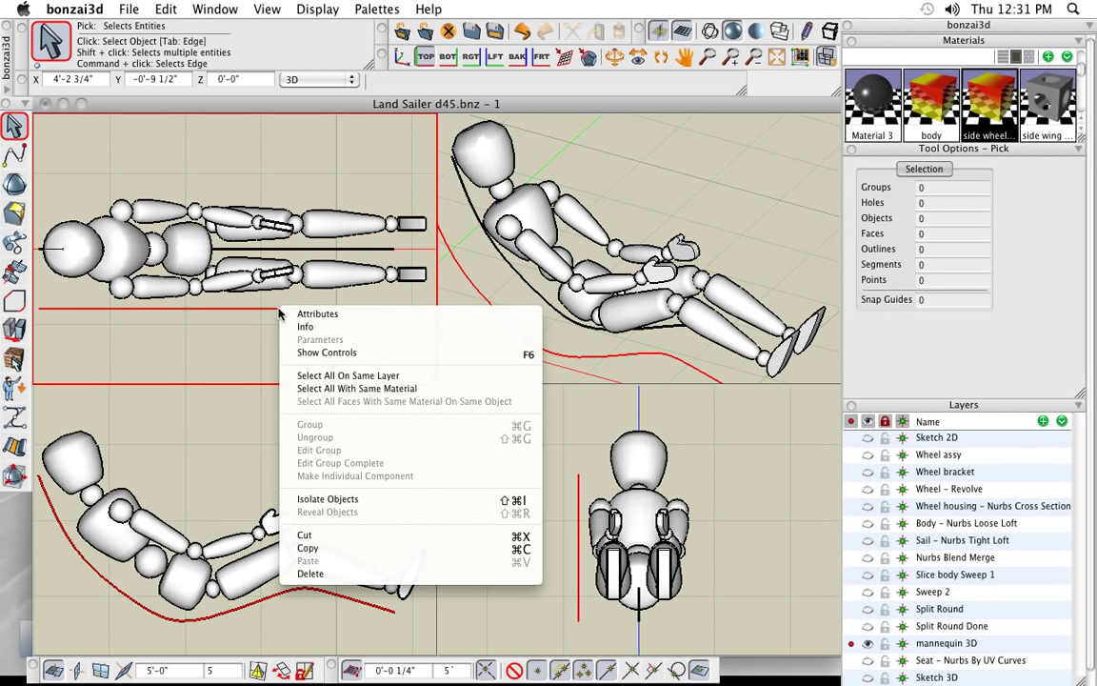
{"action": "left_click", "coordinate": [314, 353]}
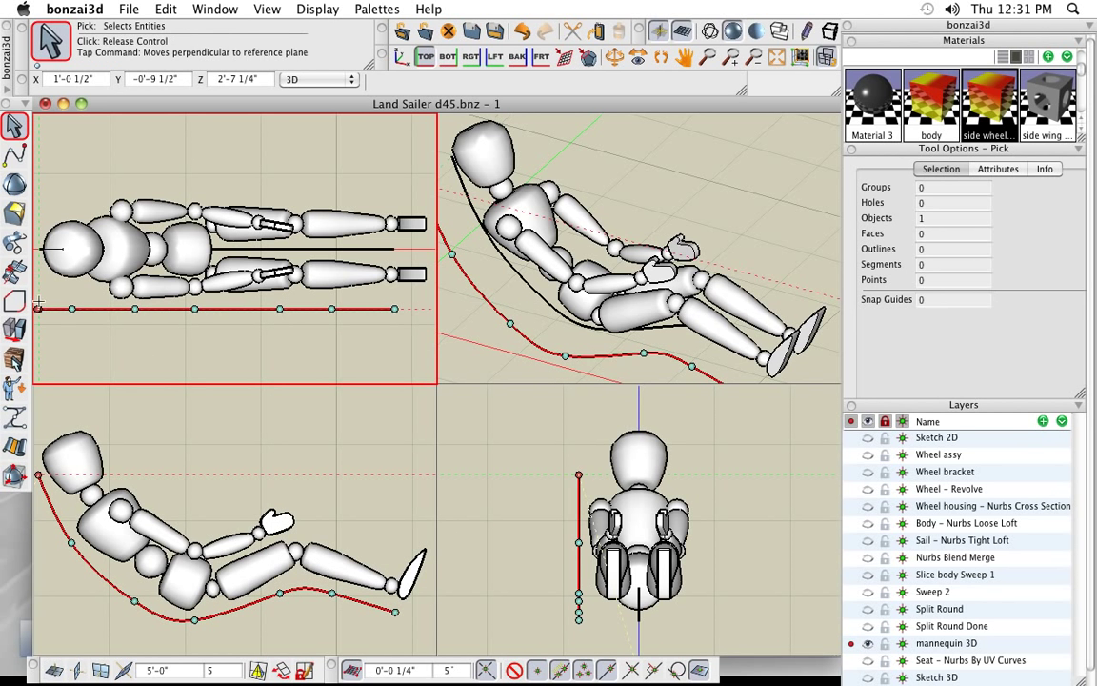
{"action": "left_click", "coordinate": [38, 266]}
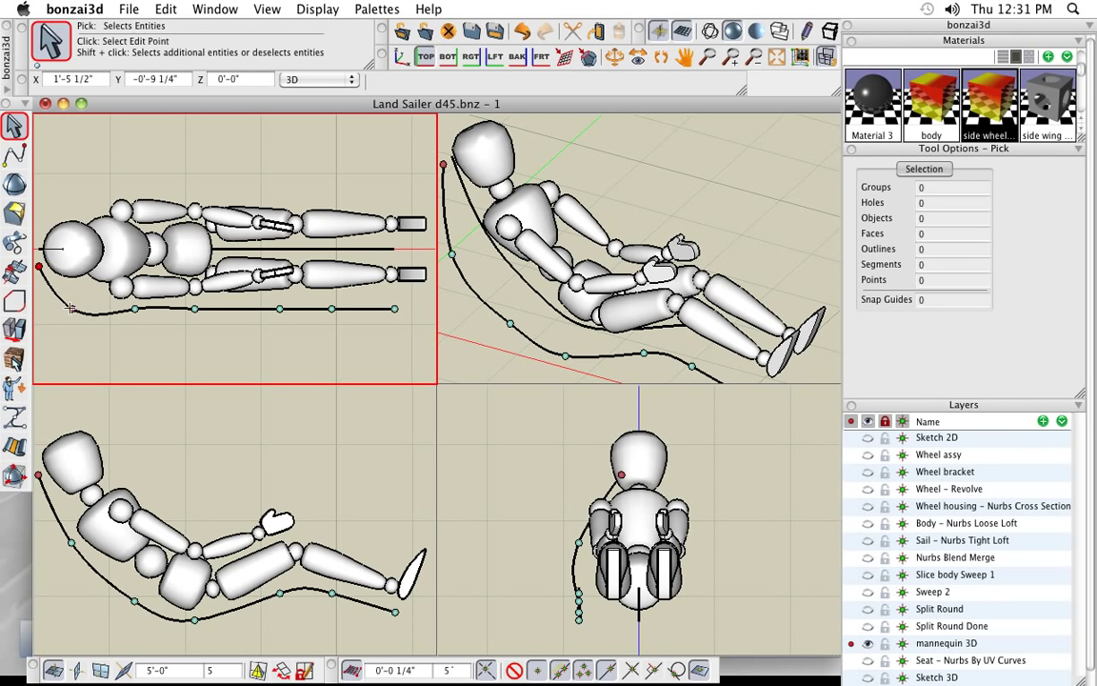
{"action": "left_click", "coordinate": [70, 308]}
{"action": "left_click", "coordinate": [71, 292]}
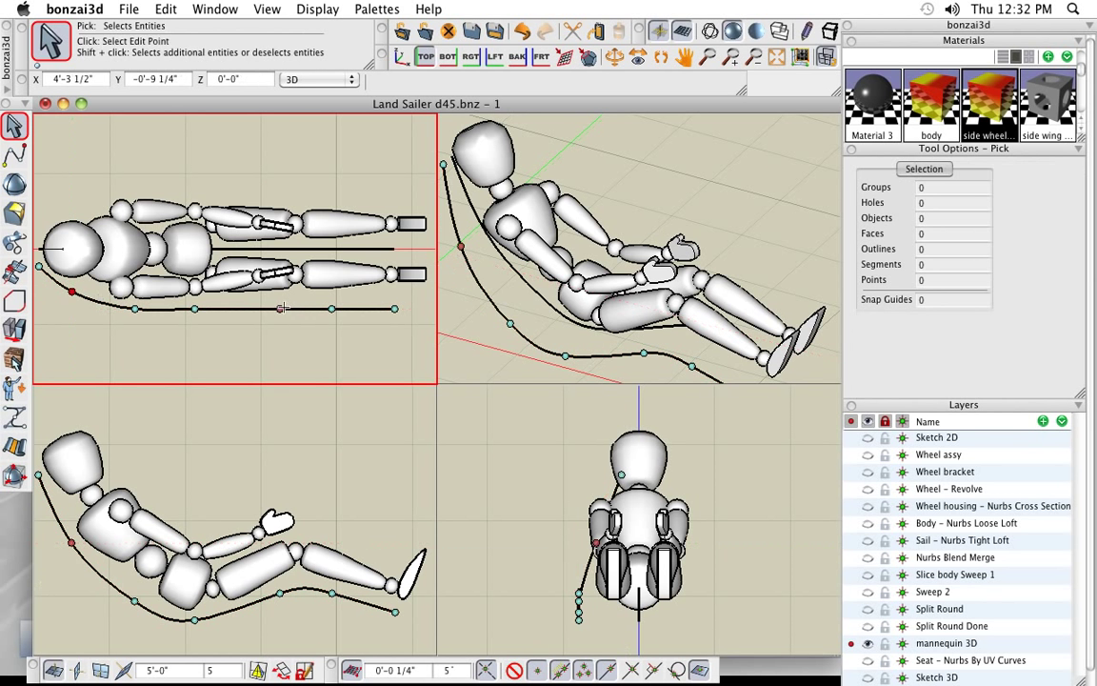
Step: Move the three foot-end points of the copied seat spline slightly inward toward the centerline in the top view
{"action": "left_click", "coordinate": [281, 308]}
{"action": "left_click", "coordinate": [279, 297]}
{"action": "left_click", "coordinate": [331, 308]}
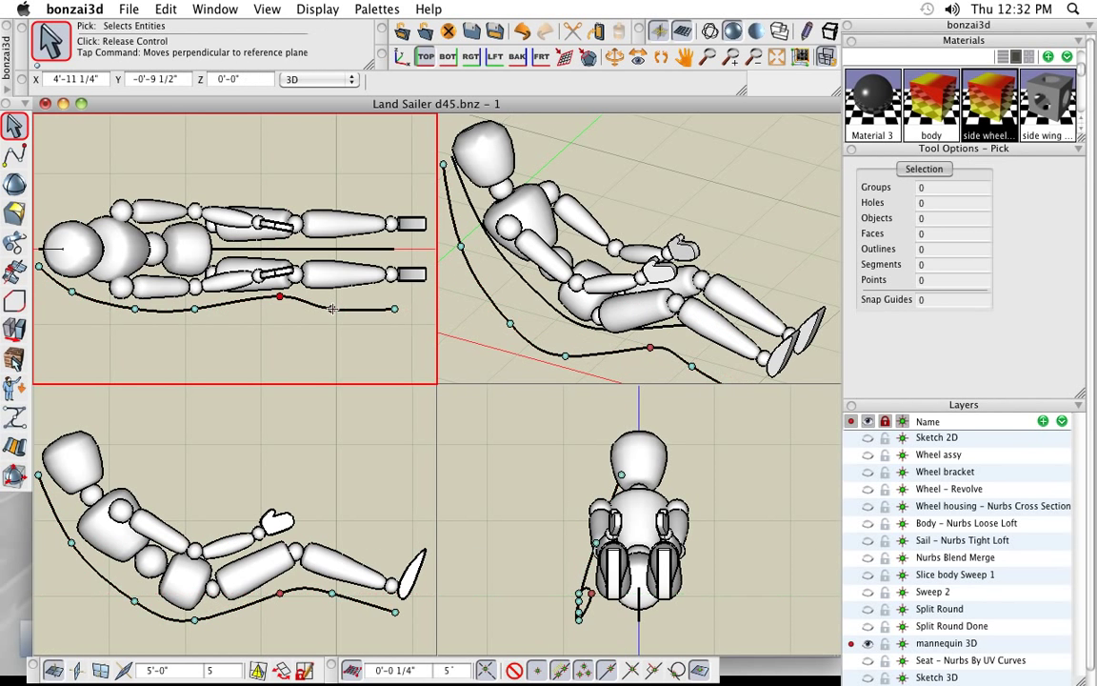
{"action": "left_click", "coordinate": [332, 297]}
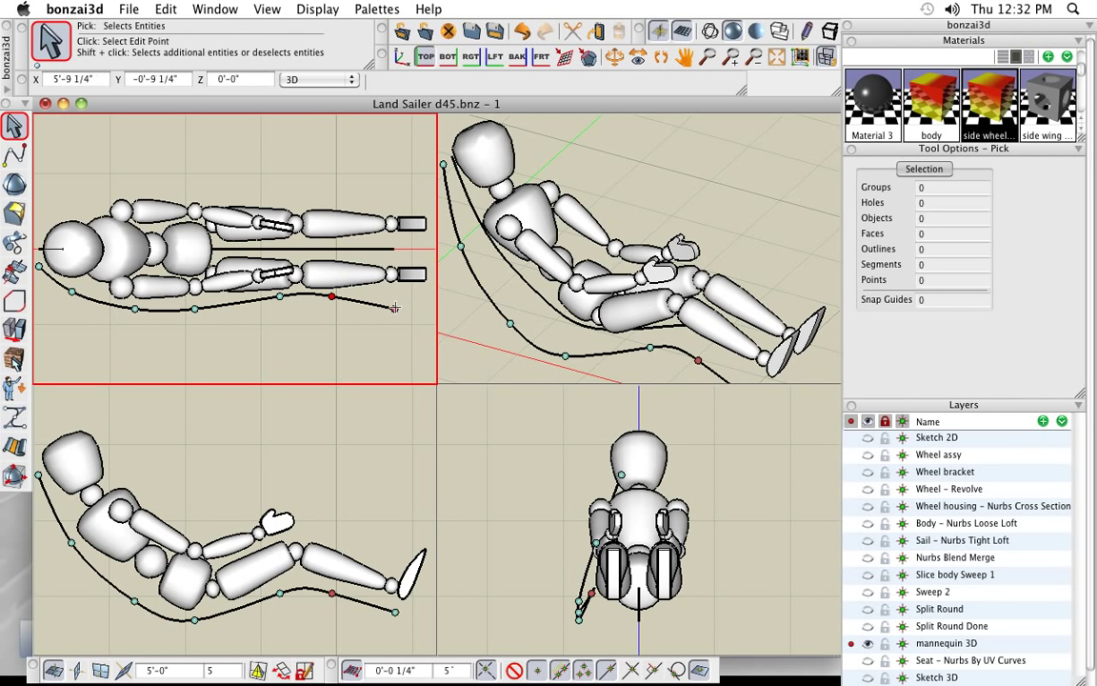
{"action": "left_click", "coordinate": [394, 306]}
{"action": "left_click", "coordinate": [395, 296]}
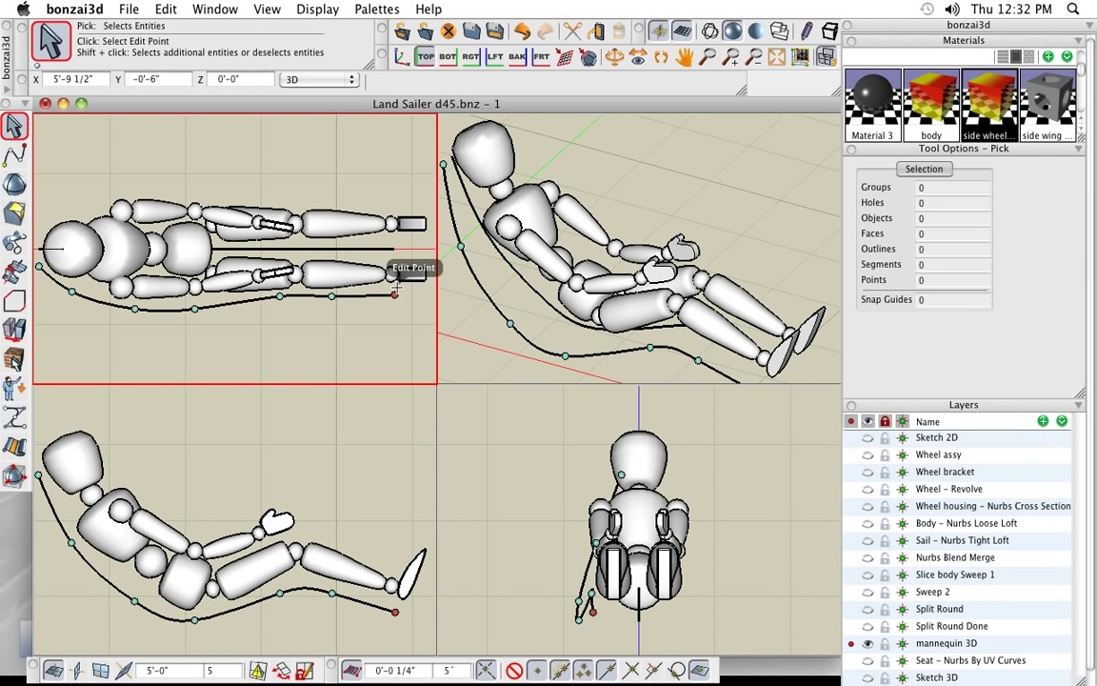
Step: Move the two points of the copied spline beneath the torso and hips inward toward the centerline in the right view
{"action": "left_click", "coordinate": [406, 458]}
{"action": "left_click", "coordinate": [509, 487]}
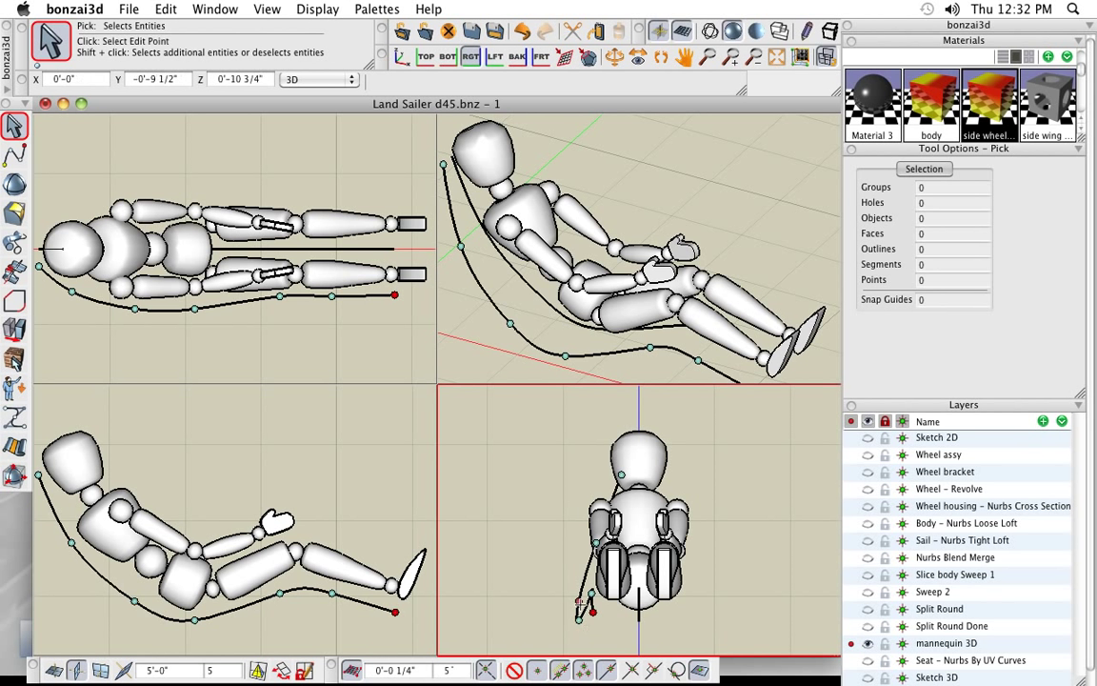
{"action": "left_click", "coordinate": [581, 608]}
{"action": "left_click", "coordinate": [584, 602]}
{"action": "left_click", "coordinate": [579, 619]}
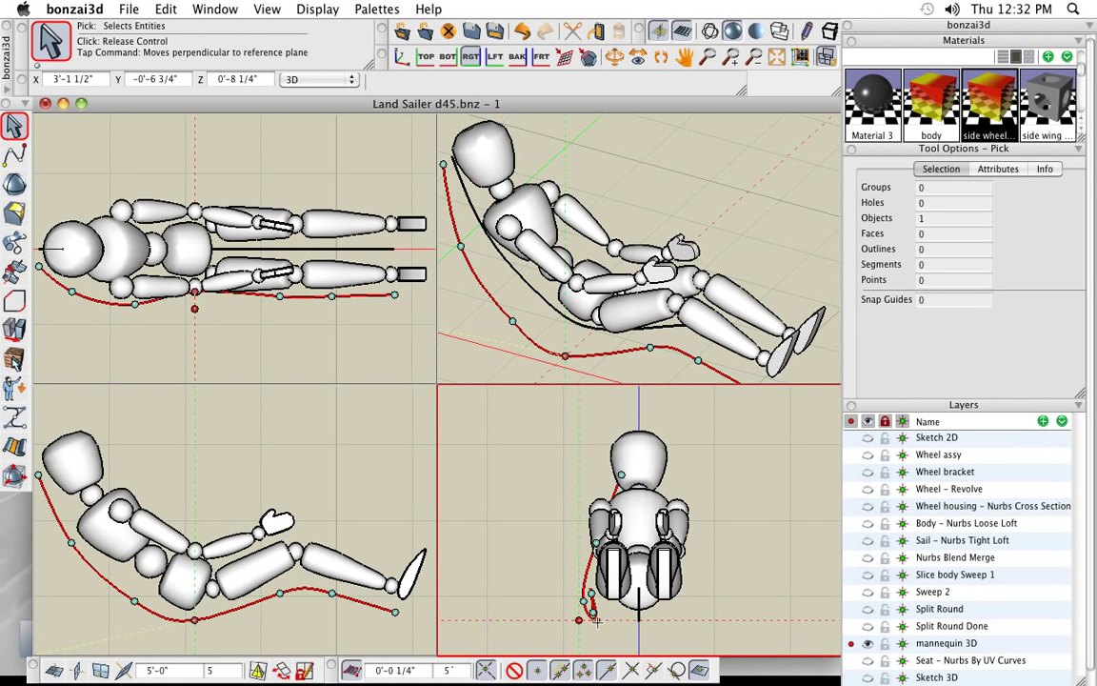
{"action": "left_click", "coordinate": [598, 619]}
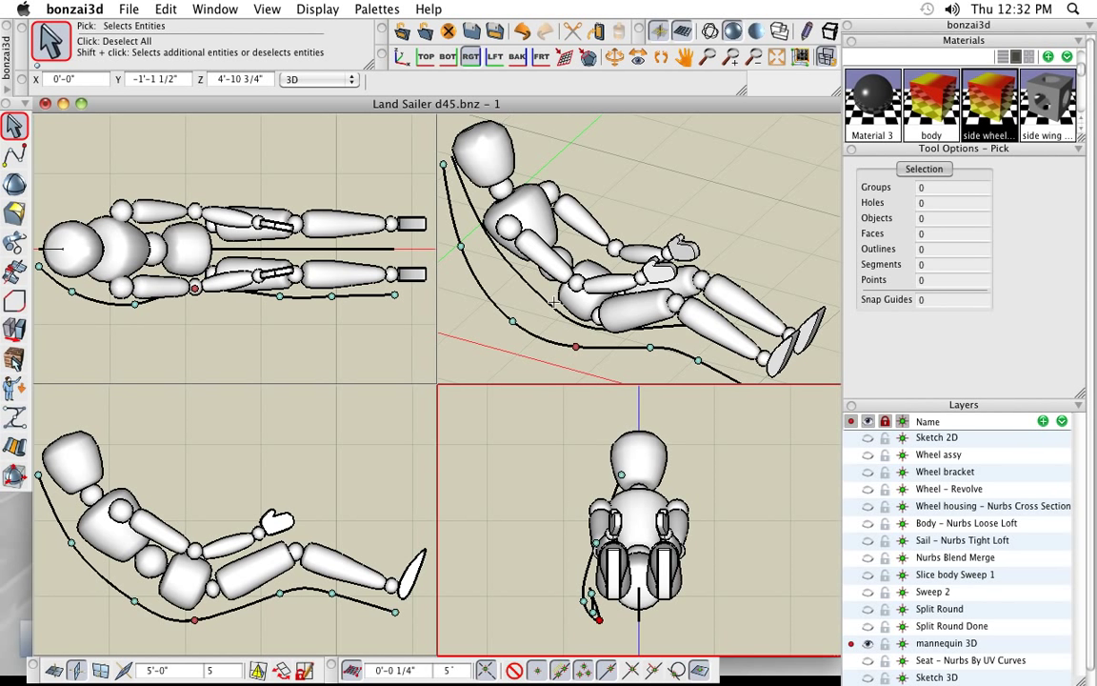
Step: Make Seat - Nurbs By UV Curves the active layer and orbit the 3D view to frame its complete seat curve grid
{"action": "left_click", "coordinate": [853, 662]}
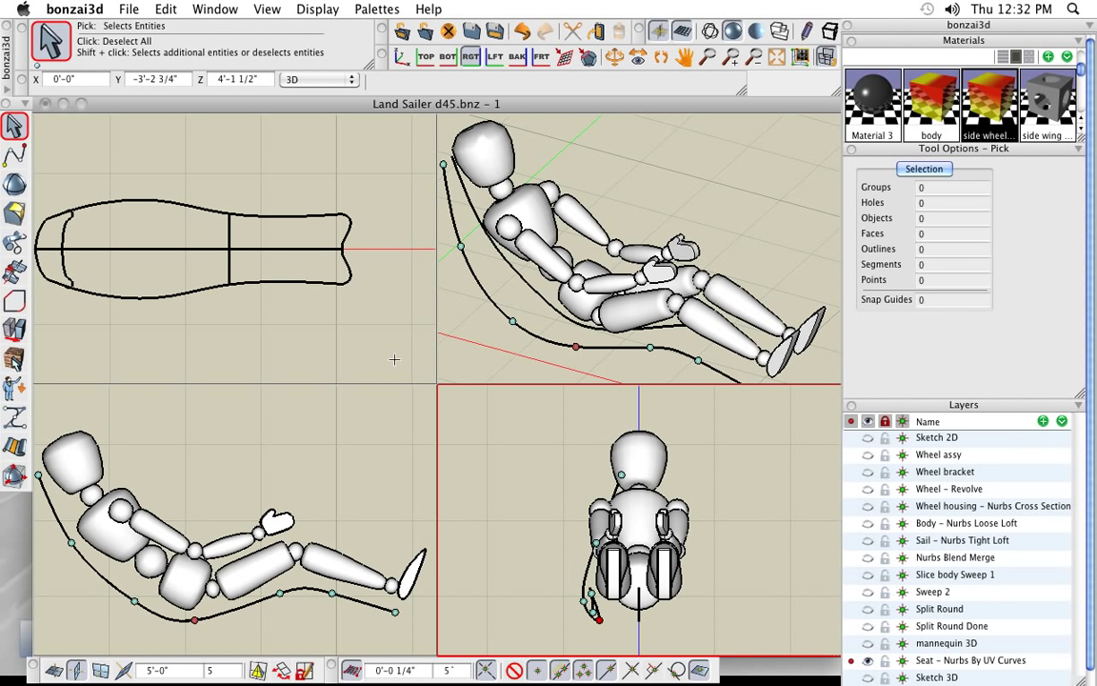
{"action": "left_click", "coordinate": [750, 199]}
{"action": "middle_click_drag", "start_coordinate": [694, 321], "coordinate": [659, 314]}
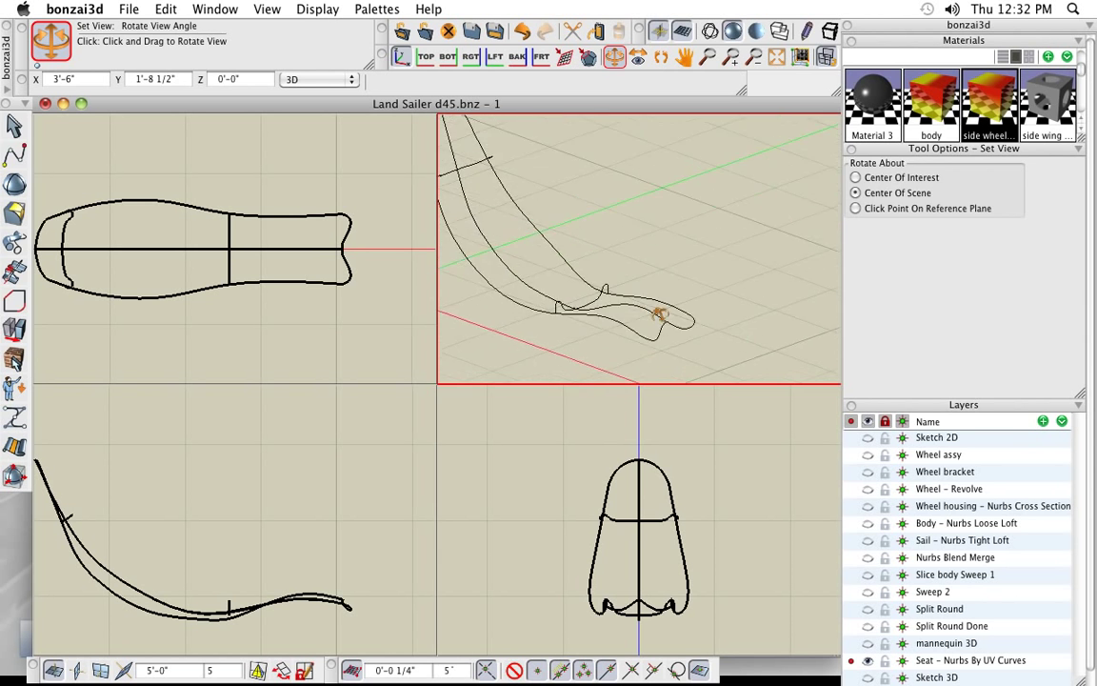
{"action": "middle_click_drag", "start_coordinate": [537, 276], "coordinate": [592, 270]}
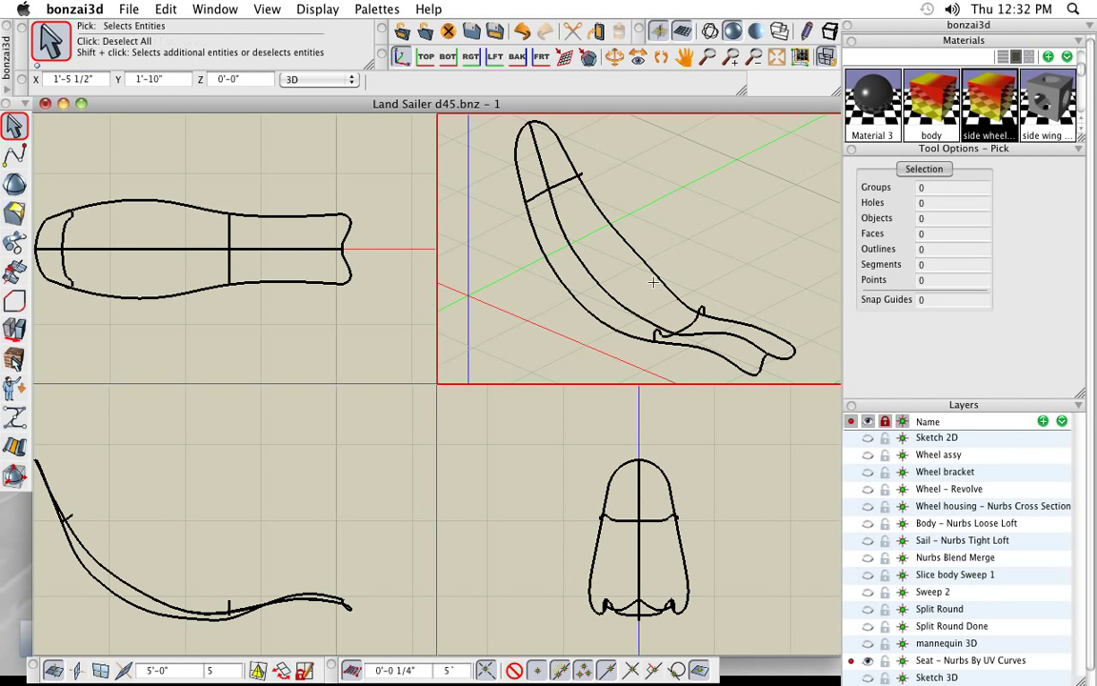
Step: Create a Nurbz by U/V Curves surface from all seven seat curves at 50% resolution with Material 1
{"action": "key", "text": "super+a"}
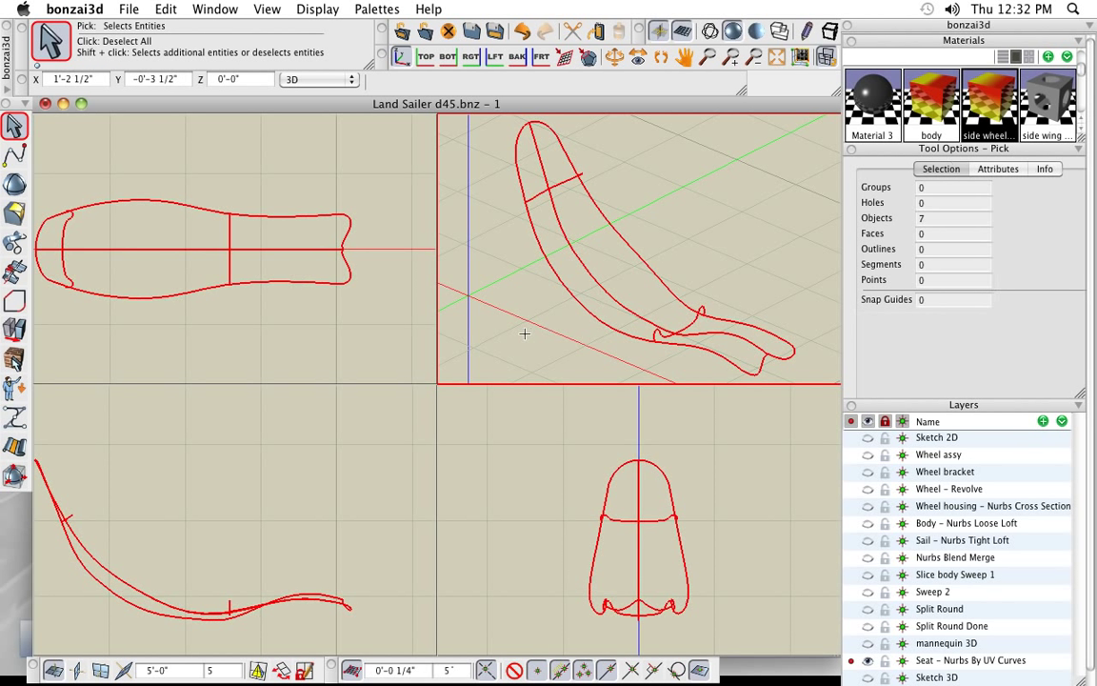
{"action": "mouse_move", "coordinate": [17, 449]}
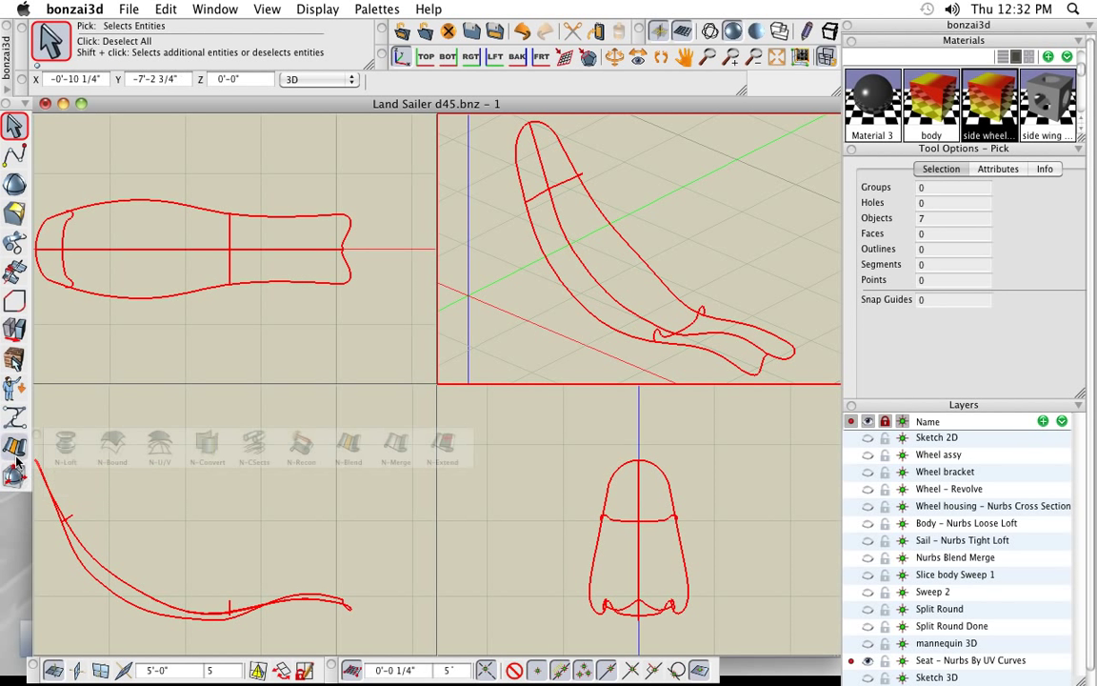
{"action": "left_click", "coordinate": [160, 448]}
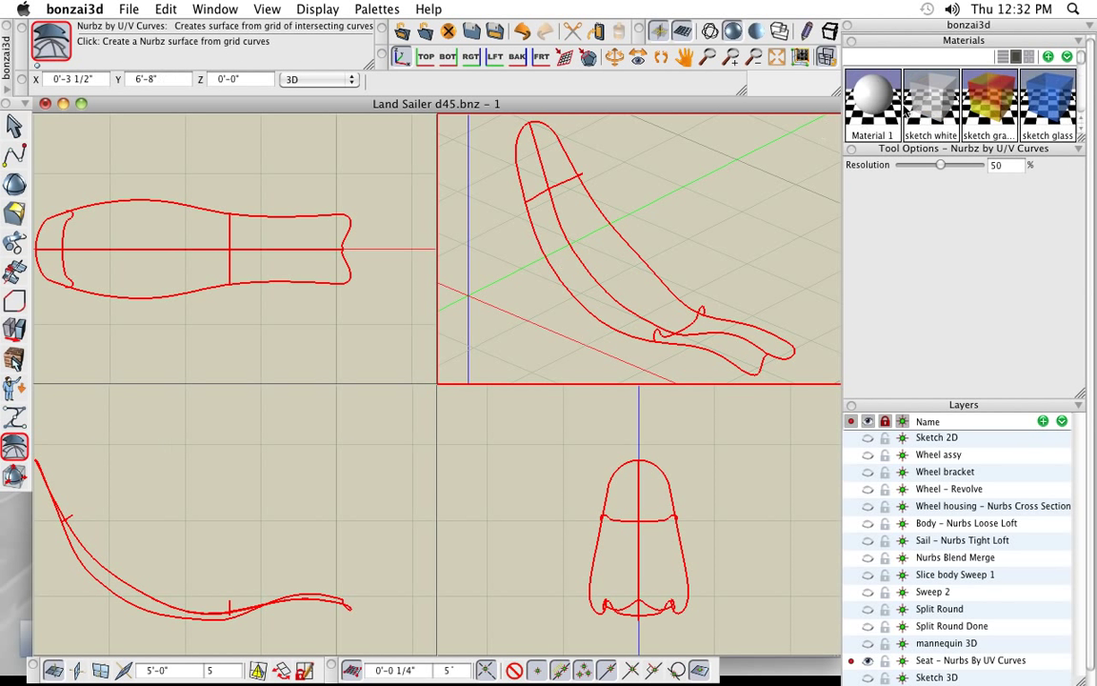
{"action": "left_click", "coordinate": [682, 248]}
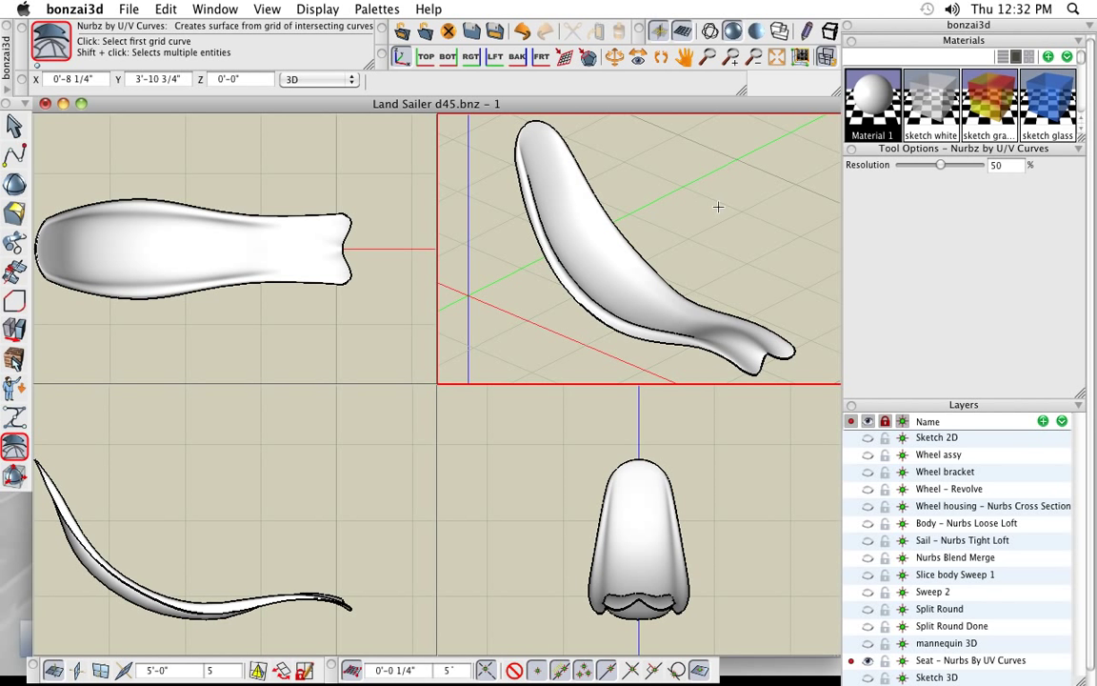
Step: Show the mannequin 3D layer together with the seat surface and enlarge the 3D view to fill the window
{"action": "left_click", "coordinate": [867, 646]}
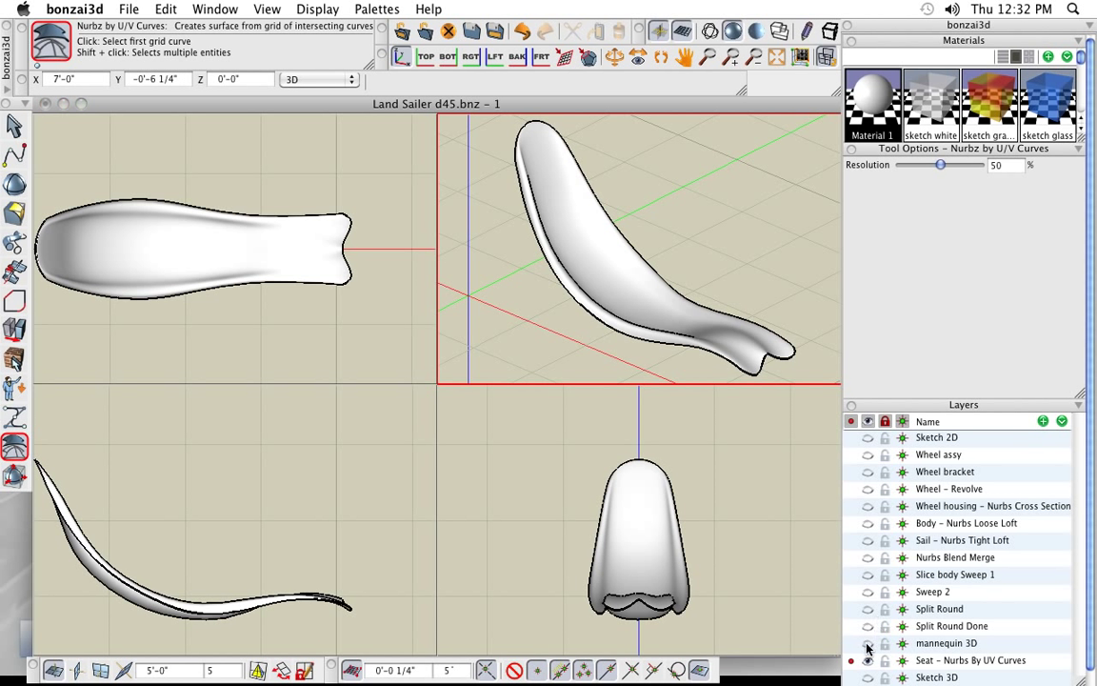
{"action": "left_click", "coordinate": [868, 644]}
{"action": "scroll", "coordinate": [526, 314], "scroll_direction": "down", "scroll_amount": 2}
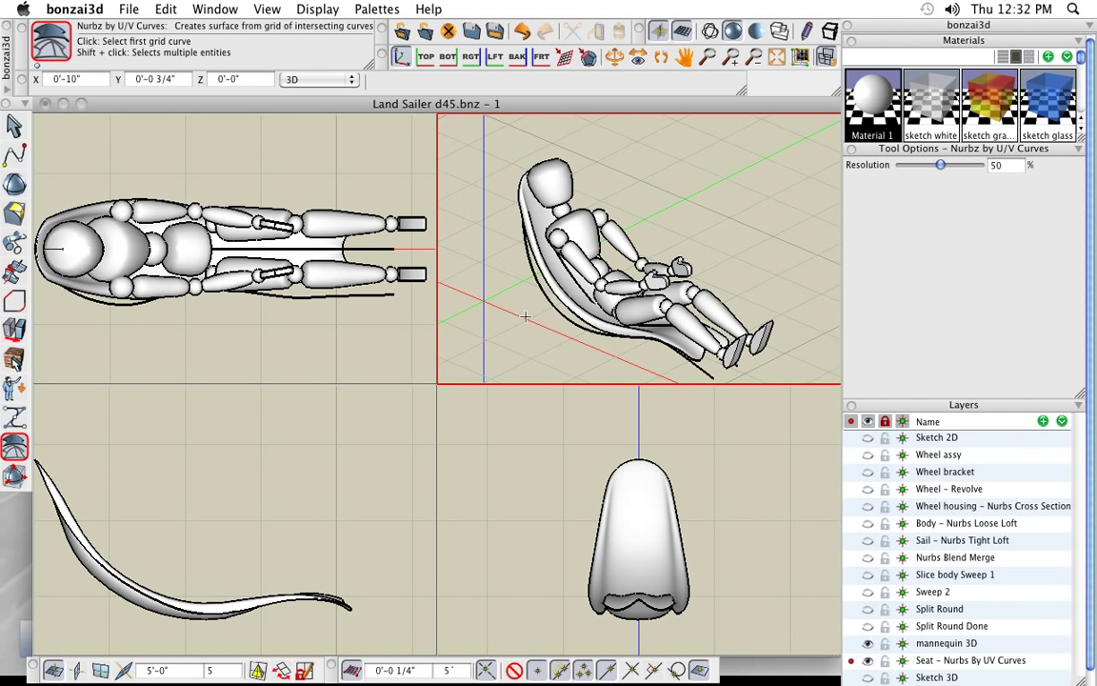
{"action": "left_click", "coordinate": [824, 59]}
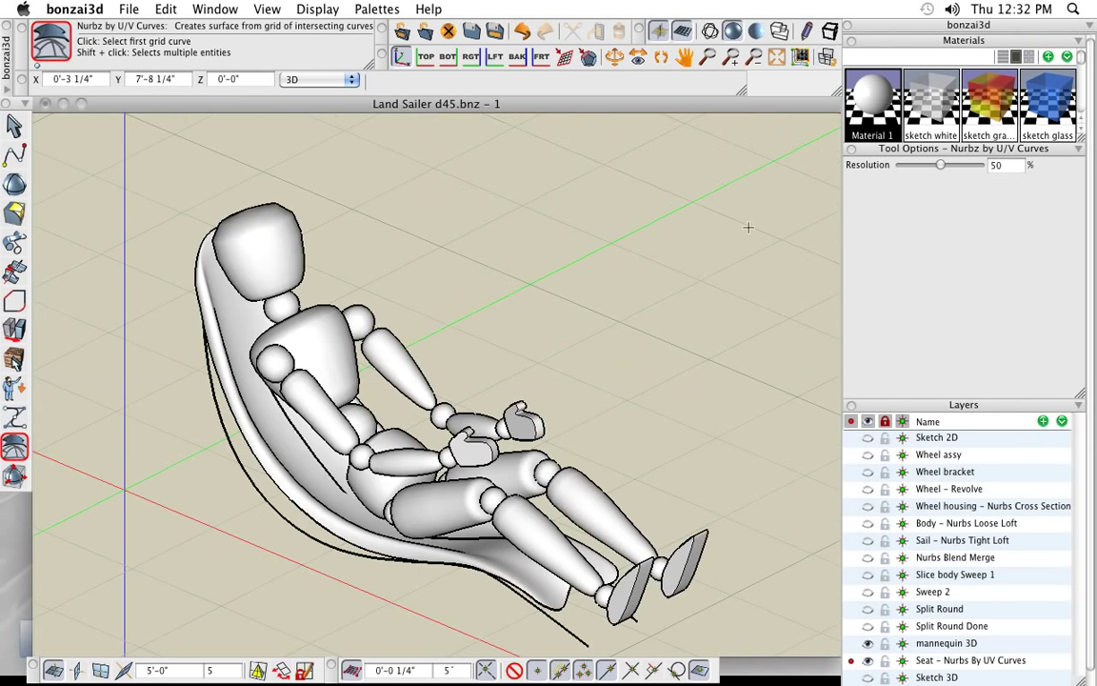
{"action": "scroll", "coordinate": [522, 339], "scroll_direction": "down", "scroll_amount": 2}
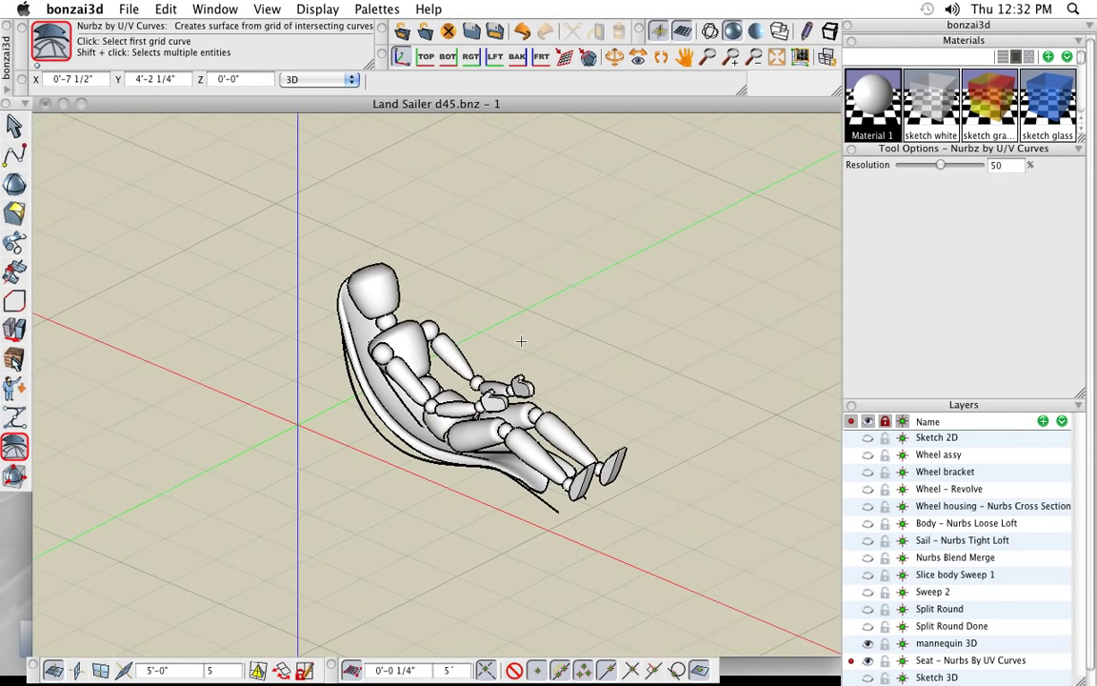
Step: Show the Sketch 3D layer and examine the seat and mannequin inside the land sailer in wireframe and shaded display
{"action": "left_click", "coordinate": [867, 680]}
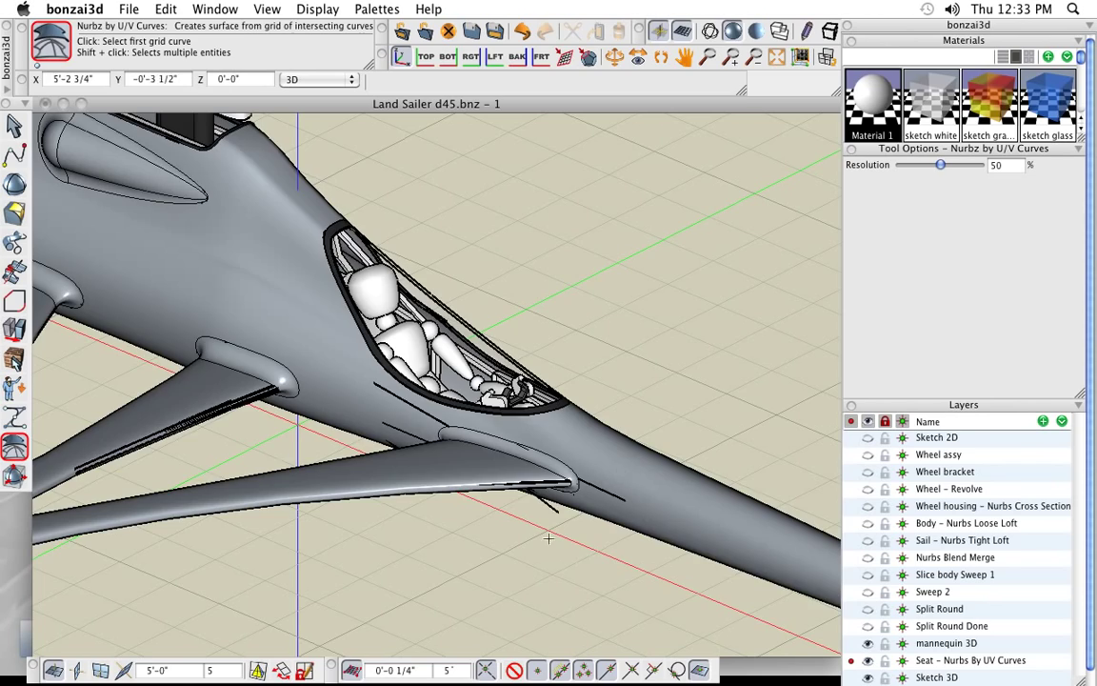
{"action": "key", "text": "super+w"}
{"action": "middle_click_drag", "start_coordinate": [466, 625], "coordinate": [551, 565]}
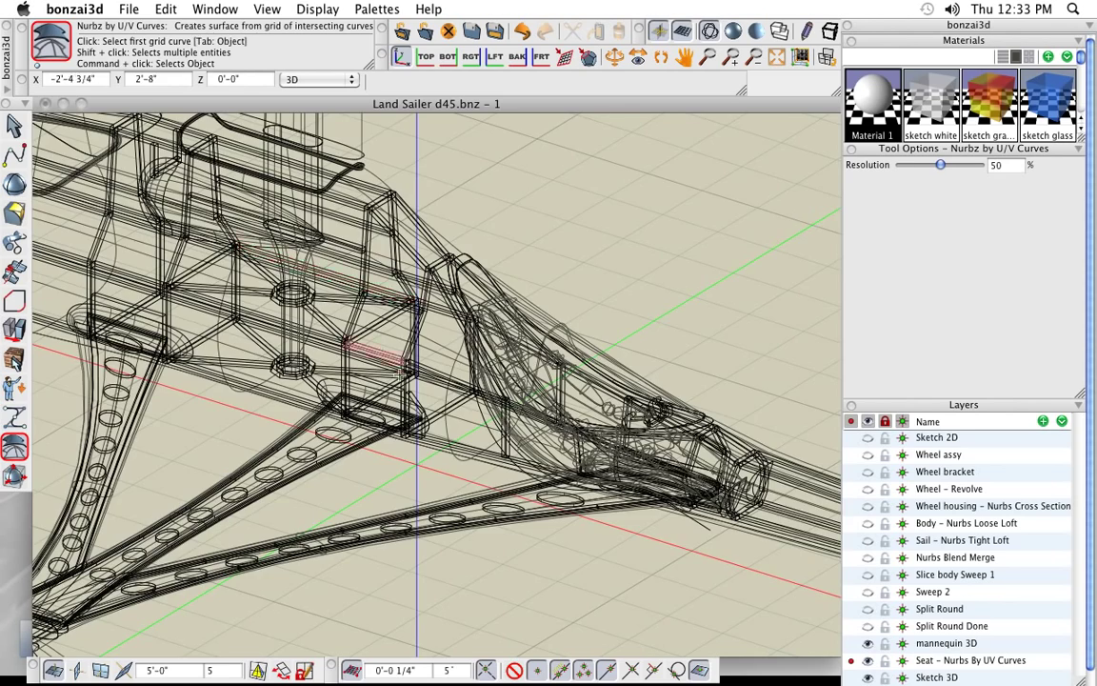
{"action": "scroll", "coordinate": [400, 374], "scroll_direction": "down", "scroll_amount": 5}
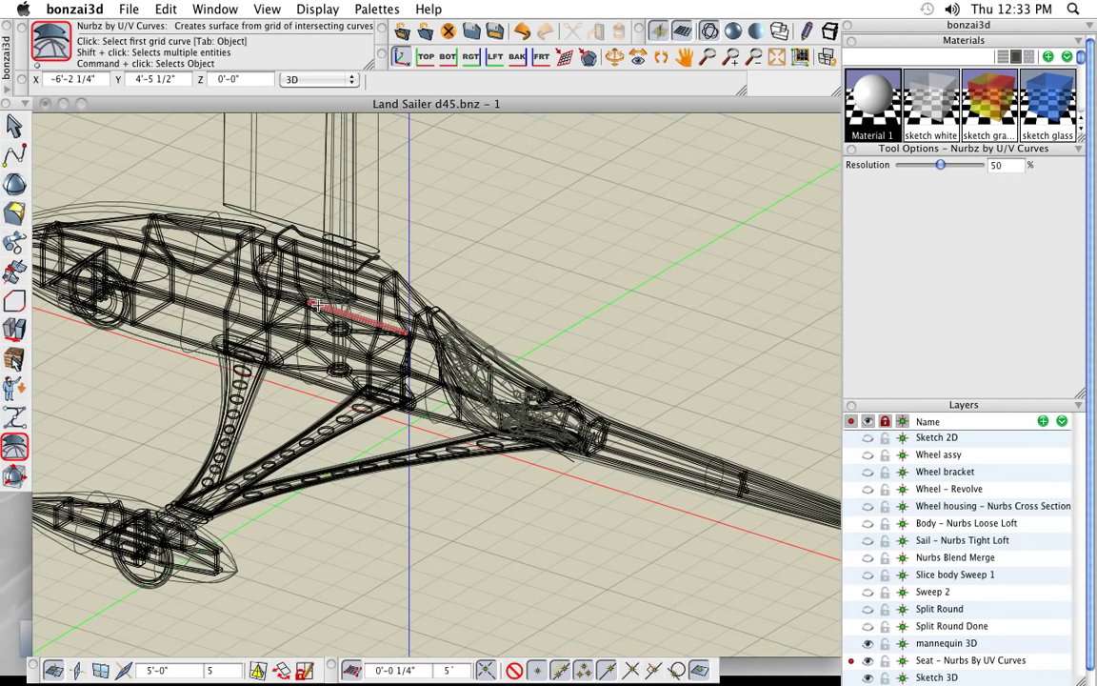
{"action": "scroll", "coordinate": [467, 521], "scroll_direction": "down", "scroll_amount": 2}
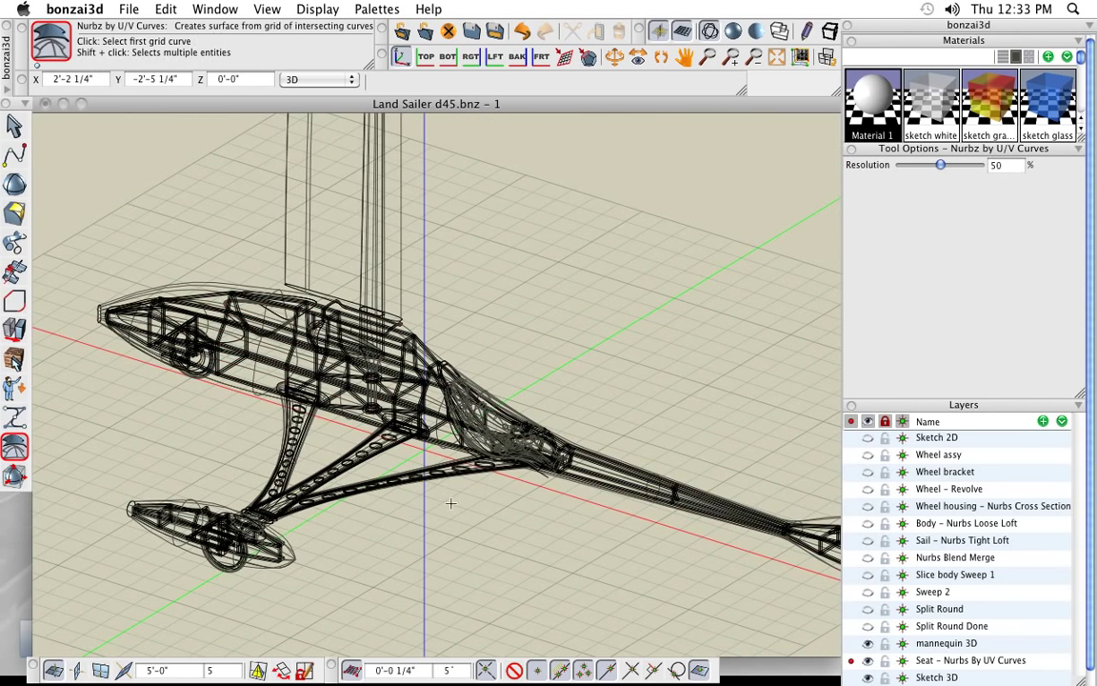
{"action": "middle_click_drag", "start_coordinate": [450, 503], "coordinate": [403, 502]}
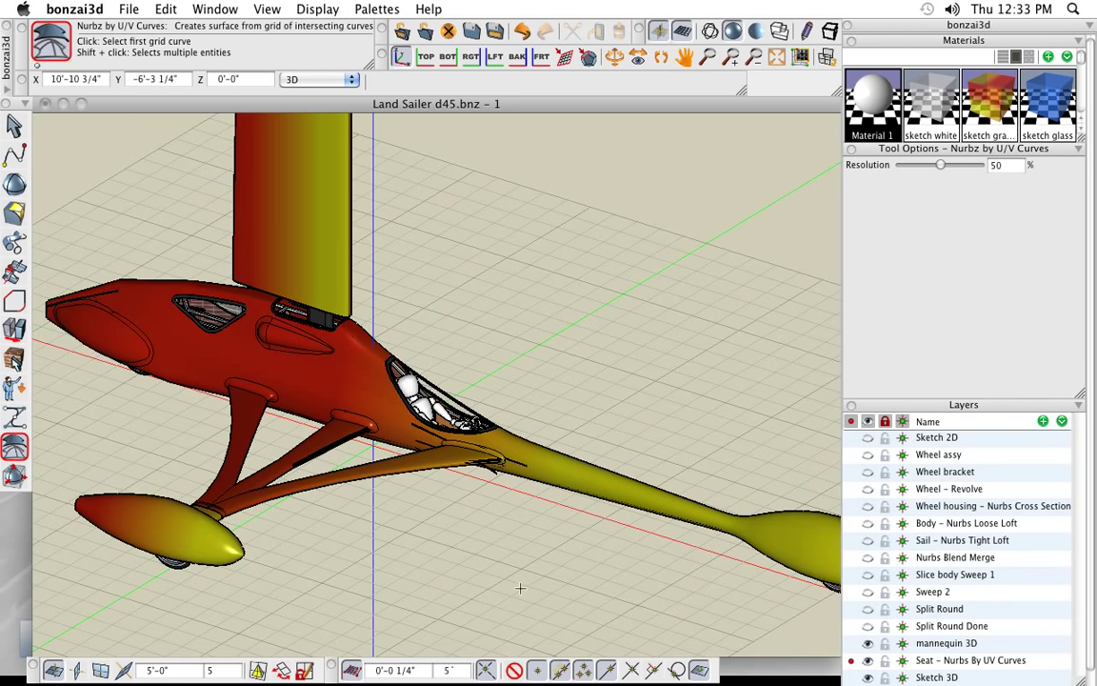
{"action": "scroll", "coordinate": [475, 537], "scroll_direction": "down", "scroll_amount": 3}
{"action": "middle_click_drag", "start_coordinate": [486, 545], "coordinate": [507, 532], "text": "shift"}
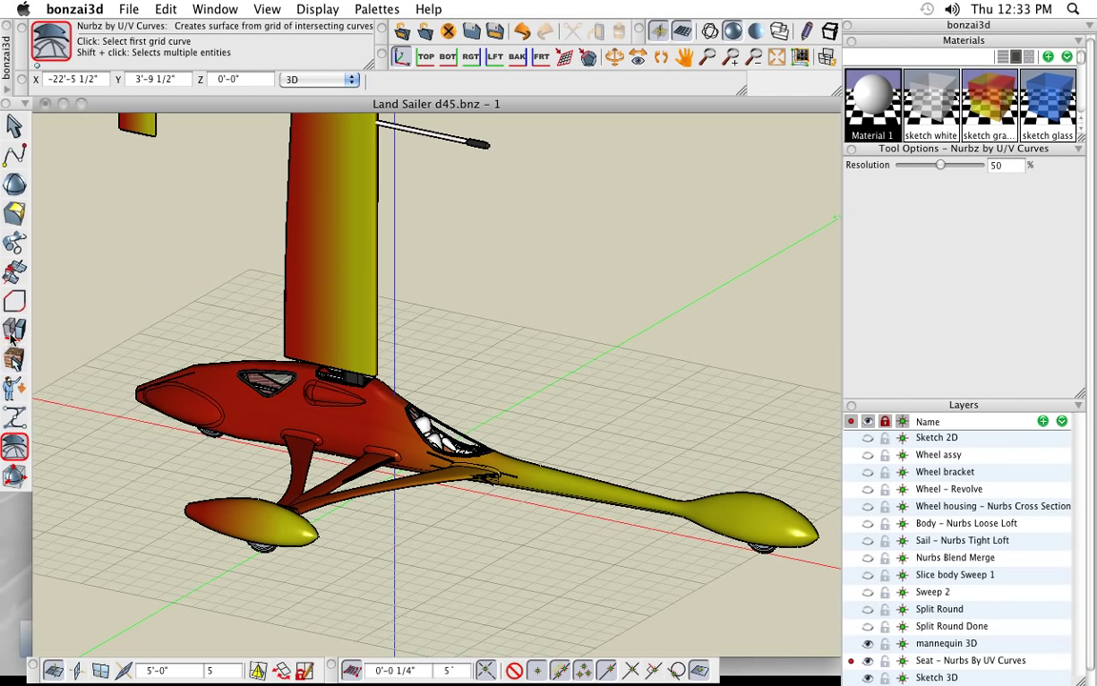
Step: Switch to the GoToMeeting v4.5 application
{"action": "mouse_move", "coordinate": [11, 345]}
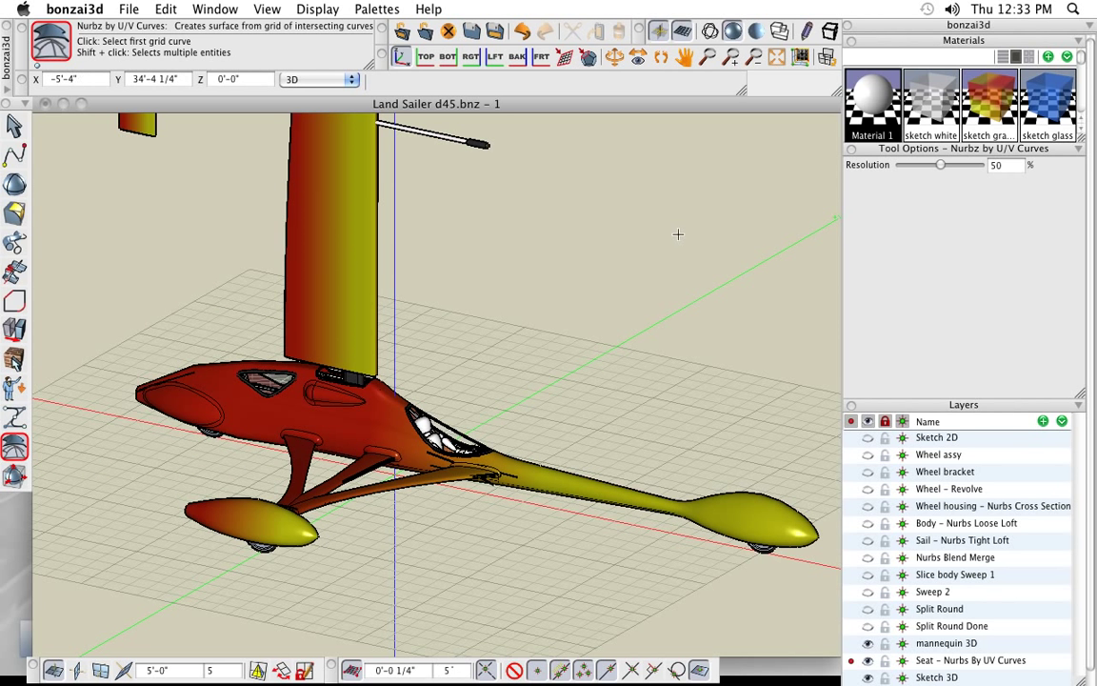
{"action": "key", "text": "super+Tab"}
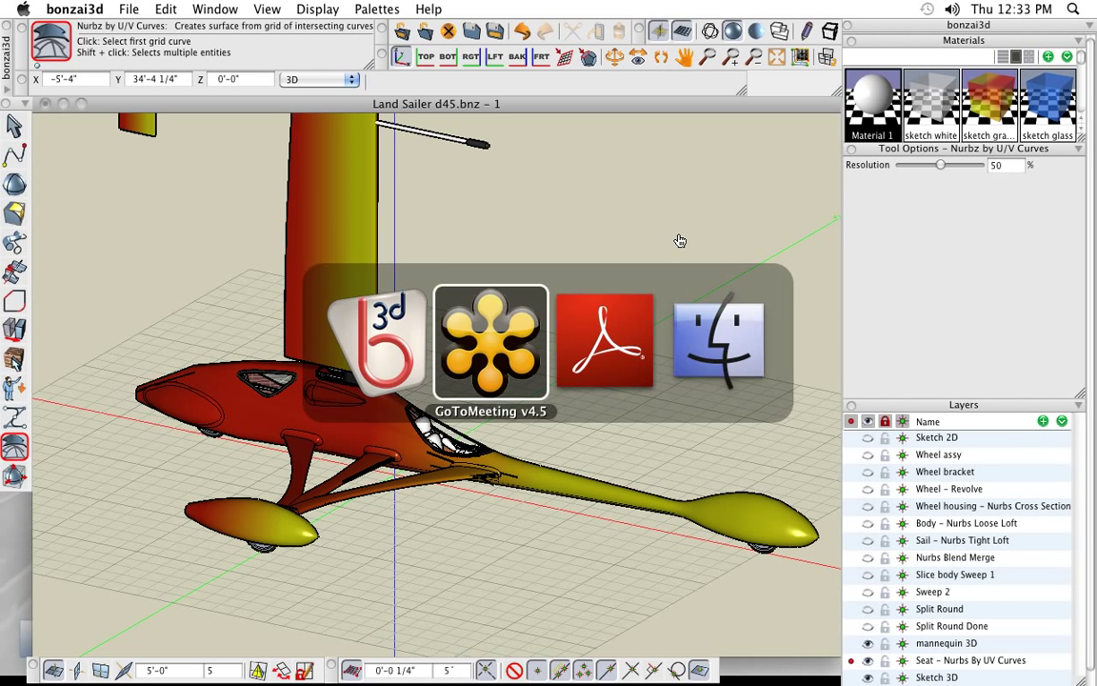